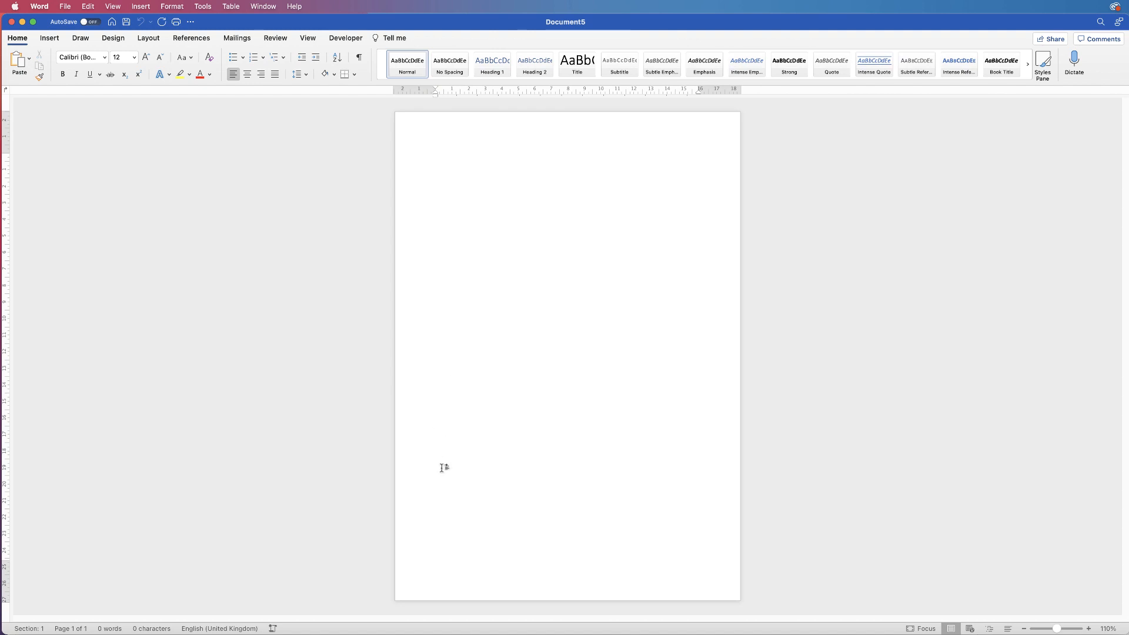
Draw an empty text box about 6.78 cm wide by 11.76 cm tall in the page's lower-left
left_click(50, 37)
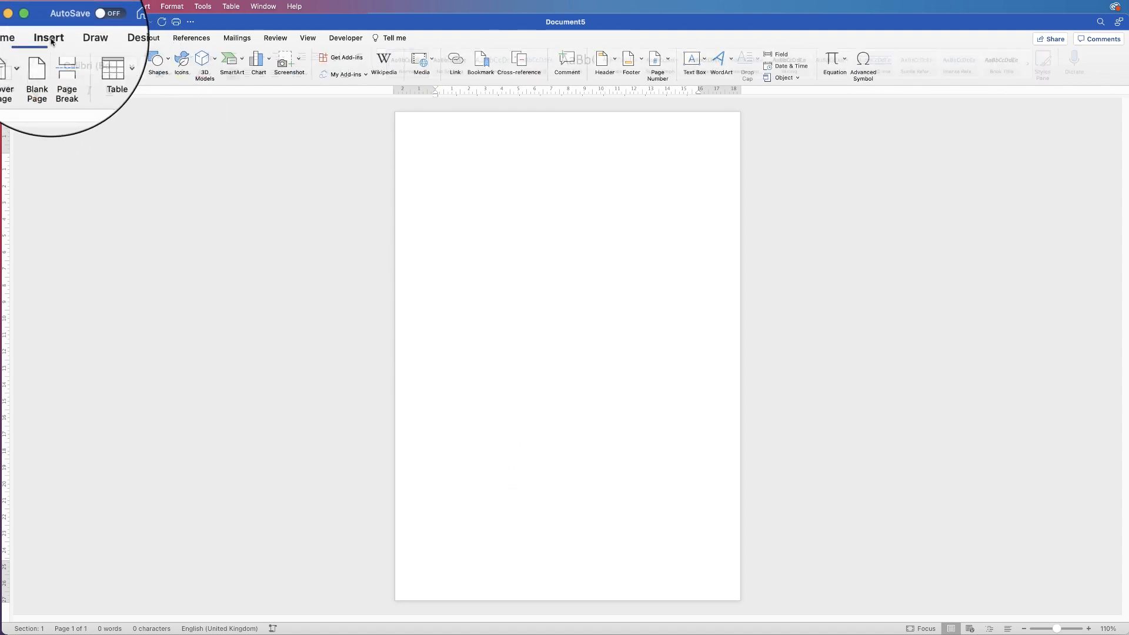
left_click(706, 59)
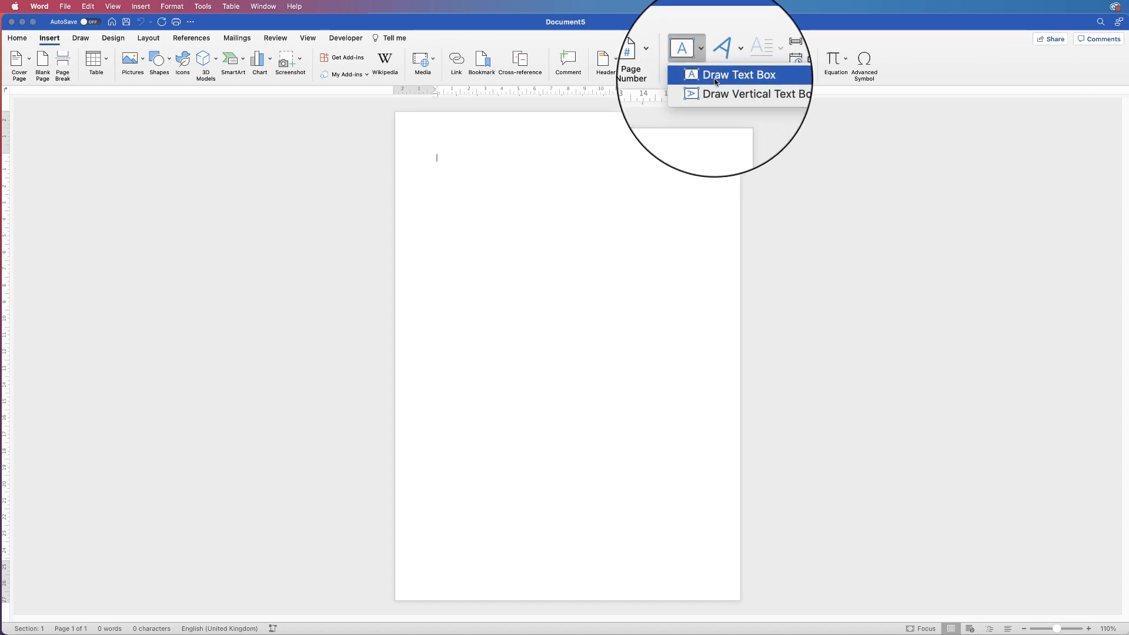
left_click(723, 78)
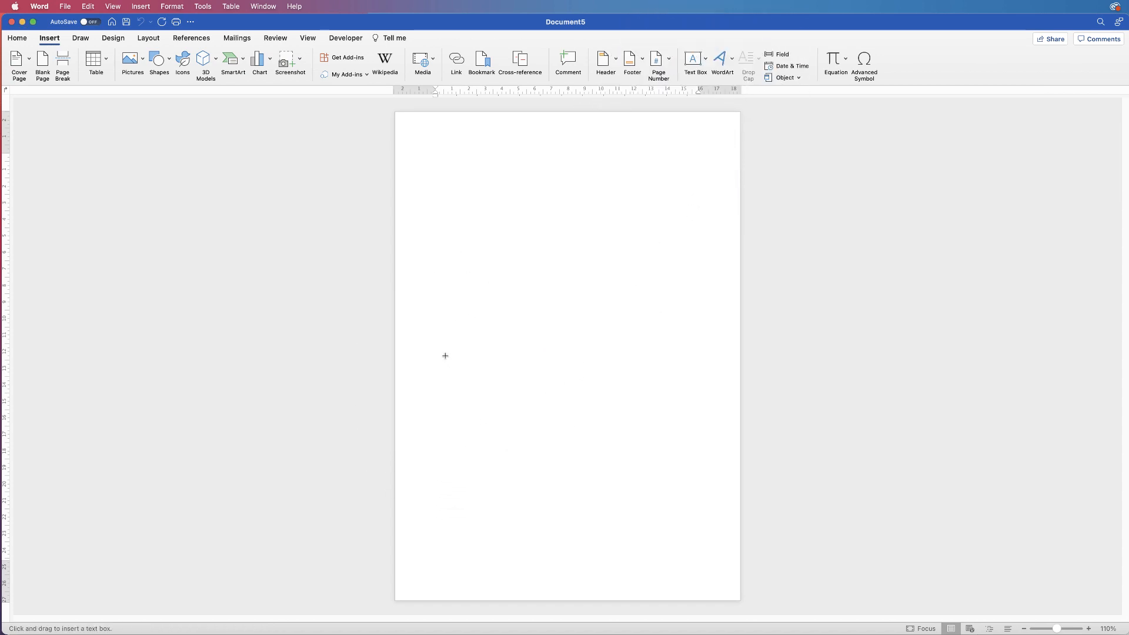
left_click_drag(443, 356, 560, 553)
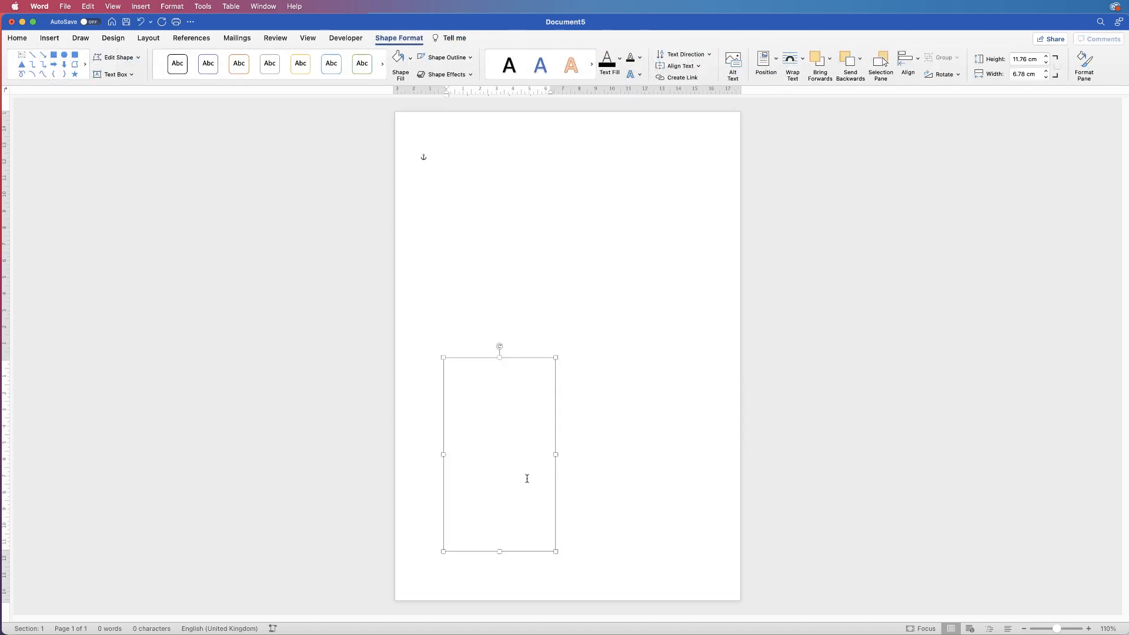
left_click(599, 436)
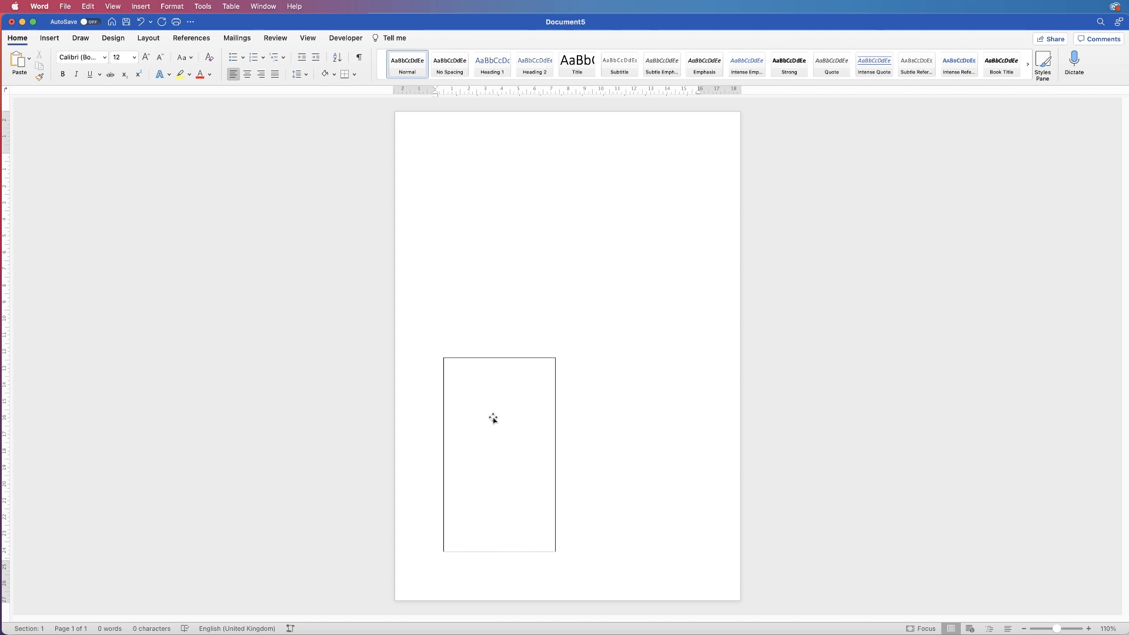
Set the text box to No Outline and No Fill
left_click(494, 413)
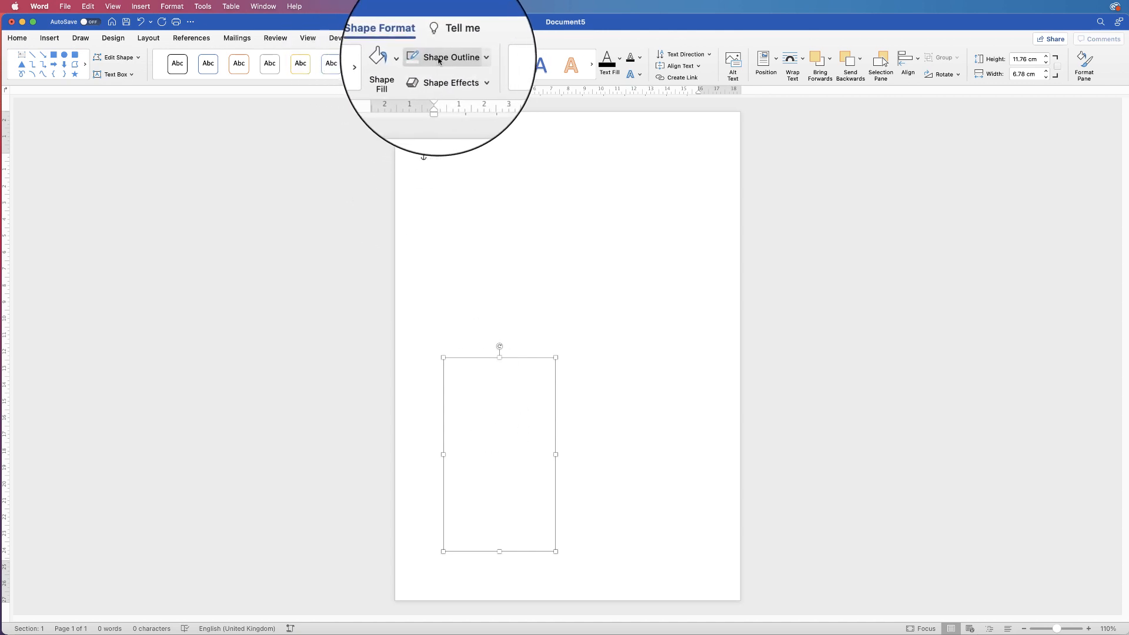
left_click(472, 60)
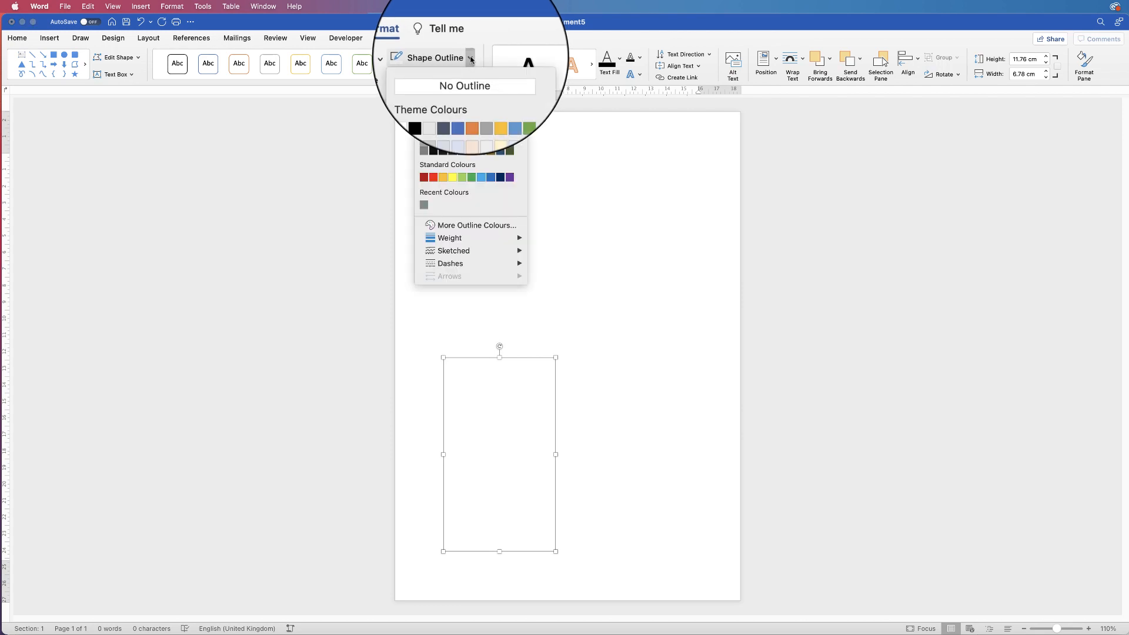
left_click(439, 77)
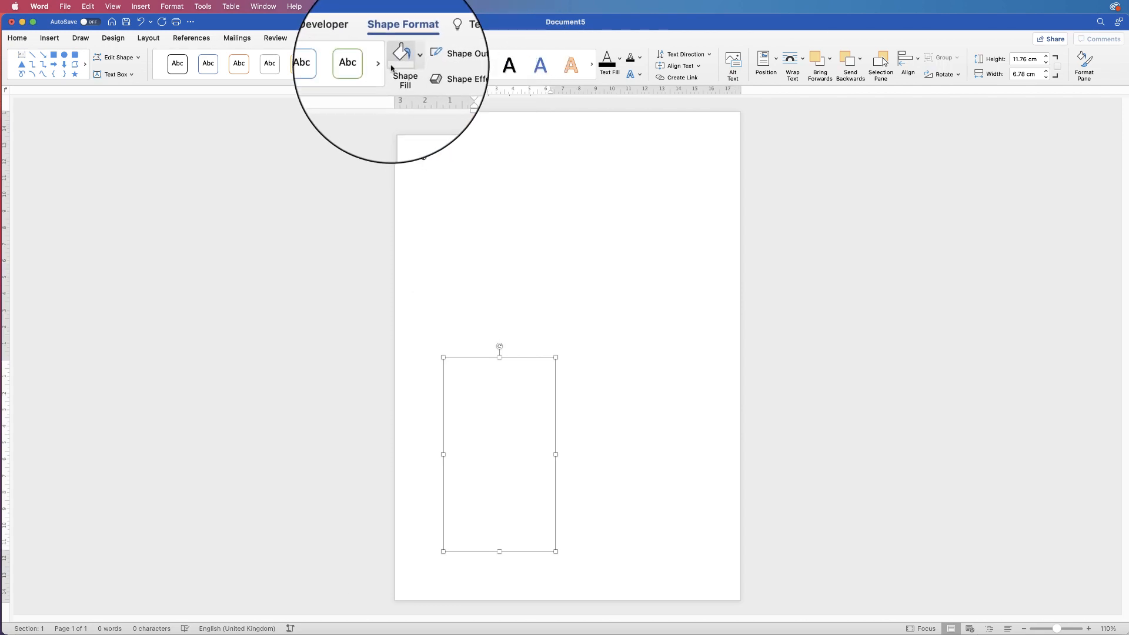
left_click(412, 60)
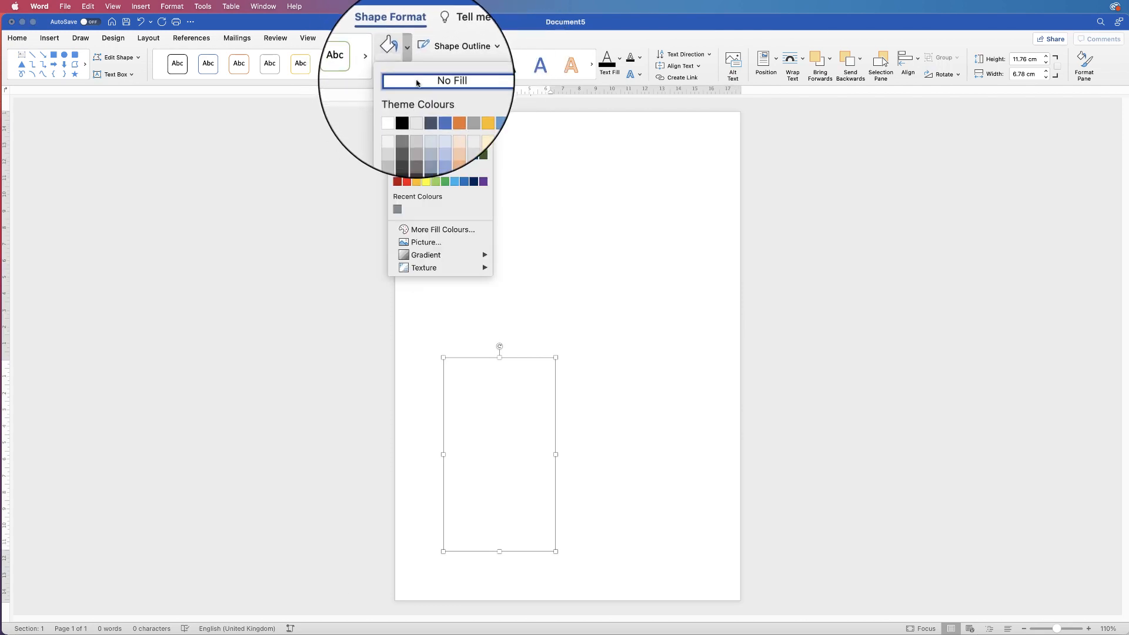
left_click(414, 84)
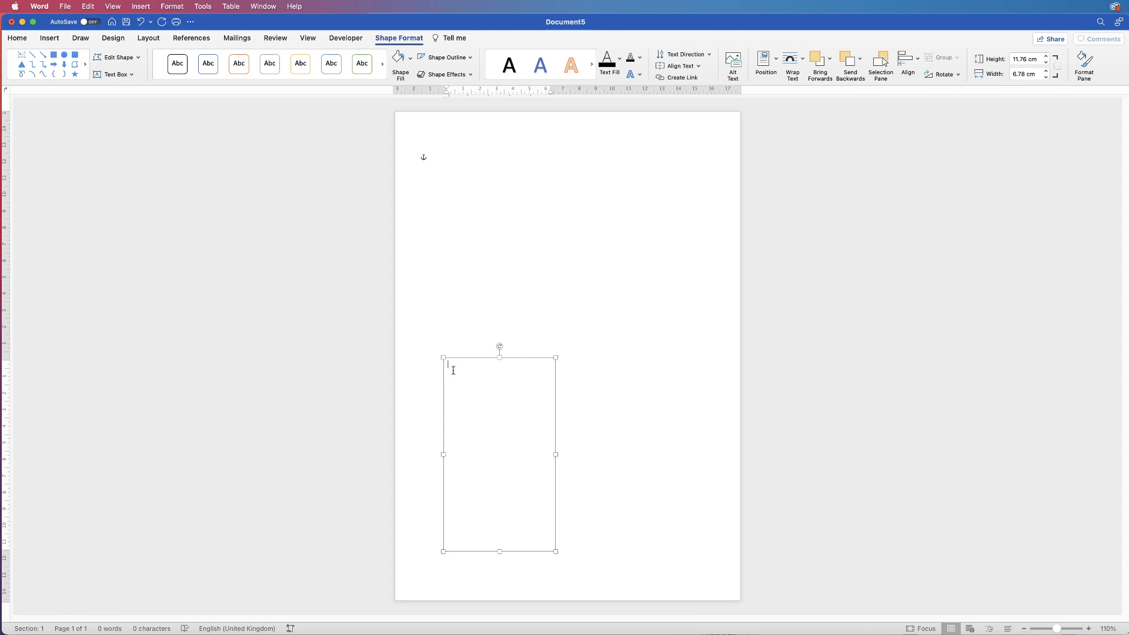
Paste the Lorem ipsum paragraph, shorten the box to 9.53 cm, and move it to the bottom-left
type("Lorem ipsum dolor sit amet, consectetur adipiscing elit, sed do eiusmod tempor incididunt ut labore et dolore magna aliqua. Mauris in aliquam sem fringilla ut morbi. Id donec ultrices tincidunt arcu non sodales neque sodales. Interdum velit euismod in pellentesque massa placerat. Donec pretium vulputate sapien nec sagittis aliquam. Nulla facilisi cras fermentum odio eu feugiat pretium. Sed cras ornare arcu dui vivamus arcu felis. Sit amet aliquam id diam maecenas. Leo a diam sollicitudin tempor.")
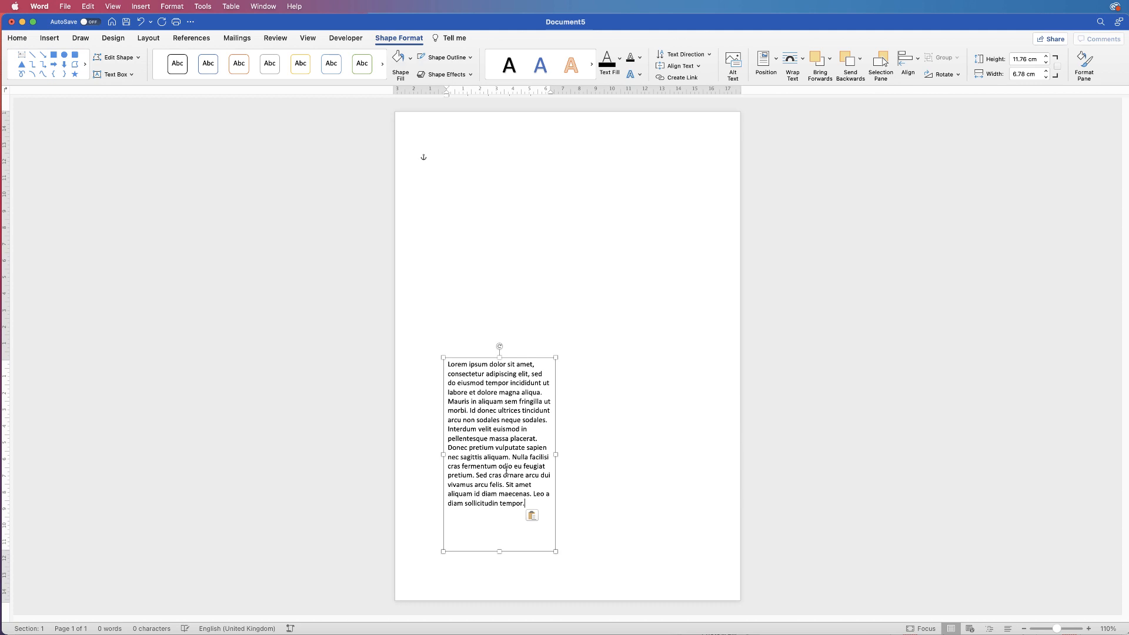
left_click_drag(499, 551, 499, 515)
left_click_drag(493, 467, 475, 528)
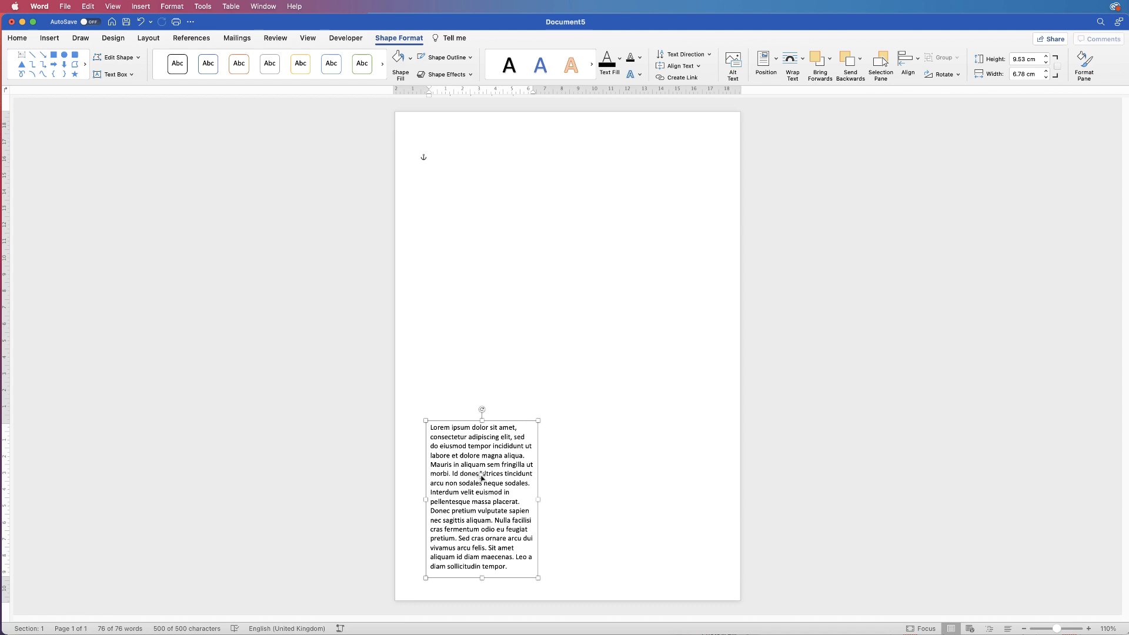
Duplicate the text box twice, placing one beside the bottom box and one at the top-left
left_click(18, 38)
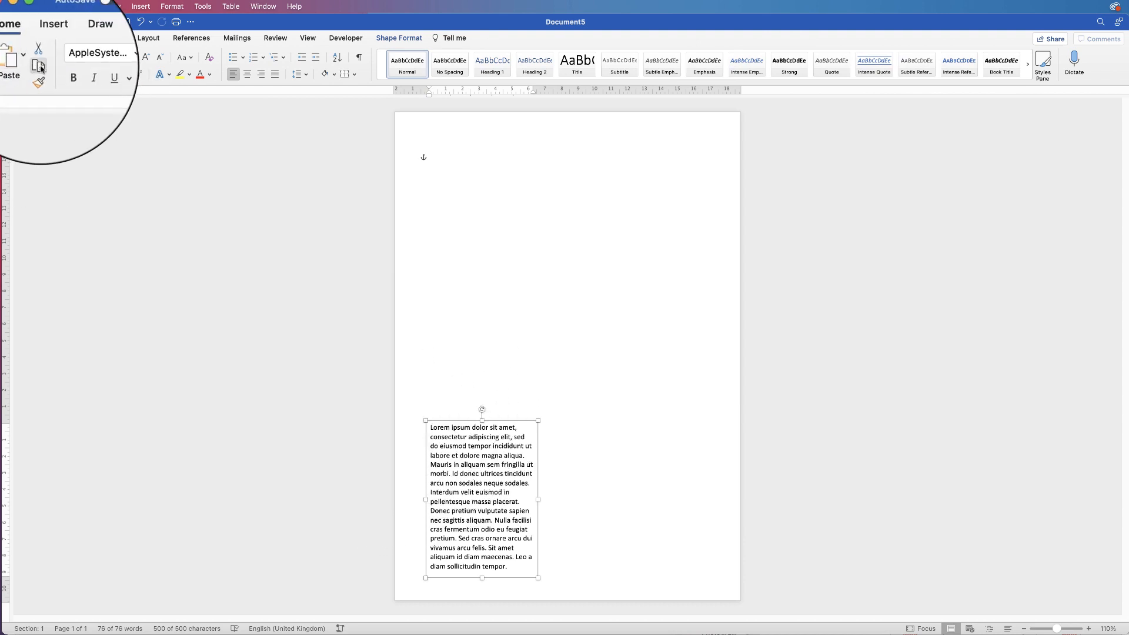
left_click(572, 445)
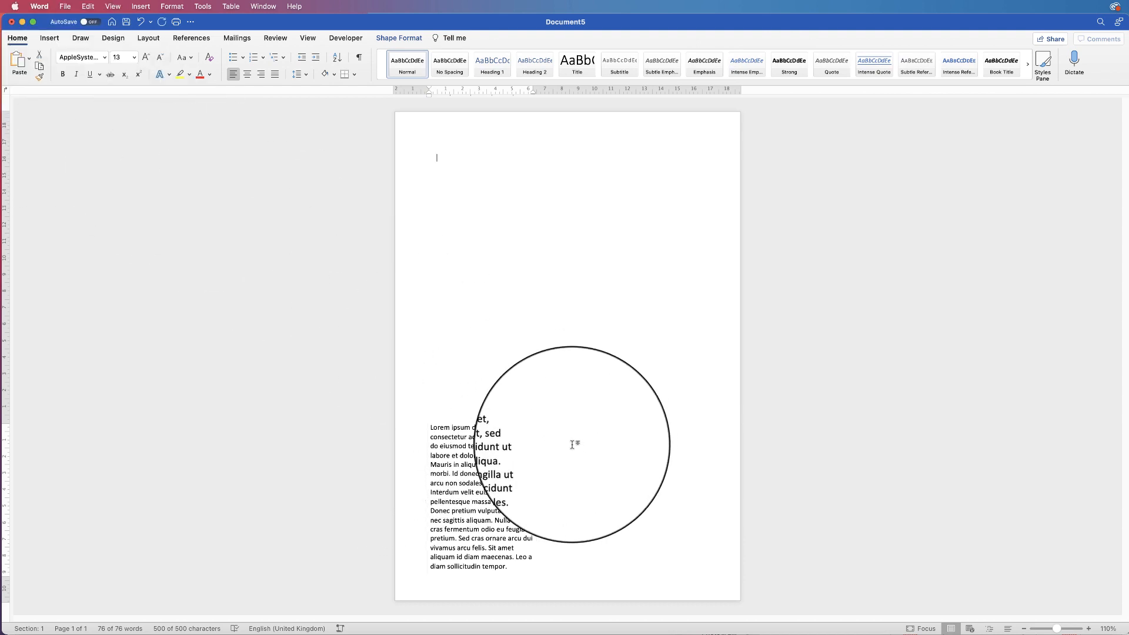
left_click(19, 62)
left_click_drag(492, 236, 604, 500)
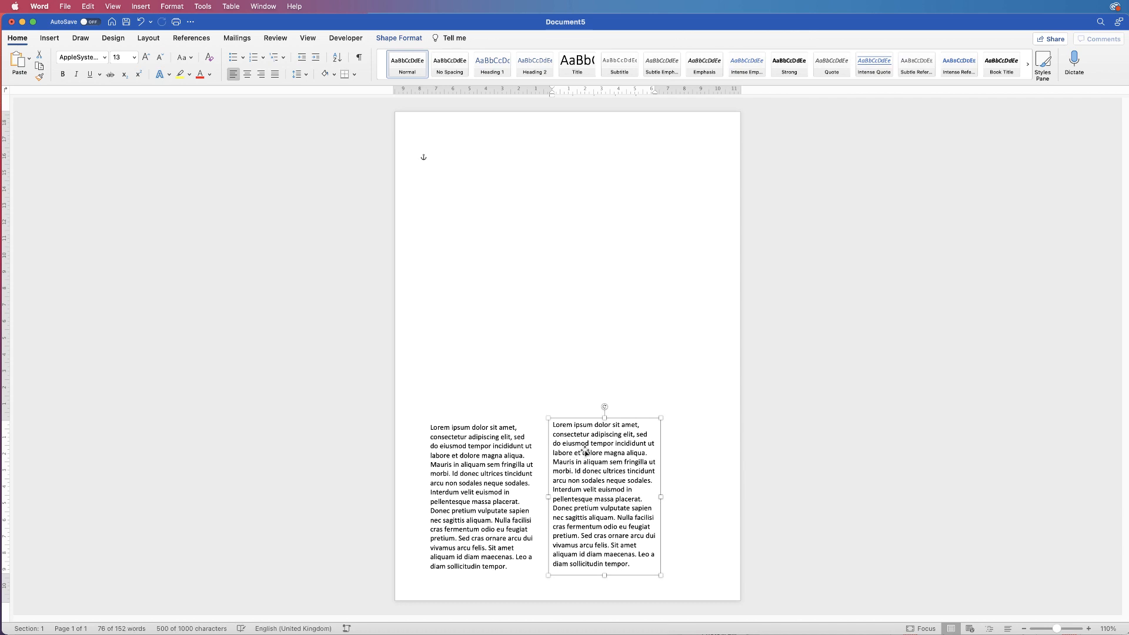
left_click_drag(590, 433, 601, 252)
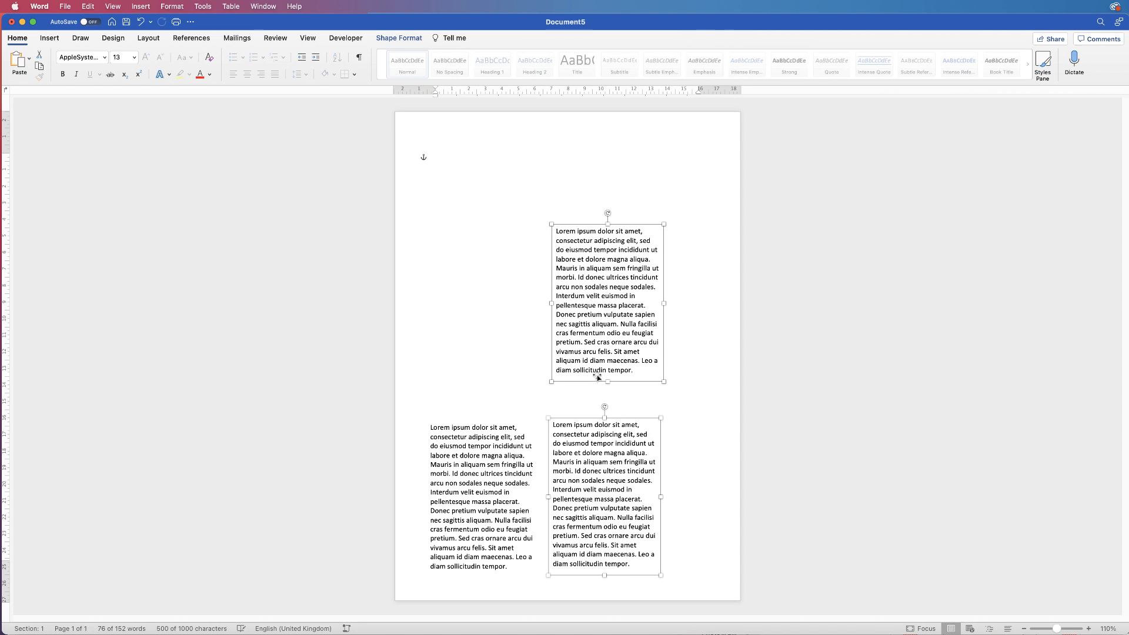
left_click(518, 338)
left_click_drag(599, 326, 474, 282)
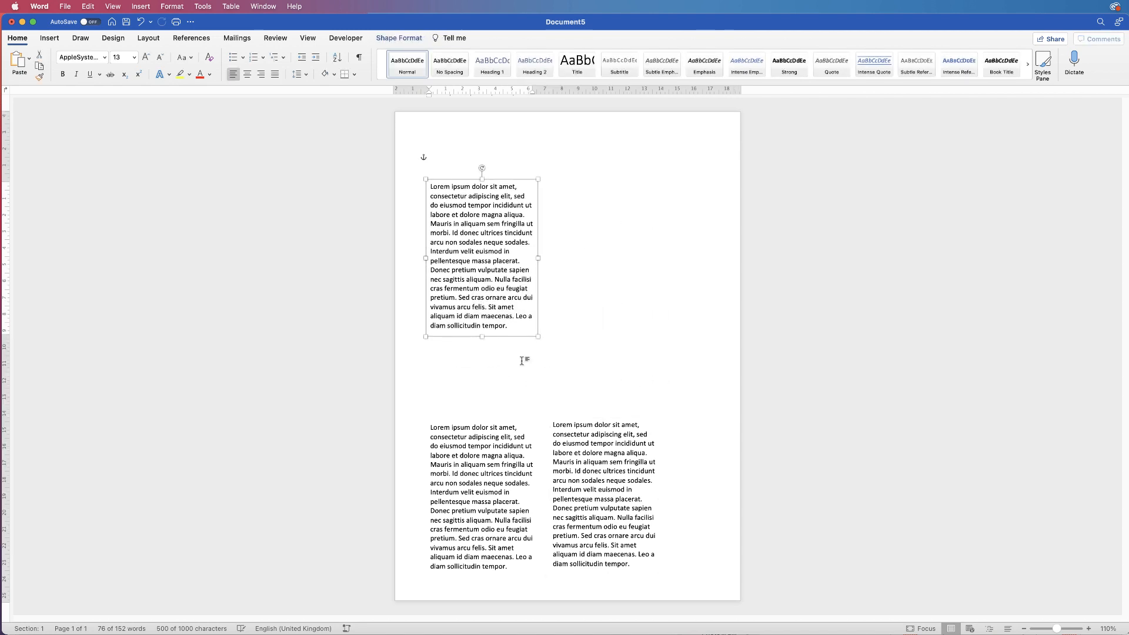
Reposition the bottom-right copy slightly up and left beside the bottom-left box
left_click(591, 499)
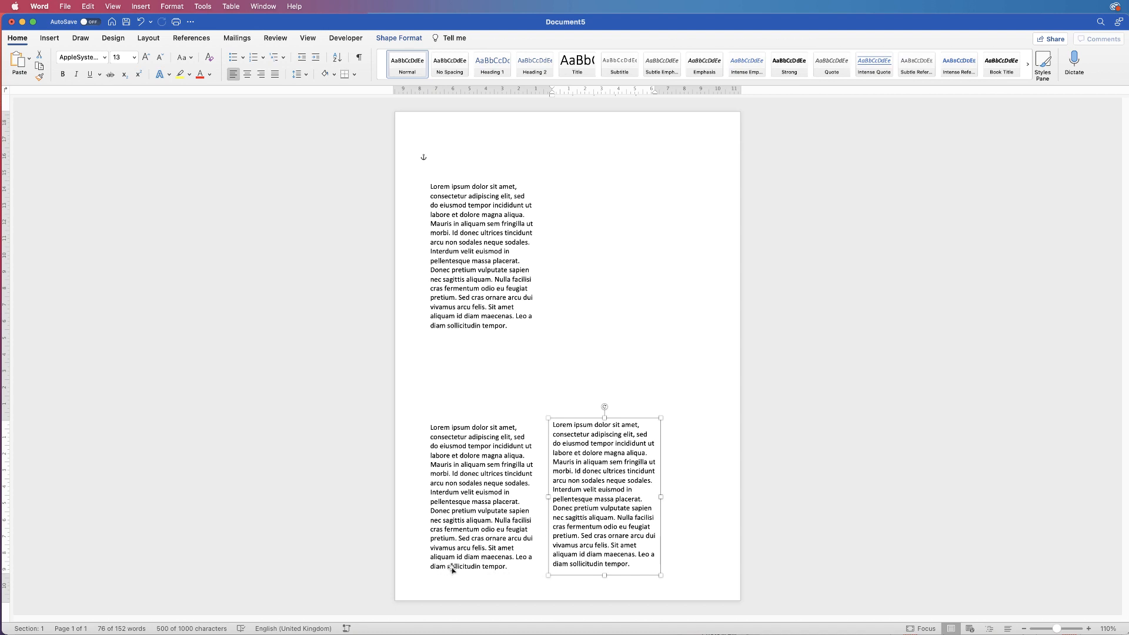
left_click(497, 560)
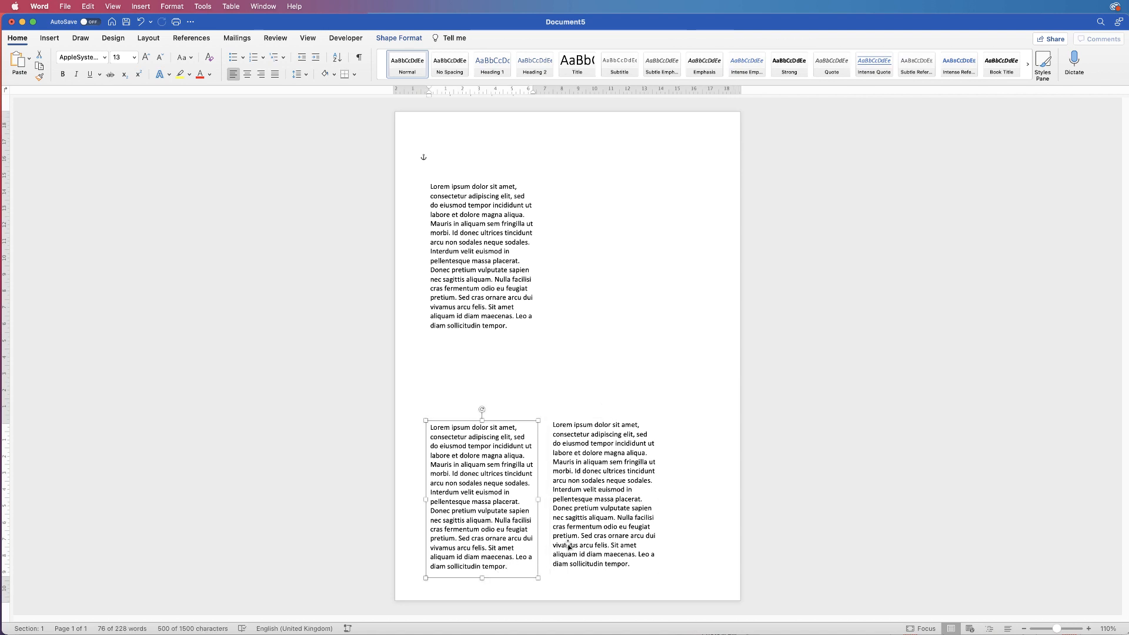
left_click(575, 527)
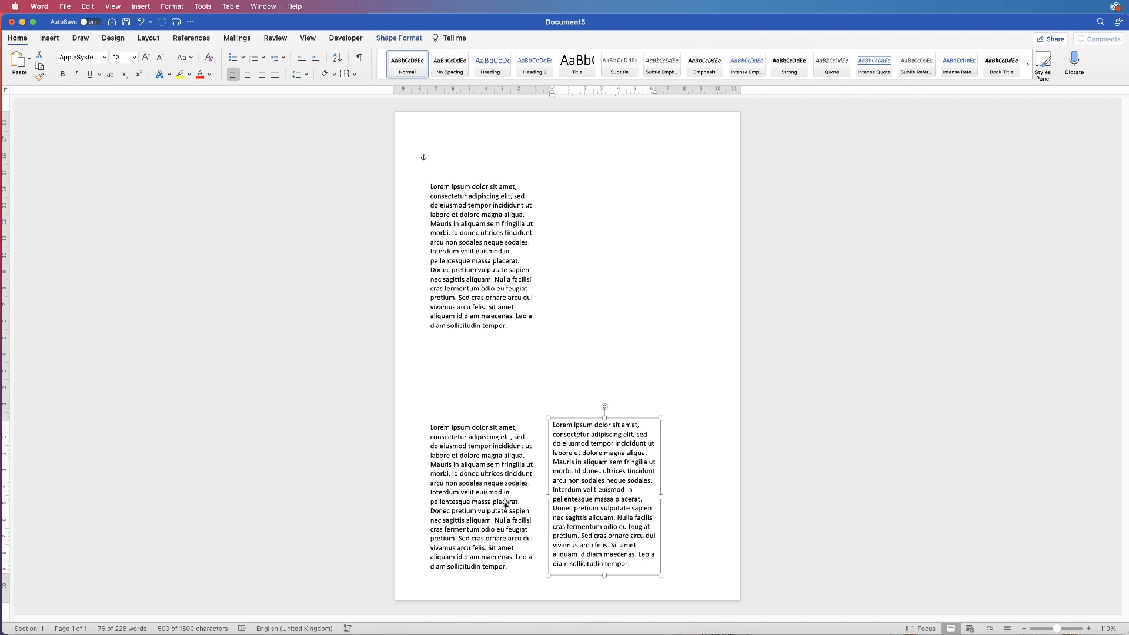
left_click_drag(604, 497, 578, 527)
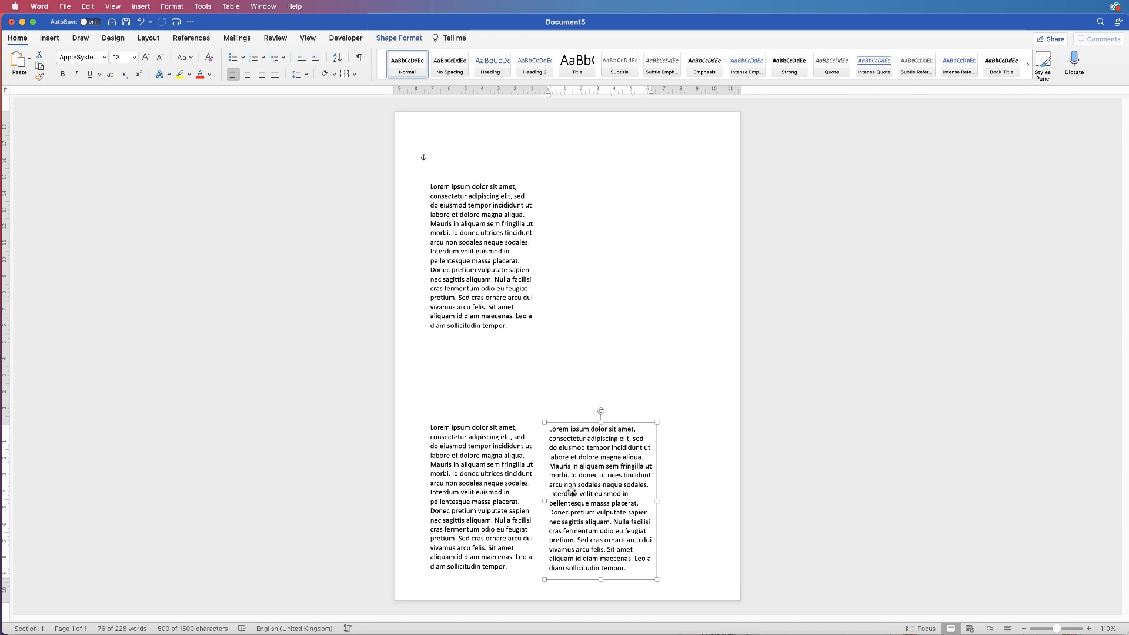
Align the two bottom Lorem ipsum boxes with Align Top
left_click(489, 491, "shift")
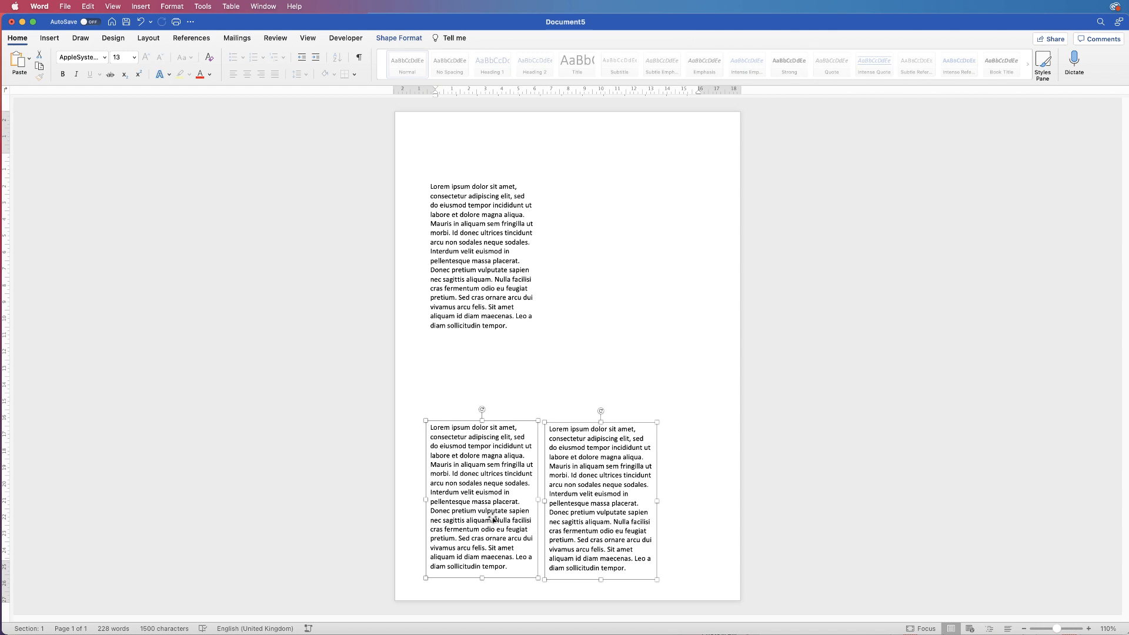
left_click(399, 37)
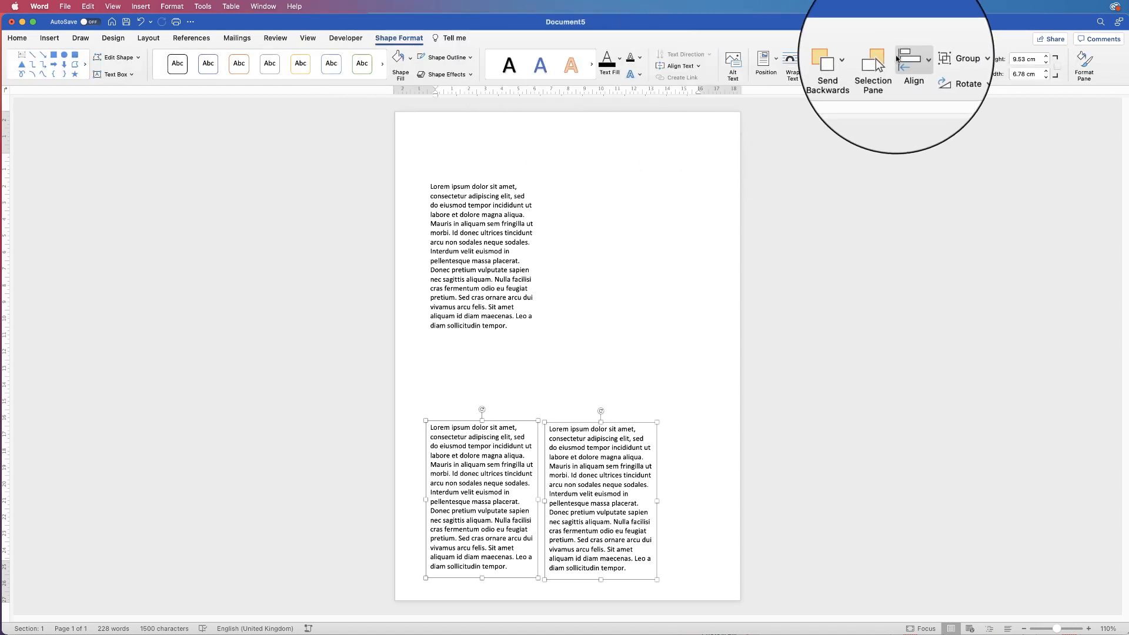
left_click(919, 61)
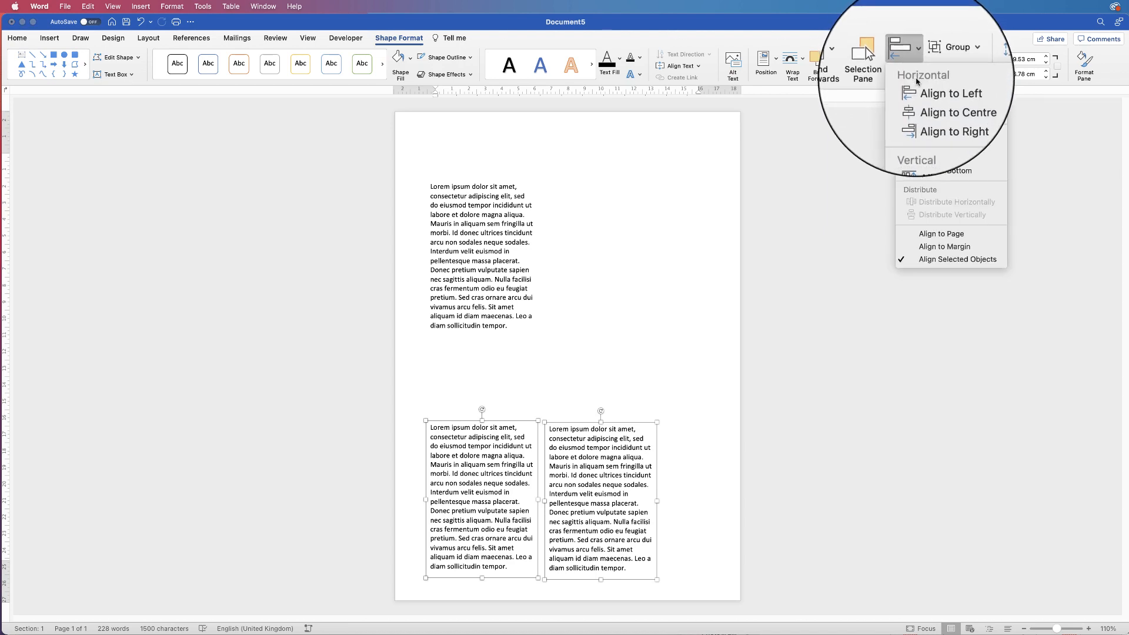
left_click(921, 147)
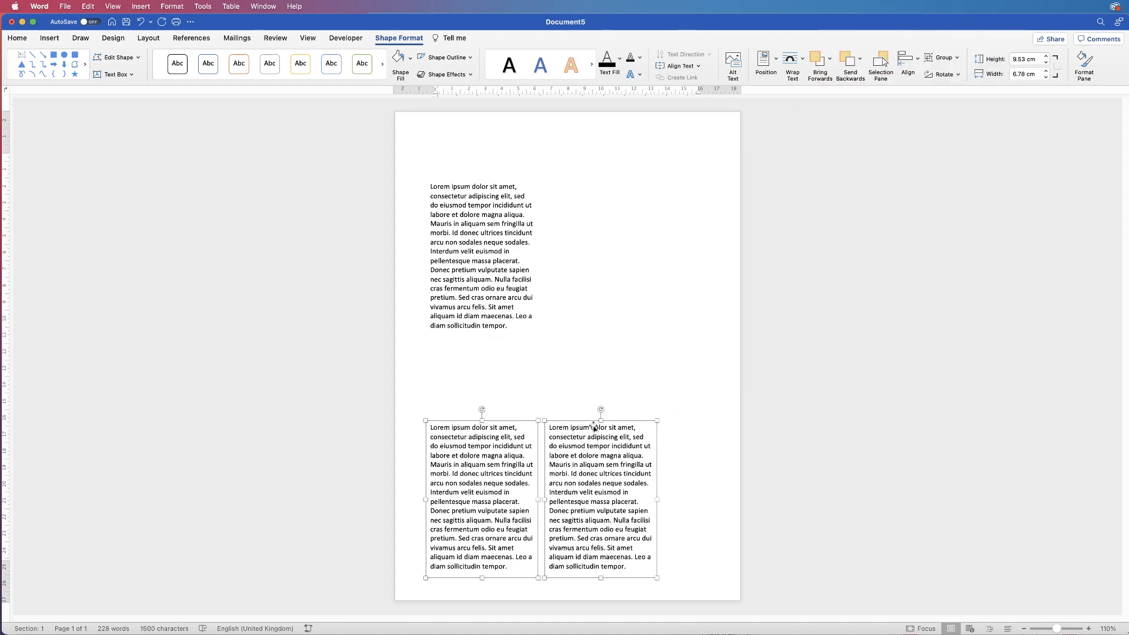
left_click(674, 453)
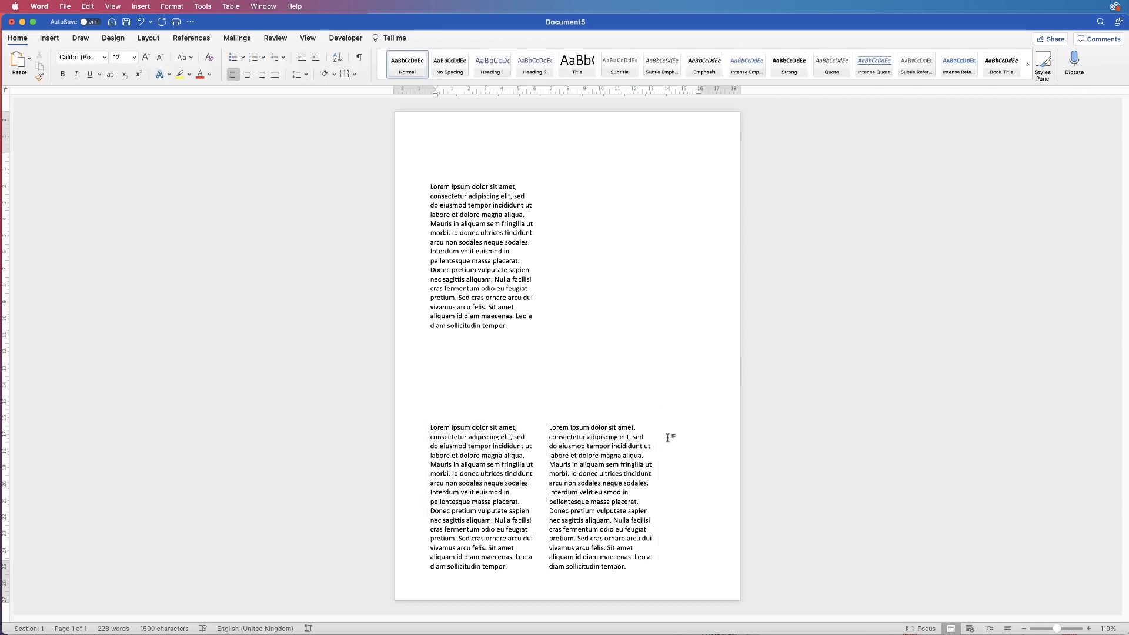
left_click(588, 483)
Narrow and heighten both bottom boxes together, then nudge the right one three steps left
left_click(493, 484, "shift")
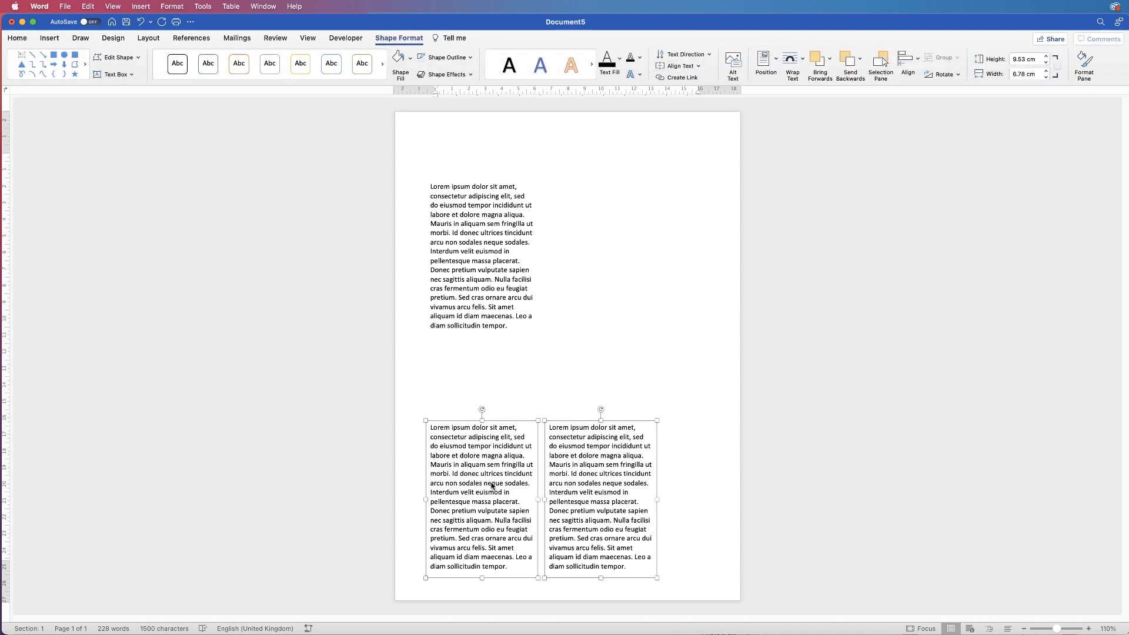
left_click_drag(655, 500, 640, 498)
left_click_drag(593, 421, 592, 411)
left_click(661, 494)
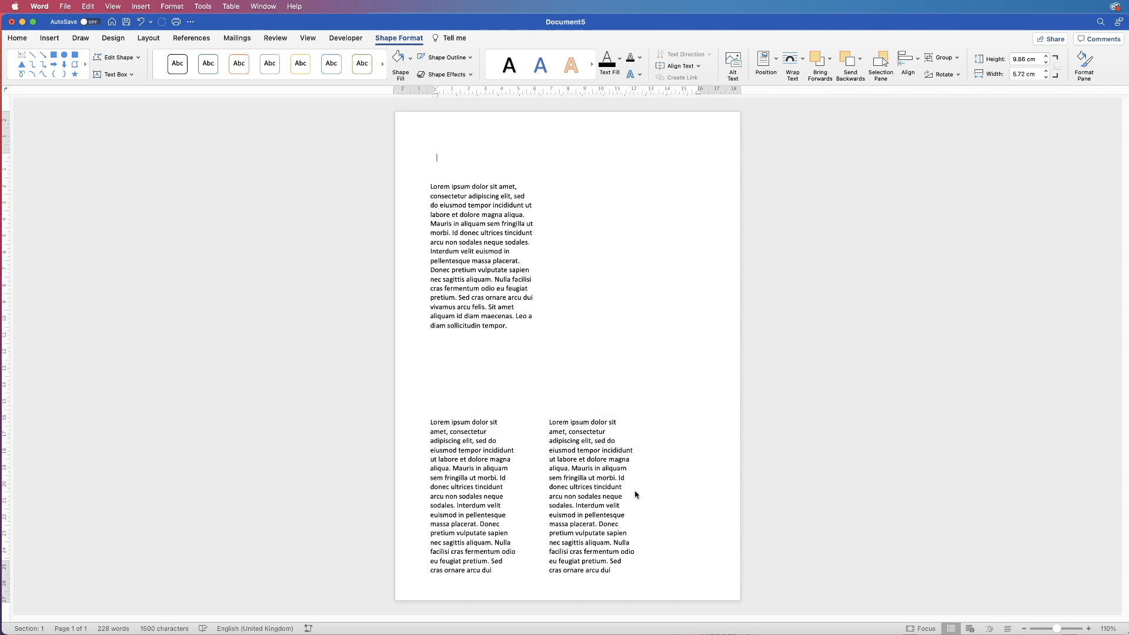
left_click(584, 498)
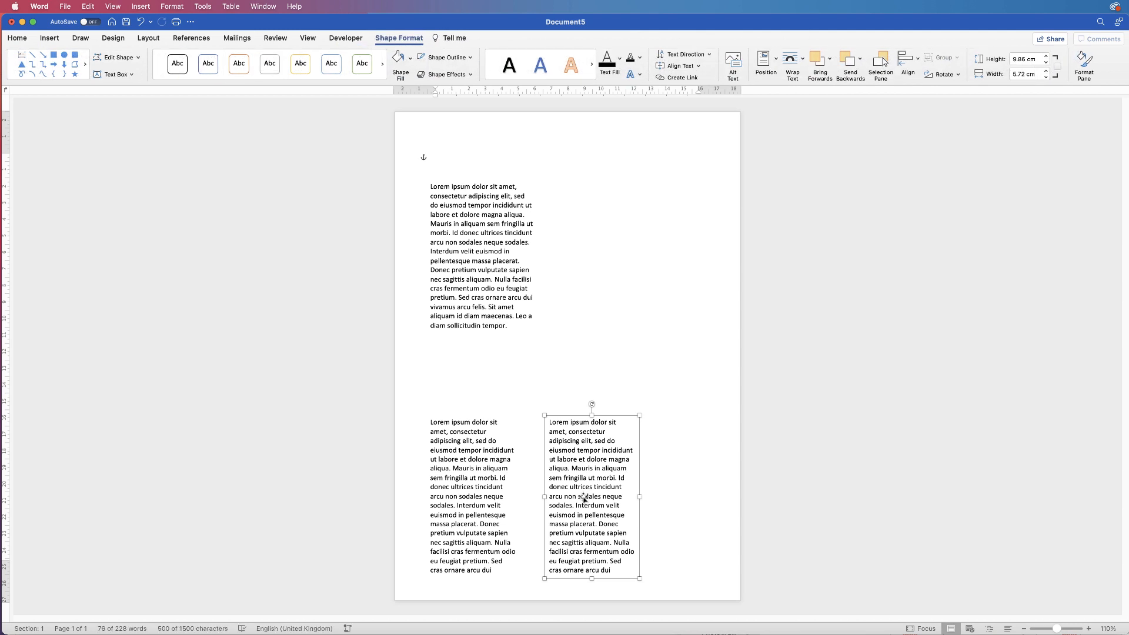
key("Left")
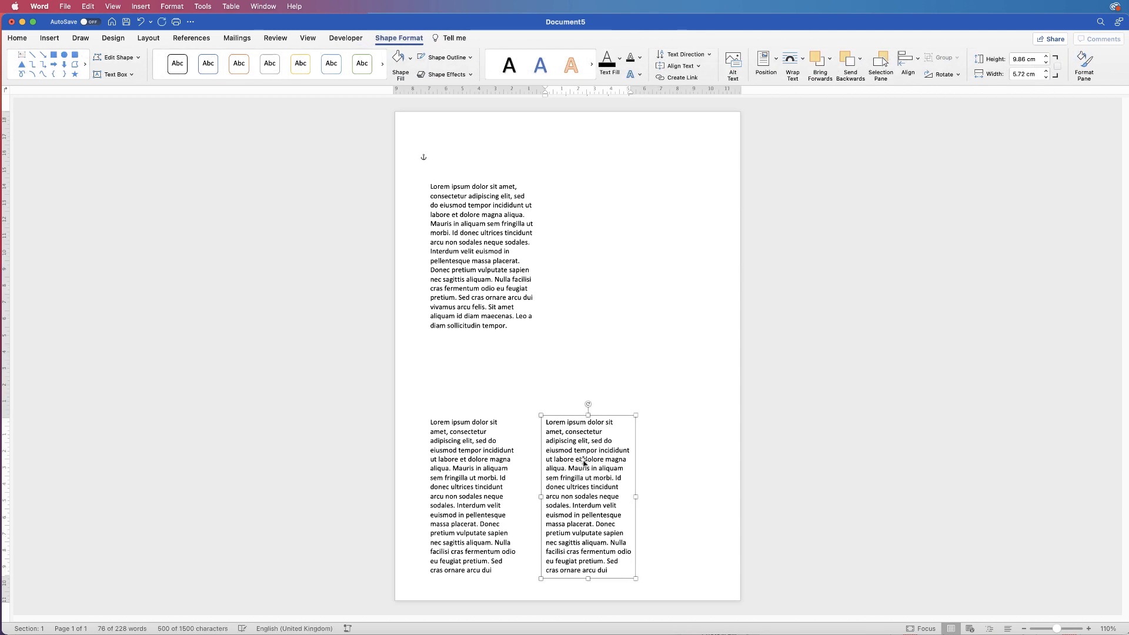
key("Left")
key("Left")
key("Left")
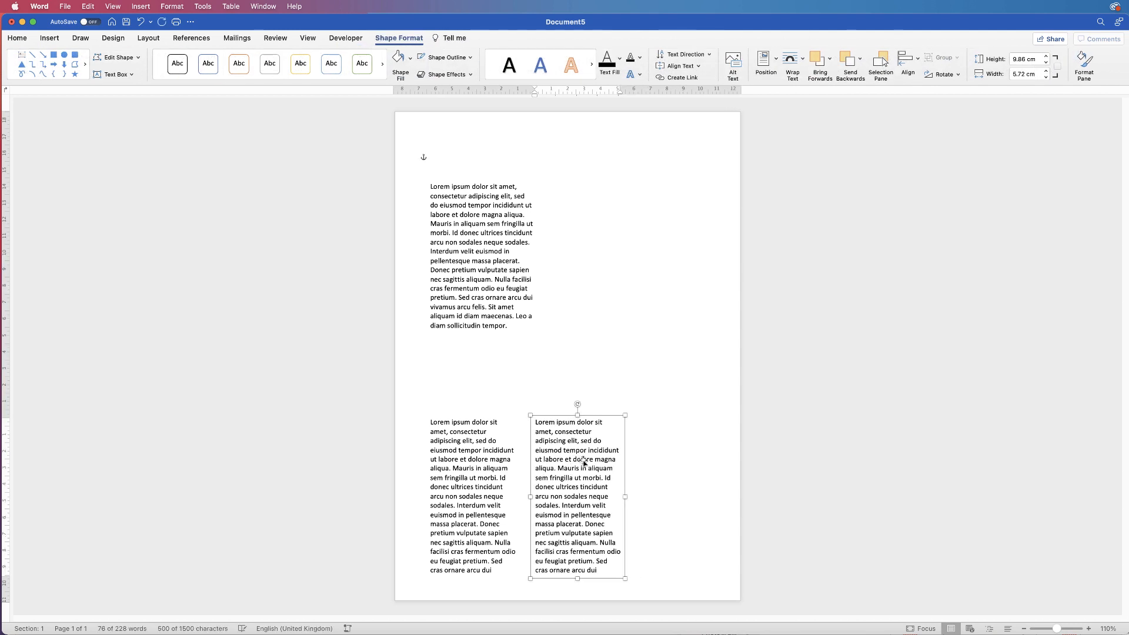
key("Left")
key("Left")
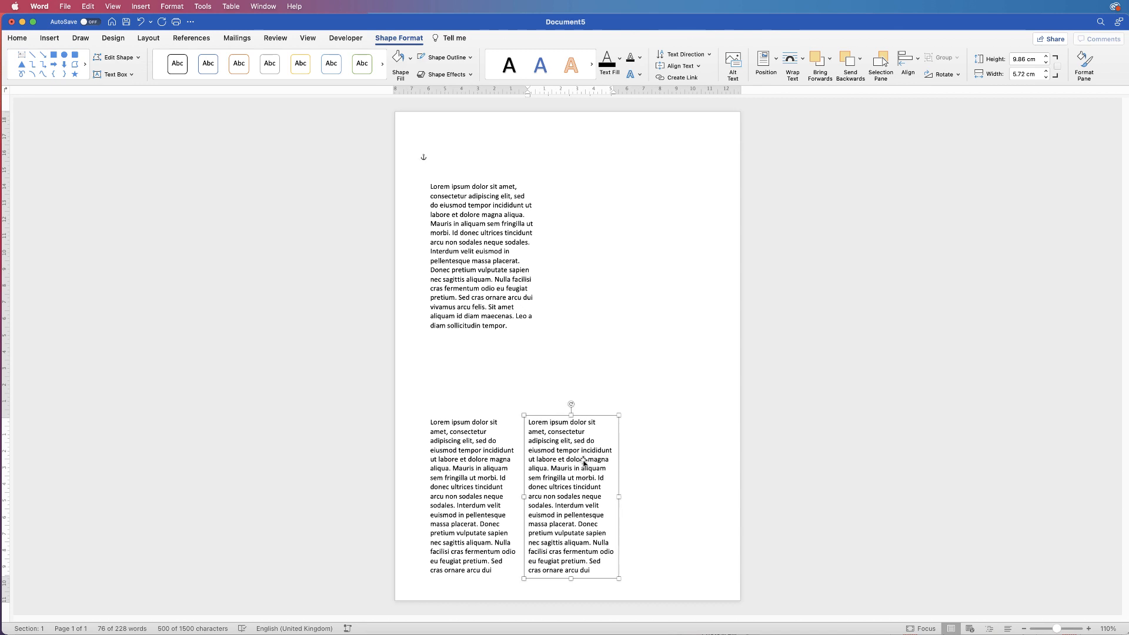
left_click(650, 487)
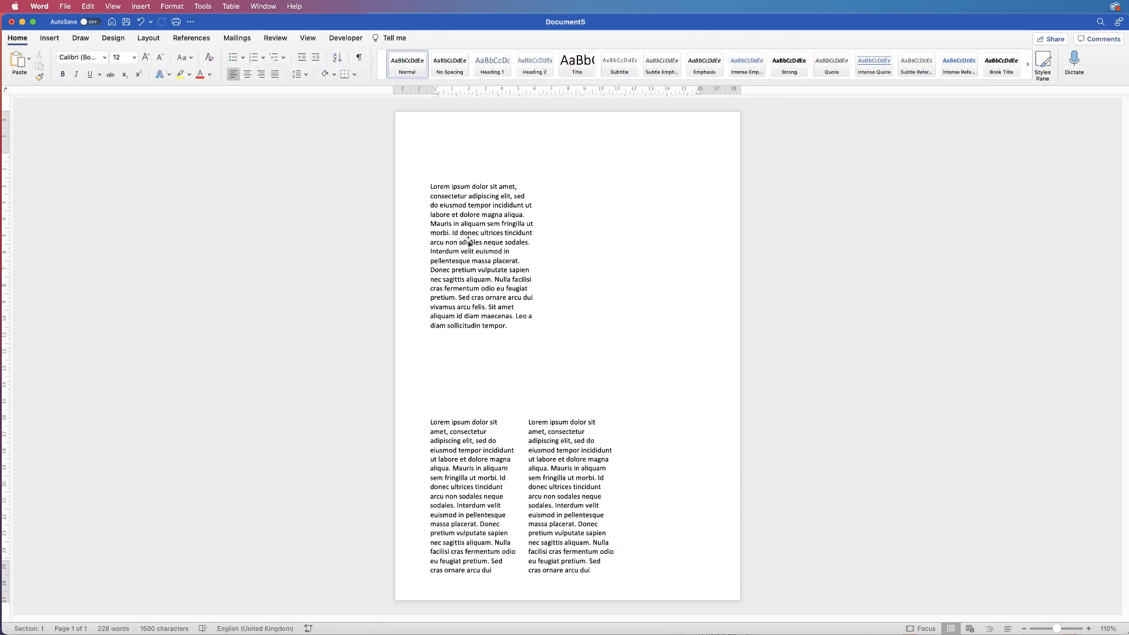
Move the top-left box to the right column and resize it to 5.31 cm wide, 16.21 cm tall
left_click_drag(484, 249, 696, 342)
left_click_drag(652, 264, 651, 227)
left_click_drag(652, 422, 654, 465)
left_click_drag(654, 394, 667, 515)
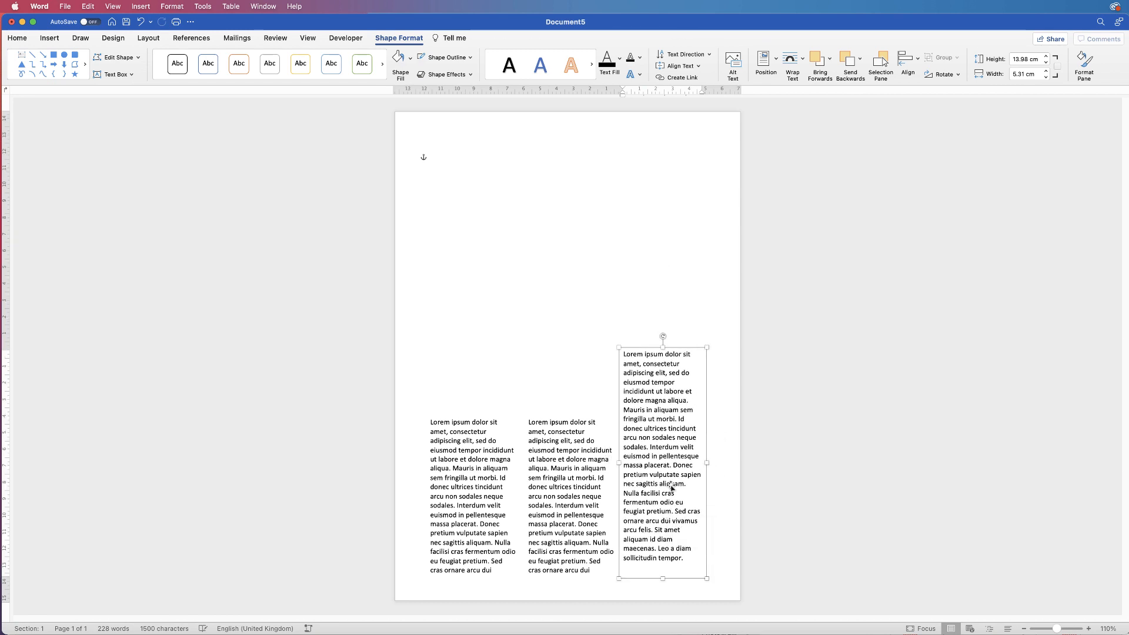
left_click_drag(663, 346, 663, 310)
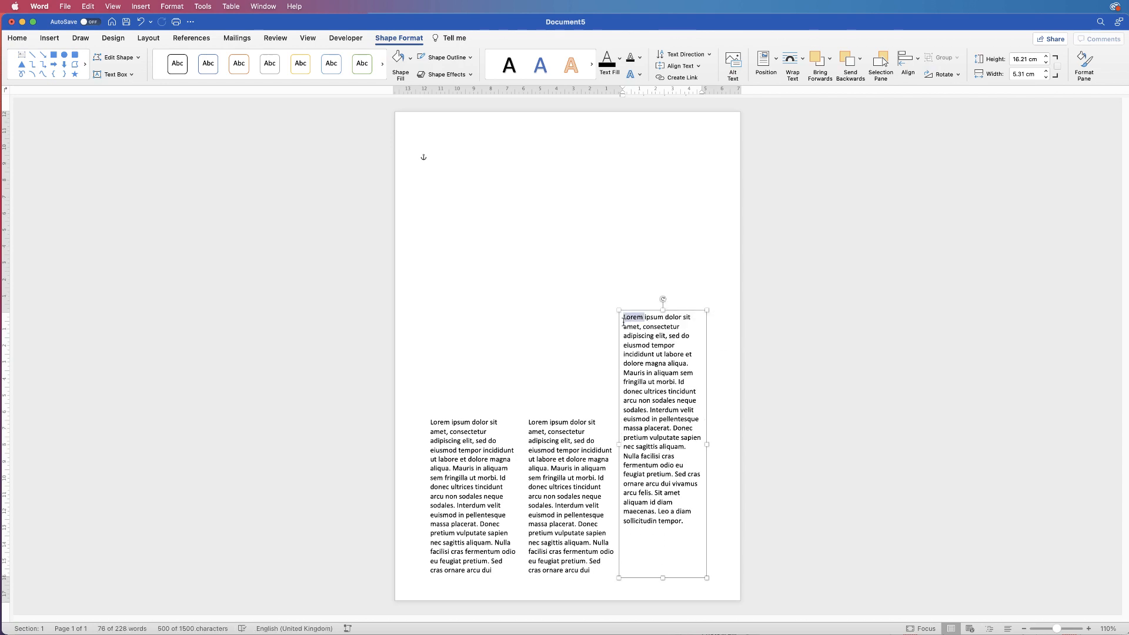
Add a copy of the line 'Lorem ipsum dolor sit' as a new heading above the body text
left_click(663, 318)
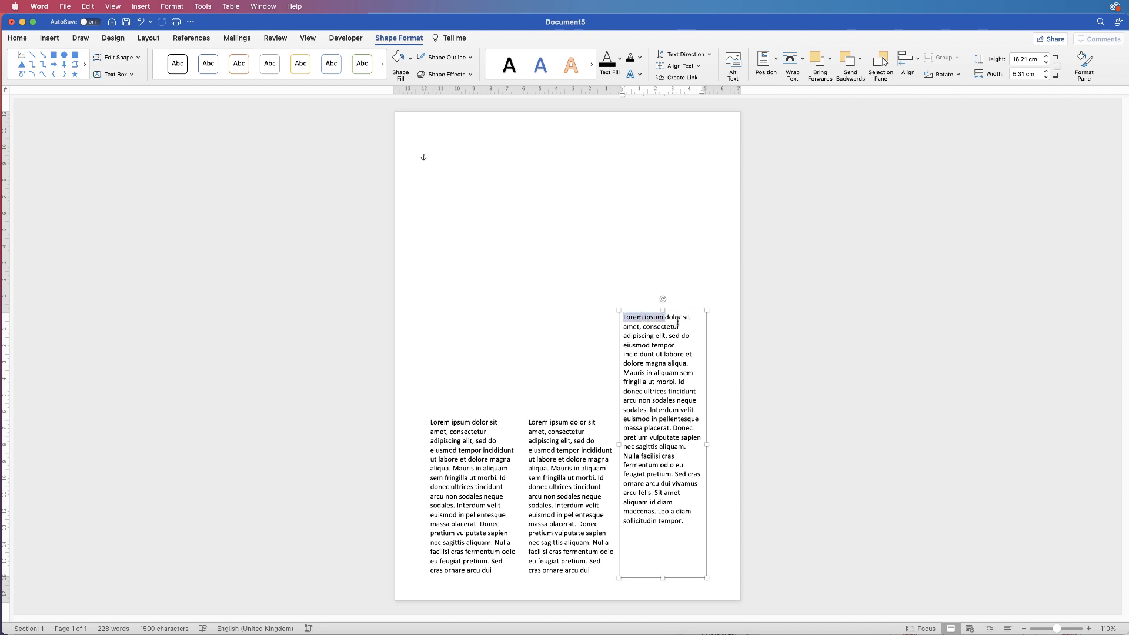
left_click_drag(691, 321, 633, 317)
key("super+c")
left_click(624, 320)
key("Return")
key("Return")
key("Return")
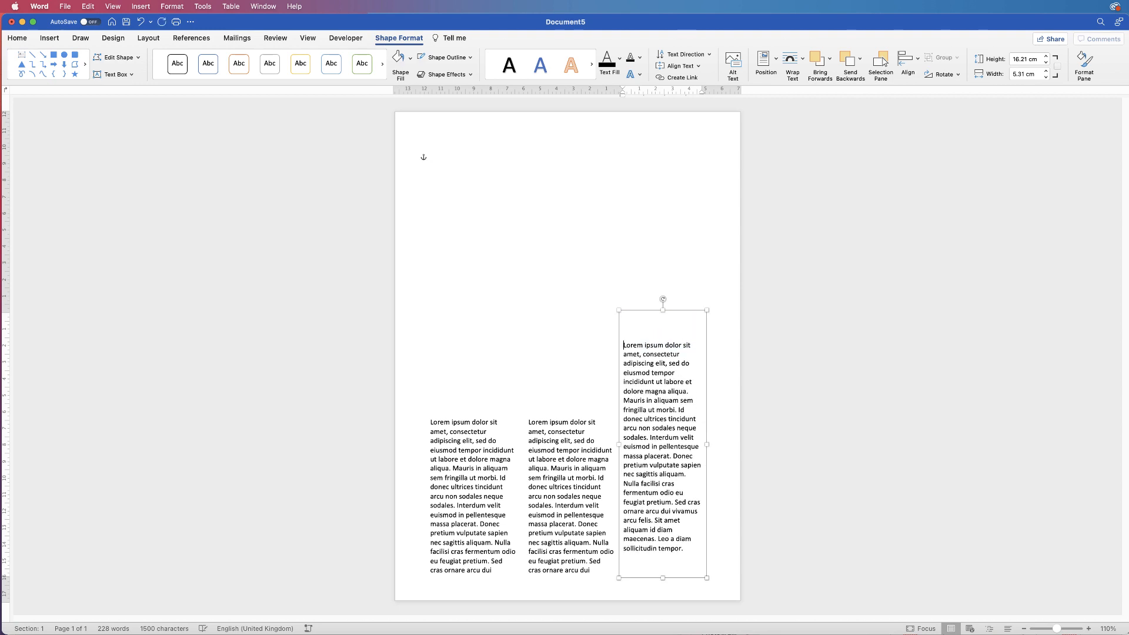
left_click(627, 318)
key("super+v")
left_click_drag(690, 317, 646, 317)
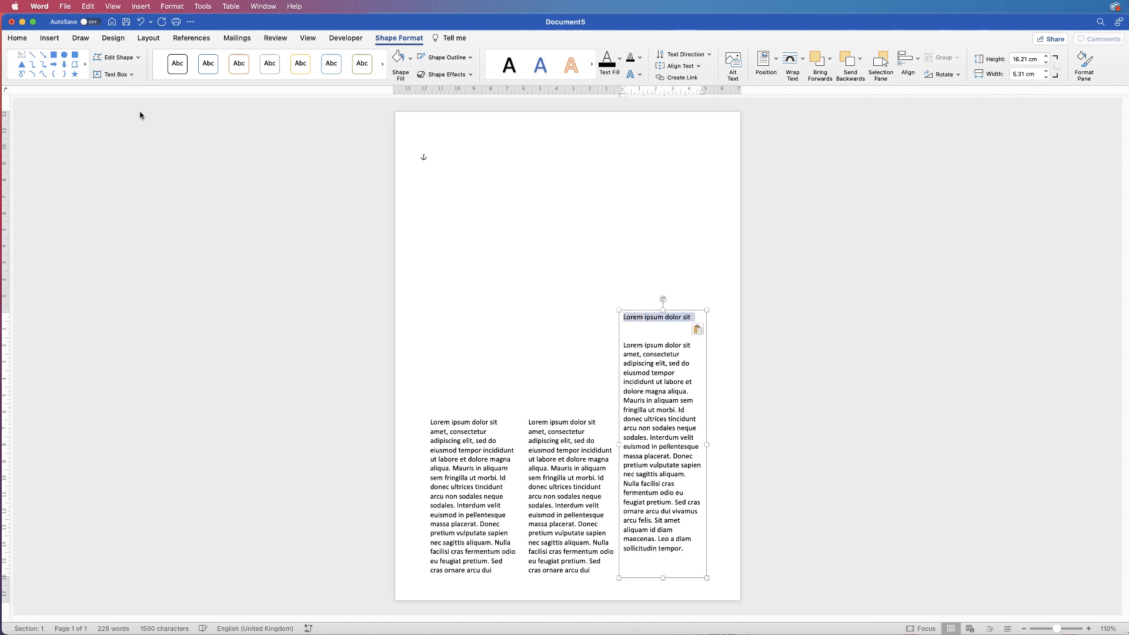
Format the heading at 17 pt, Brazilia font, bold
left_click(17, 38)
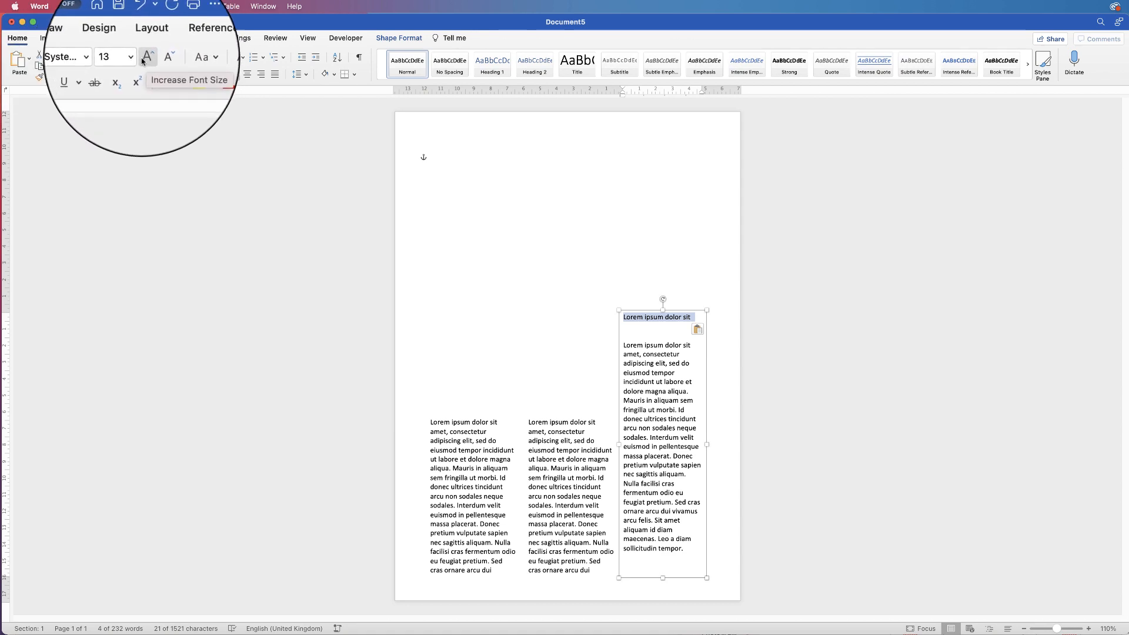
left_click(148, 61)
left_click(147, 60)
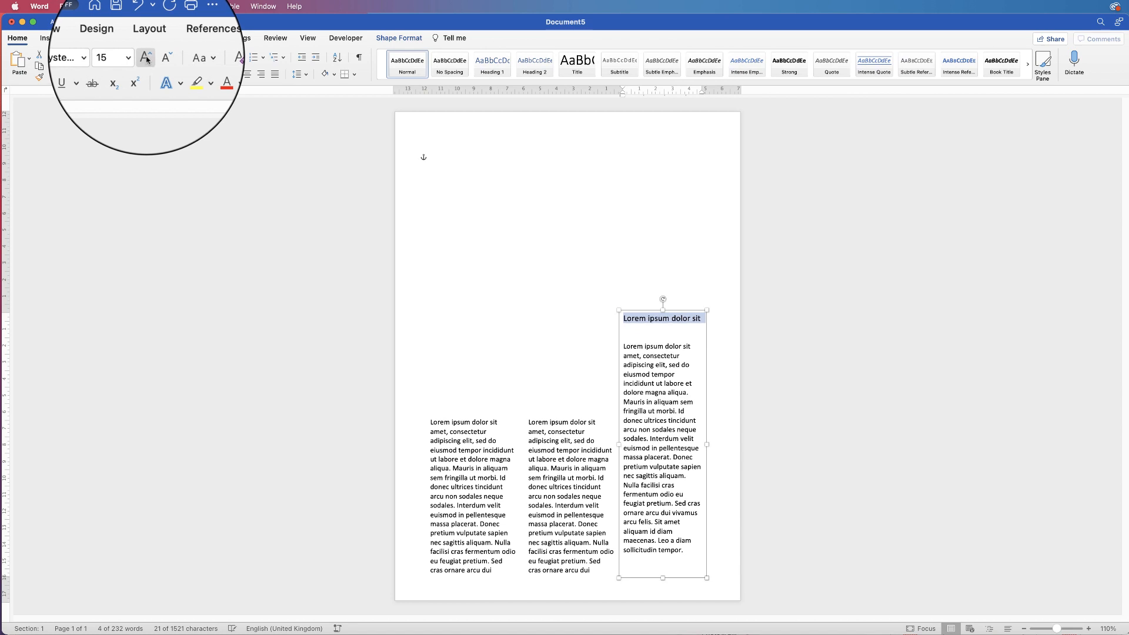
left_click(147, 61)
left_click(147, 61)
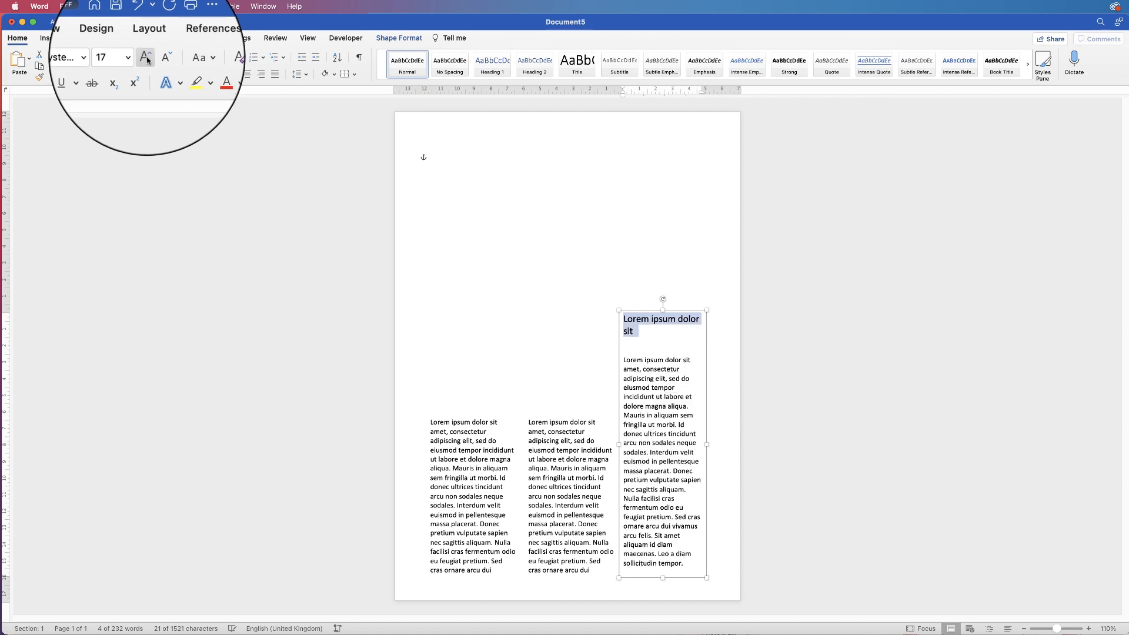
left_click(105, 60)
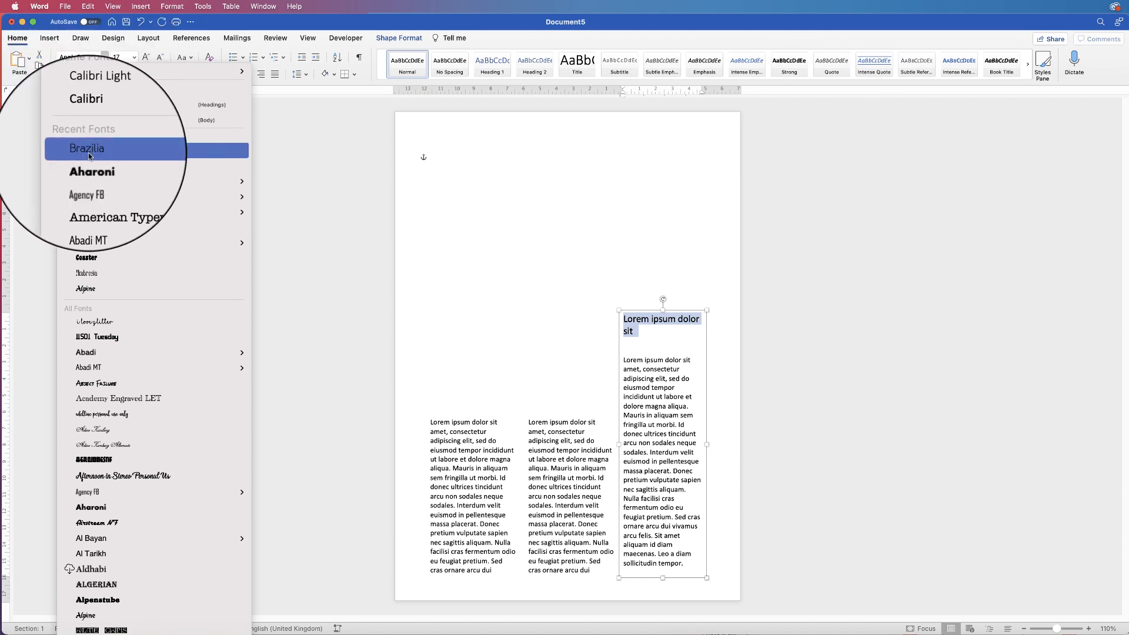
left_click(88, 154)
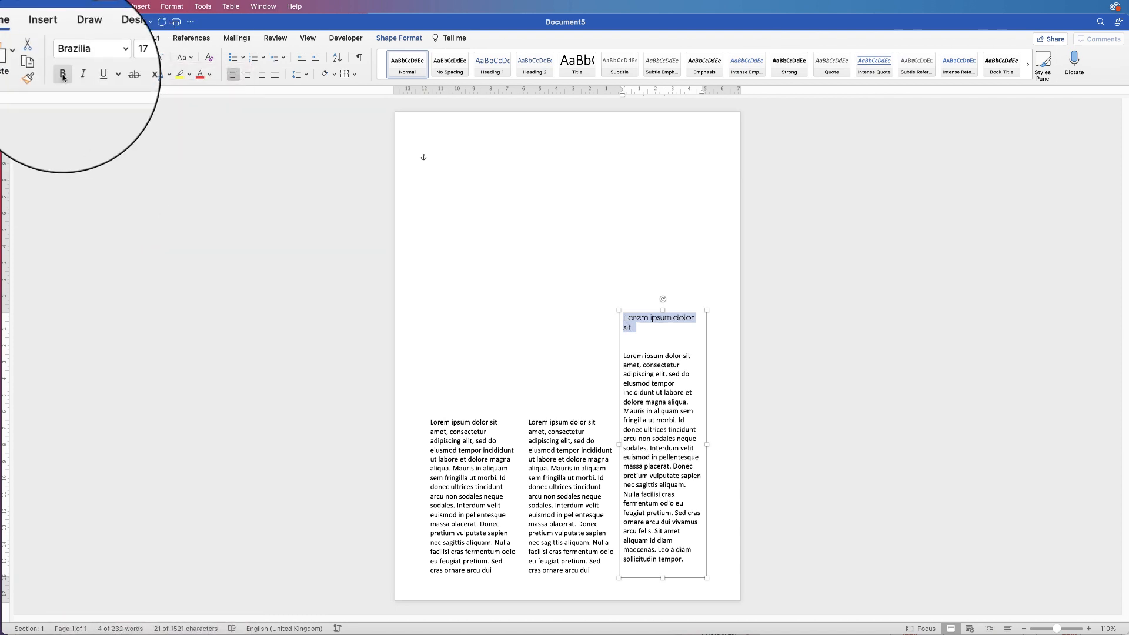
left_click(62, 73)
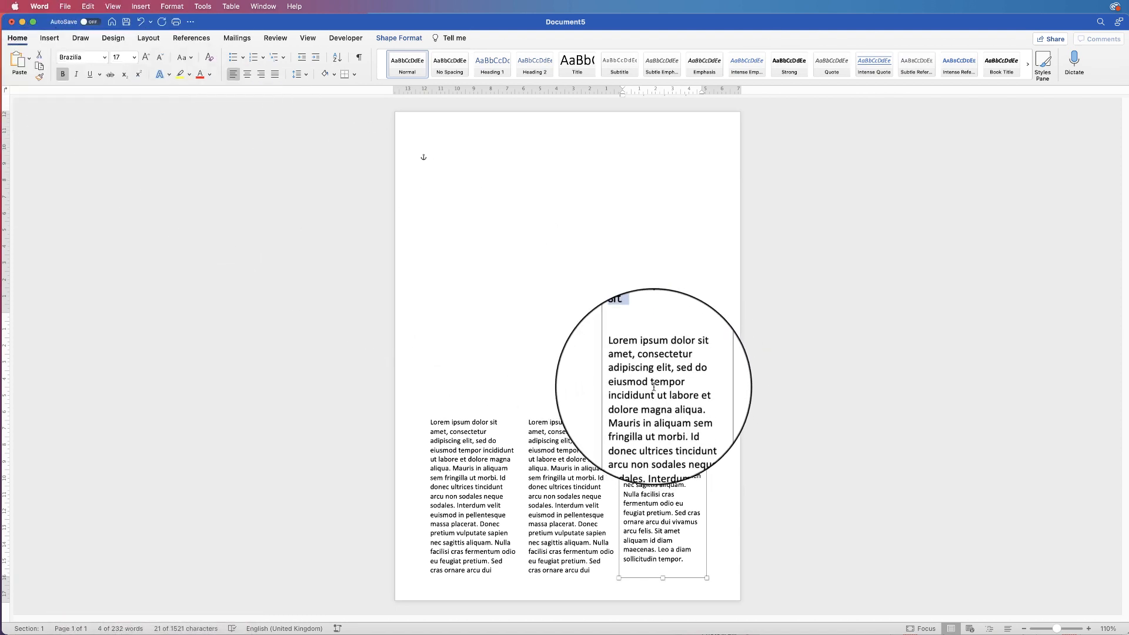
Remove the extra empty line under the heading and lower the box's top edge slightly
left_click(640, 341)
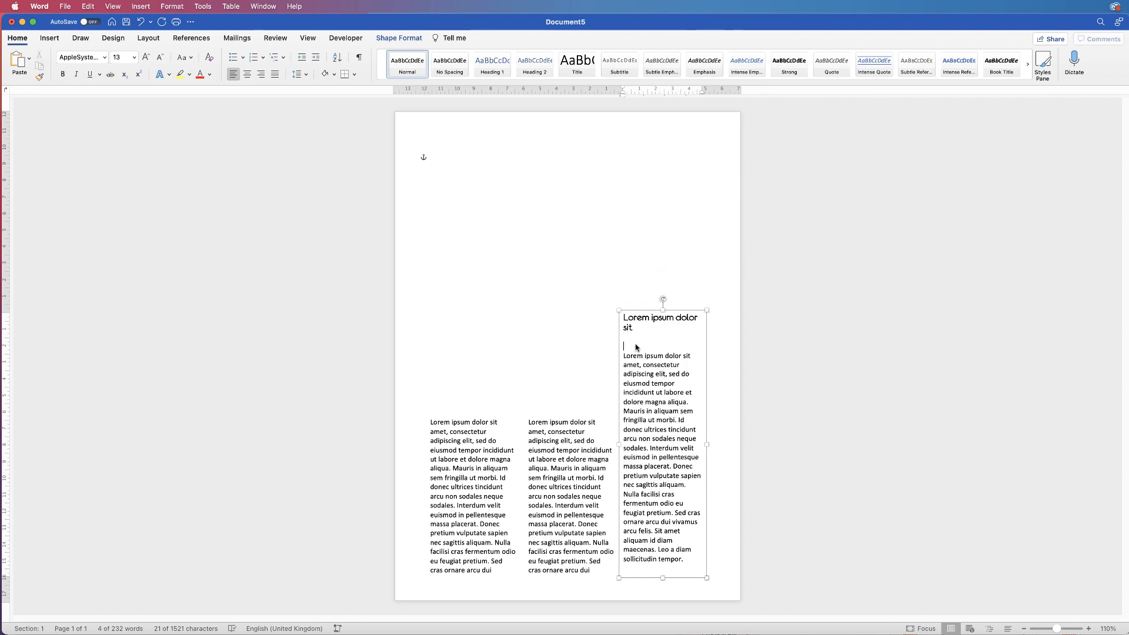
key("BackSpace")
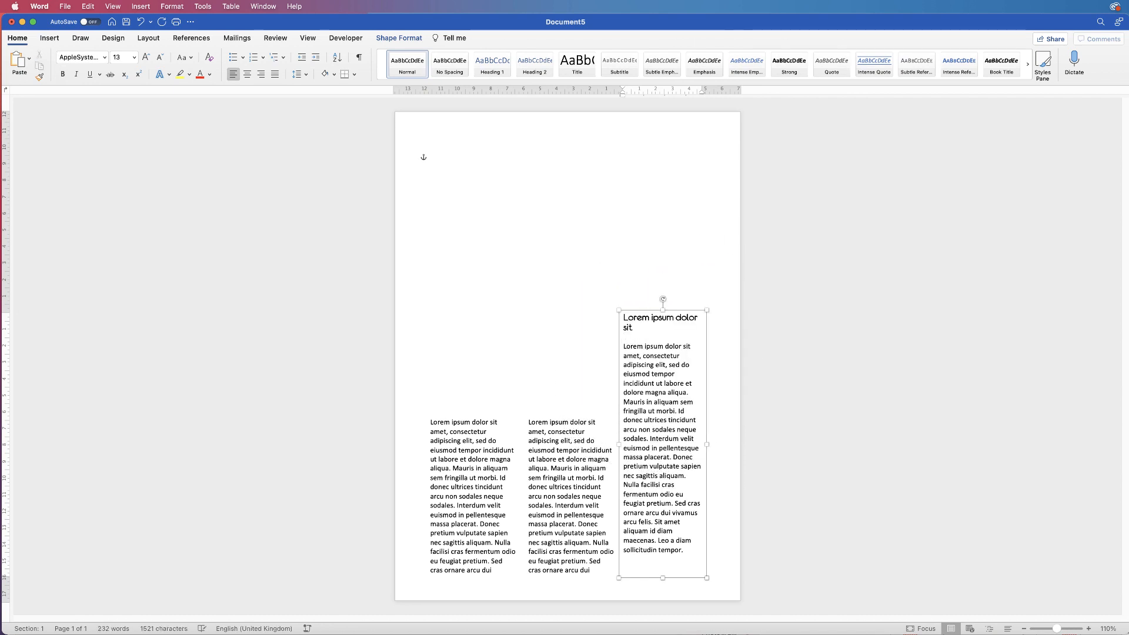
left_click_drag(663, 310, 663, 325)
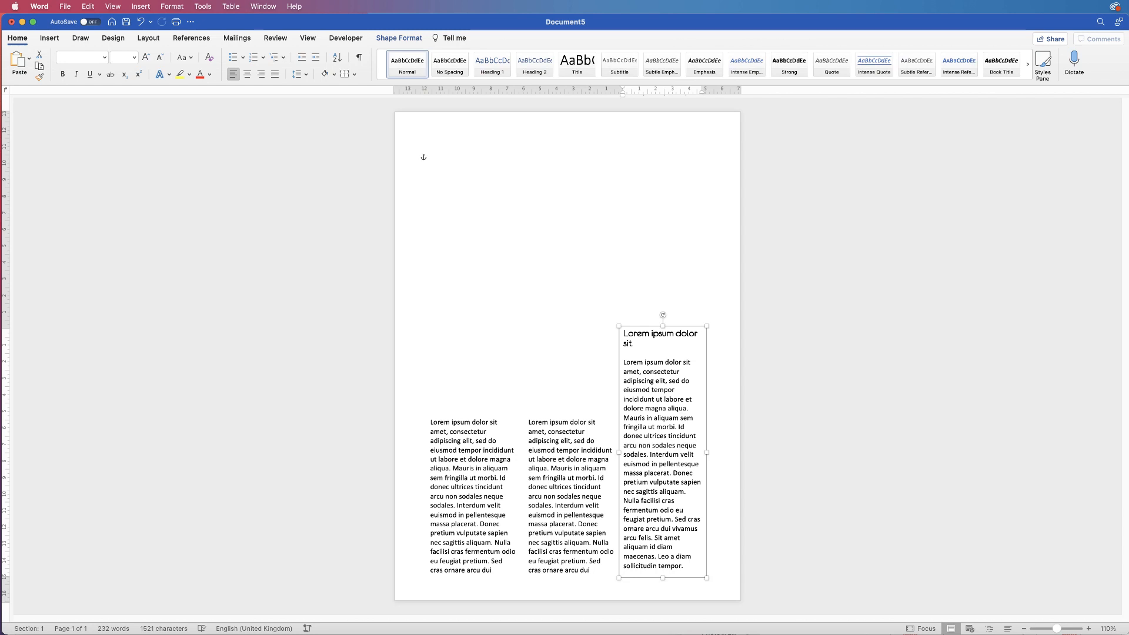
Fill the right-hand text box with solid light grey from the Format Shape pane
left_click(399, 38)
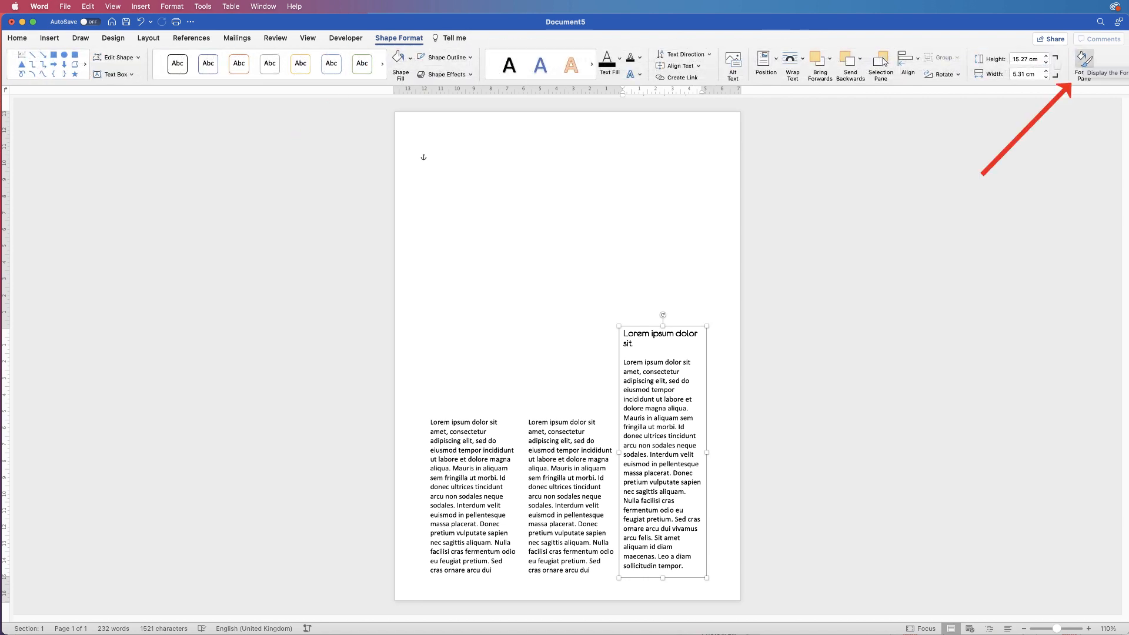
left_click(1084, 60)
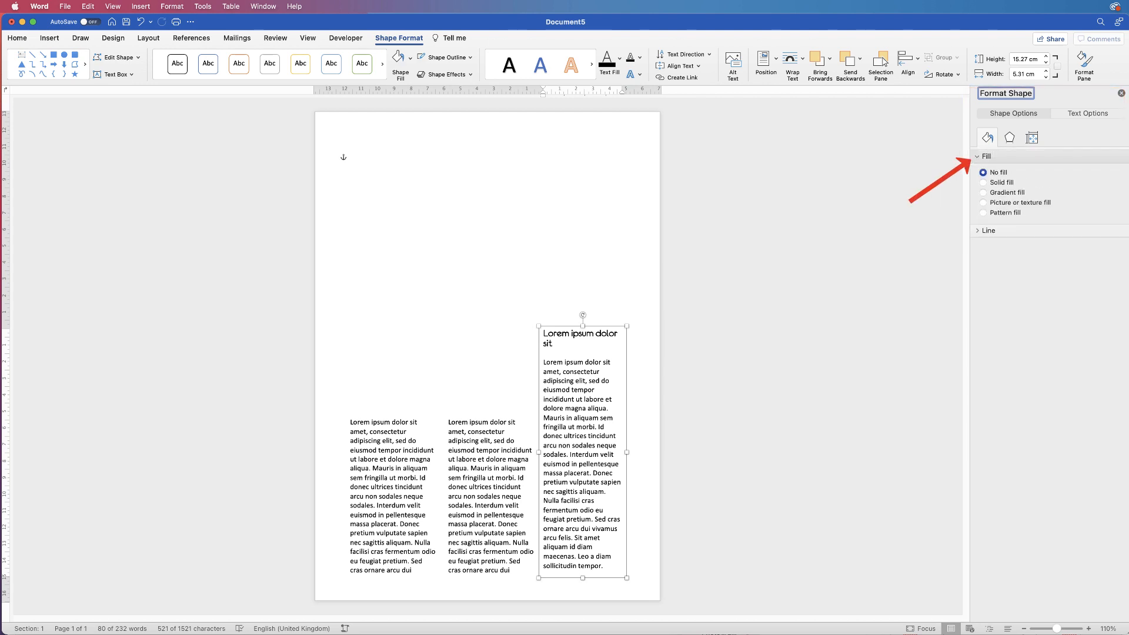
left_click(983, 182)
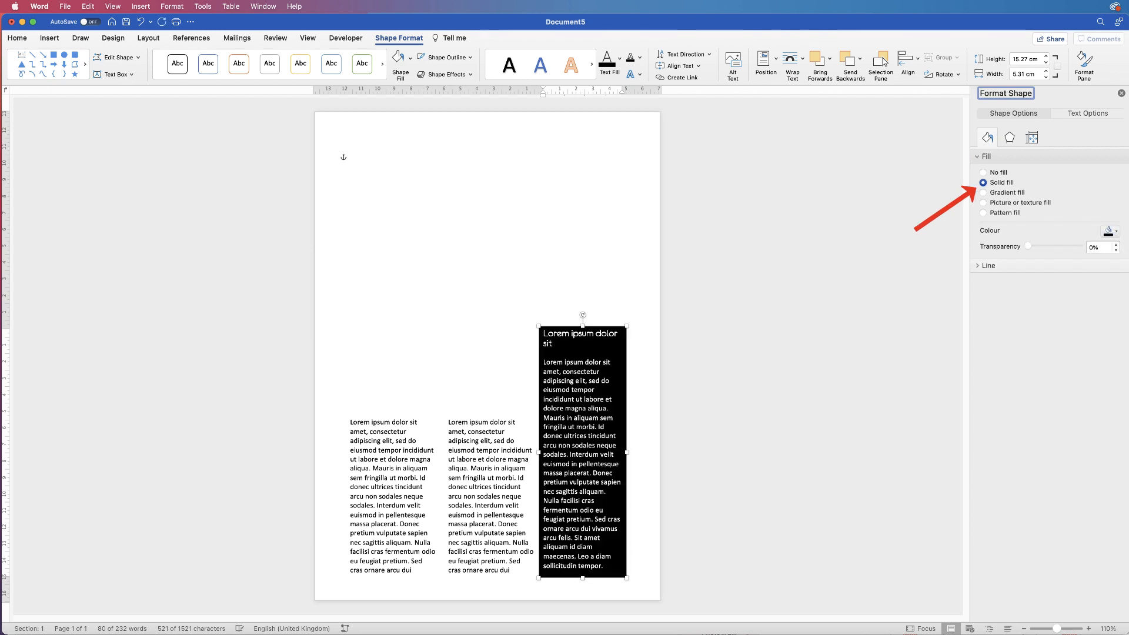
left_click(1110, 231)
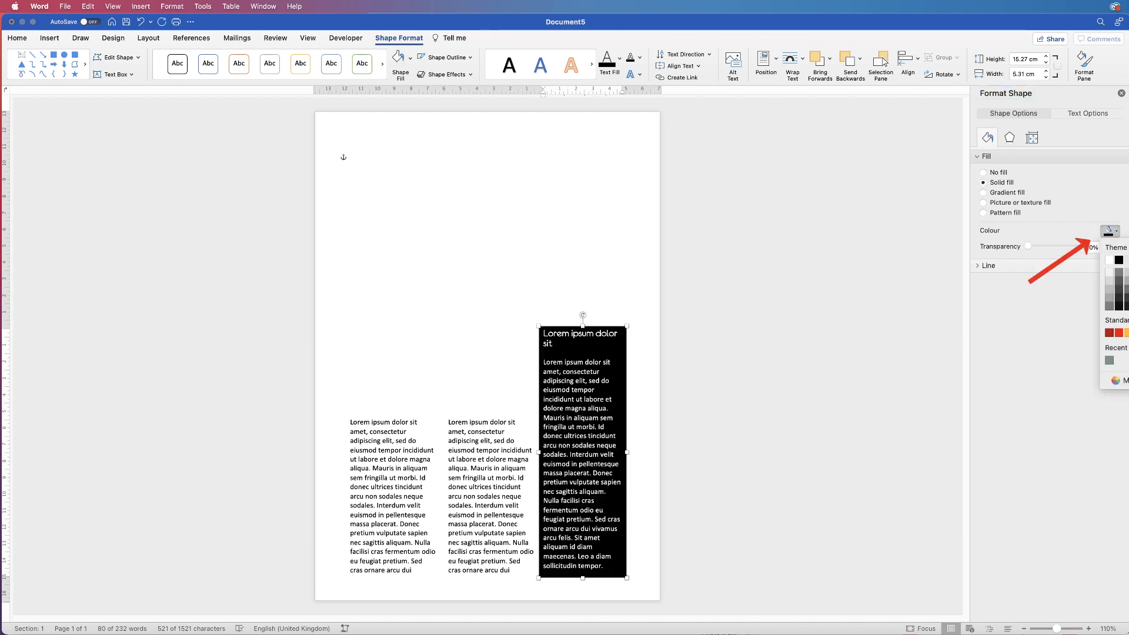
left_click(1128, 272)
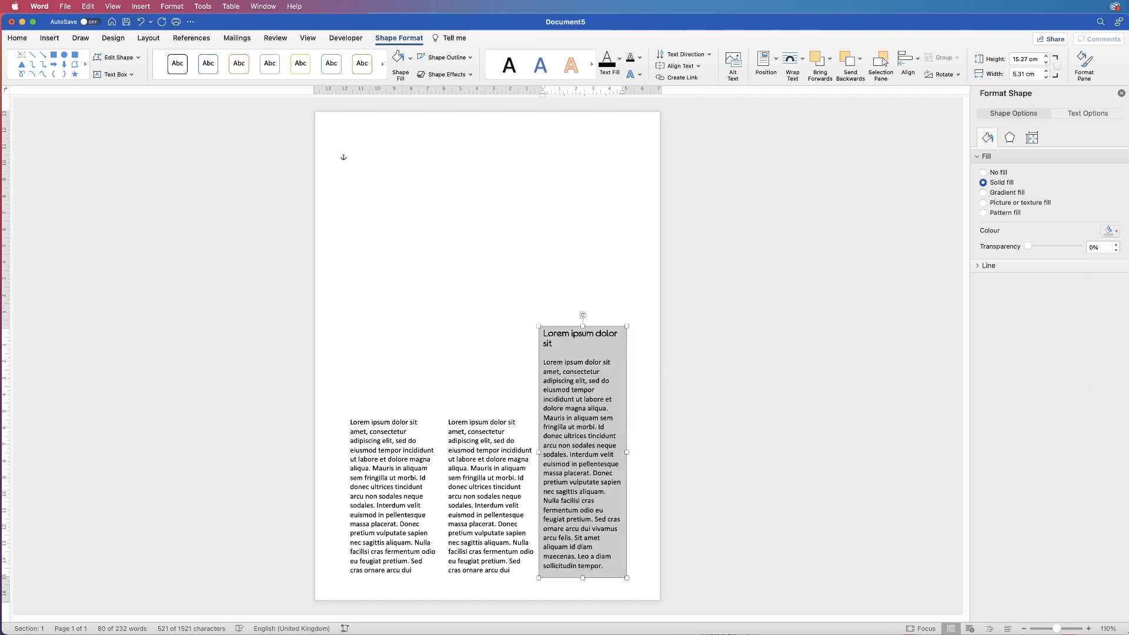
left_click(355, 157)
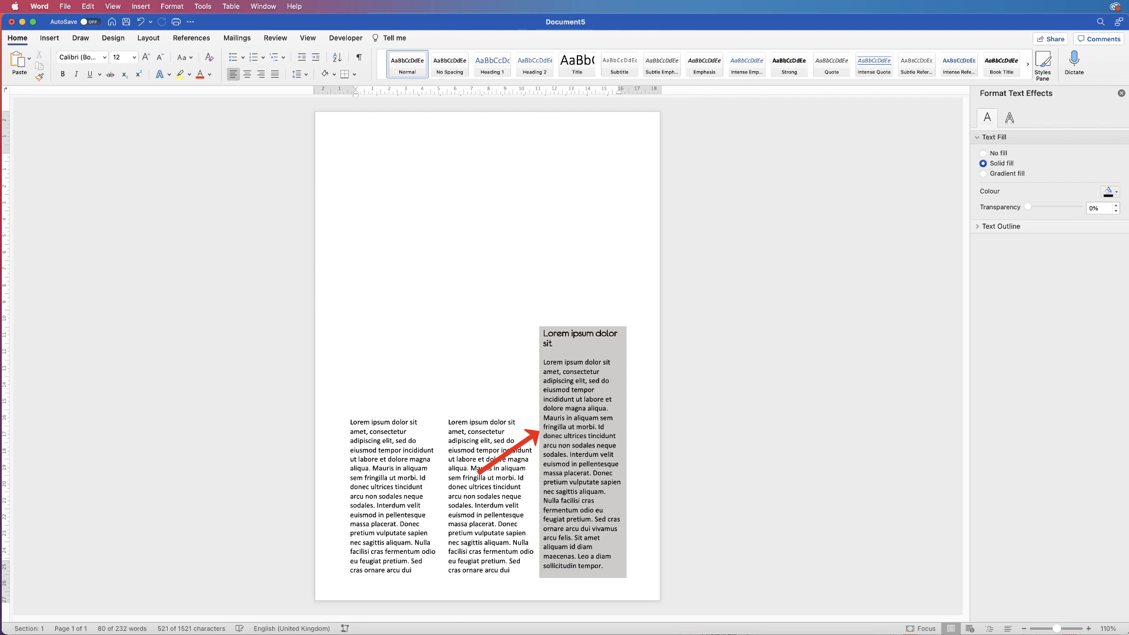
Set the grey sidebar's left inner margin to 0.5 cm in its Text Box settings
left_click(540, 443)
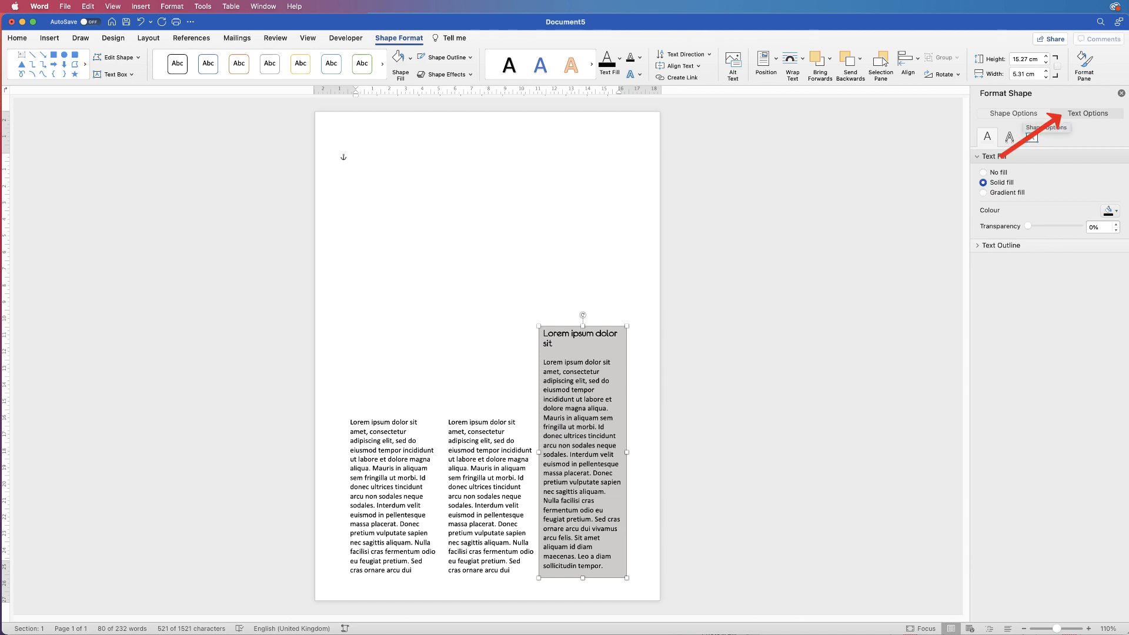
left_click(1023, 114)
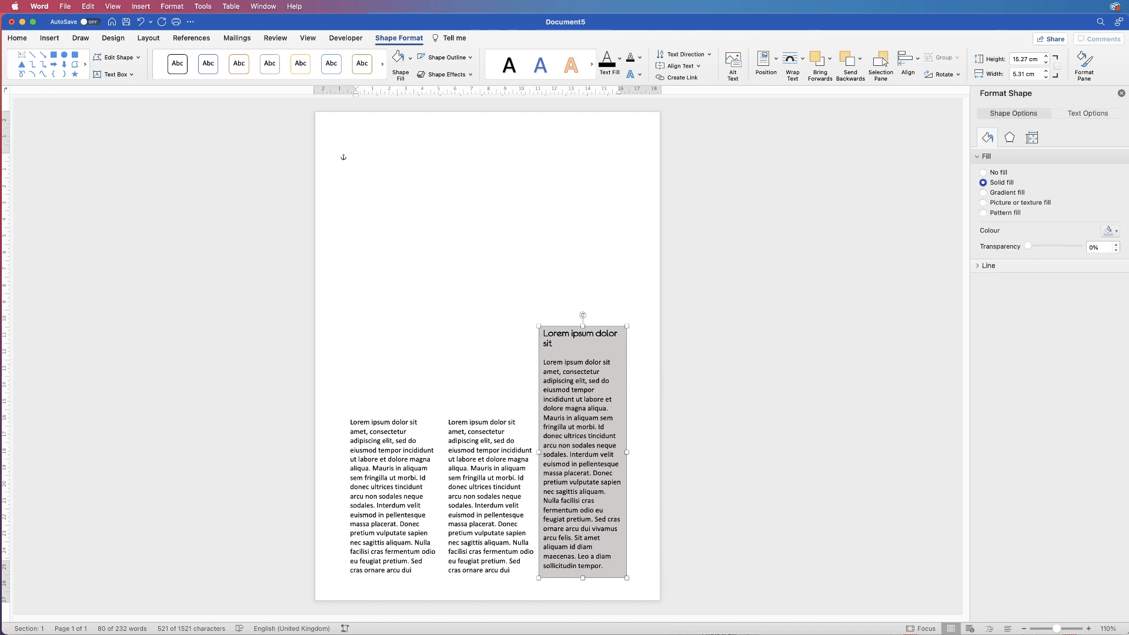
left_click(1032, 138)
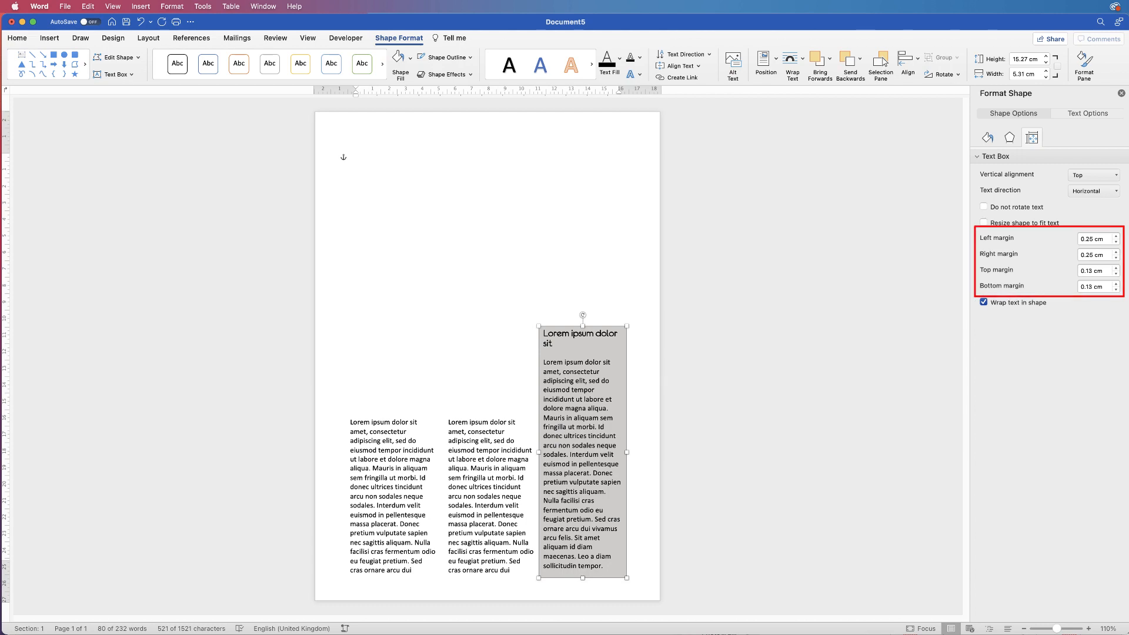
left_click(1116, 236)
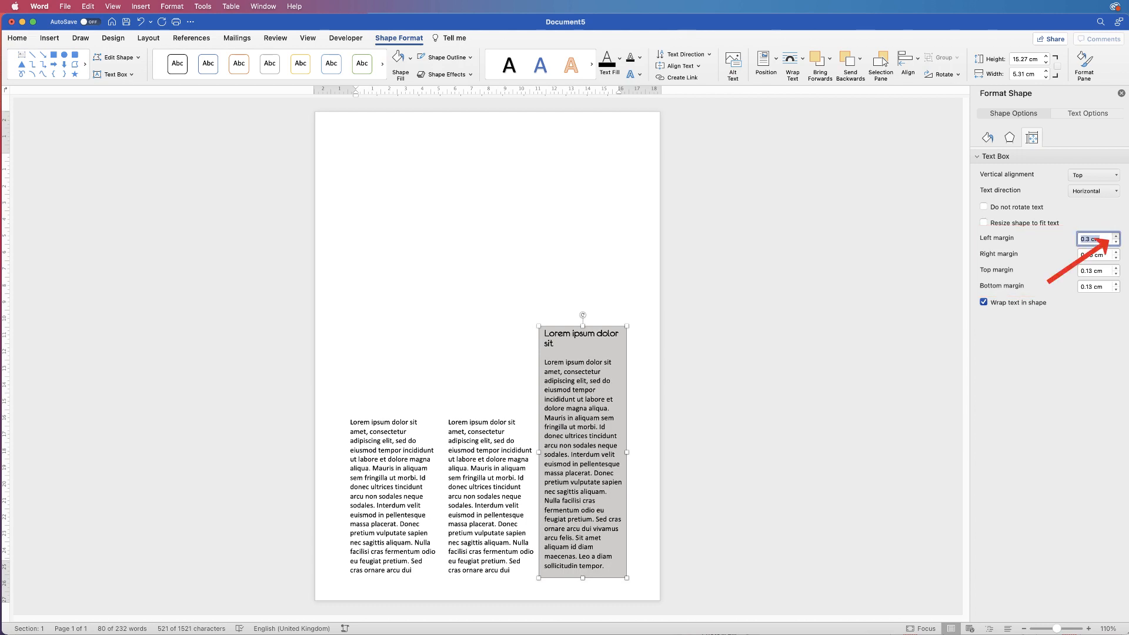
left_click(1116, 237)
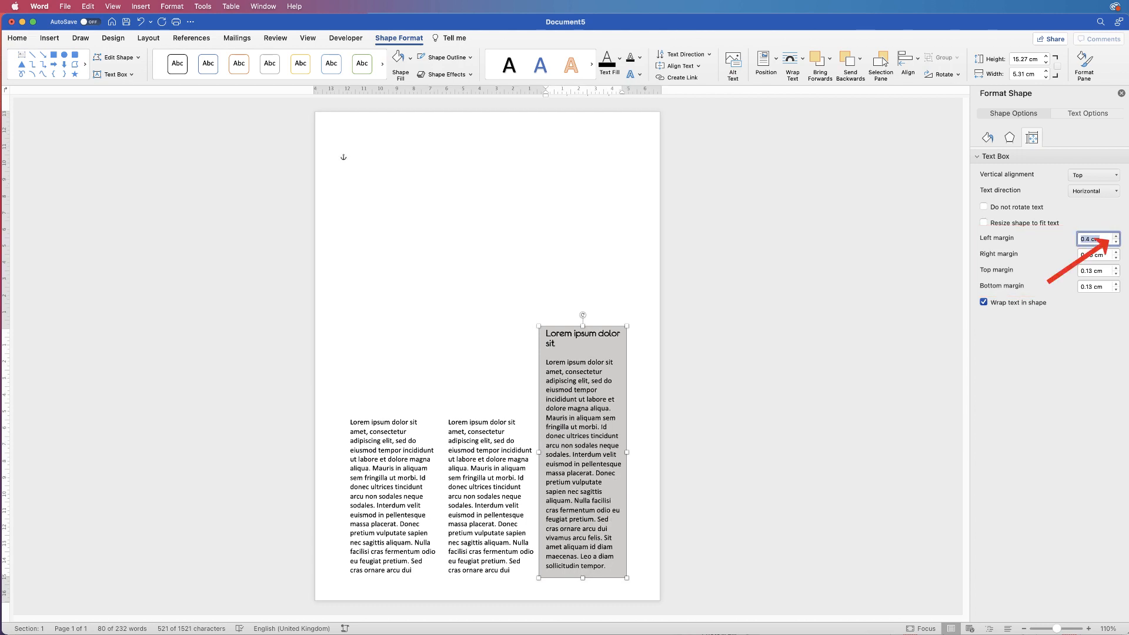
left_click(1116, 236)
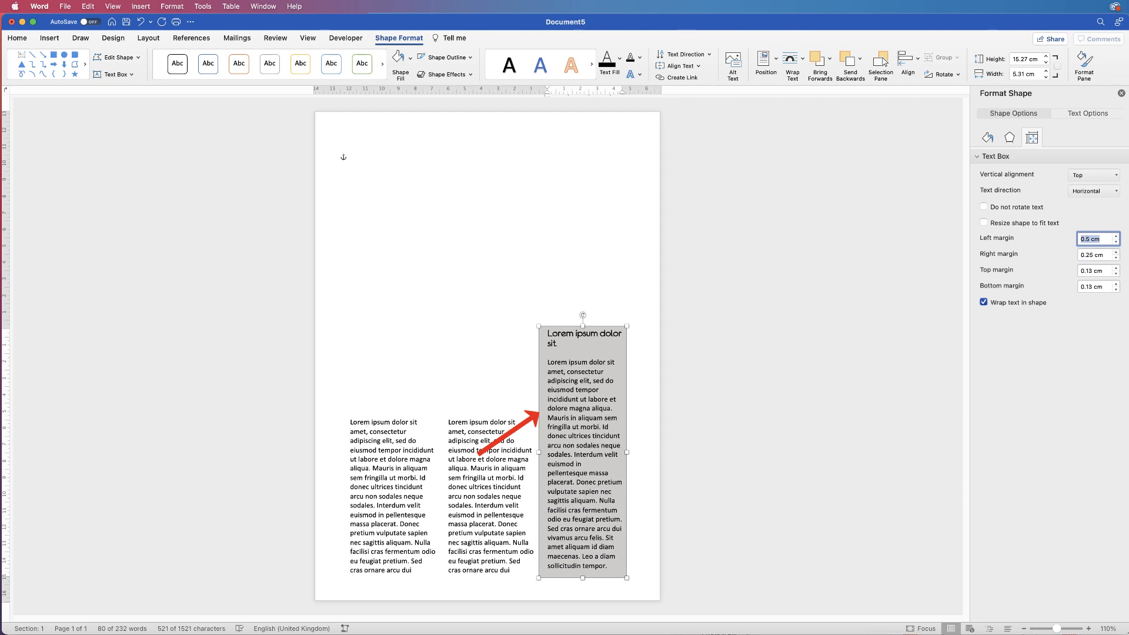
Raise the sidebar's right and top inner margins to 0.5 cm as well
left_click(1117, 252)
left_click(1116, 252)
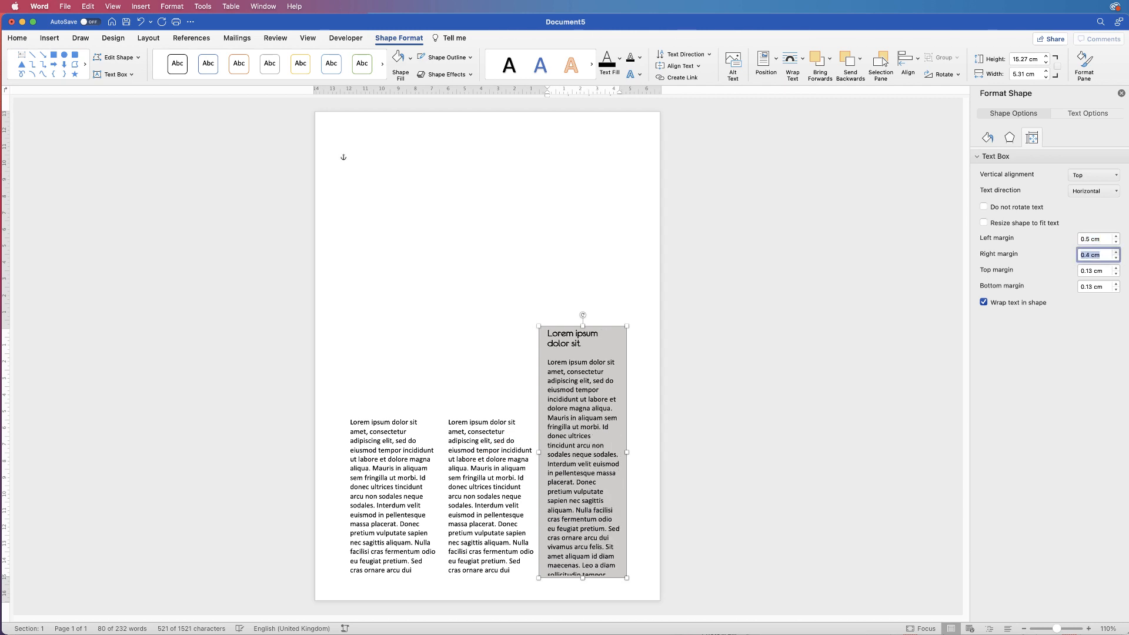
left_click(1117, 252)
left_click(1117, 268)
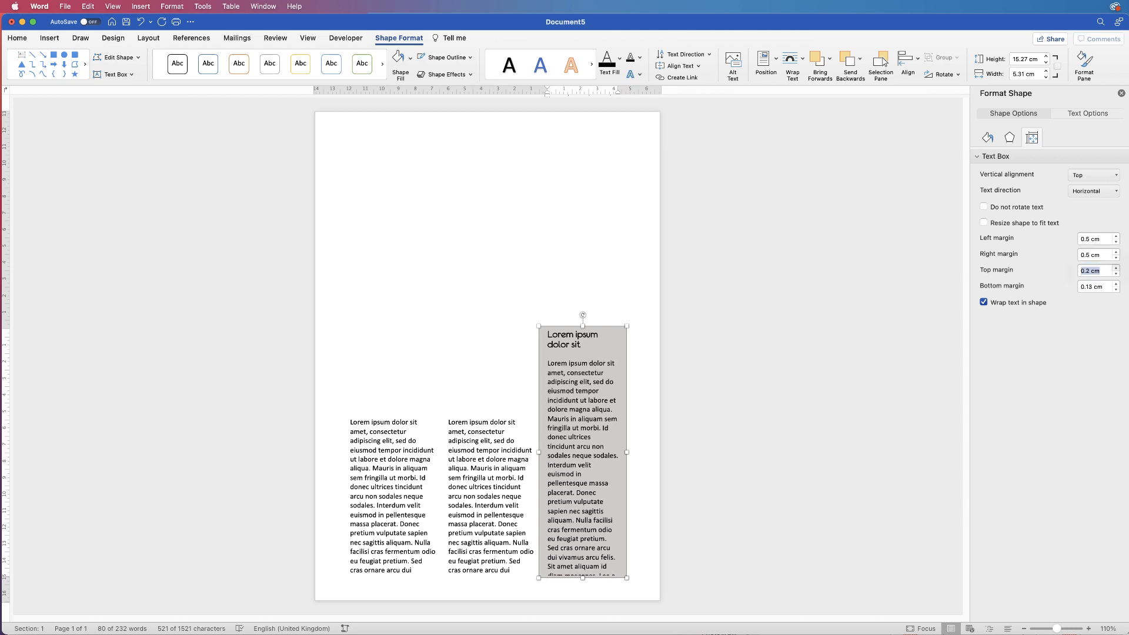
left_click(1116, 269)
left_click(1117, 269)
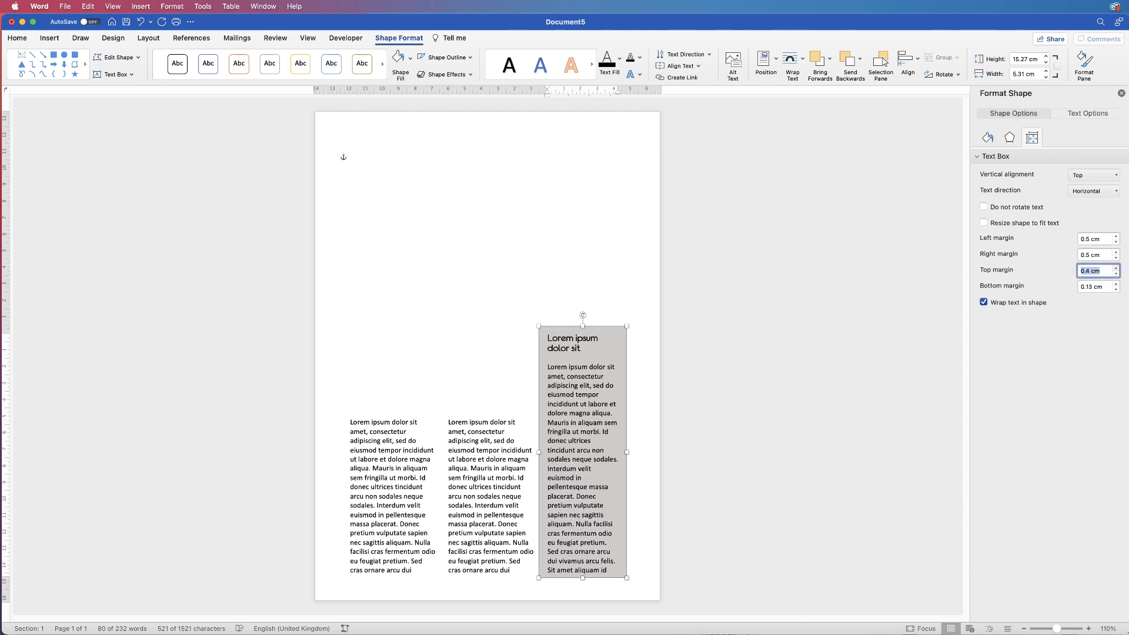
left_click(1116, 268)
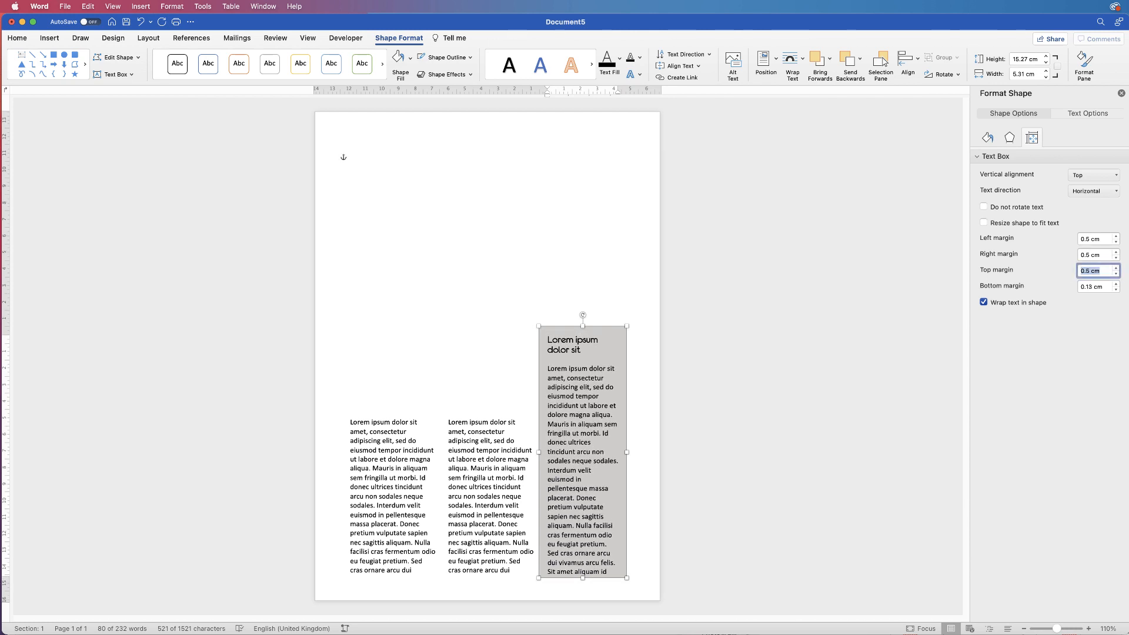
Lengthen the grey sidebar to 16.51 cm tall
left_click_drag(583, 579, 583, 593)
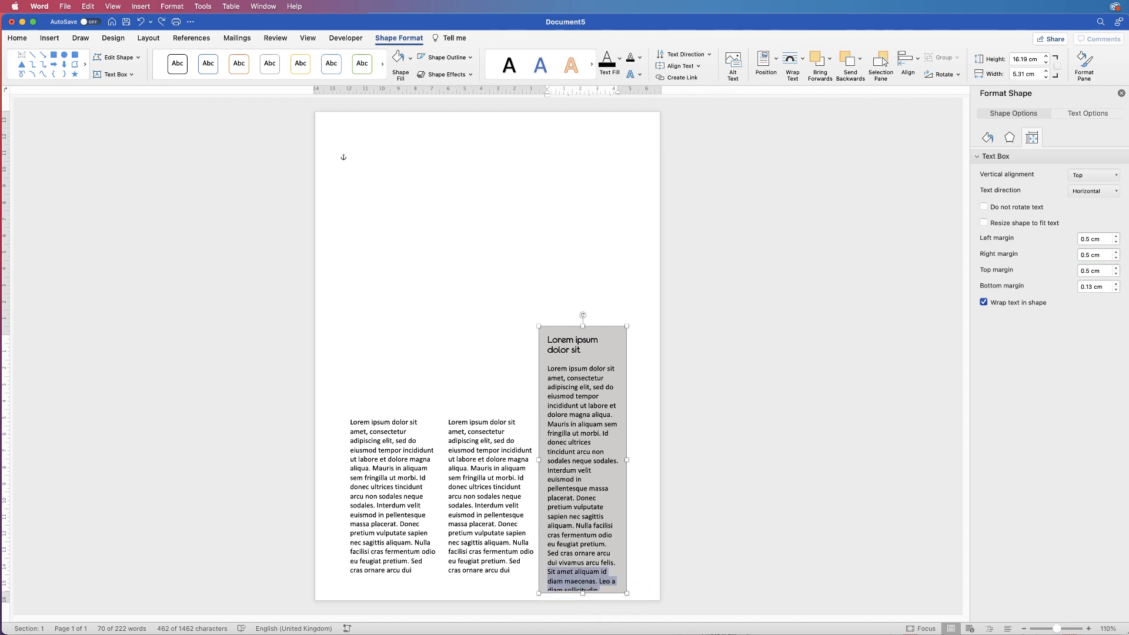
left_click(611, 553)
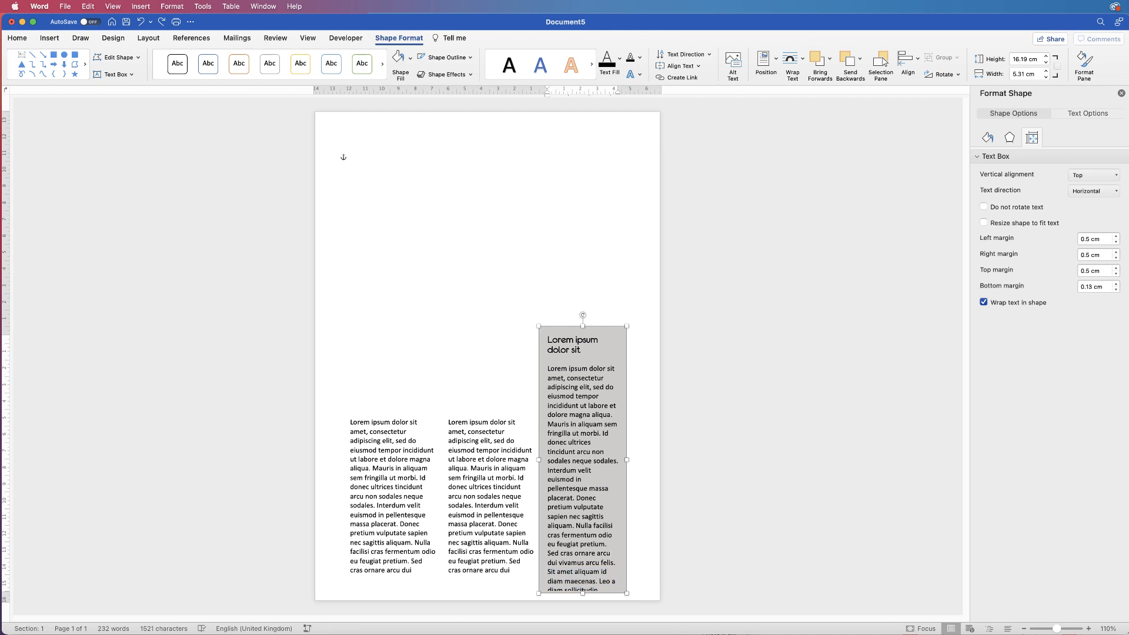
left_click_drag(603, 326, 603, 316)
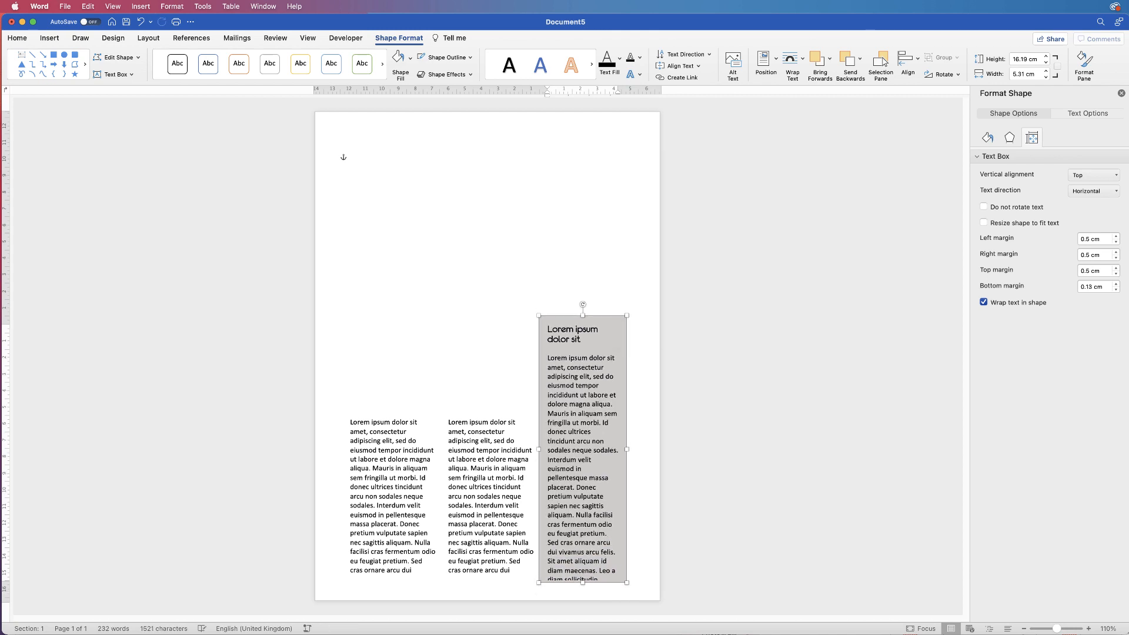
left_click_drag(583, 582, 583, 589)
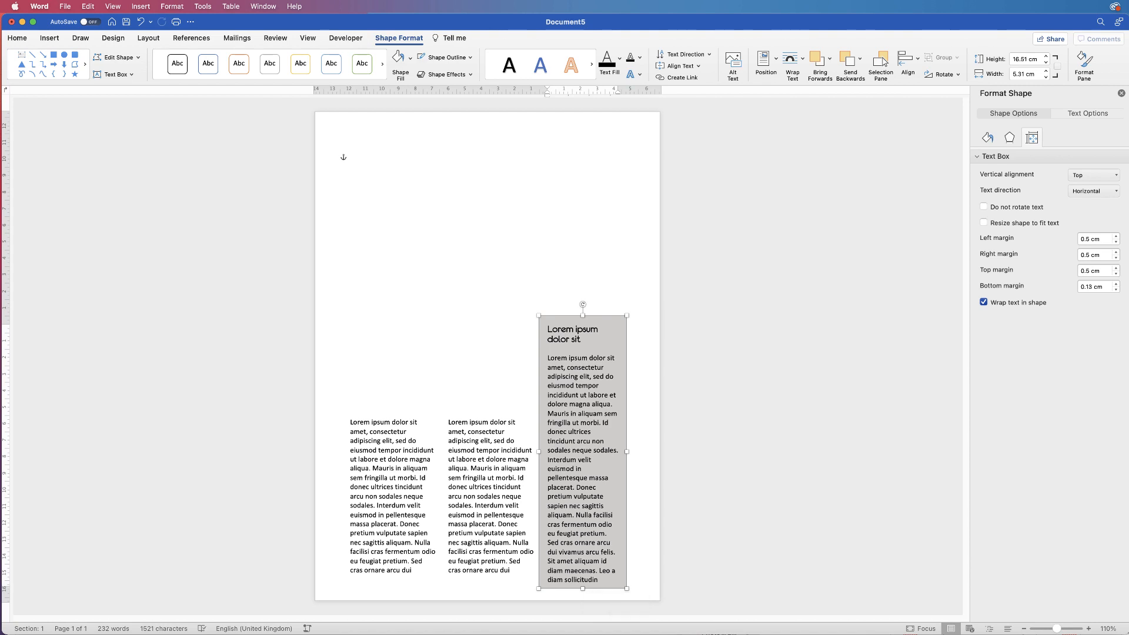
Nudge the sidebar up three steps and select all of its body text
key("Up")
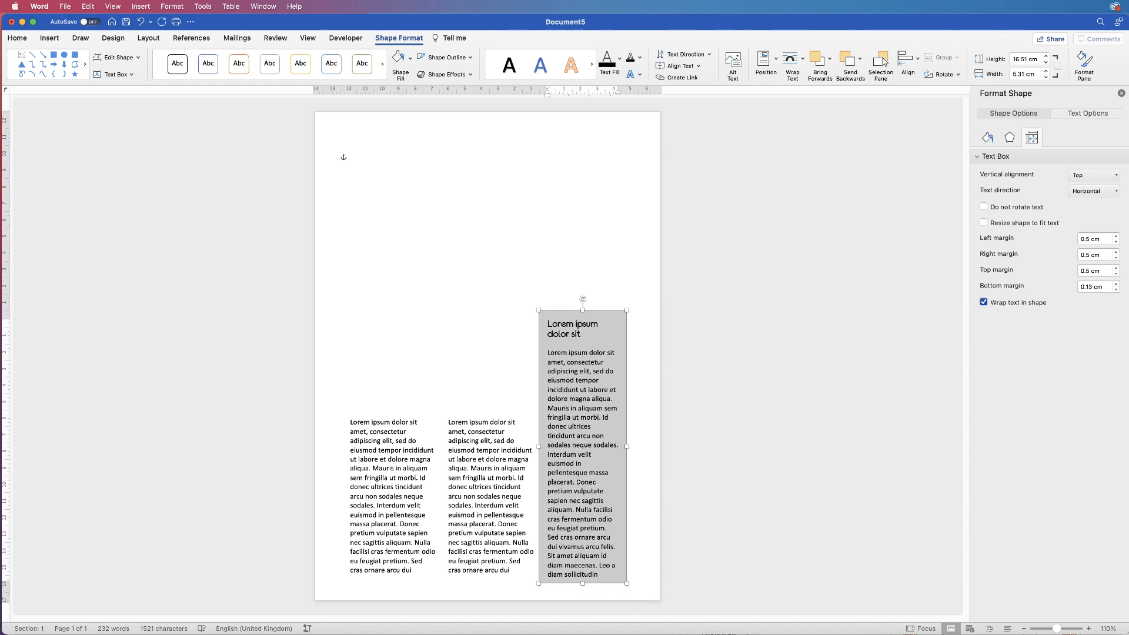
key("Up")
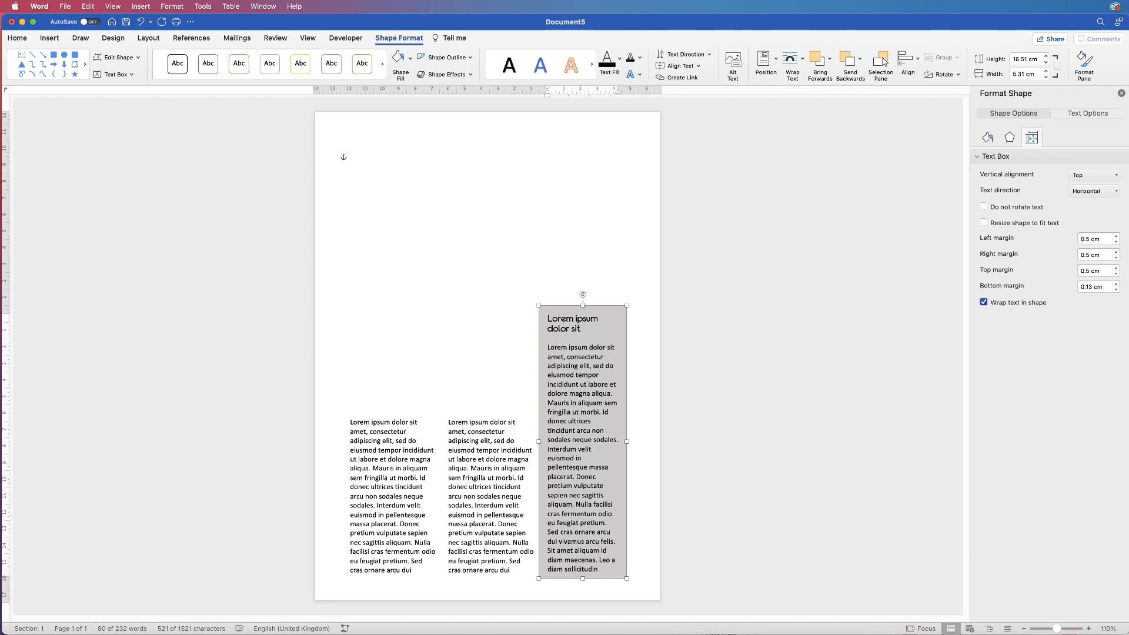
key("Up")
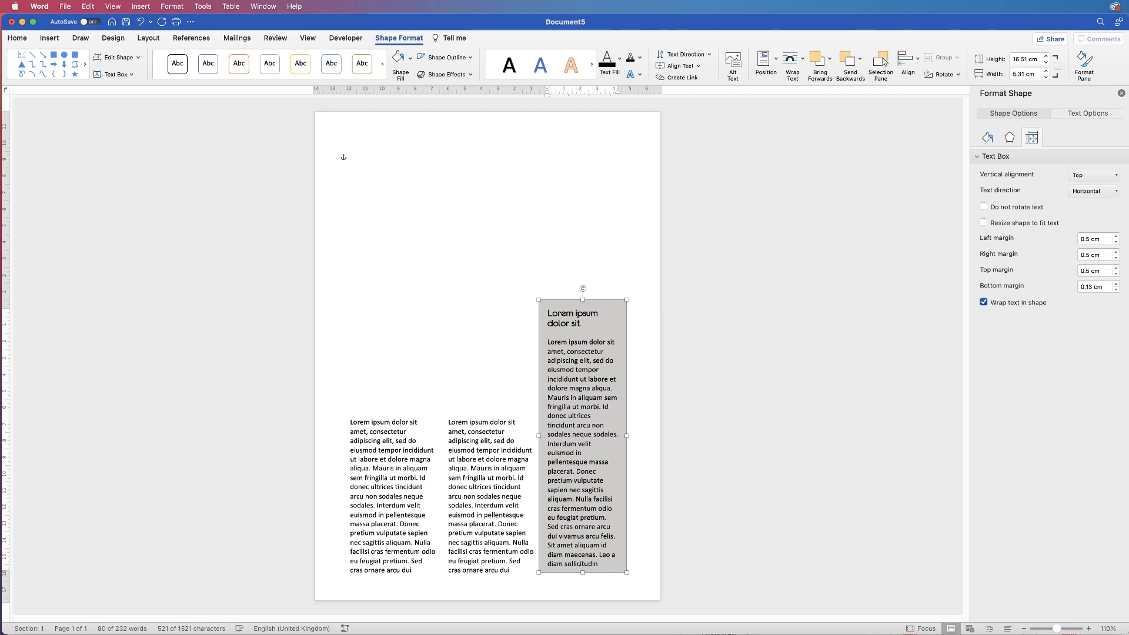
left_click(598, 564)
left_click_drag(598, 565, 547, 342)
left_click(17, 39)
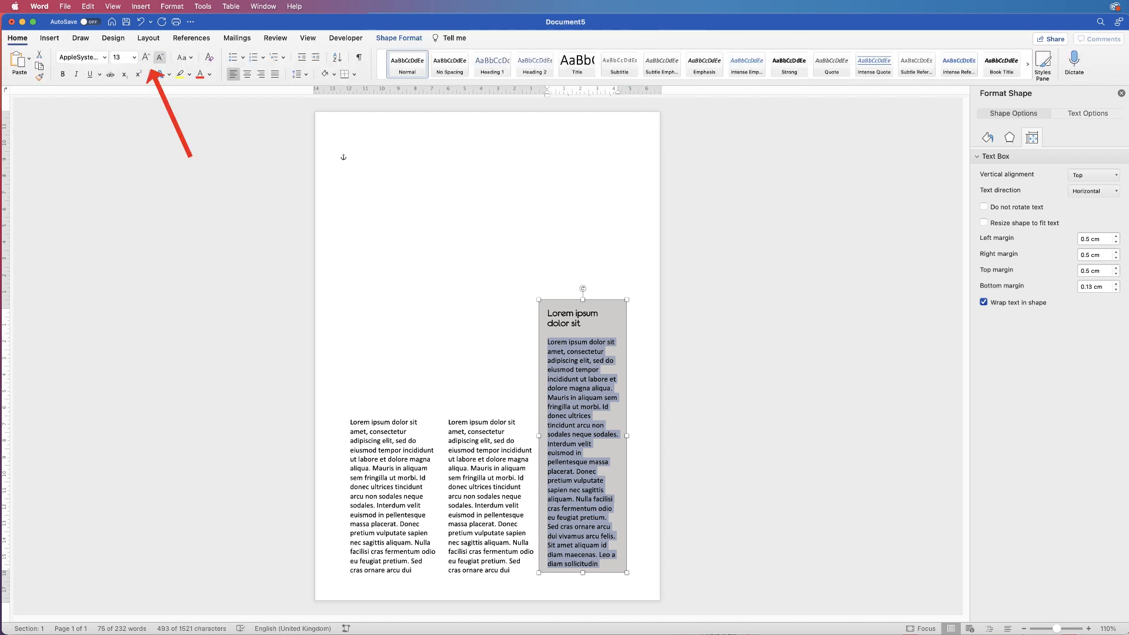
left_click(159, 57)
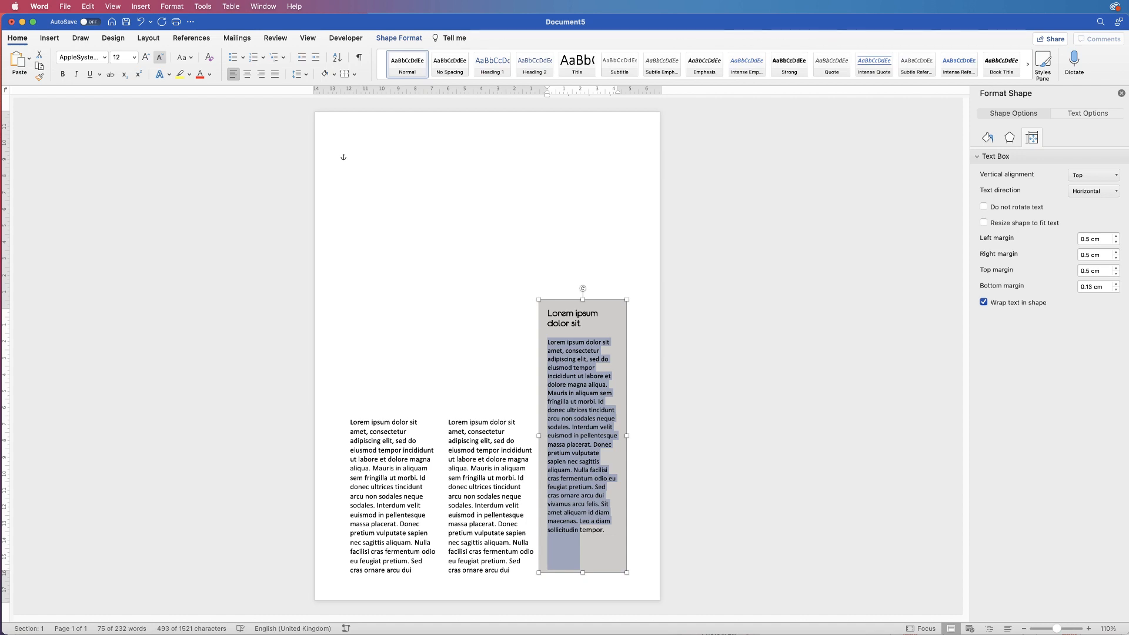
left_click(146, 57)
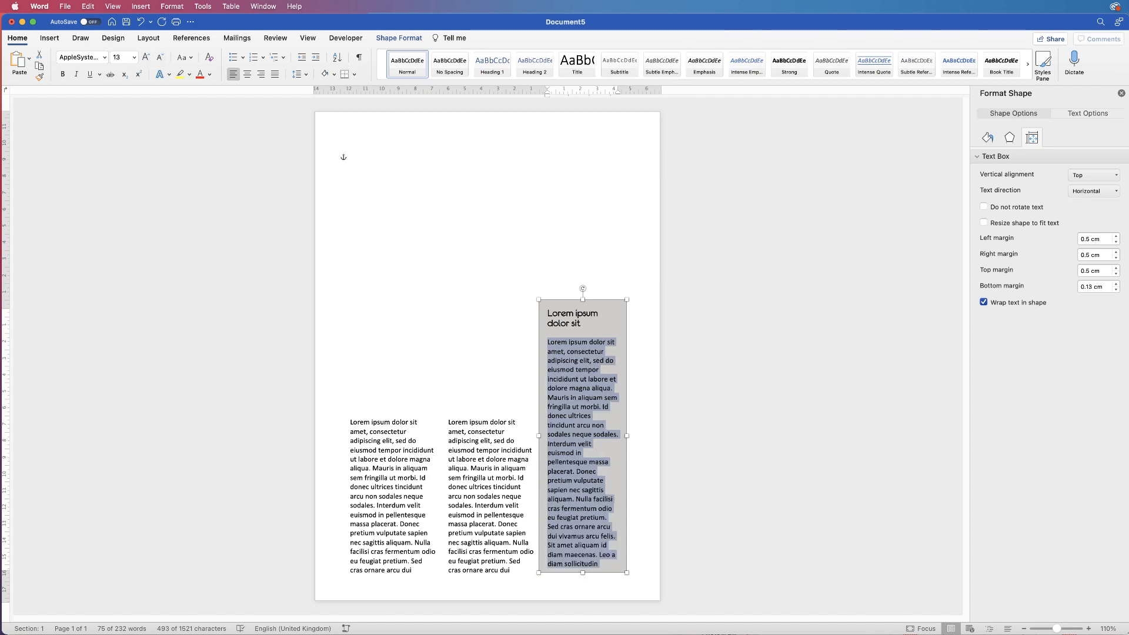
key("Escape")
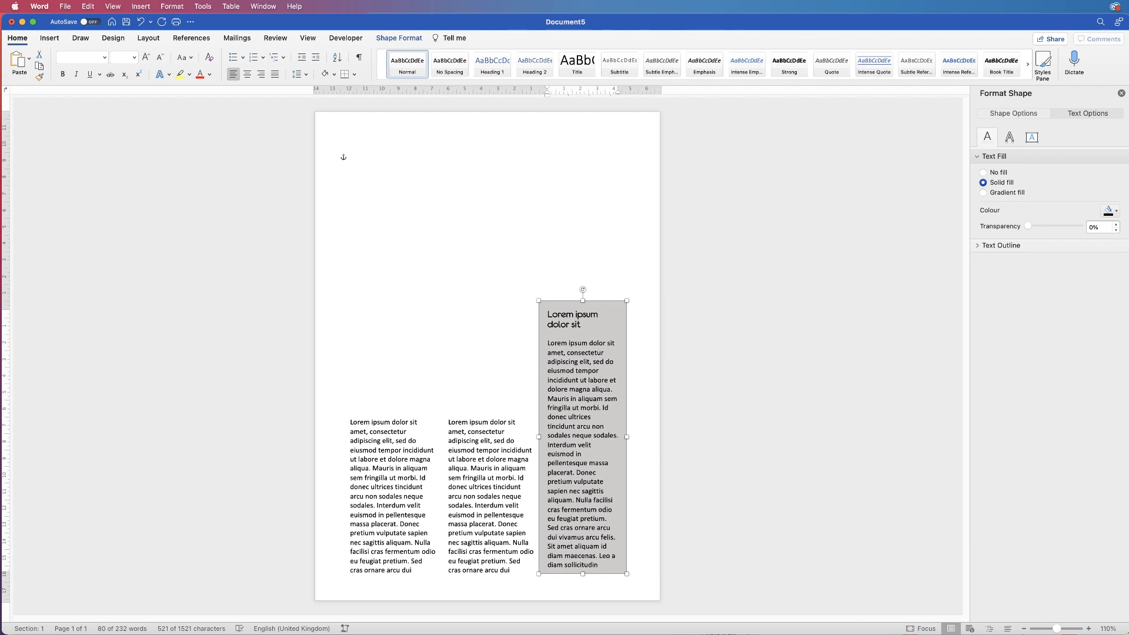
key("Escape")
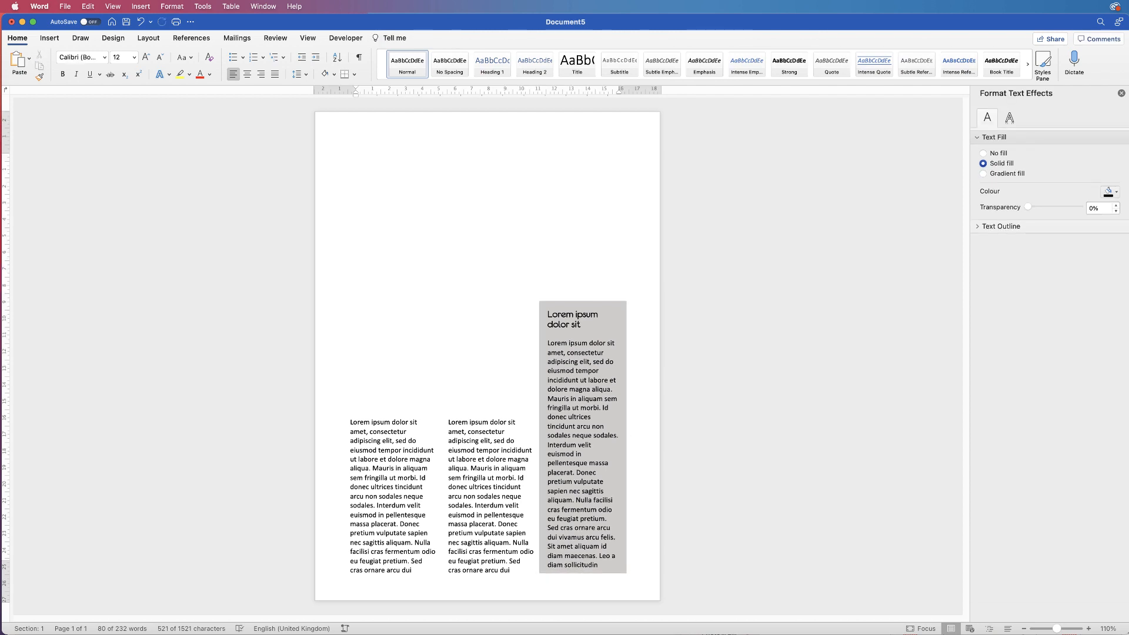
left_click(393, 416)
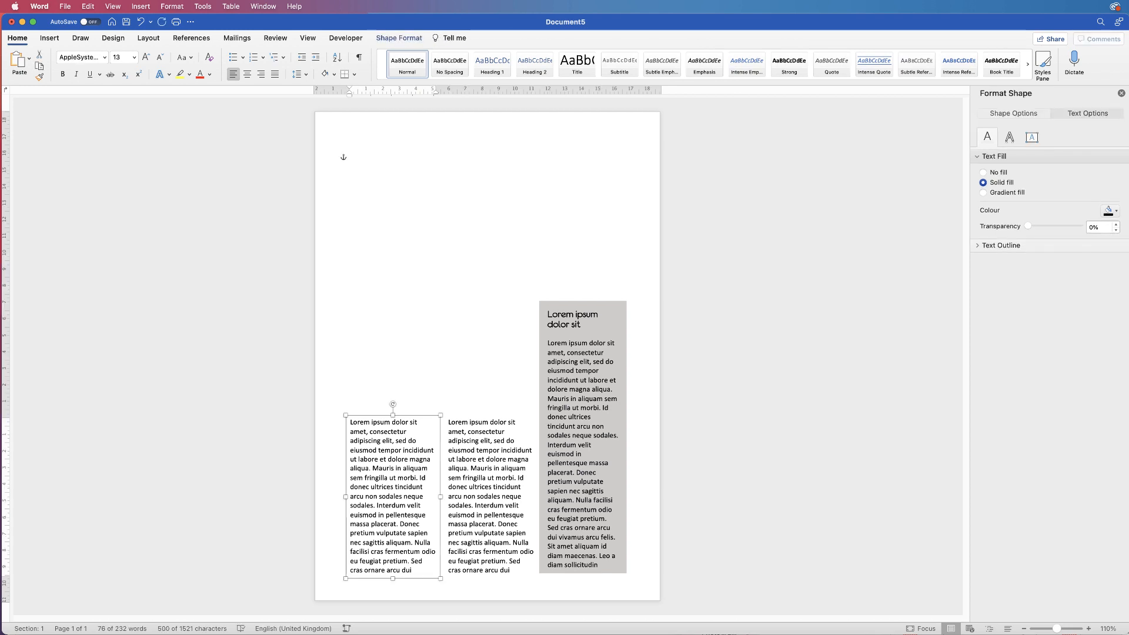
Duplicate the left column box upward and trim the copy to 'Lorem ipsum dolor sit amet, consectetur adipiscing elit,'
left_click_drag(411, 415, 420, 249)
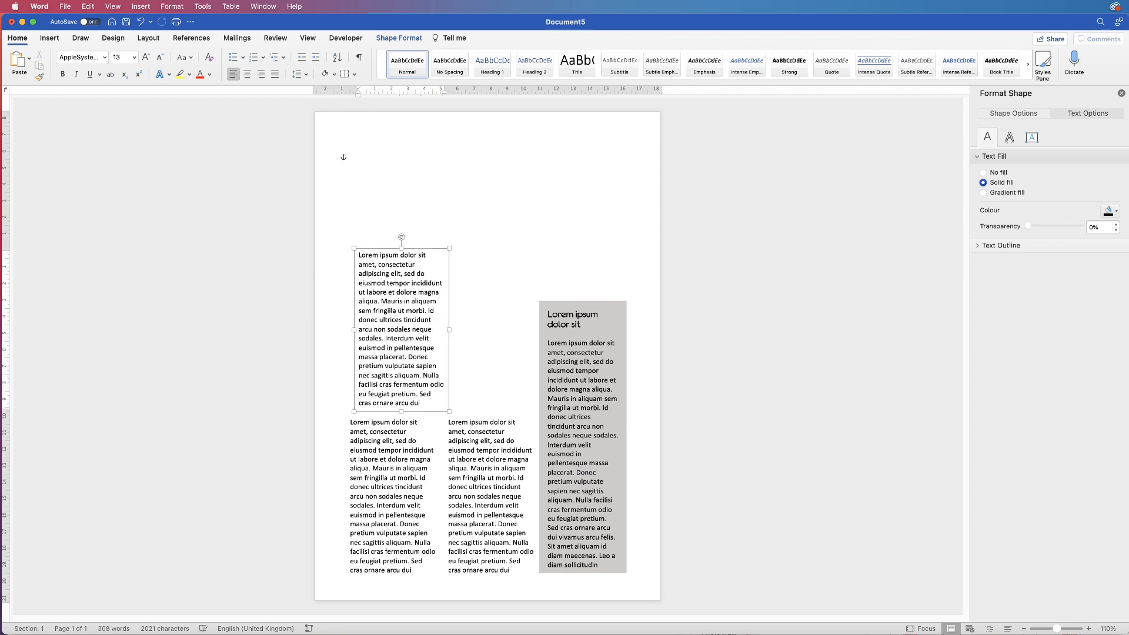
left_click_drag(421, 403, 404, 273)
type("vivamus arcu felis. Sit amet aliquam id diam maecenas. Leo a diam sollicitudin tempor.")
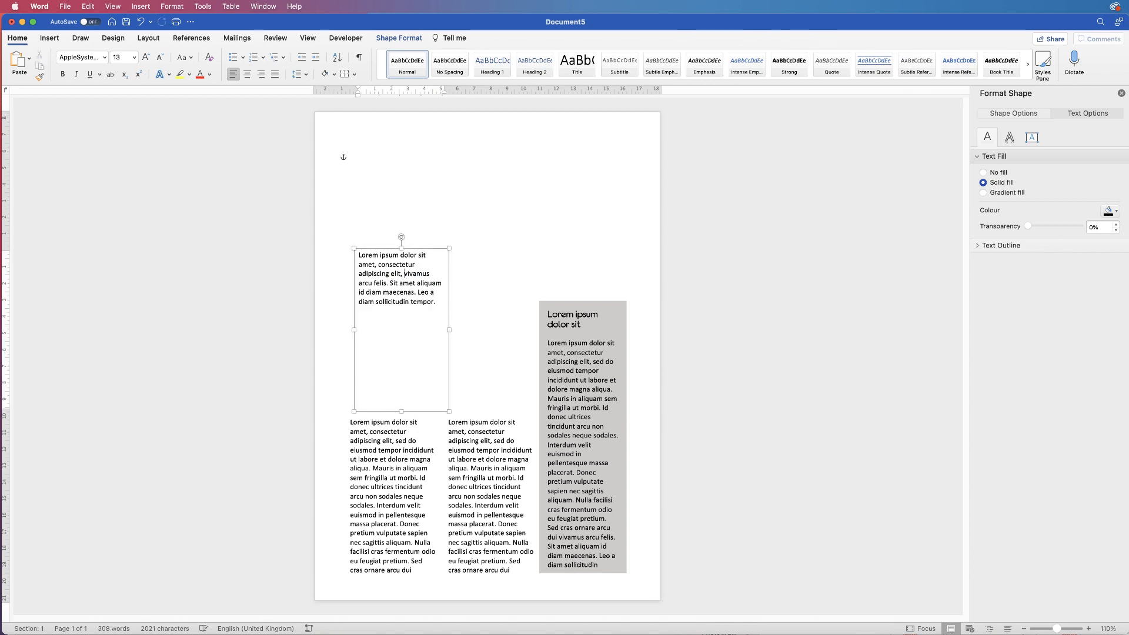
left_click_drag(436, 303, 404, 274)
key("BackSpace")
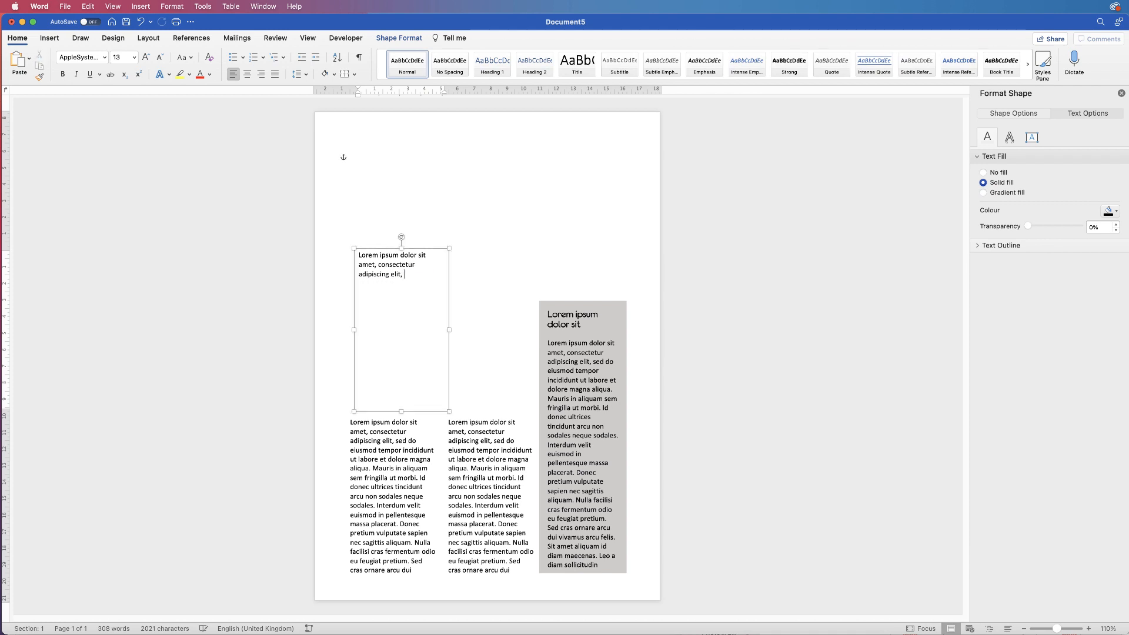
left_click_drag(450, 330, 511, 330)
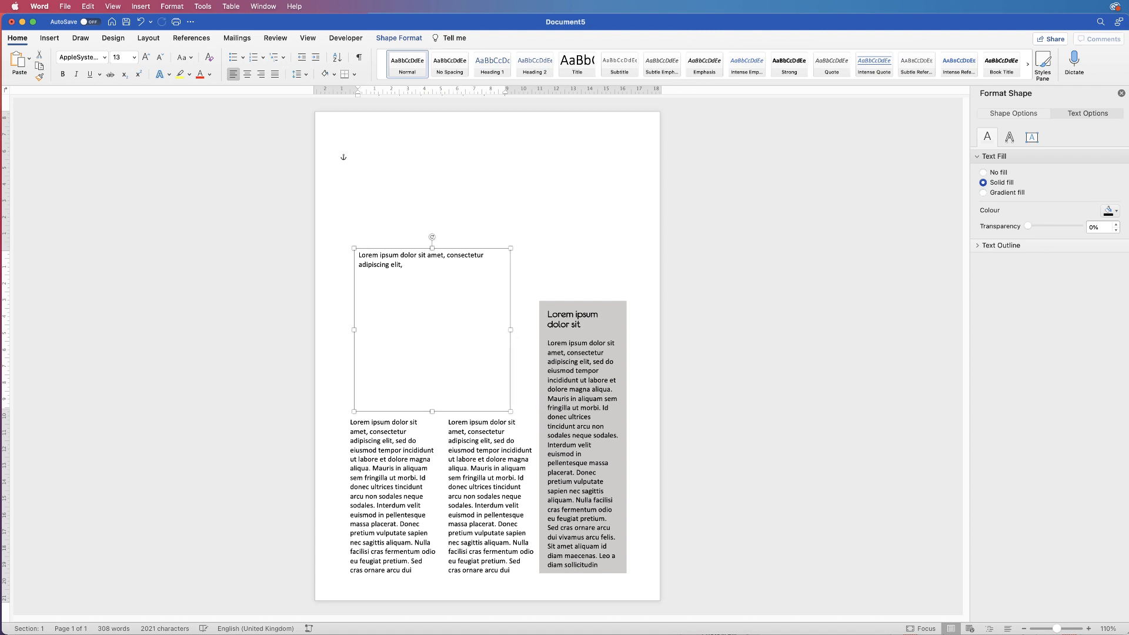
left_click_drag(432, 249, 358, 385)
Enlarge the heading text three size steps to 16 pt and make it bold
left_click(406, 396)
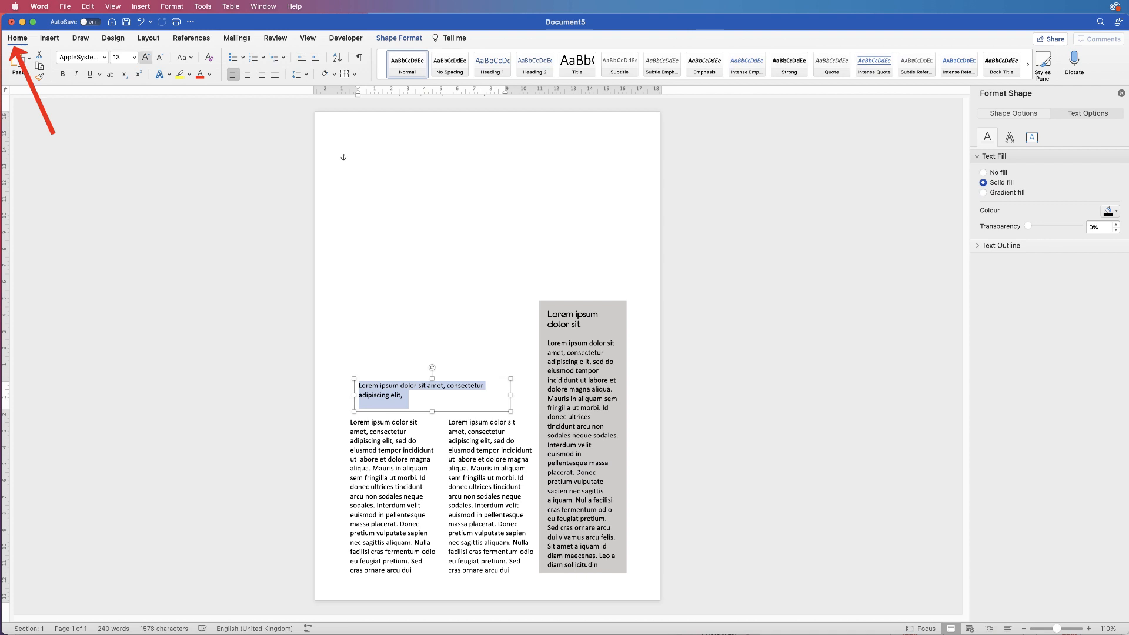
left_click(146, 57)
left_click(146, 57)
left_click(146, 57)
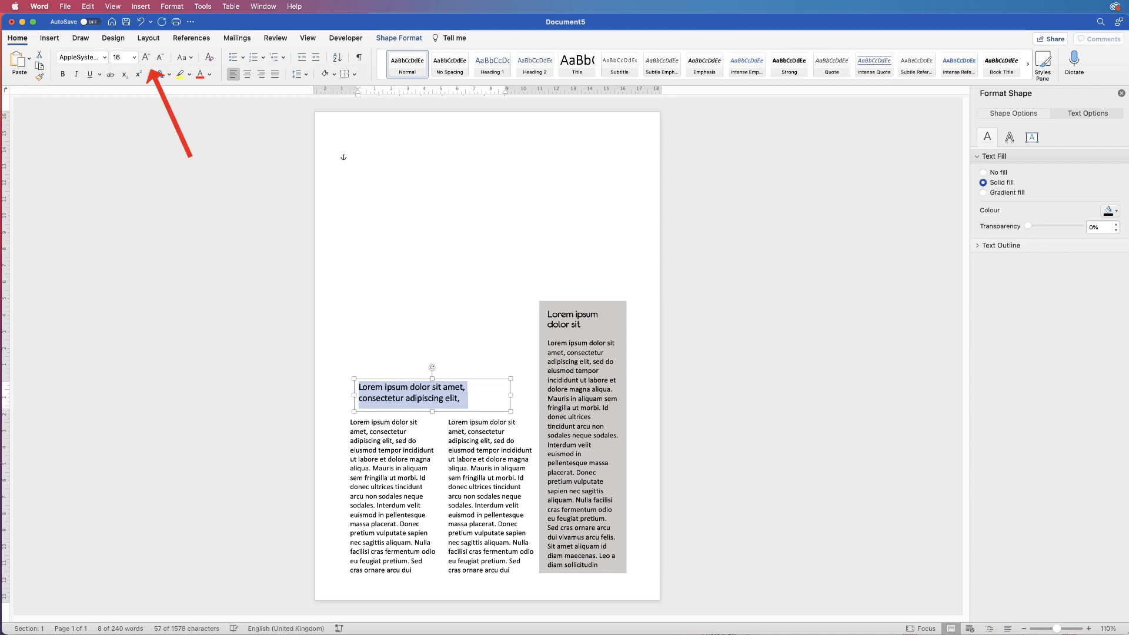
left_click(63, 74)
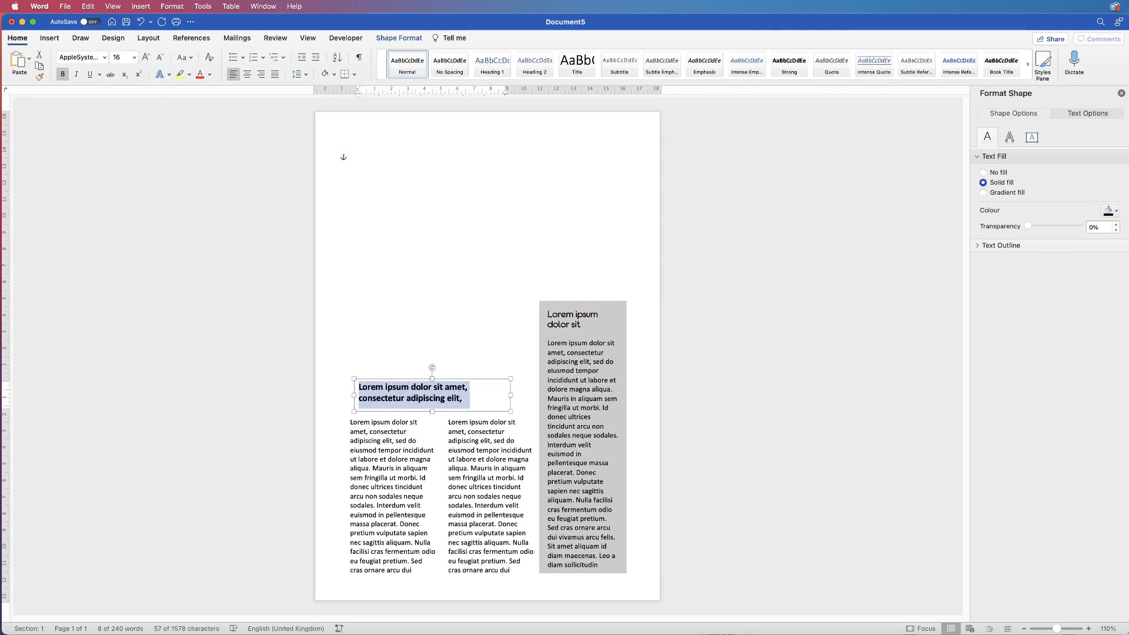
Widen the heading box to span both body columns and nudge it slightly down
left_click_drag(510, 396, 531, 395)
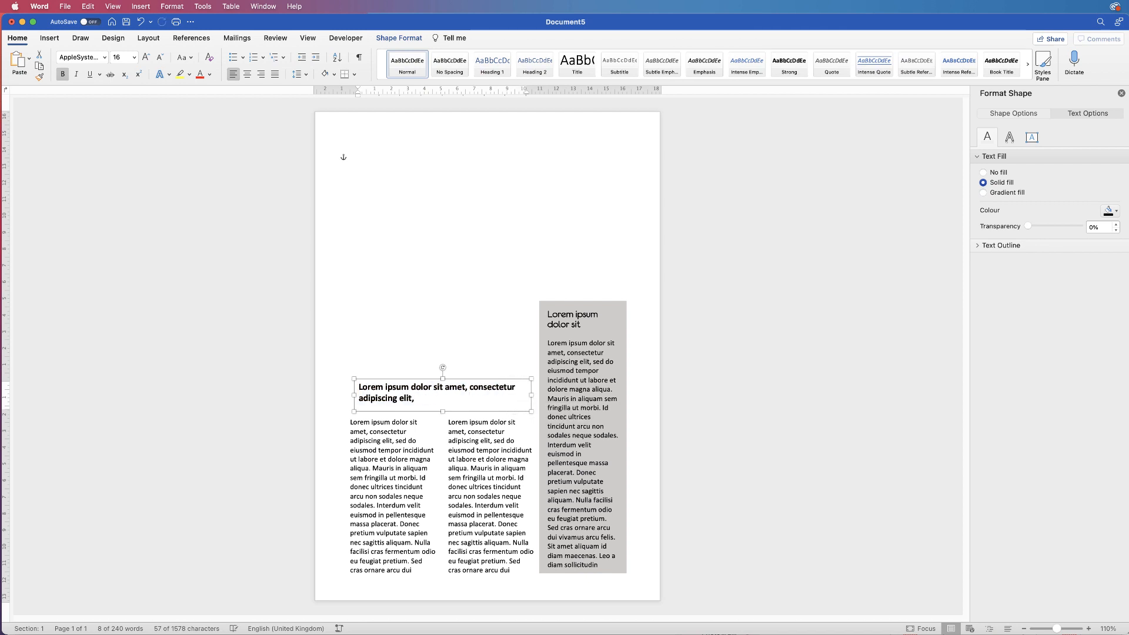
left_click_drag(354, 396, 346, 396)
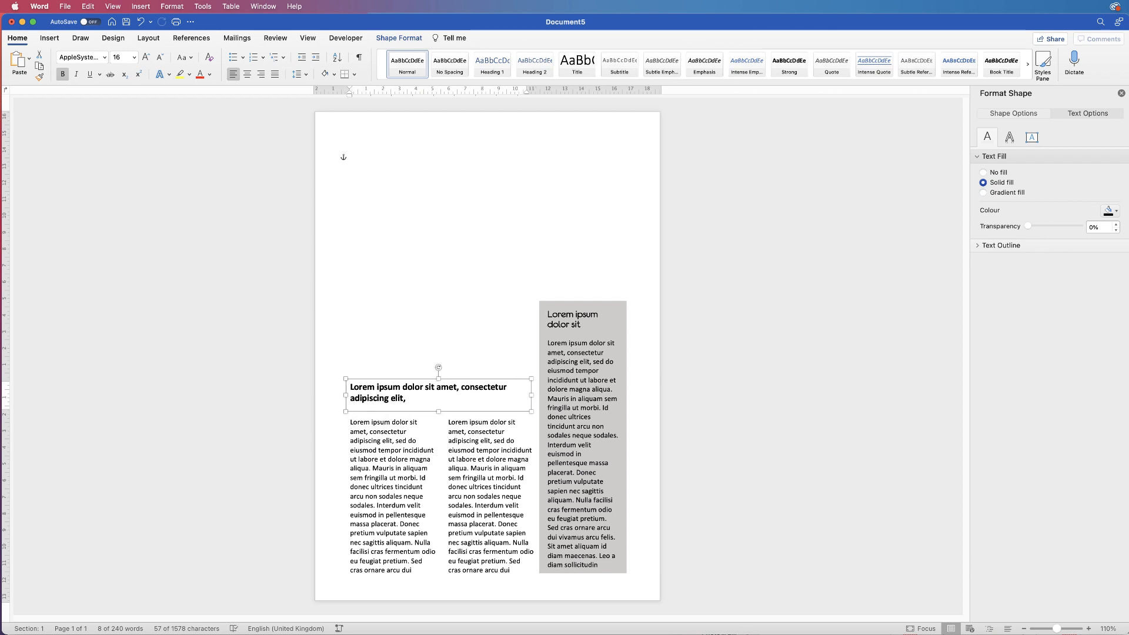
mouse_move(531, 395)
left_mouse_down()
mouse_move(568, 395)
mouse_move(539, 396)
left_mouse_up()
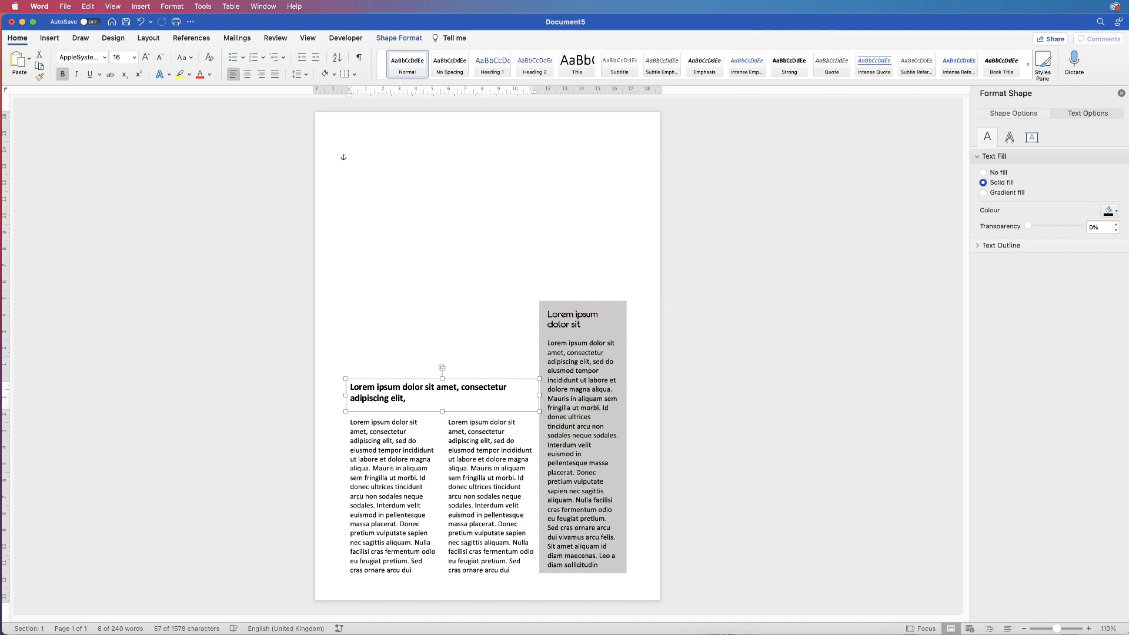
key("Down")
left_click_drag(349, 574, 348, 379)
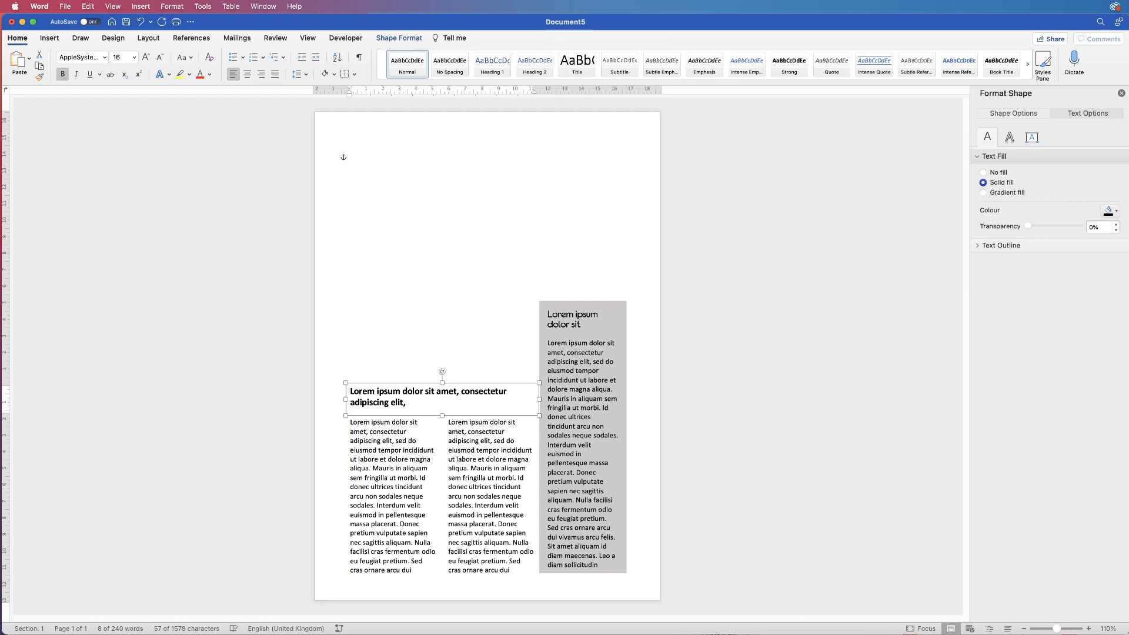
left_click(357, 157)
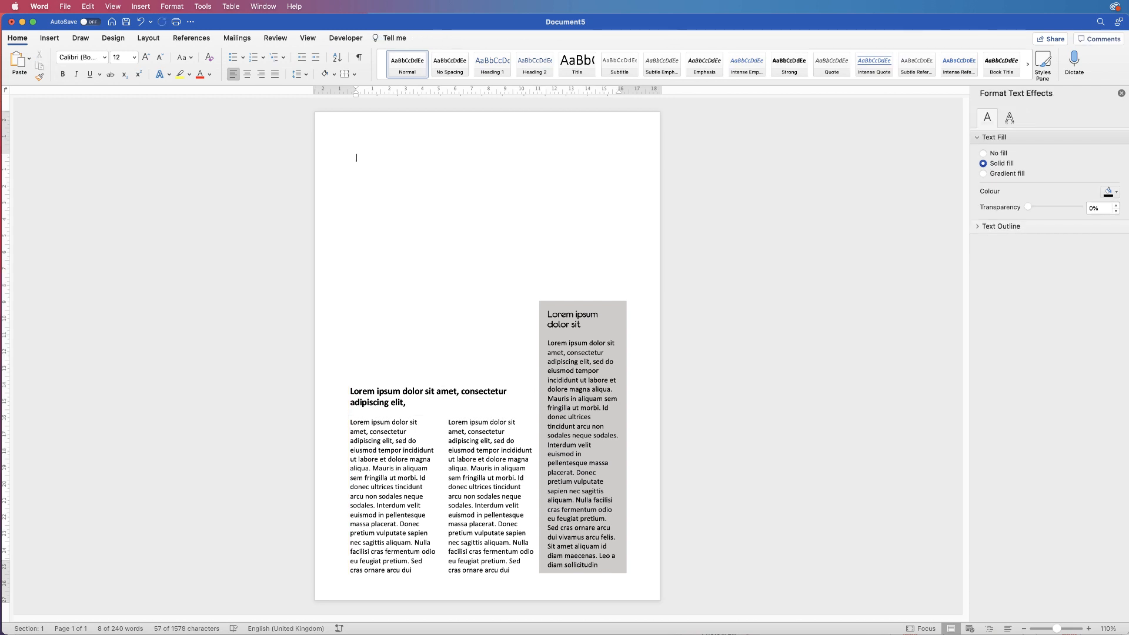
Nudge the middle body column one step left to narrow its gap with the left column
left_click_drag(576, 543, 535, 457)
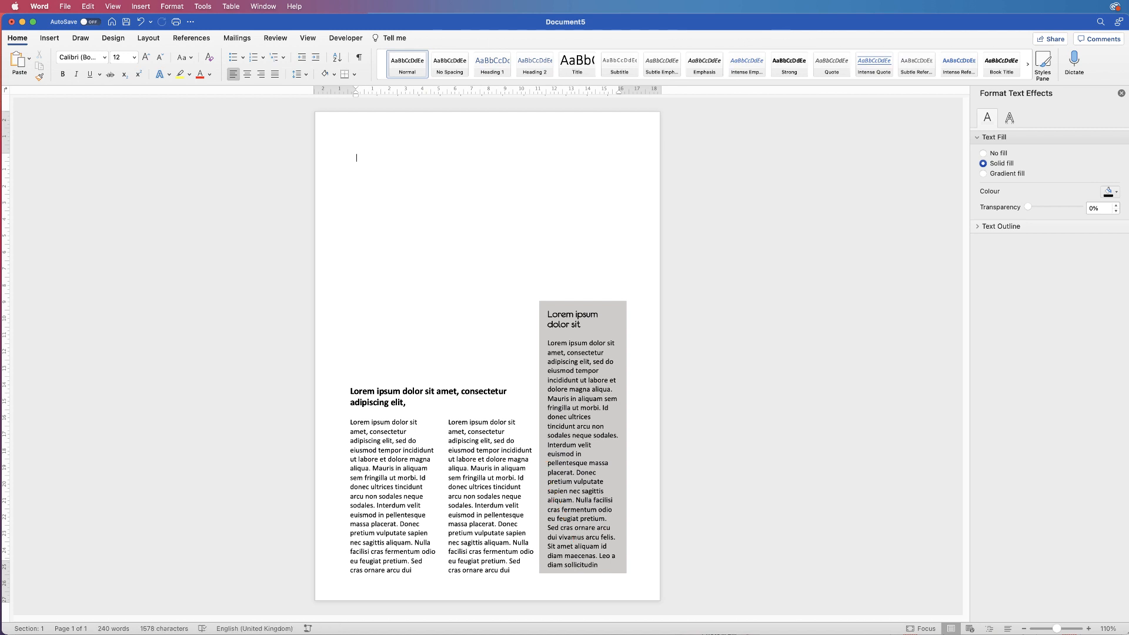
left_click(491, 497)
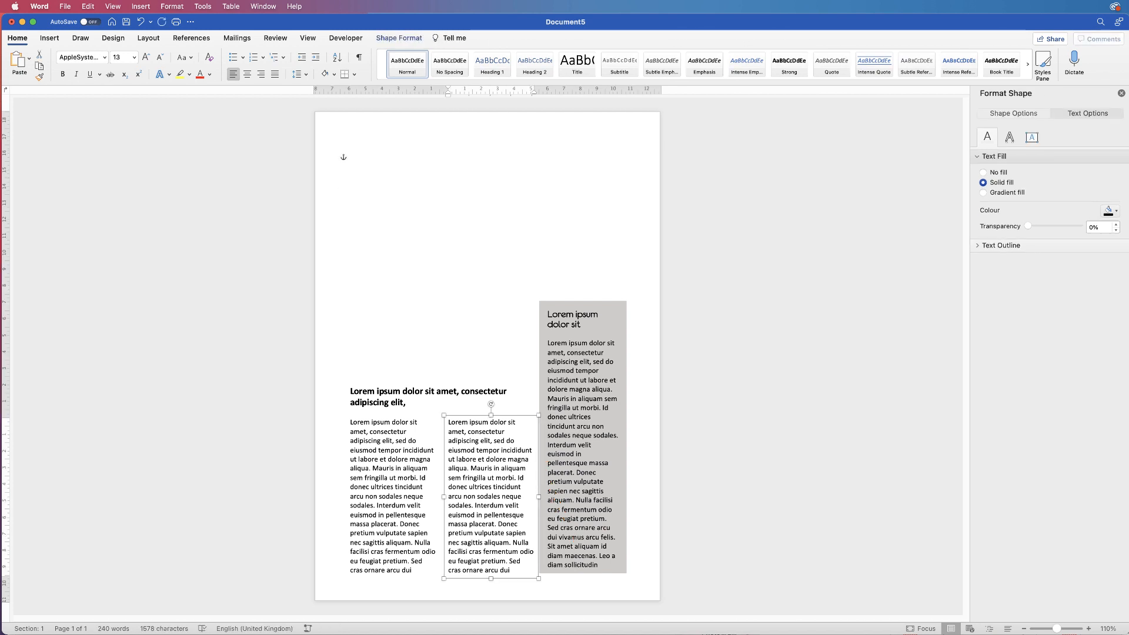
key("Left")
left_click(357, 157)
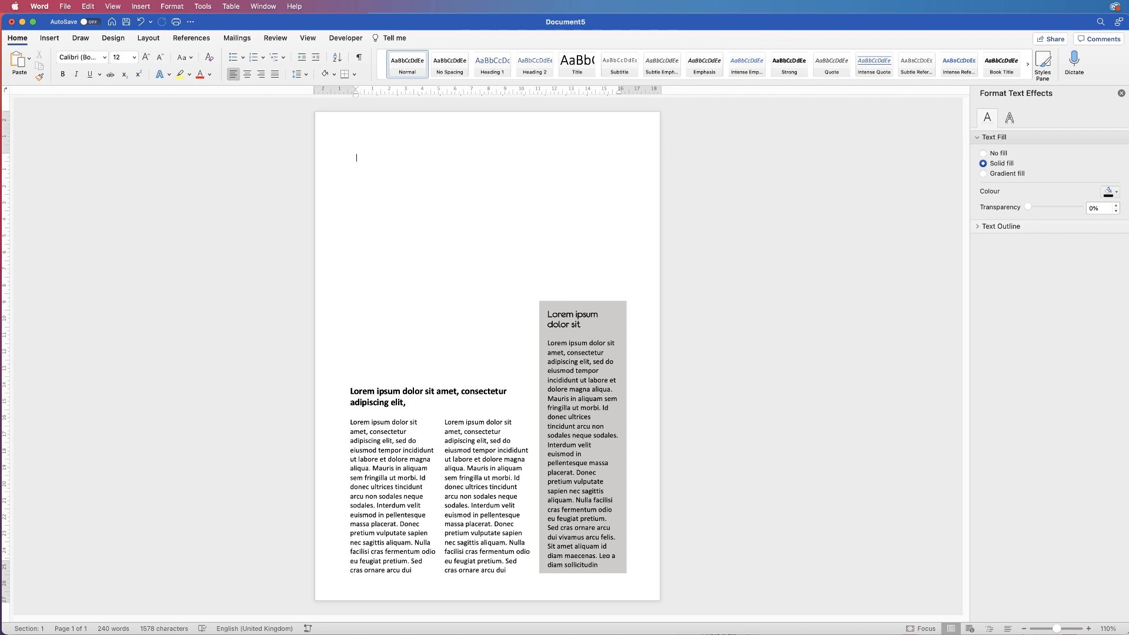
left_click(442, 399)
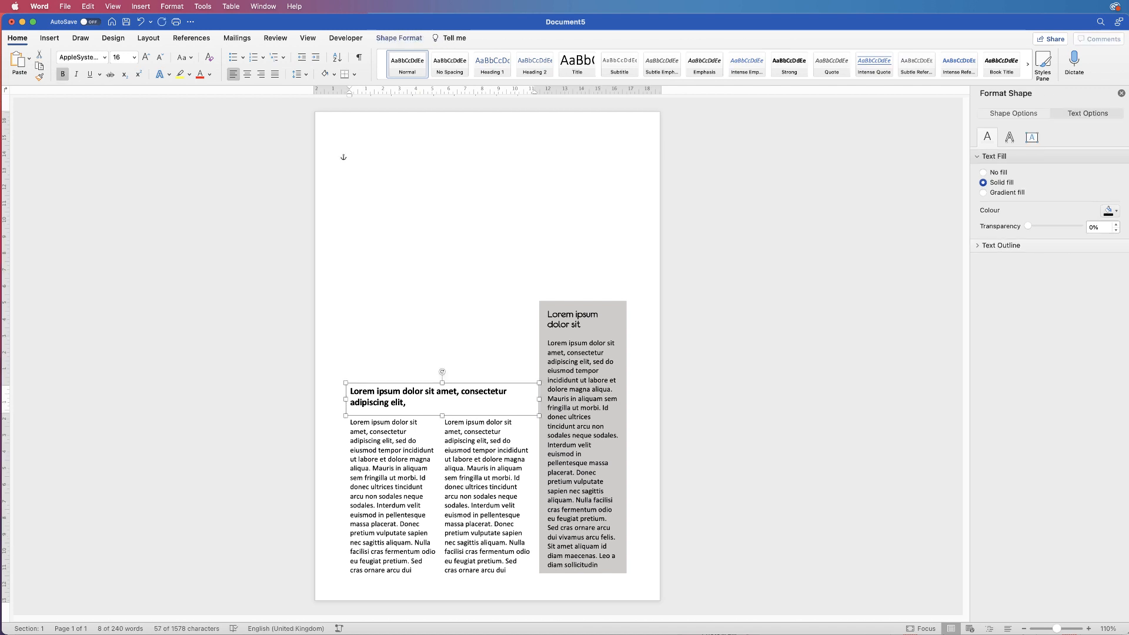
Move the heading box to the top of the page and retype its text as NEWSLETTER
left_click_drag(443, 399, 391, 206)
left_click(412, 164)
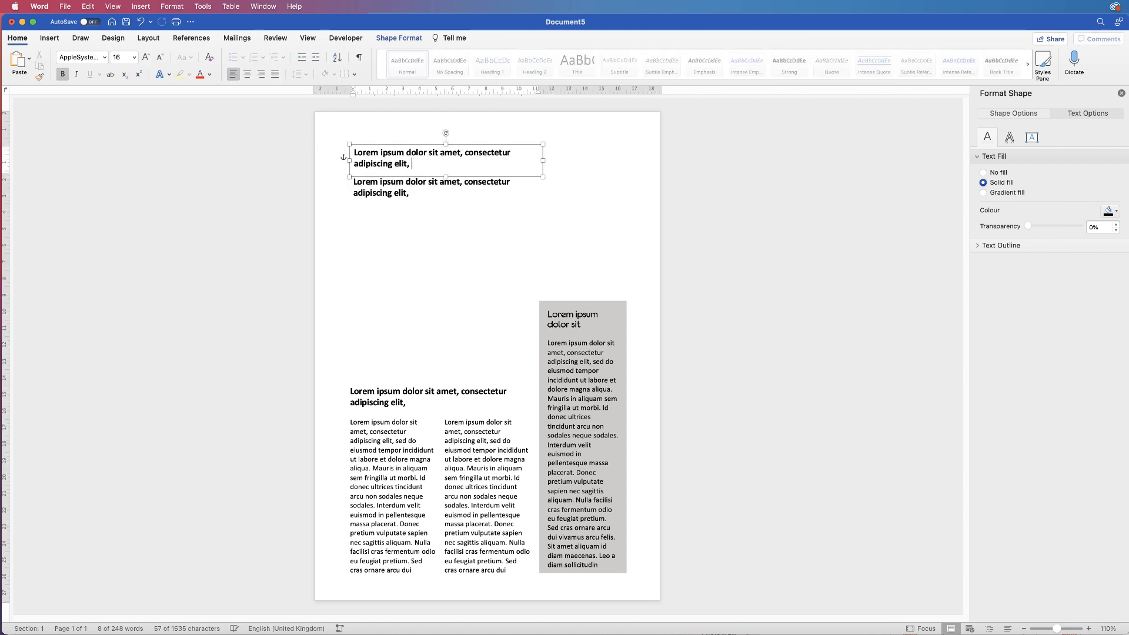
left_click_drag(415, 165, 355, 153)
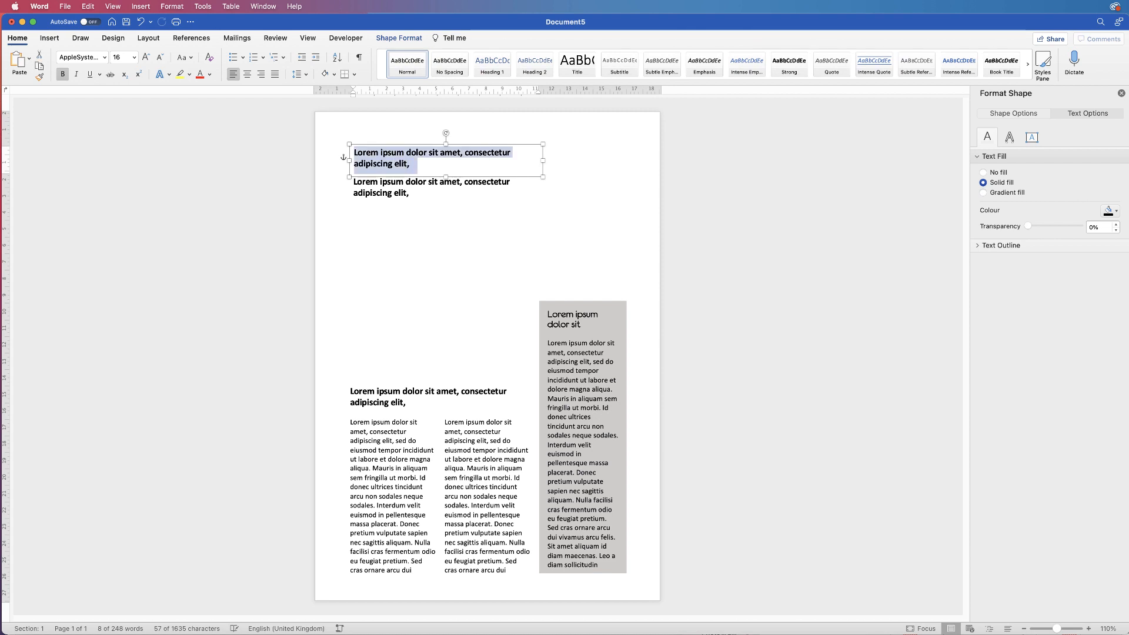
type("NEWSLETTER")
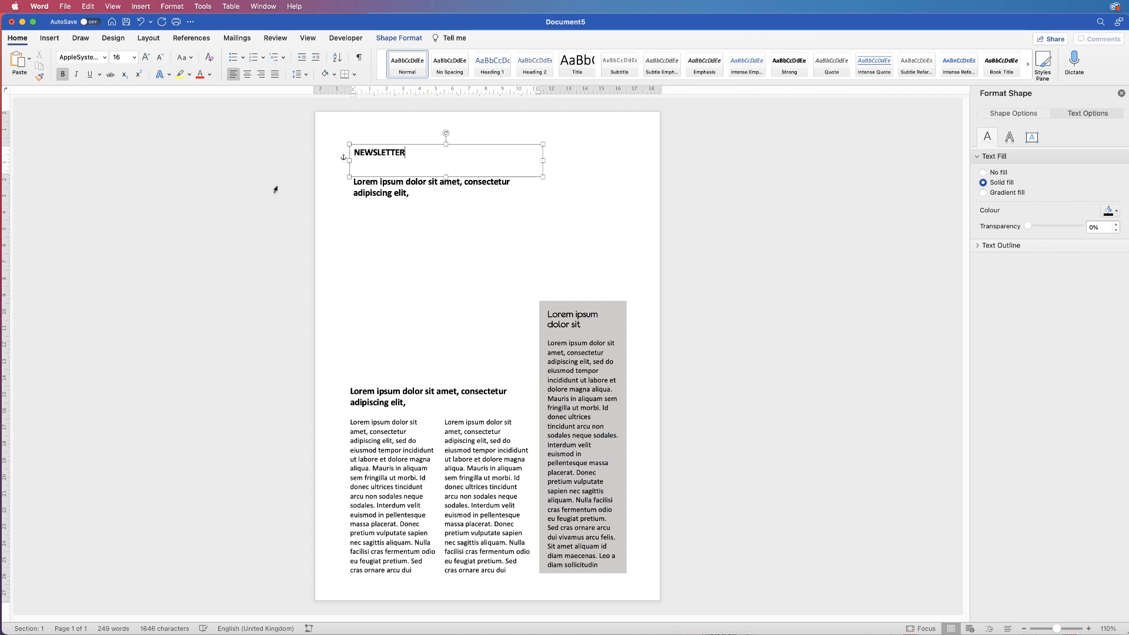
Replace all text in the second heading box with MONTHLY
left_click(400, 194)
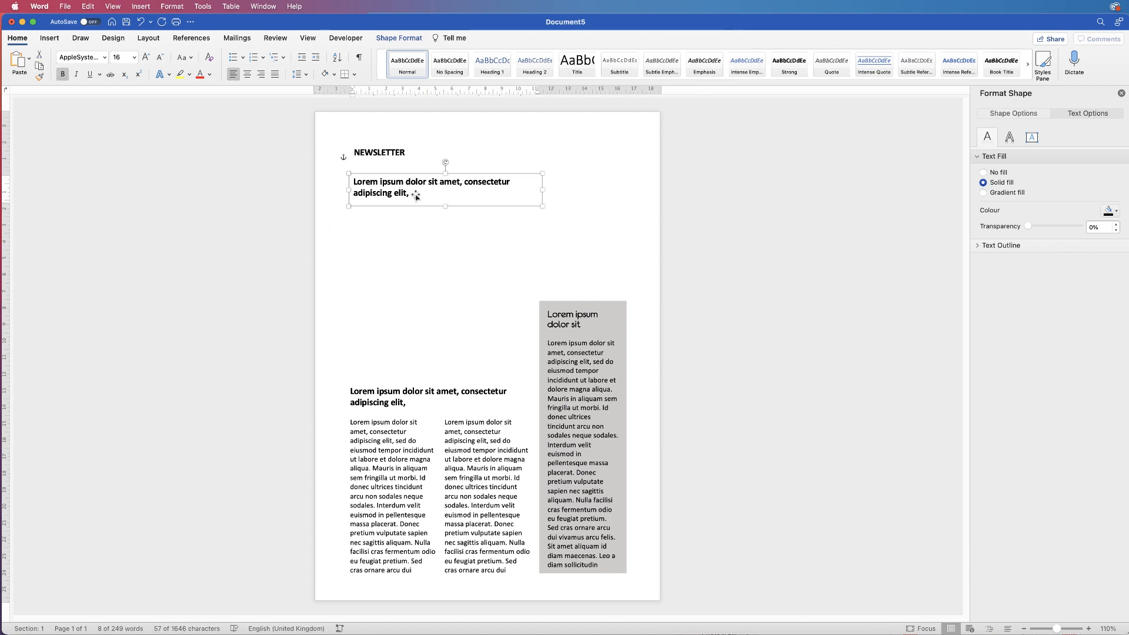
key("super+a")
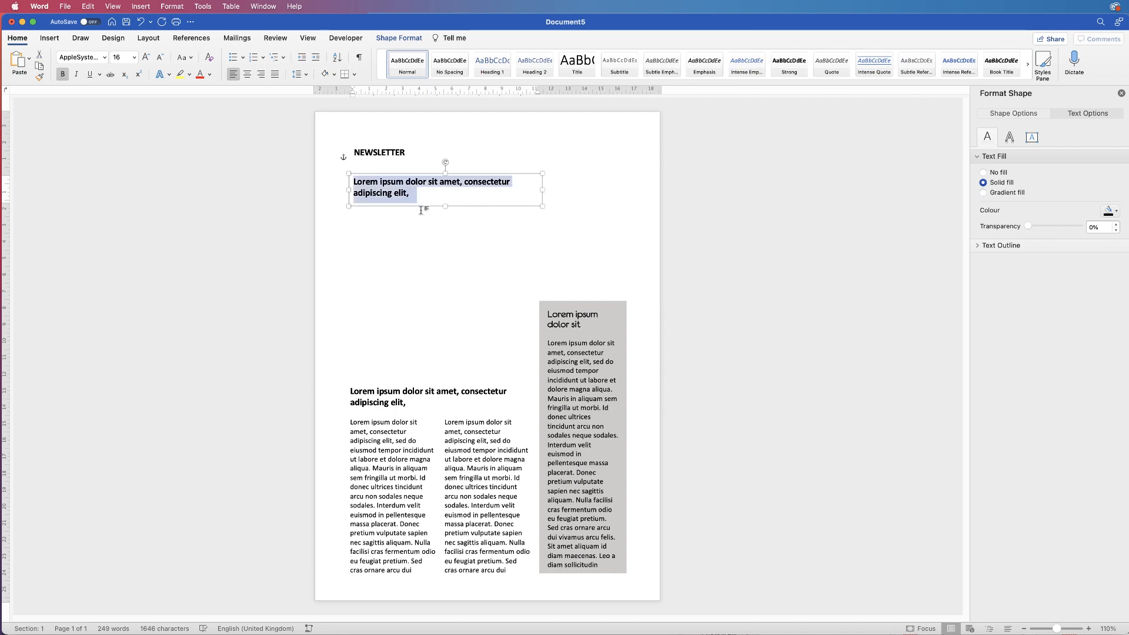
type("MON")
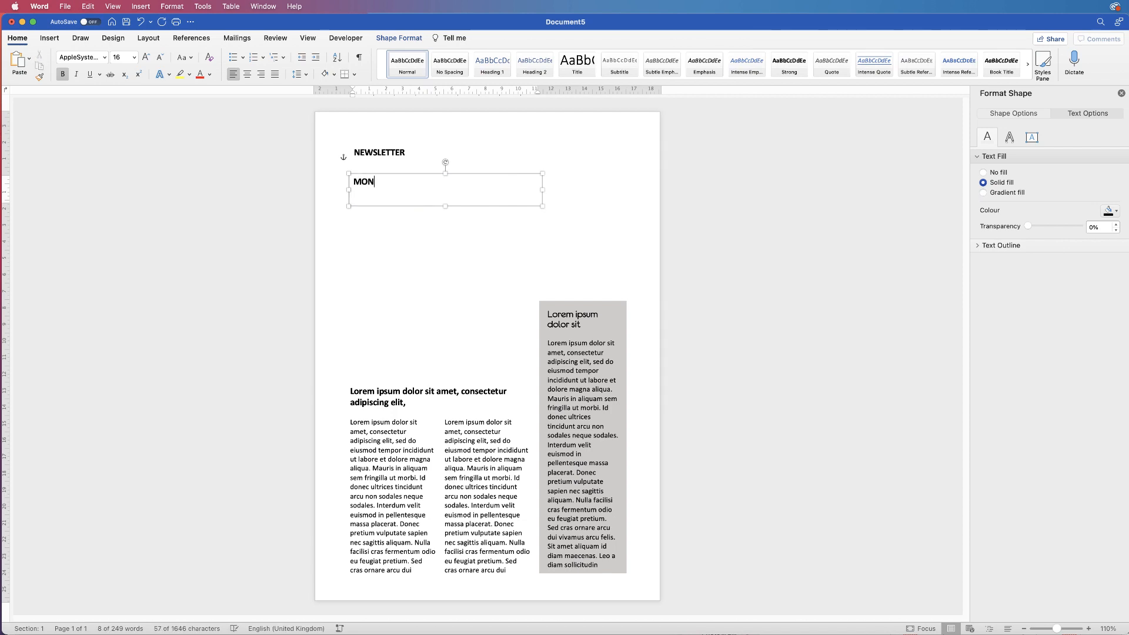
type("THLY")
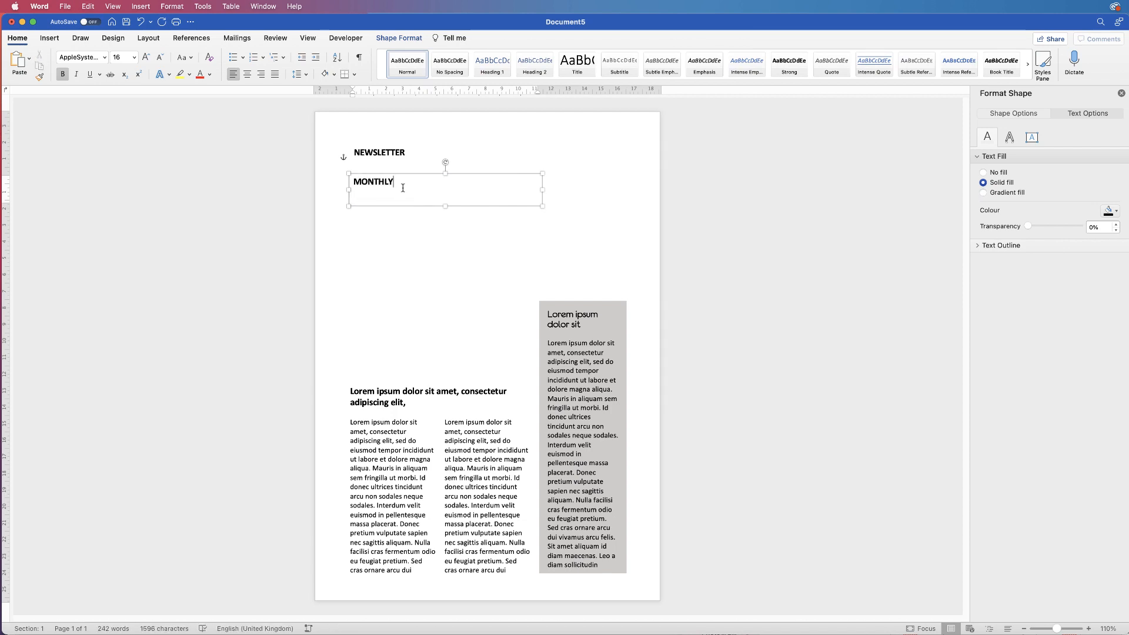
left_click_drag(401, 188, 372, 186)
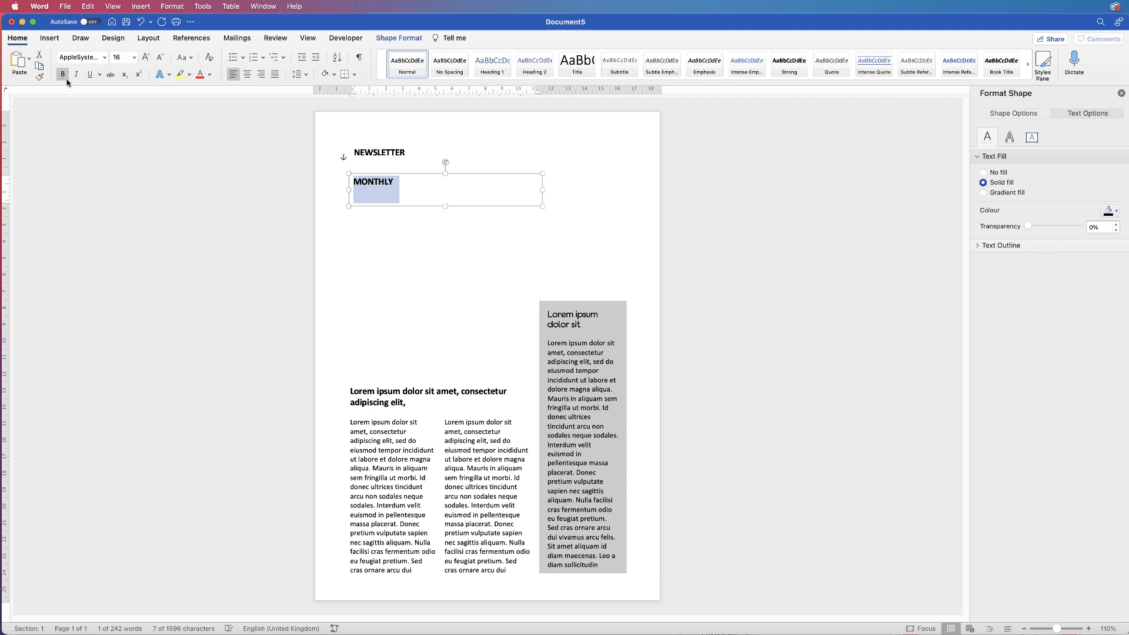
Format MONTHLY as 55 pt American Typewriter without bold, making its box taller
type("55")
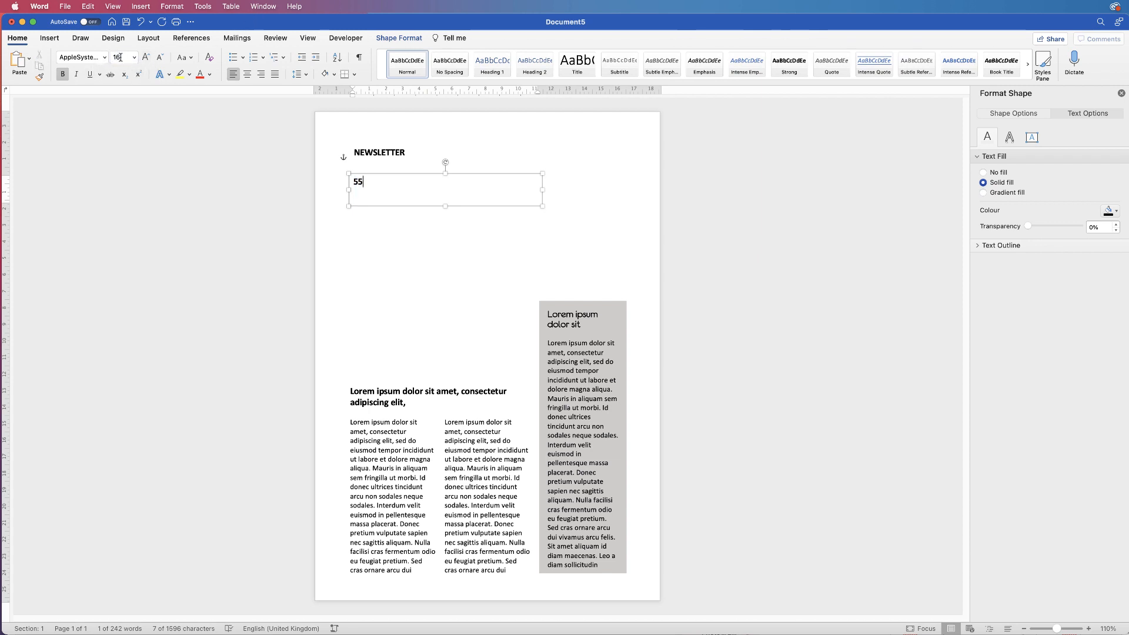
key("super+z")
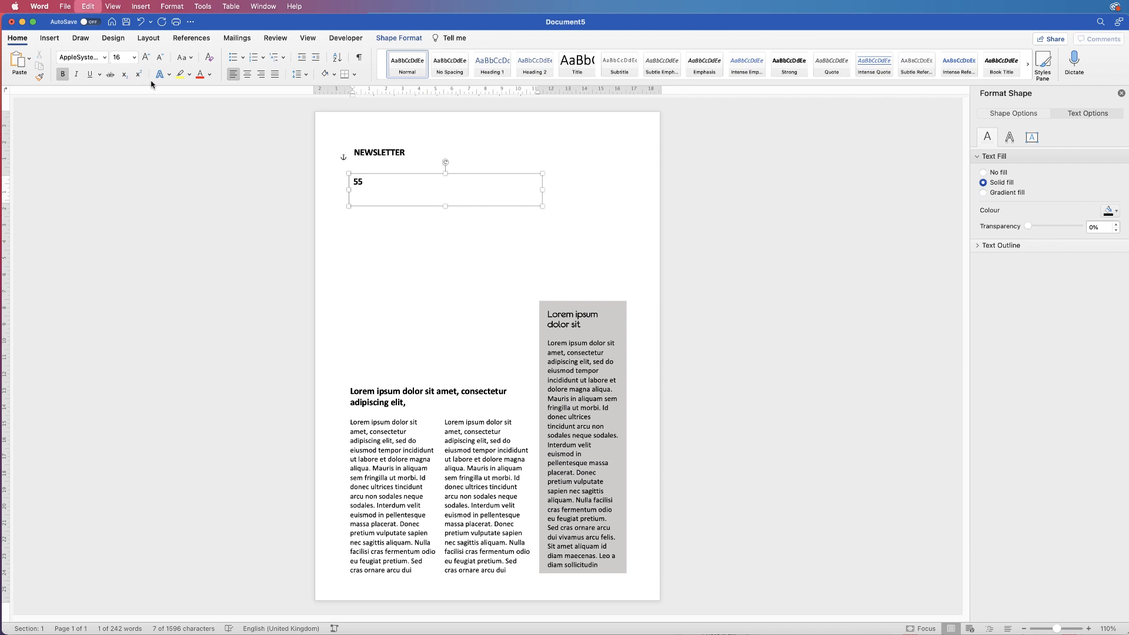
left_click(117, 57)
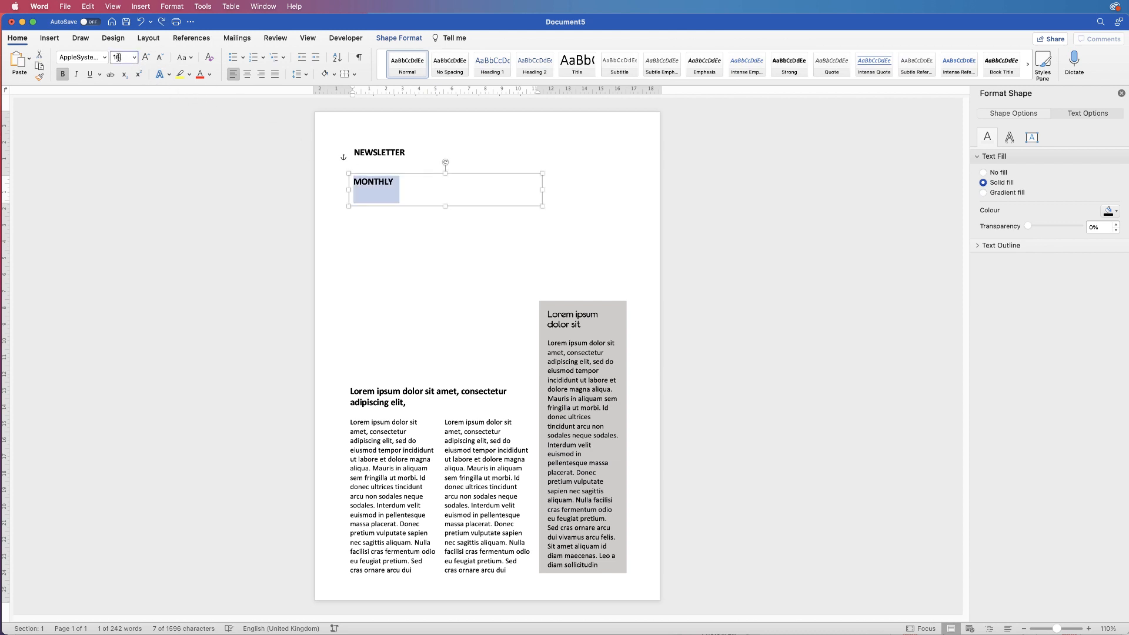
type("55")
key("Return")
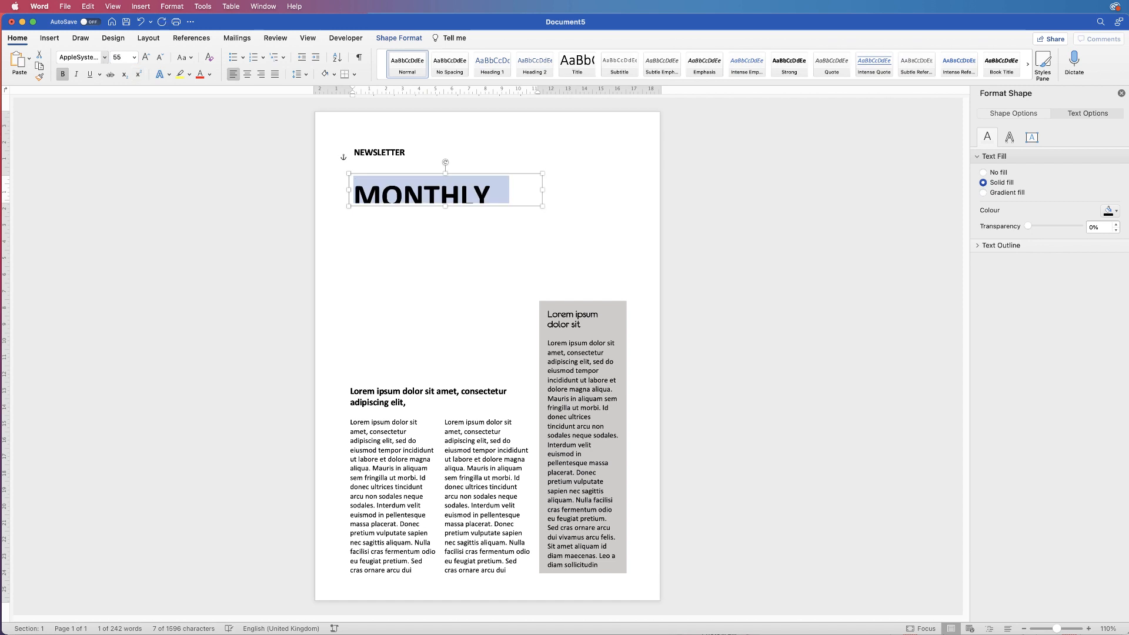
left_click(105, 57)
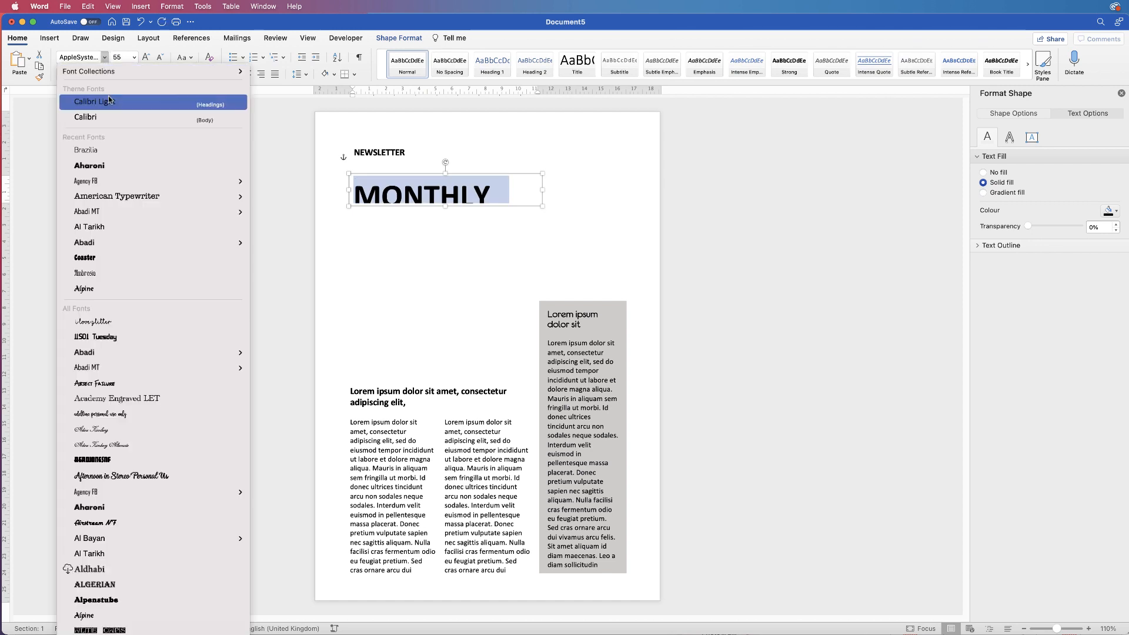
left_click(118, 186)
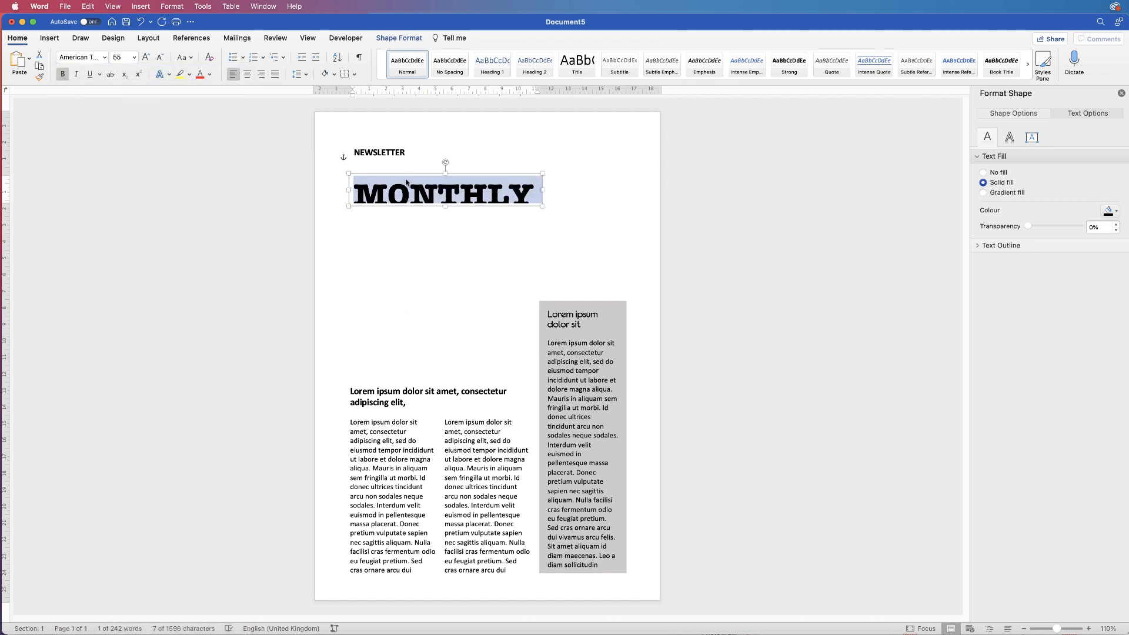
left_click_drag(445, 207, 446, 216)
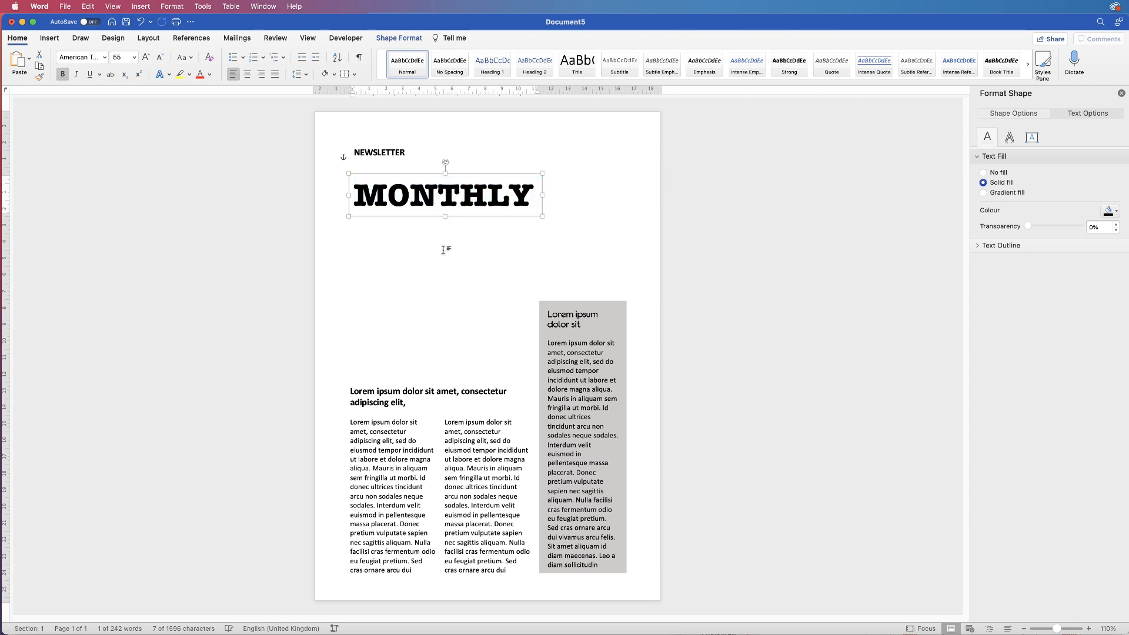
key("super+a")
left_click(62, 74)
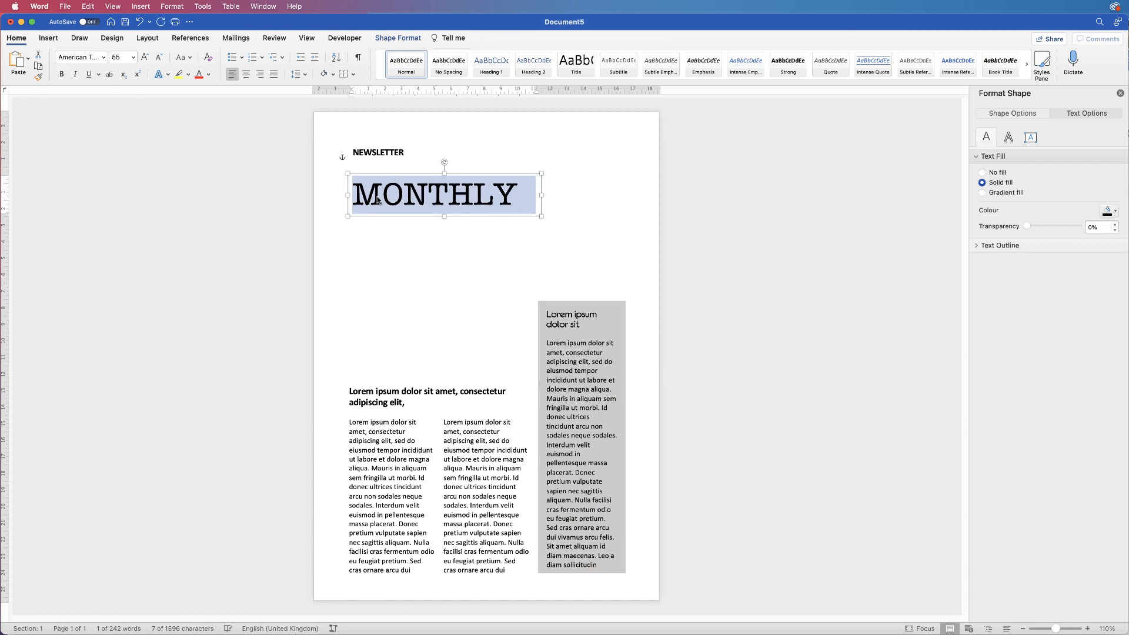
Delete the small NEWSLETTER line and duplicate the MONTHLY box just above the original
double_click(388, 154)
key("Delete")
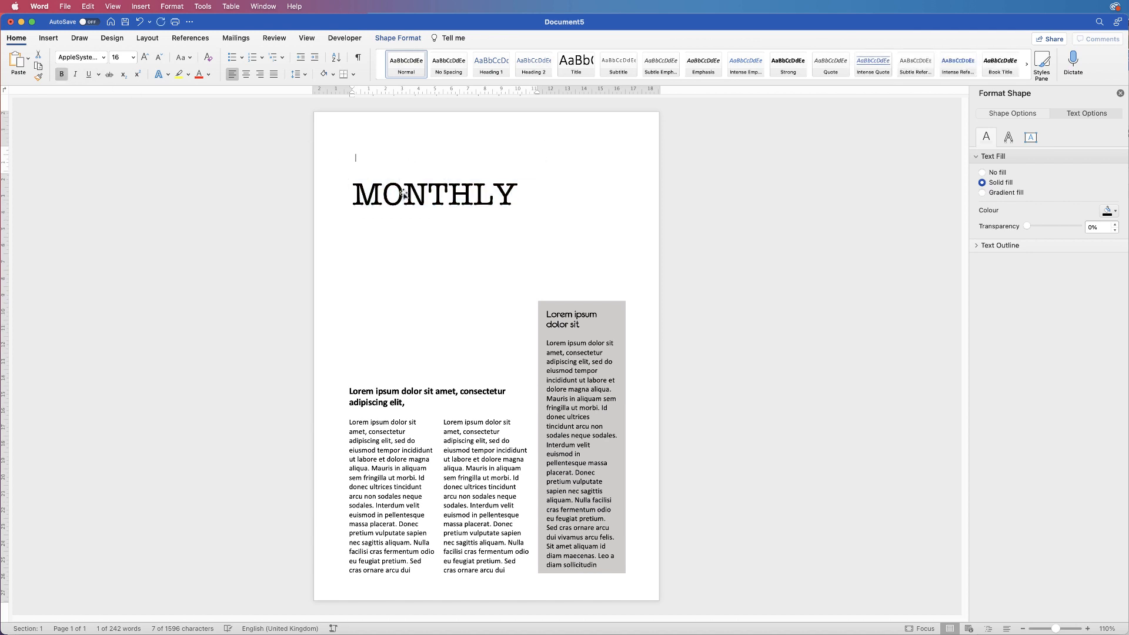
left_click(412, 199)
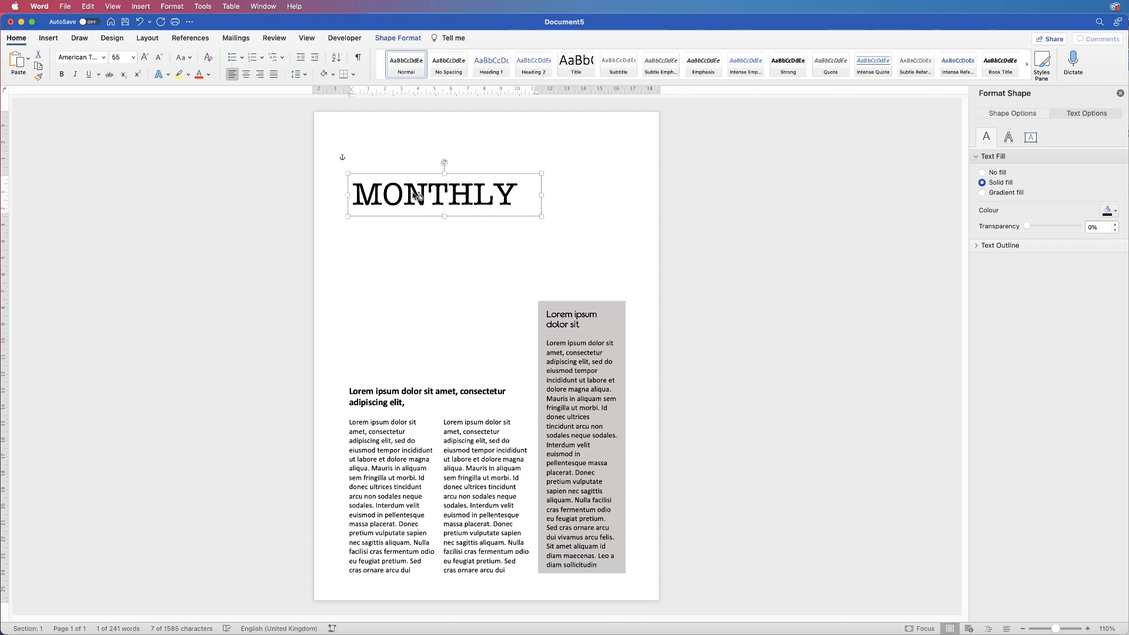
left_click_drag(415, 195, 415, 163)
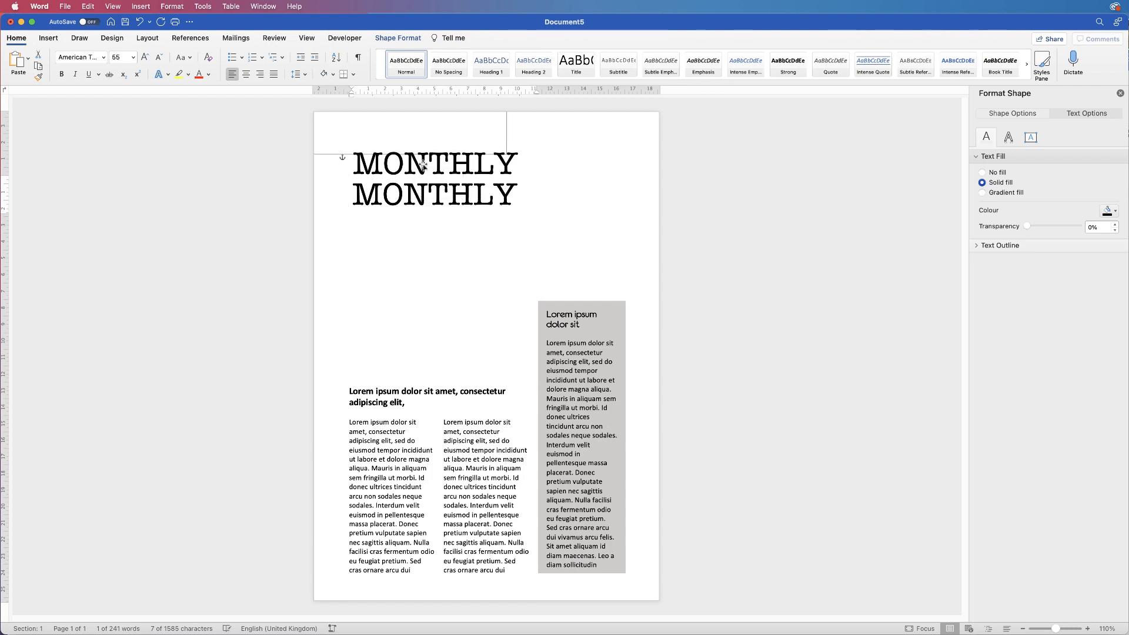
left_click(515, 163)
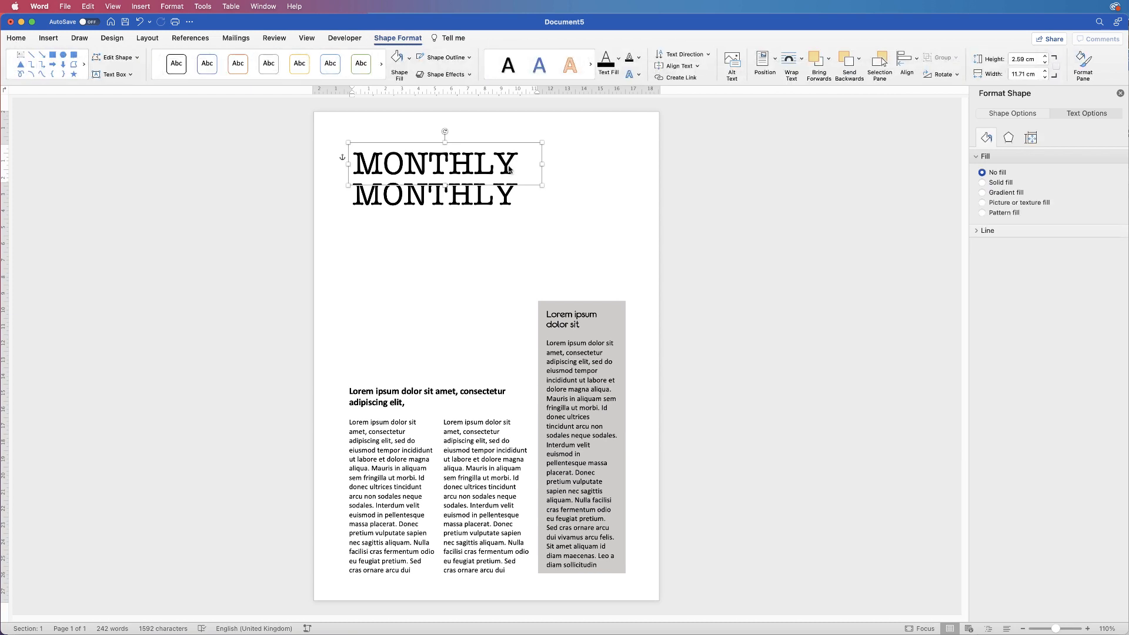
Retype the upper MONTHLY copy as NEWSLETTER and widen its box to fit
double_click(509, 170)
type("N")
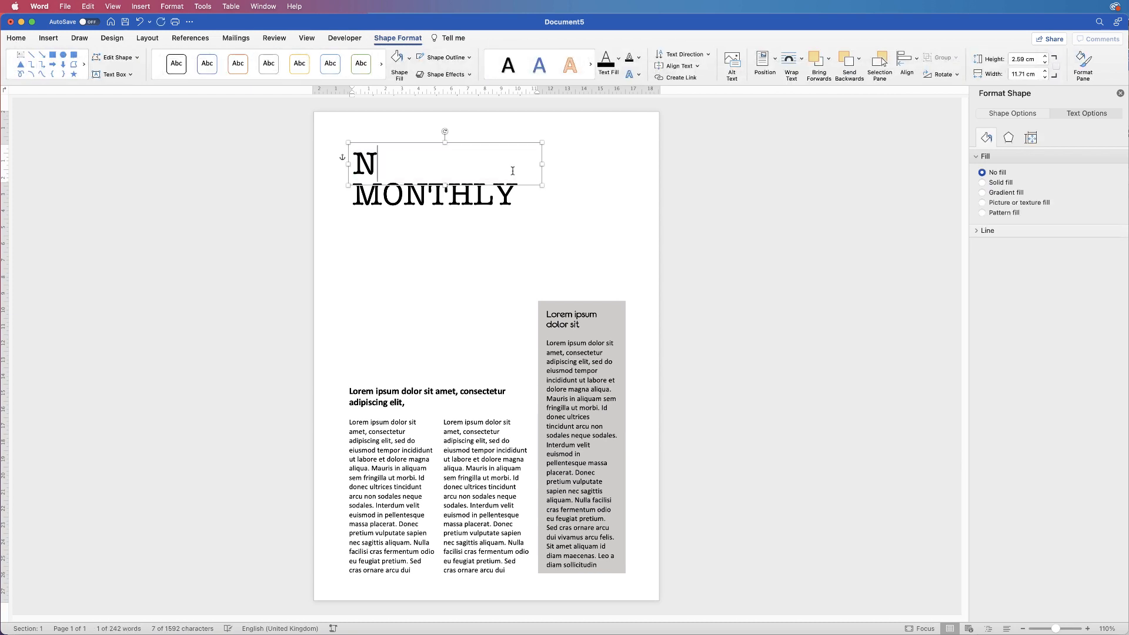
type("EWSLETT")
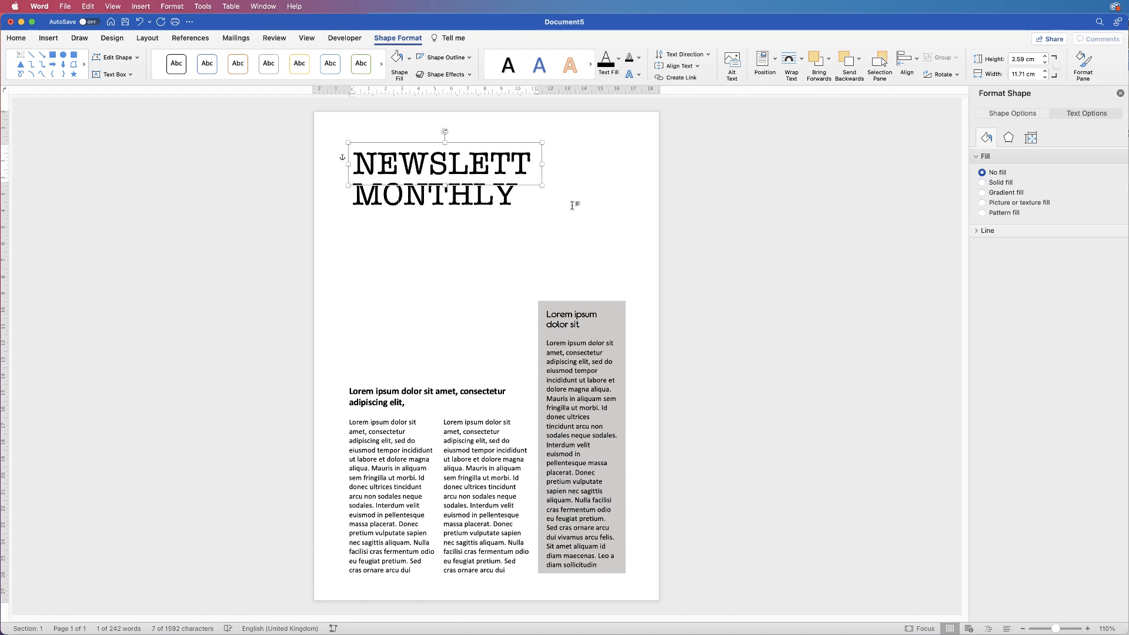
left_click_drag(544, 166, 586, 163)
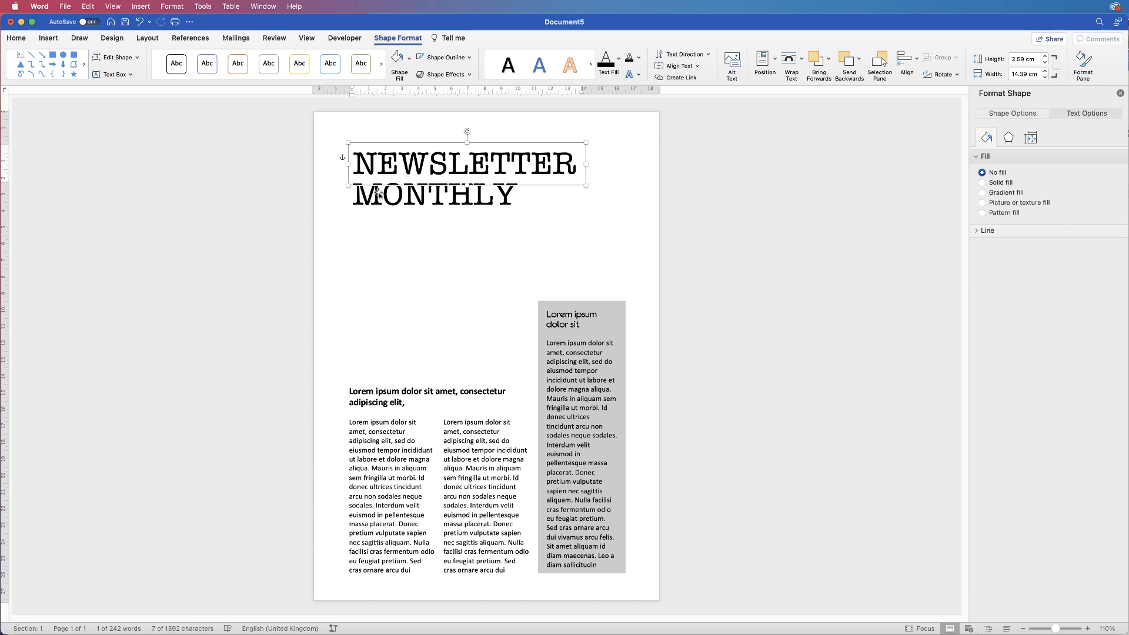
Left-align the NEWSLETTER and MONTHLY boxes, group them, and shift the group near the top margin
left_click(381, 199, "shift")
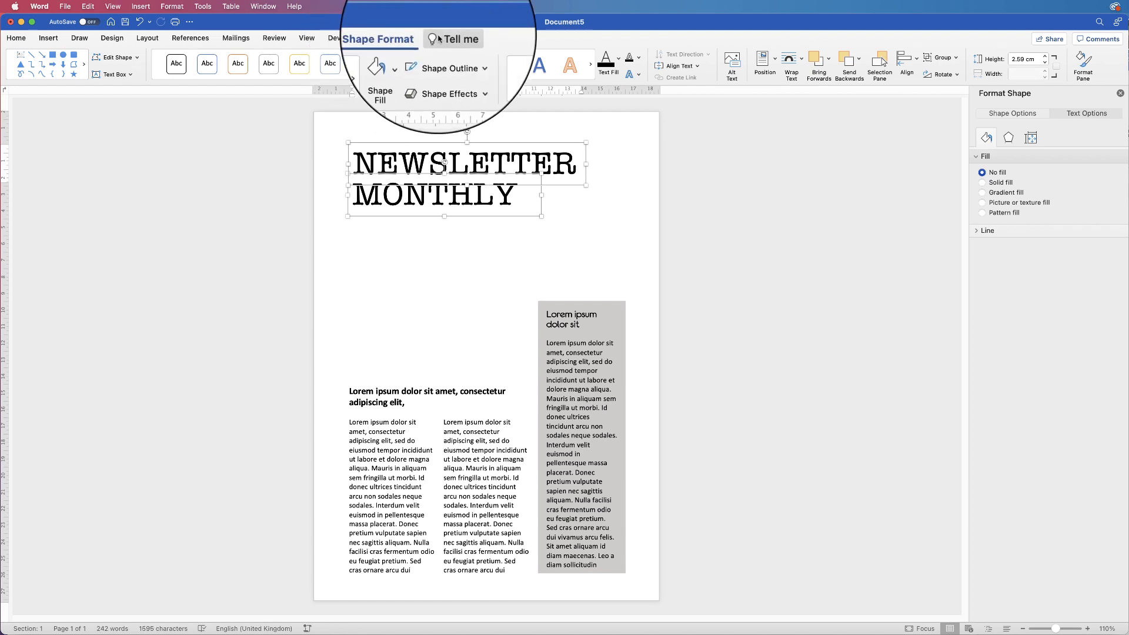
left_click(907, 62)
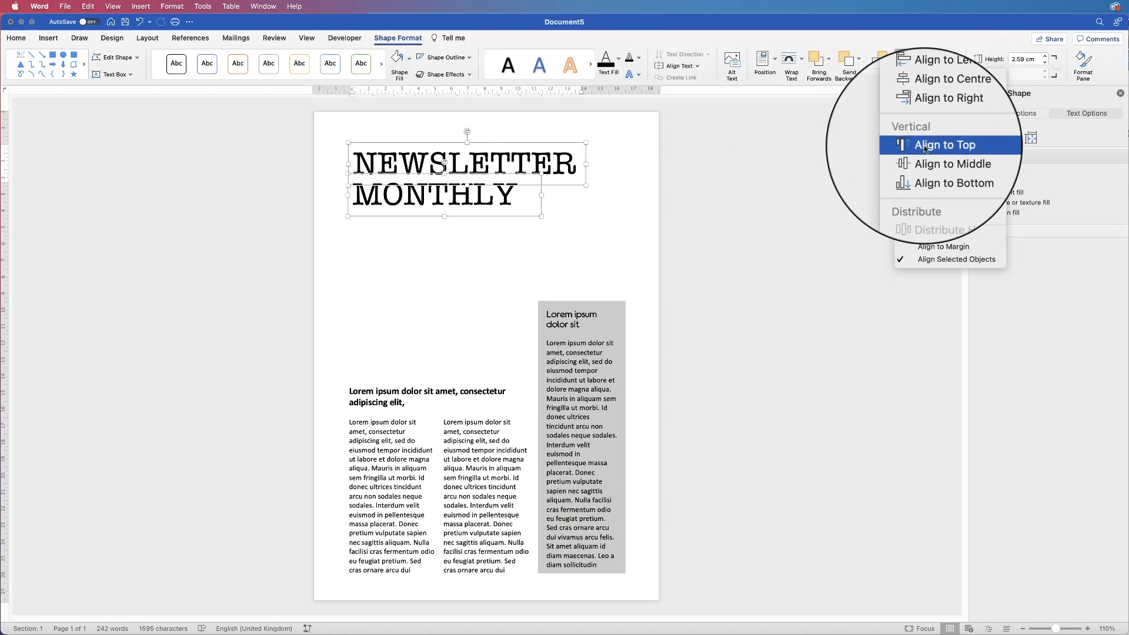
left_click(920, 90)
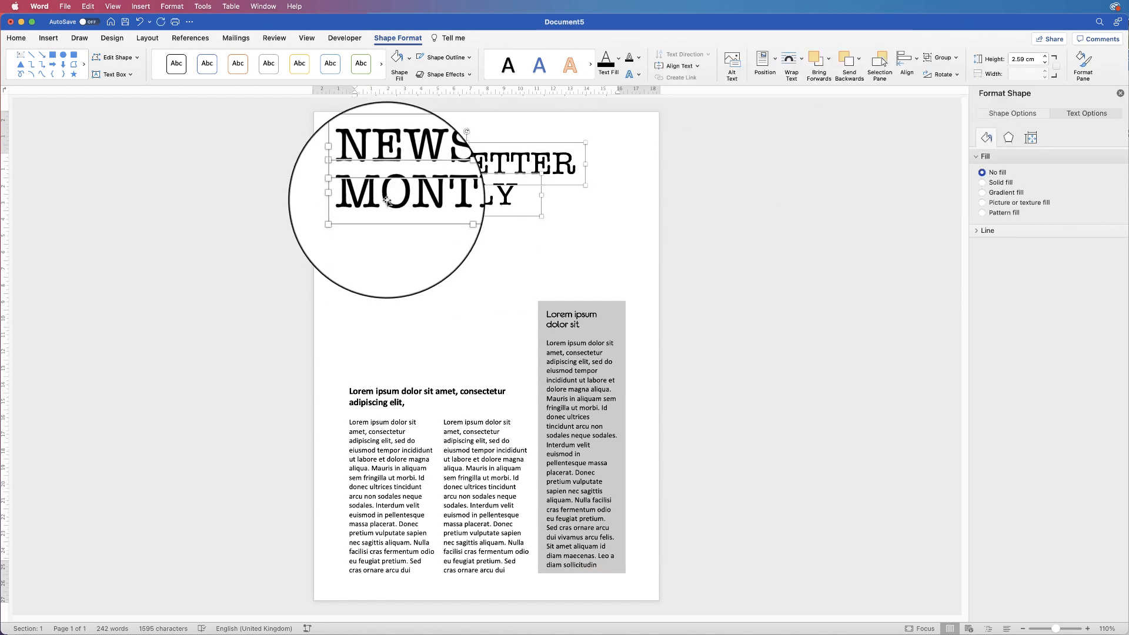
left_click(952, 61)
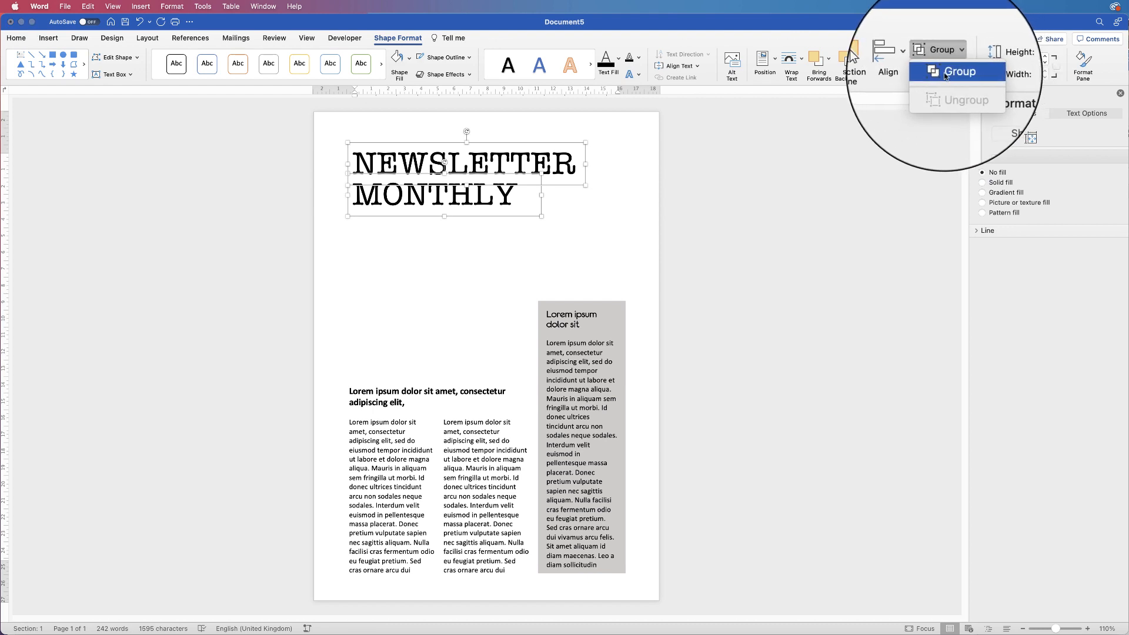
left_click(955, 69)
mouse_move(422, 192)
left_mouse_down()
mouse_move(573, 176)
mouse_move(435, 180)
mouse_move(502, 202)
mouse_move(428, 185)
mouse_move(425, 206)
mouse_move(421, 194)
mouse_move(446, 197)
mouse_move(435, 193)
left_mouse_up()
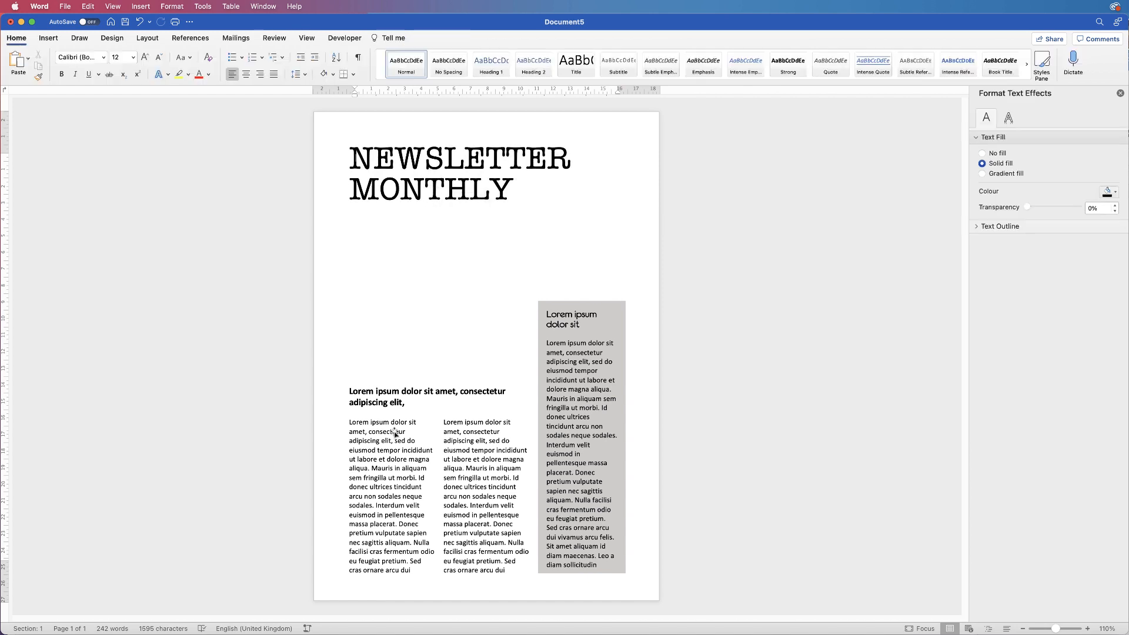
Bring the left column text box up beneath the title and shift the title further right
left_click(384, 444)
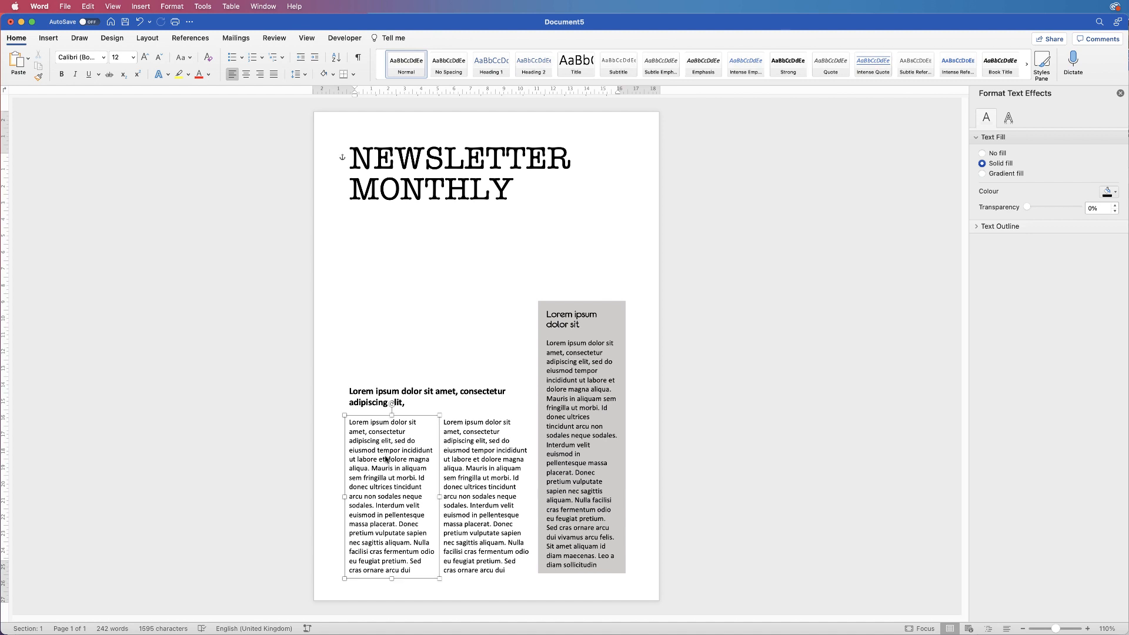
left_click_drag(380, 471, 394, 299)
left_click_drag(454, 174, 516, 174)
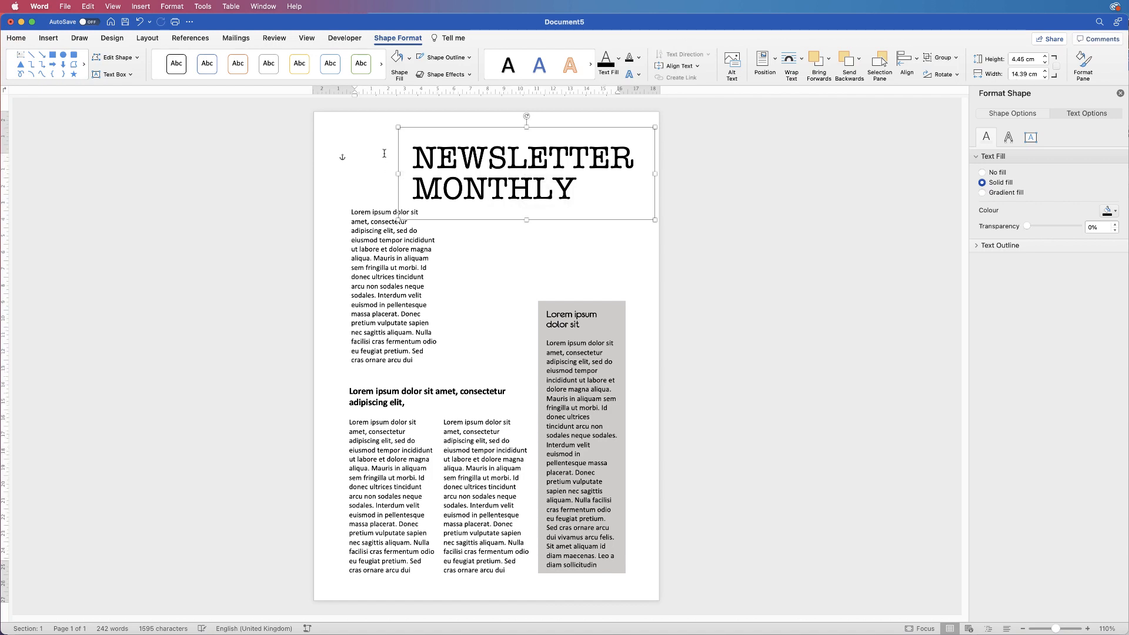
Trim the box under the title to one lorem ipsum sentence, about 17.36 cm by 1.61 cm
left_click(387, 261)
left_click_drag(443, 286, 489, 222)
key("BackSpace")
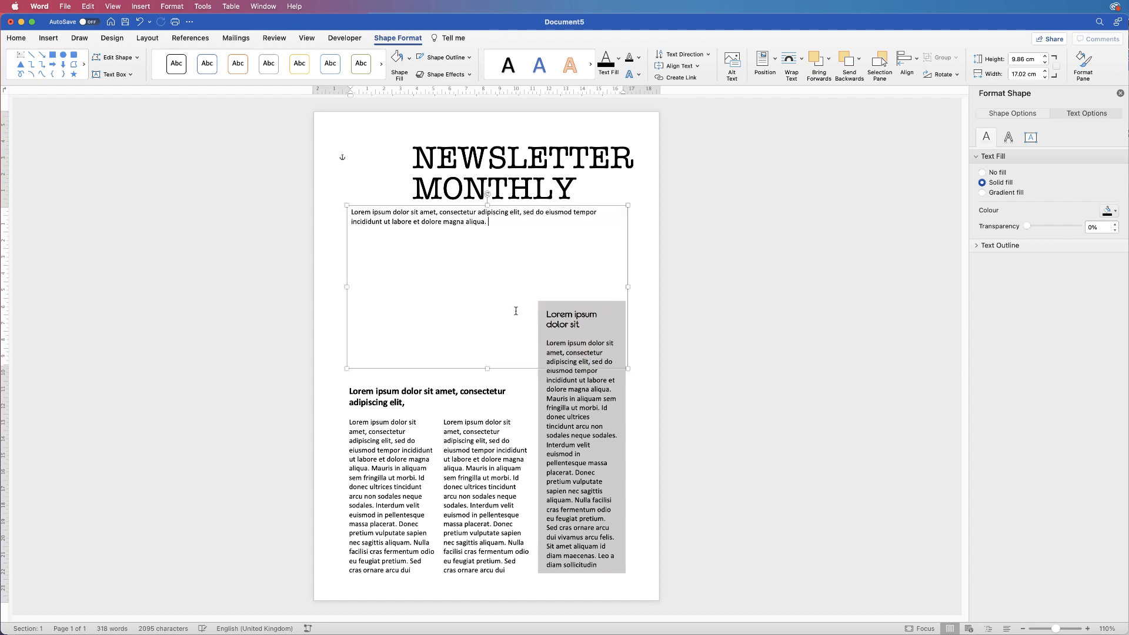
left_click_drag(487, 369, 470, 228)
left_click_drag(627, 226, 632, 226)
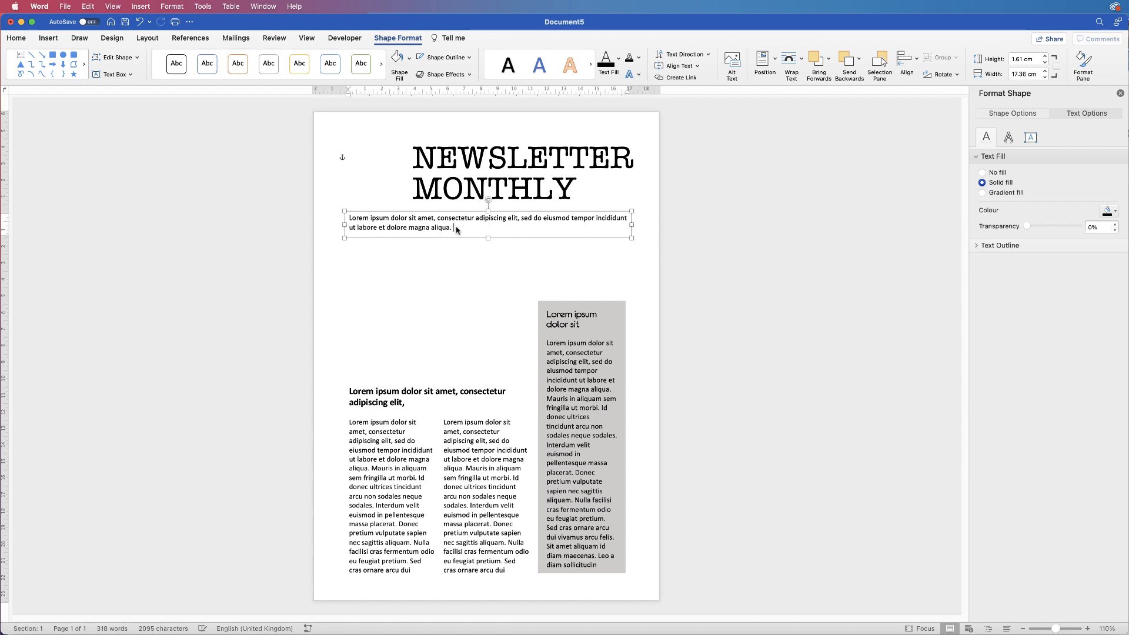
left_click_drag(457, 230, 351, 219)
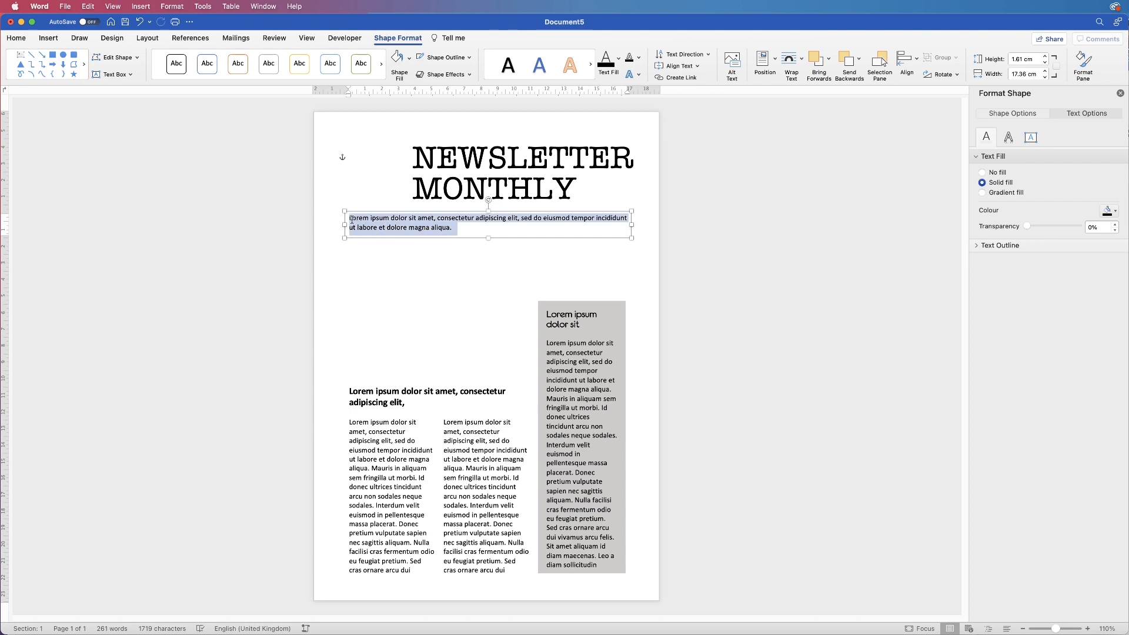
Reduce the intro sentence to 11 pt and move its text box slightly lower, to about 6.67 cm top
left_click(16, 38)
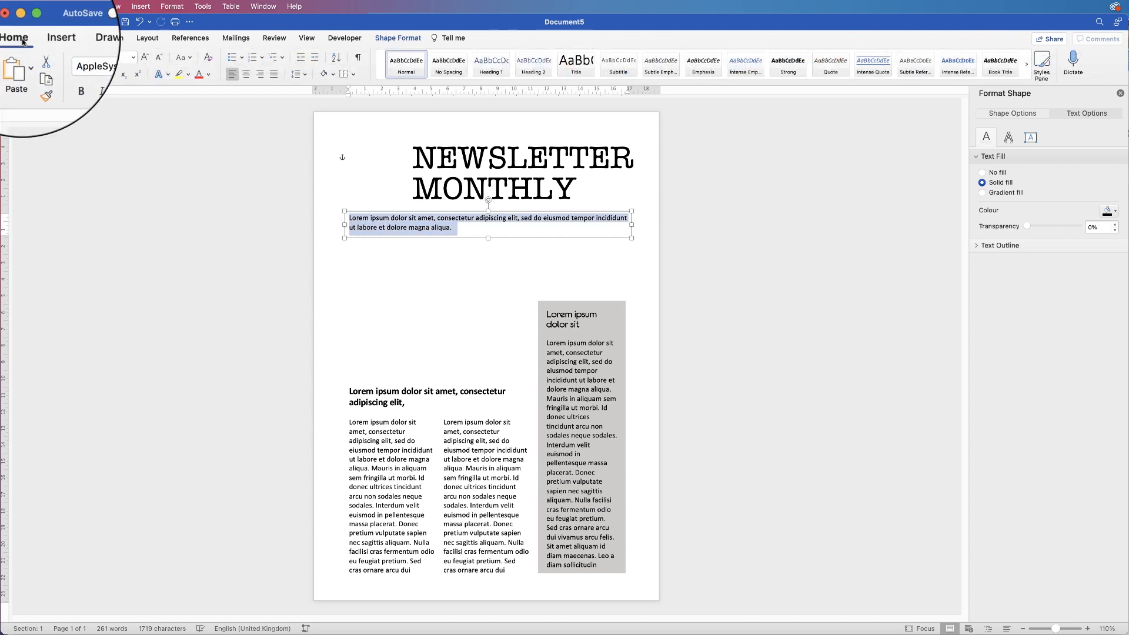
left_click(159, 59)
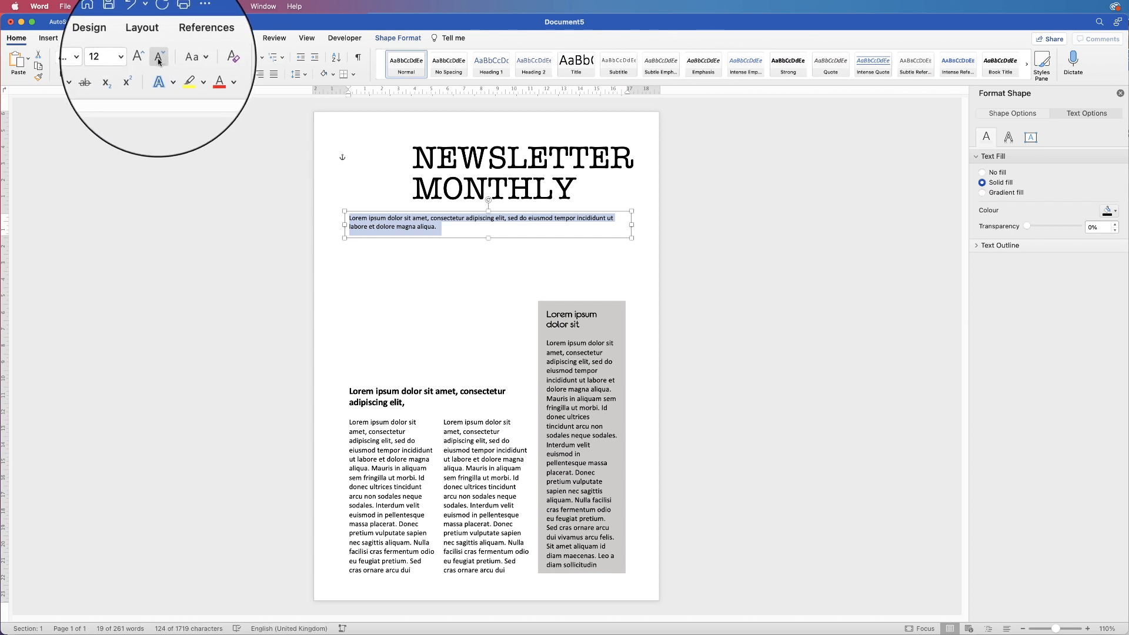
left_click(462, 252)
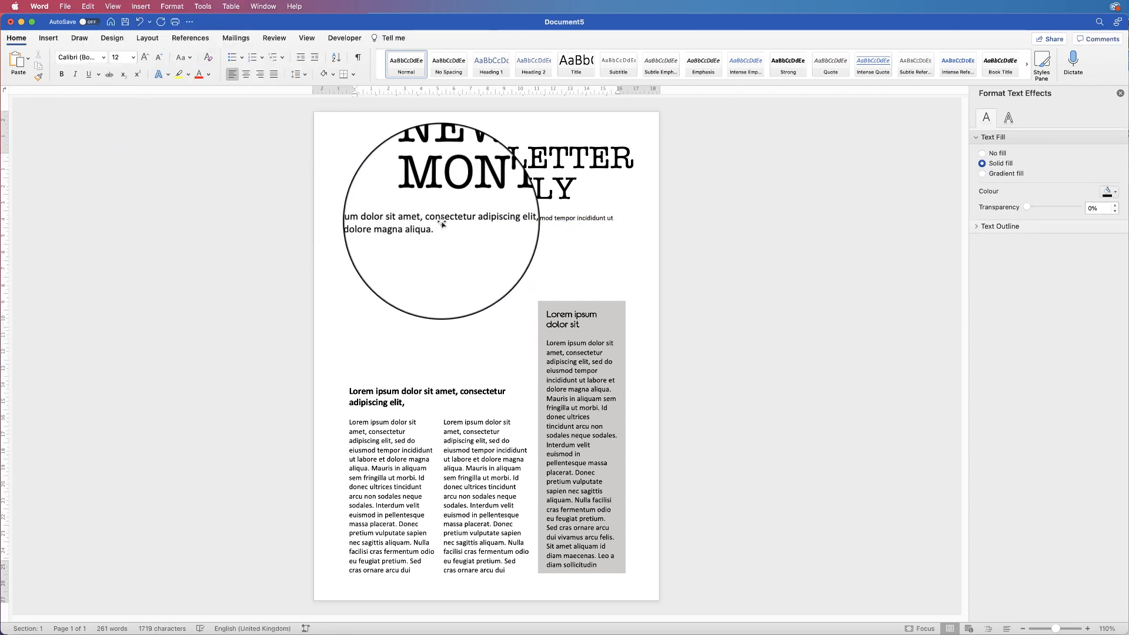
left_click(441, 230)
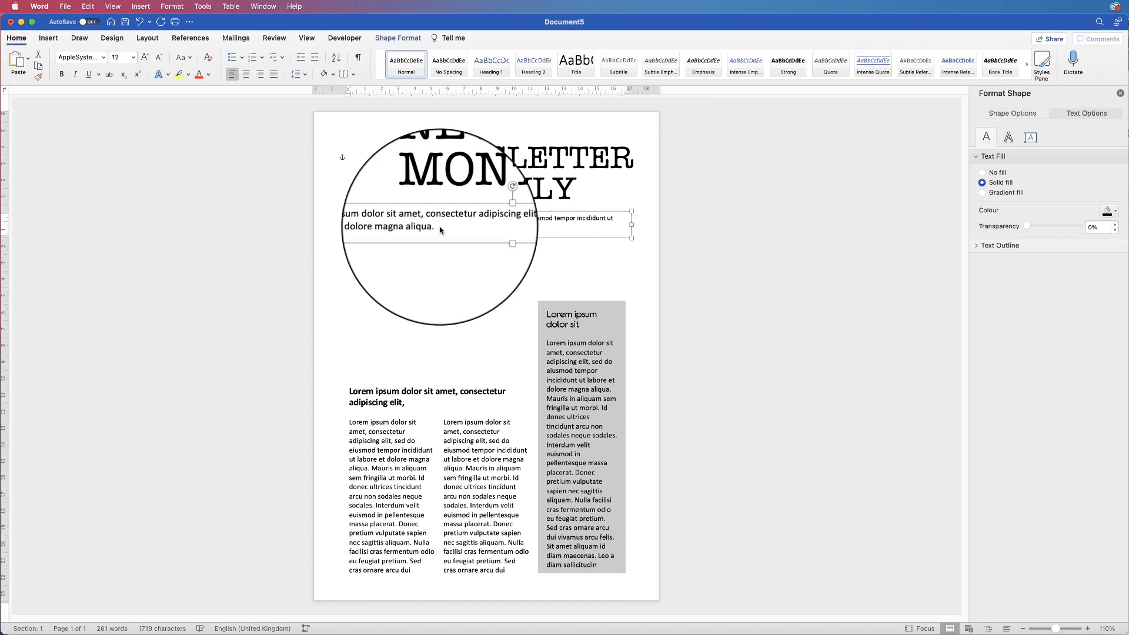
left_click_drag(442, 231, 355, 219)
left_click(159, 57)
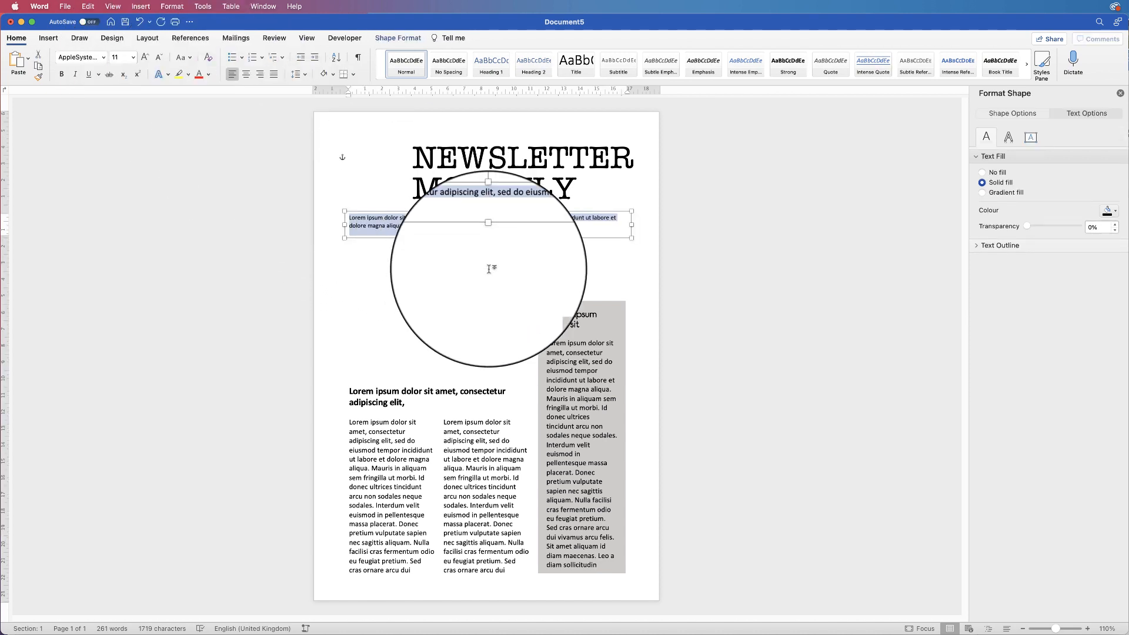
left_click(463, 226)
left_click(468, 264)
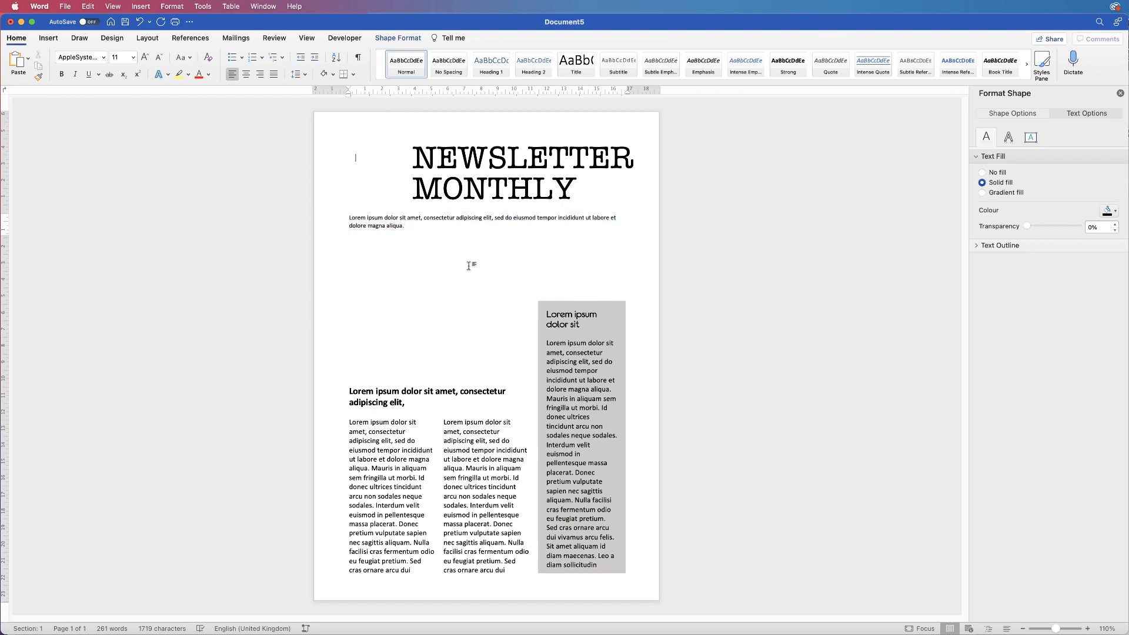
left_click(494, 219)
left_click_drag(493, 219, 494, 225)
left_click(498, 279)
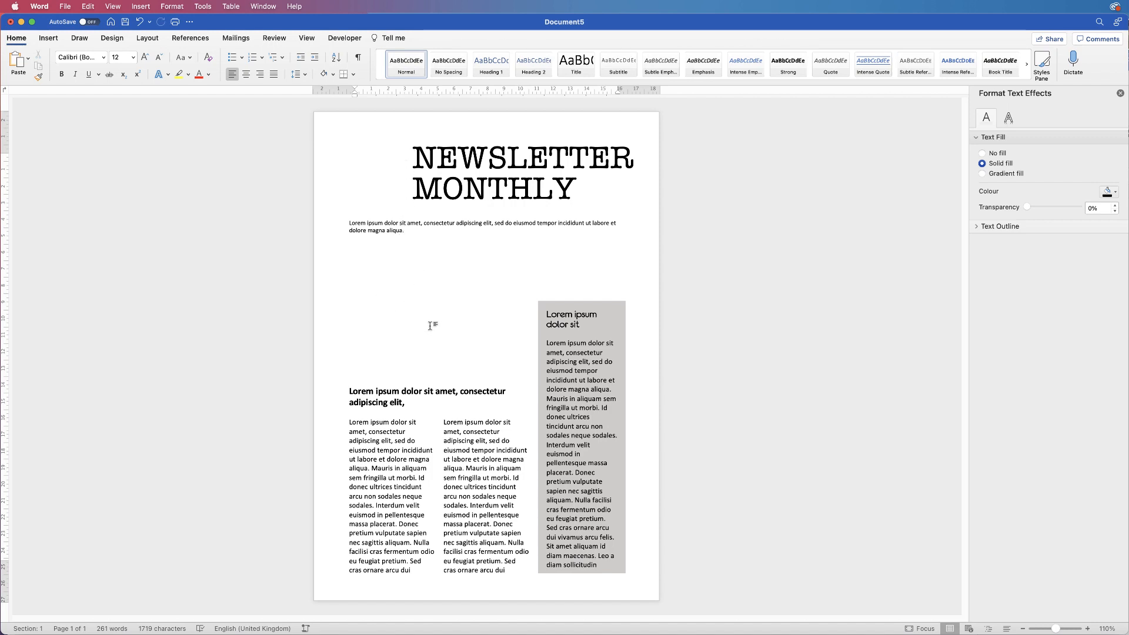
Insert the stock photo of the smiling medical team in a corridor from Stock Images
left_click(48, 37)
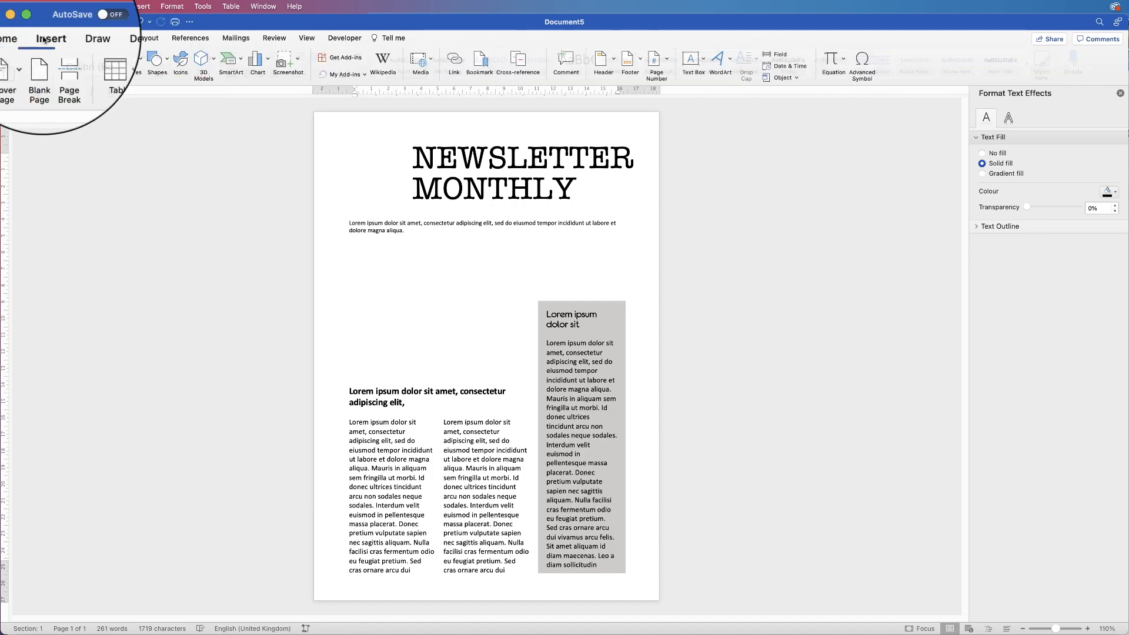
left_click(126, 61)
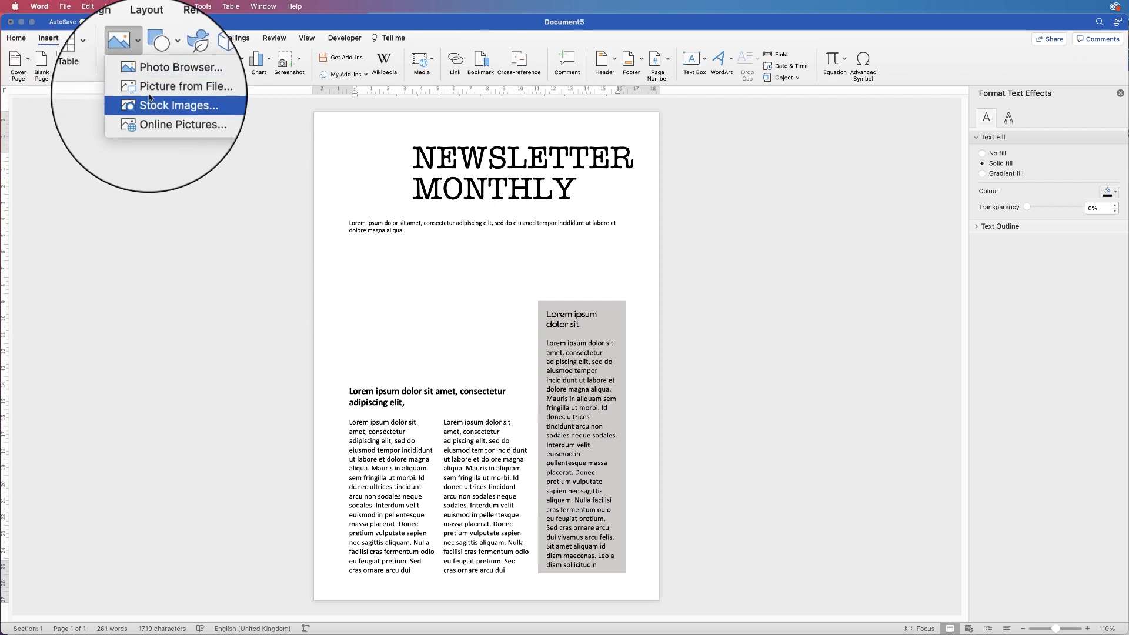
left_click(151, 103)
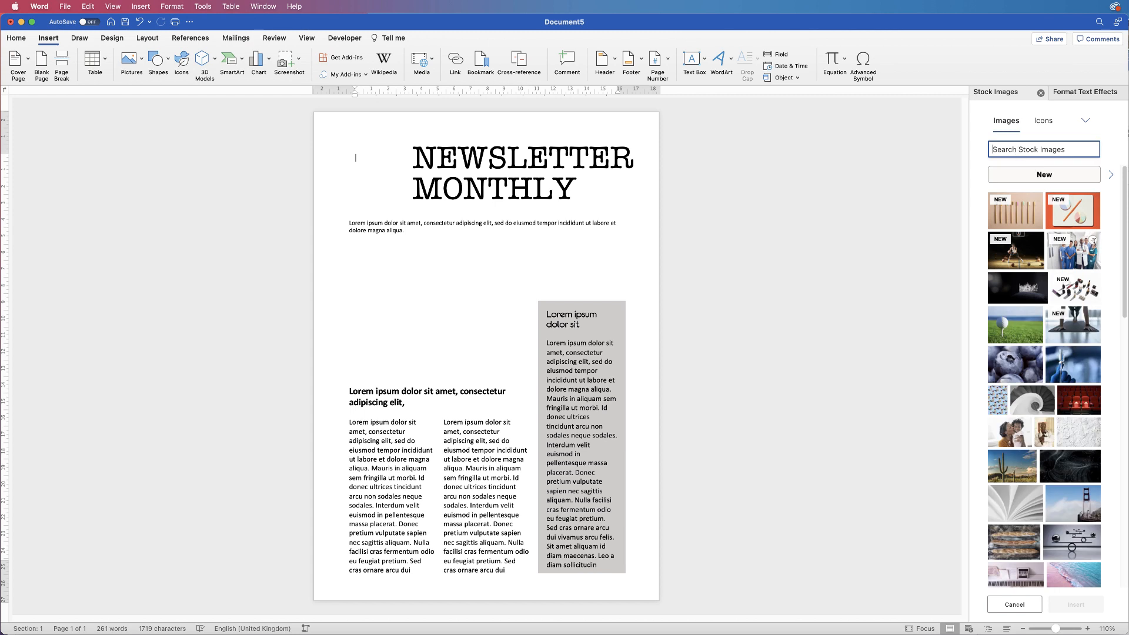
left_click(1092, 241)
left_click(1070, 606)
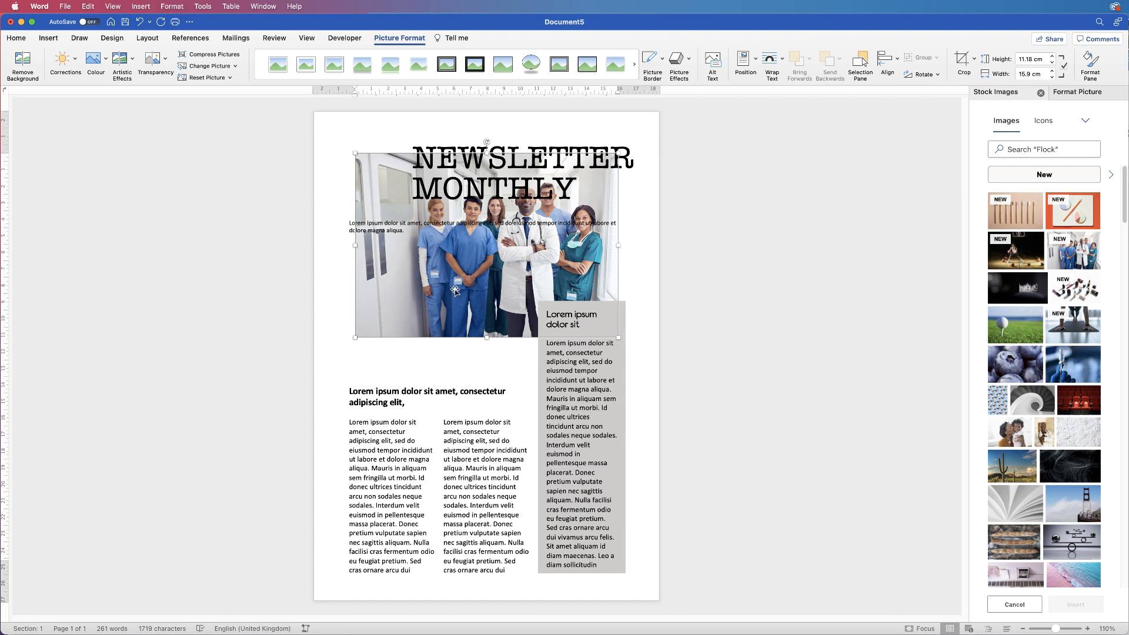
Set the team photo's wrapping to In Front of Text and move it down just below NEWSLETTER
right_click(398, 272)
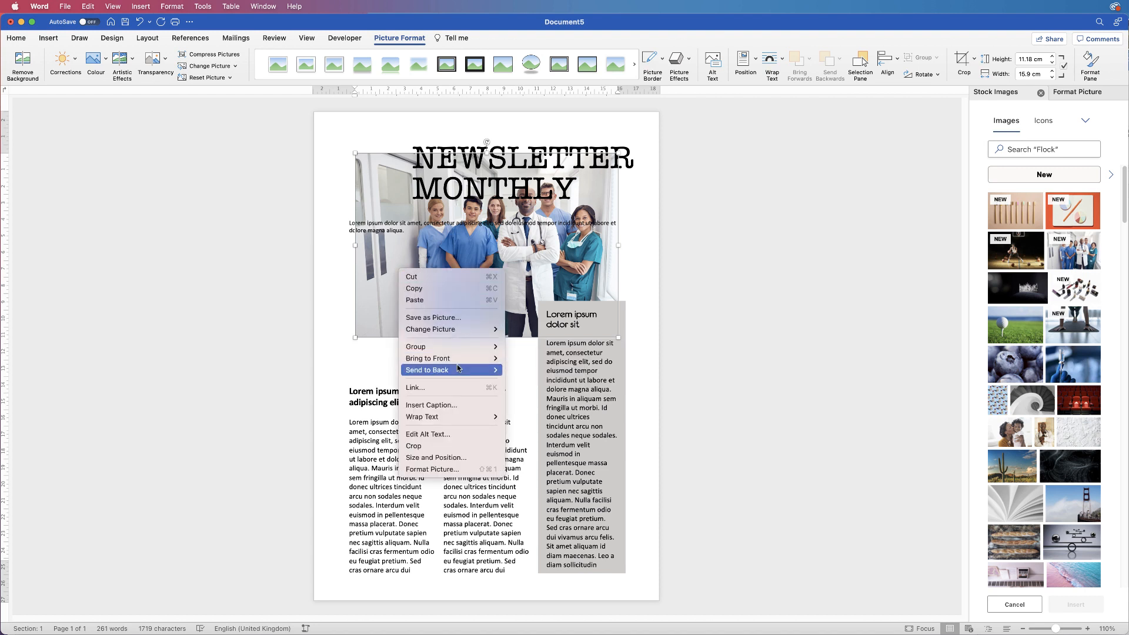
mouse_move(457, 421)
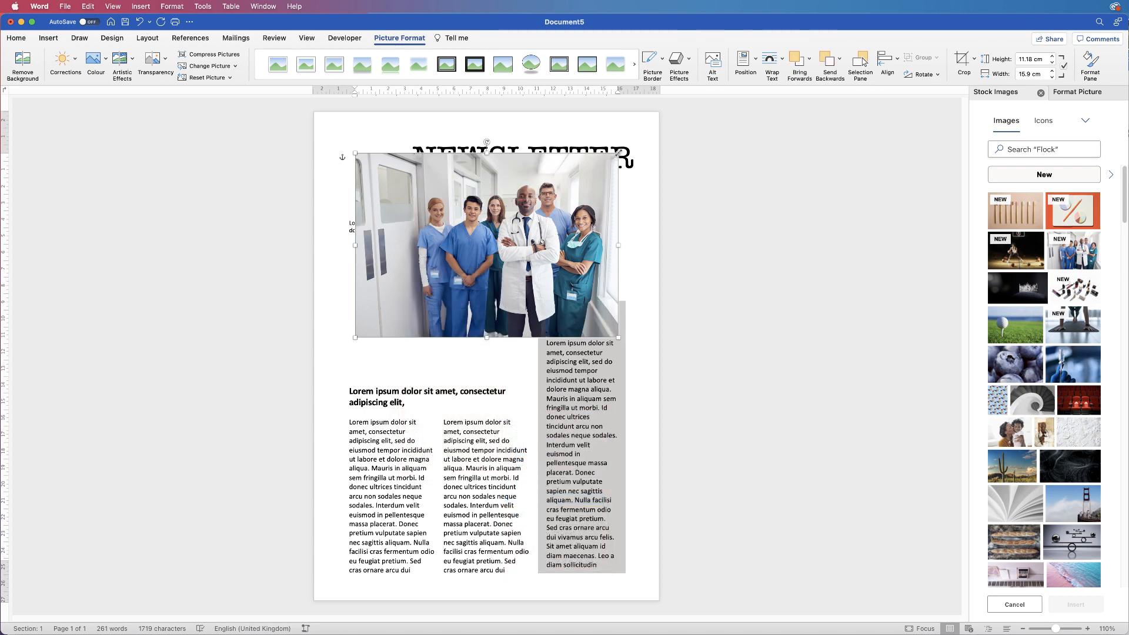
left_click_drag(619, 154, 616, 151)
left_click_drag(497, 282, 491, 317)
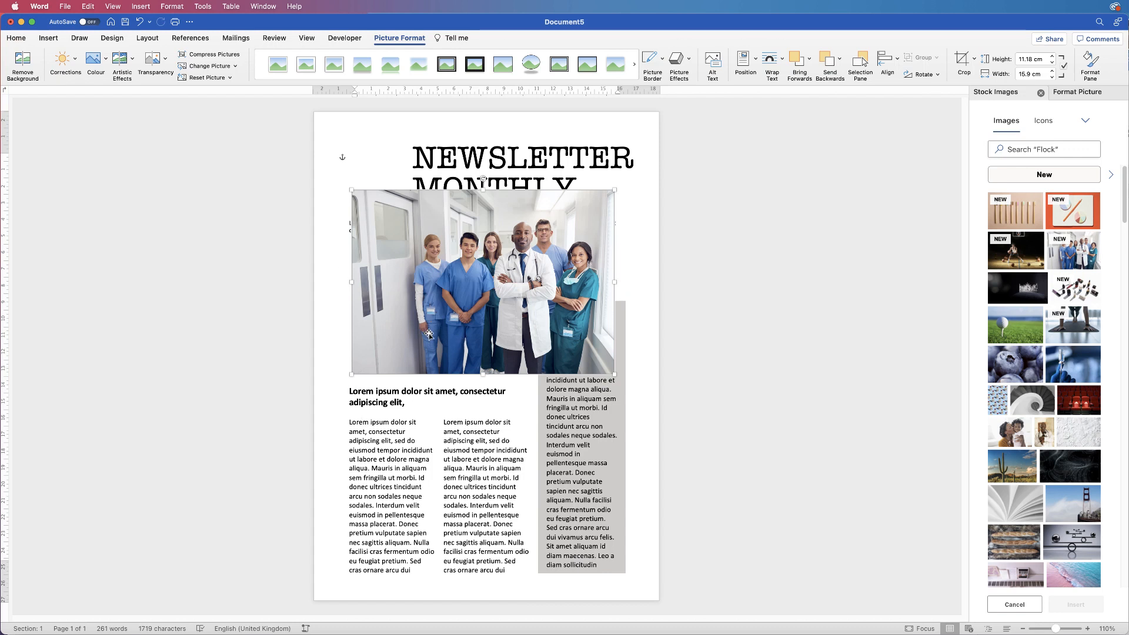
key("Left")
key("Right")
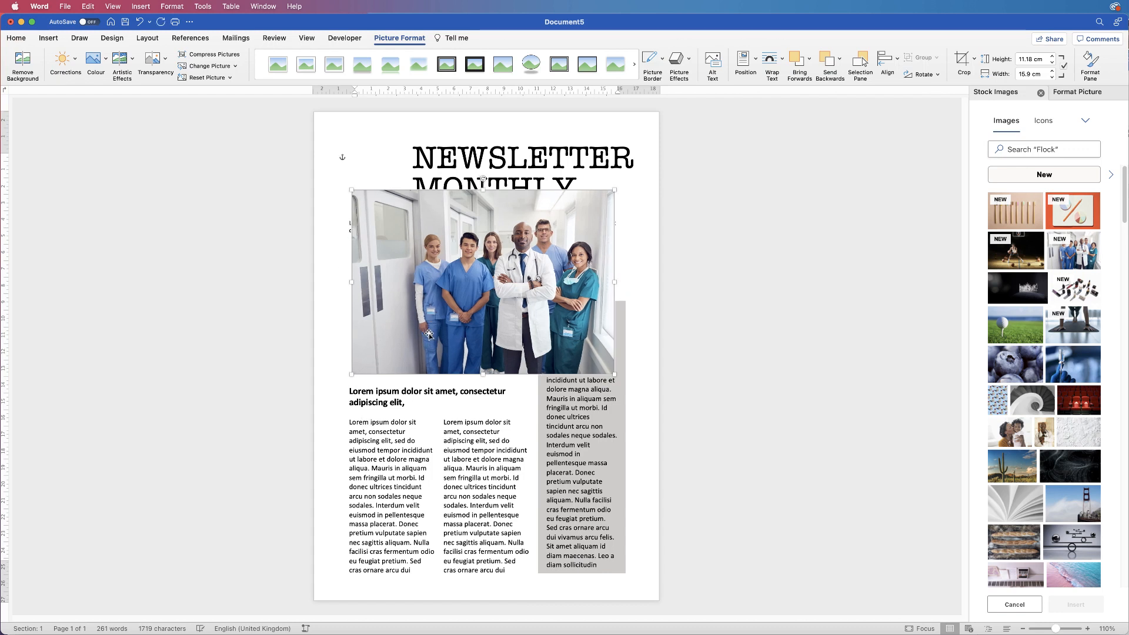
left_click(621, 325)
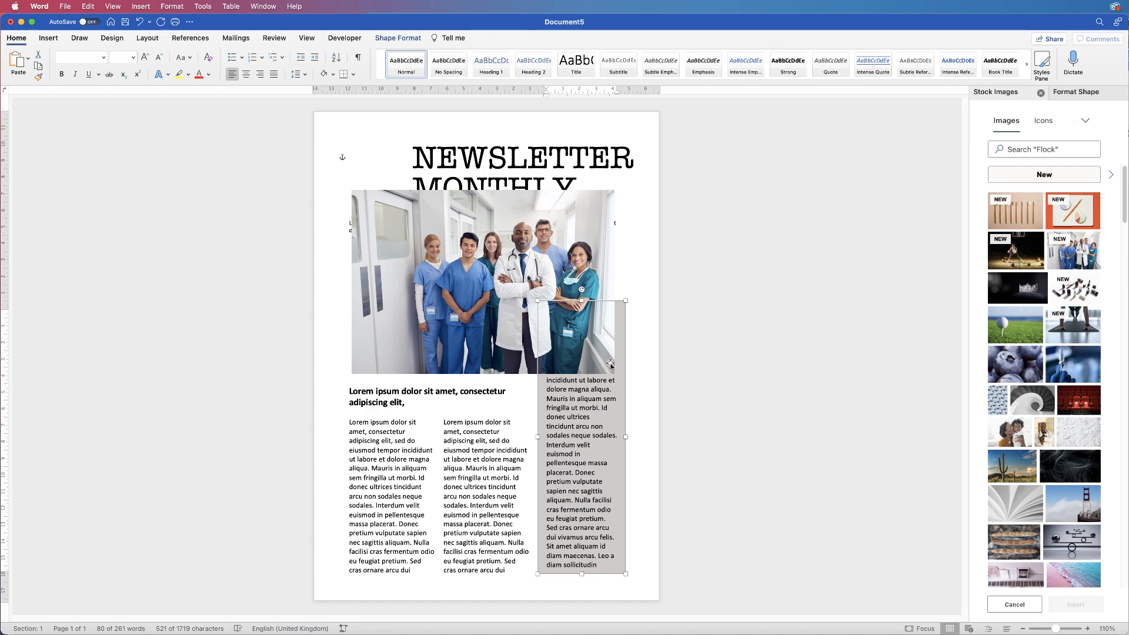
Bring the grey sidebar to front over the team photo so its Lorem ipsum heading shows
left_click(412, 39)
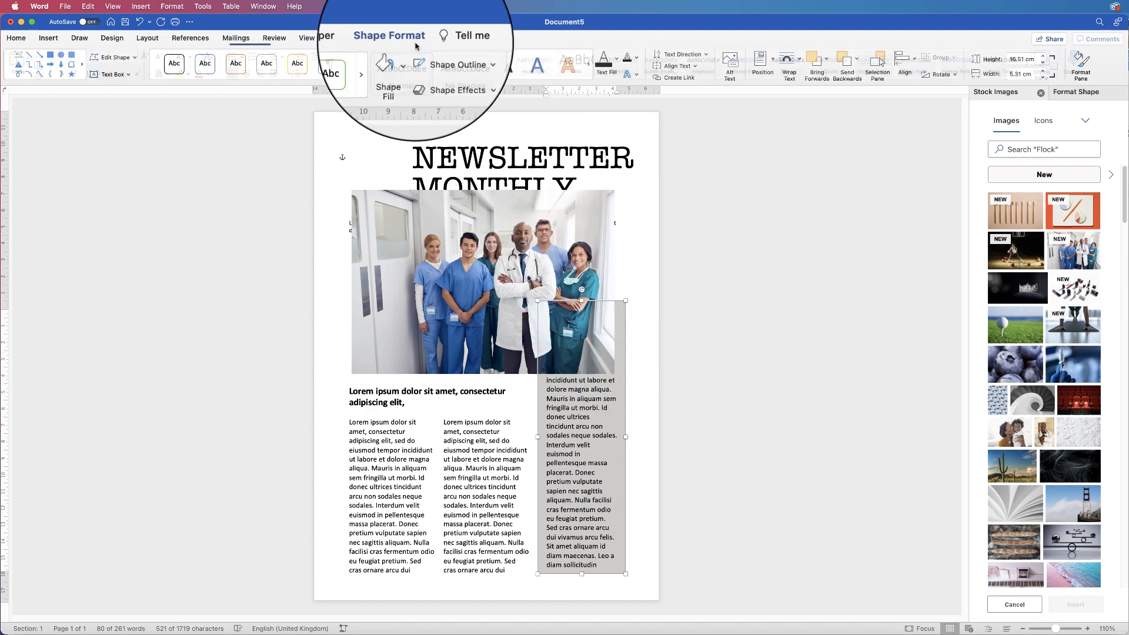
left_click(831, 50)
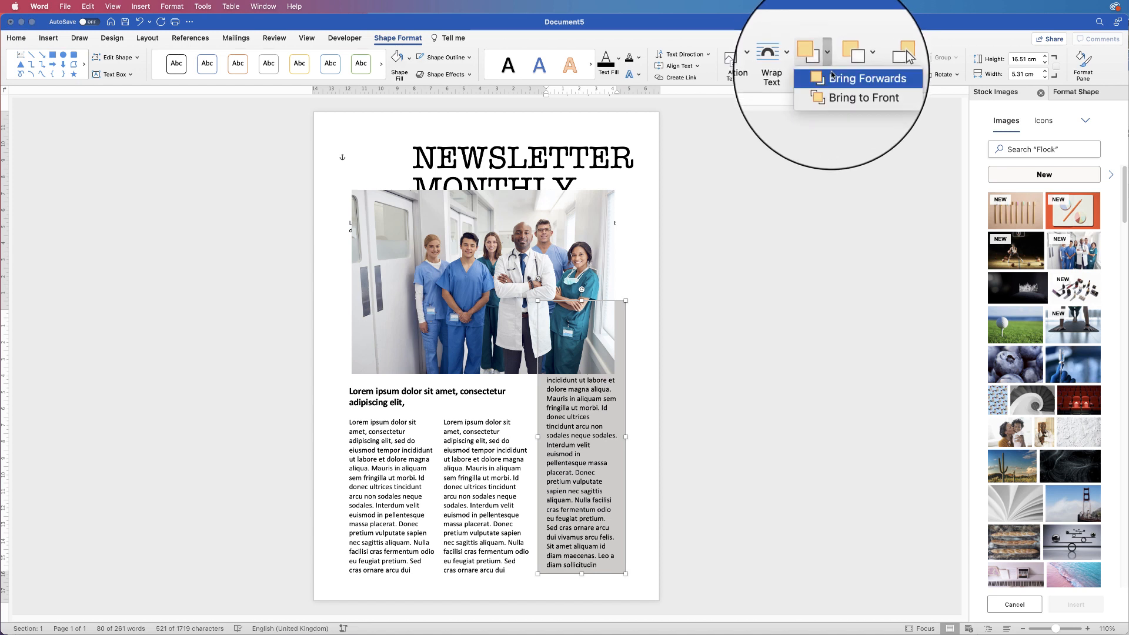
left_click(834, 93)
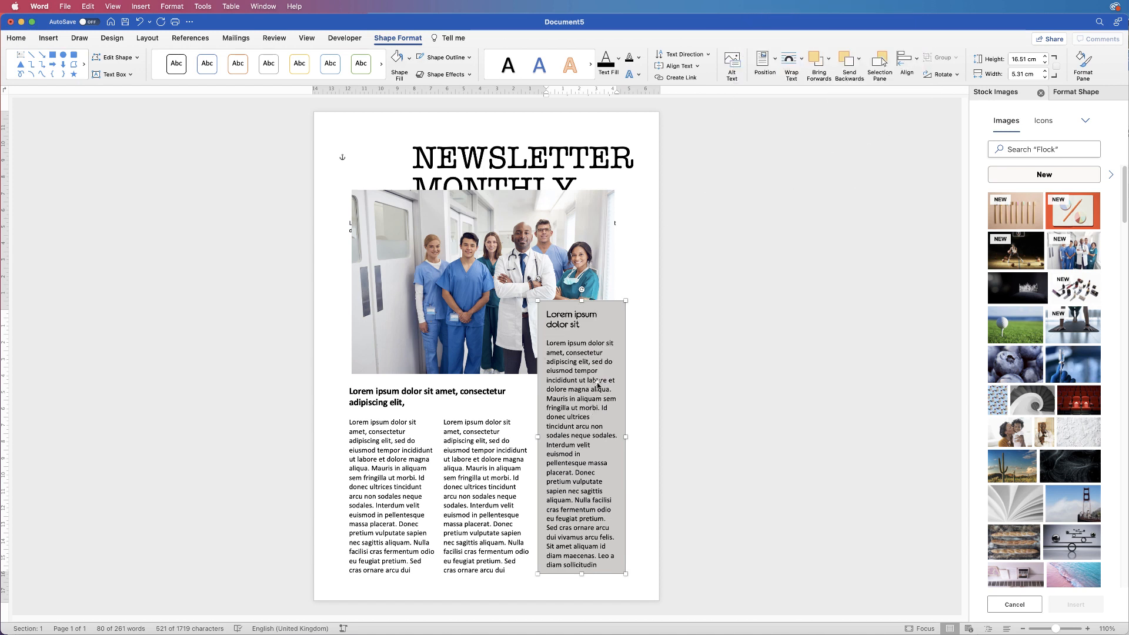
left_click(481, 260)
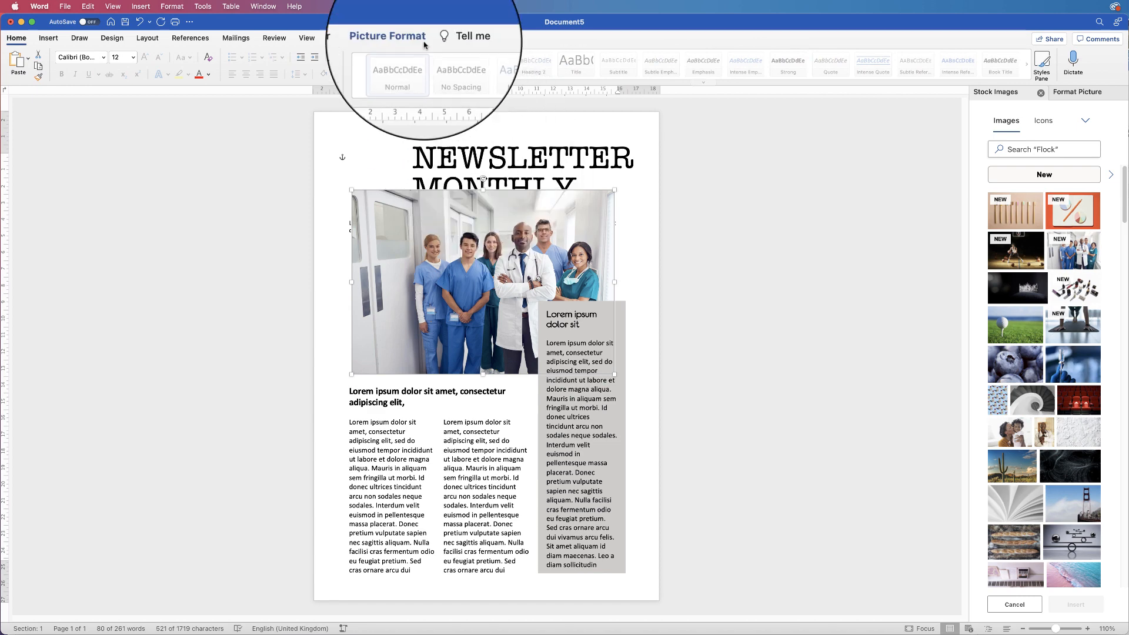
Nudge the team photo right and down, then mirror it left to right
left_click(400, 37)
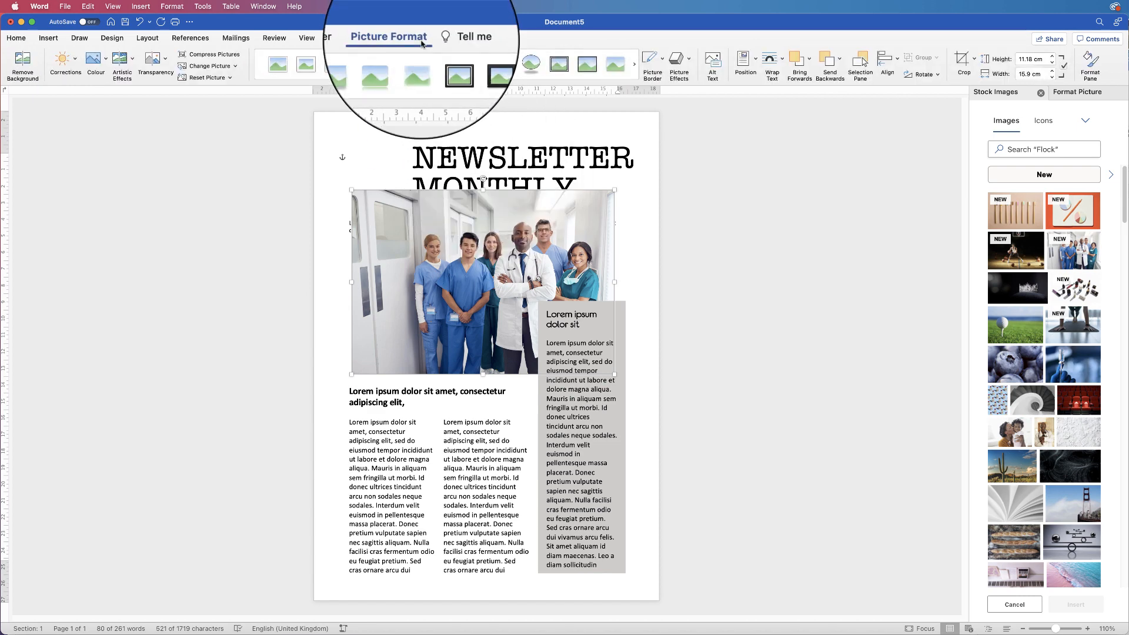
double_click(1030, 73)
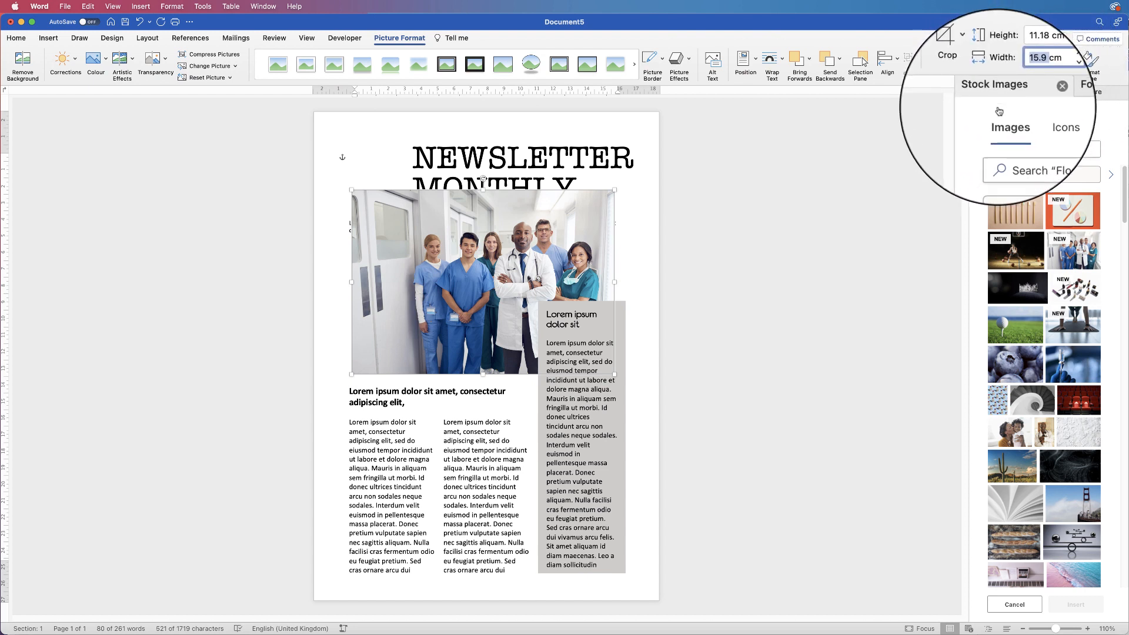
left_click(634, 208)
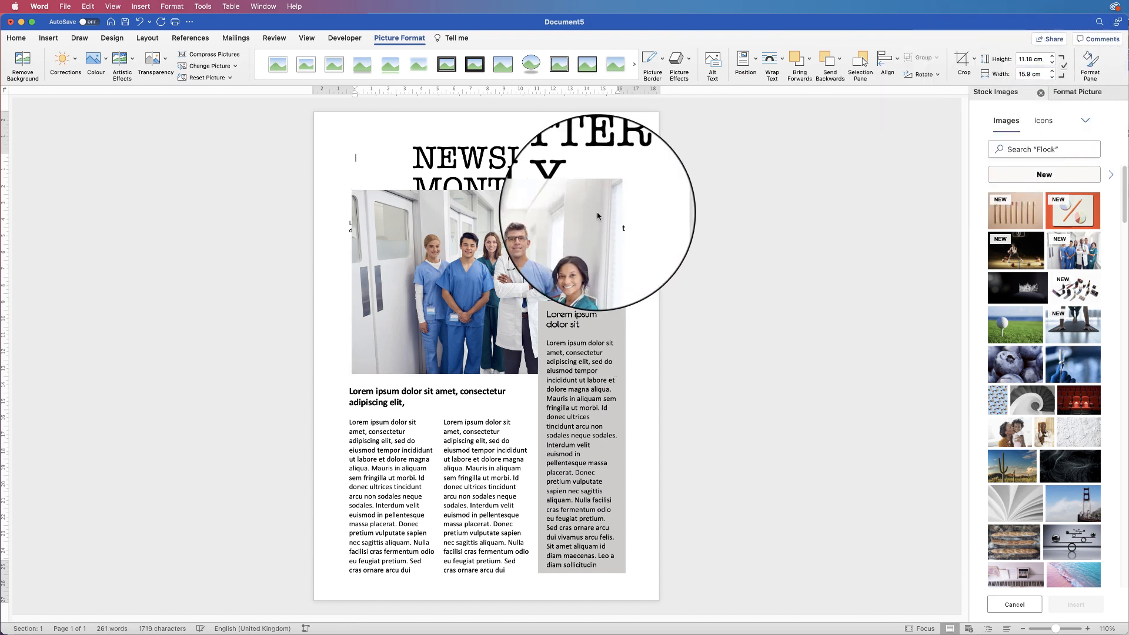
left_click_drag(580, 256, 260, 284)
mouse_move(337, 284)
left_mouse_down()
mouse_move(447, 286)
mouse_move(424, 287)
left_mouse_up()
Set the photo width to 15.9 cm and shift it slightly right under the title
double_click(1025, 74)
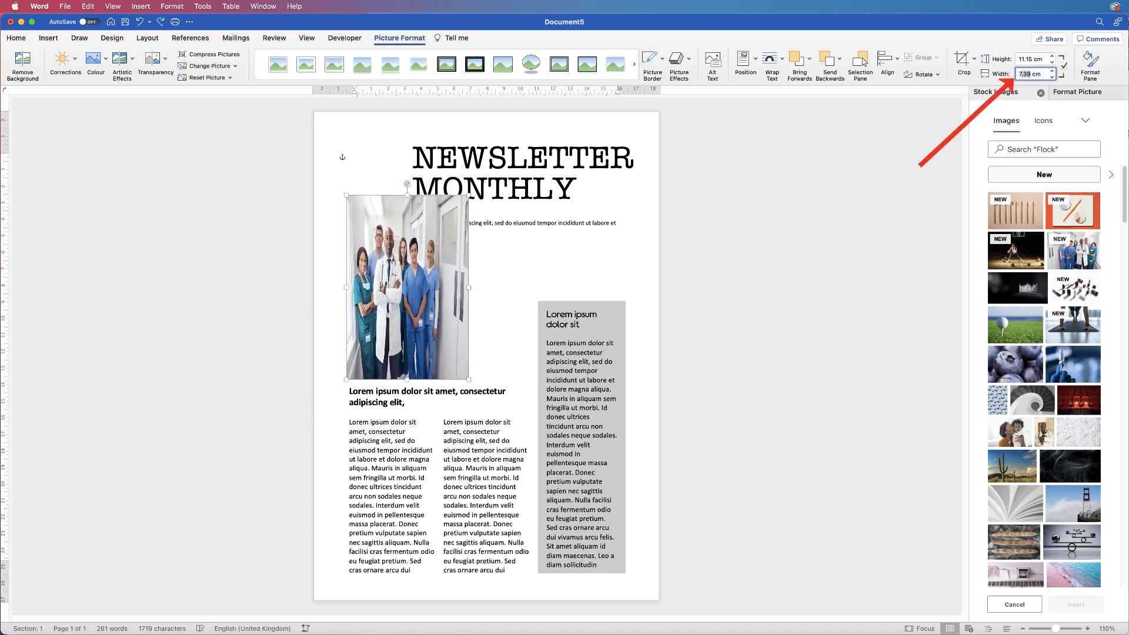
type("15.9")
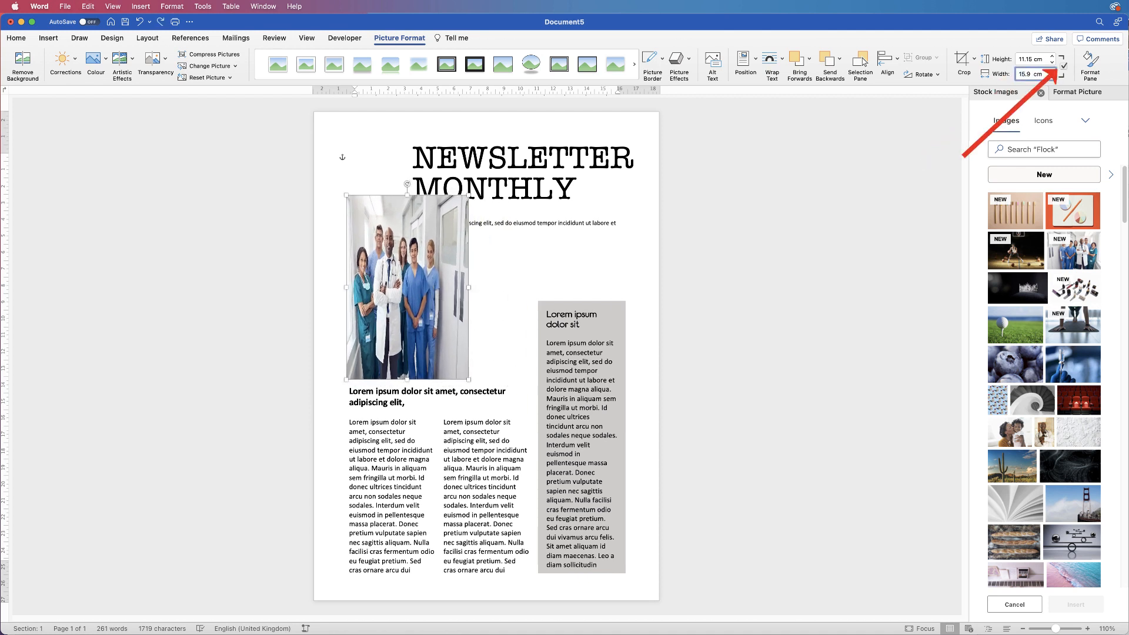
key("Return")
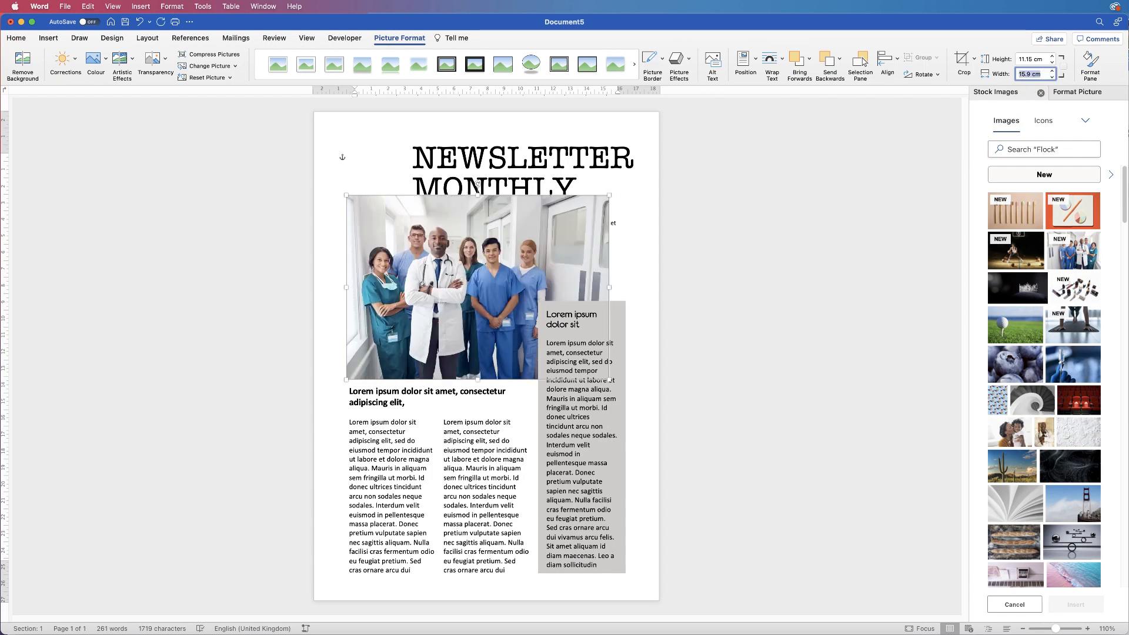
left_click(1041, 74)
left_click_drag(457, 290, 460, 291)
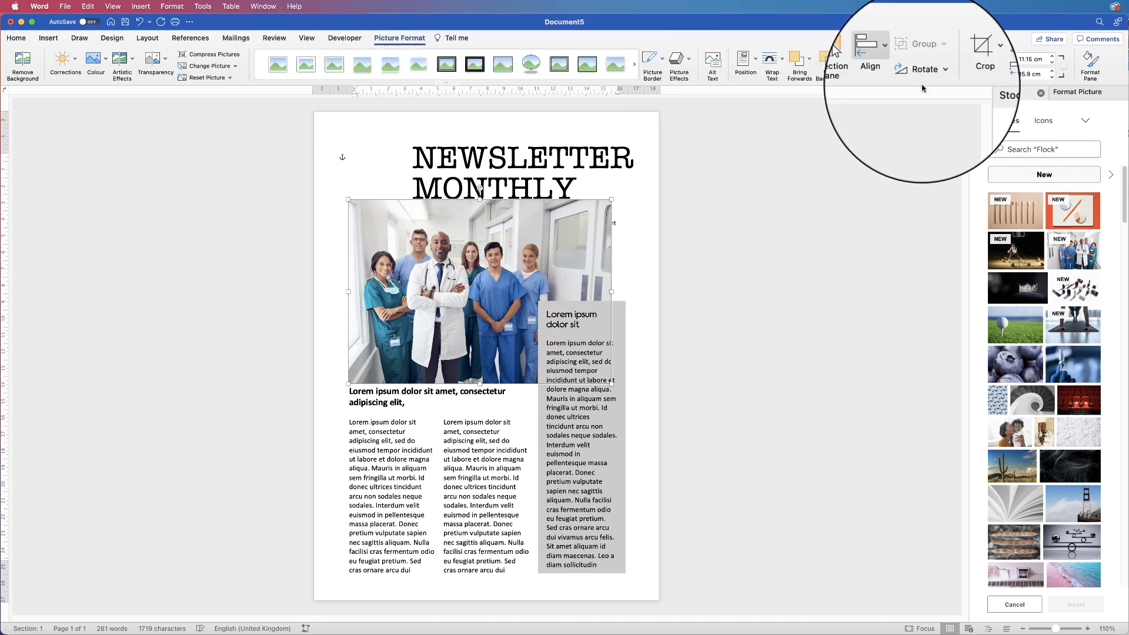
Crop the top and bottom off the team photo to a shorter strip
left_click(980, 57)
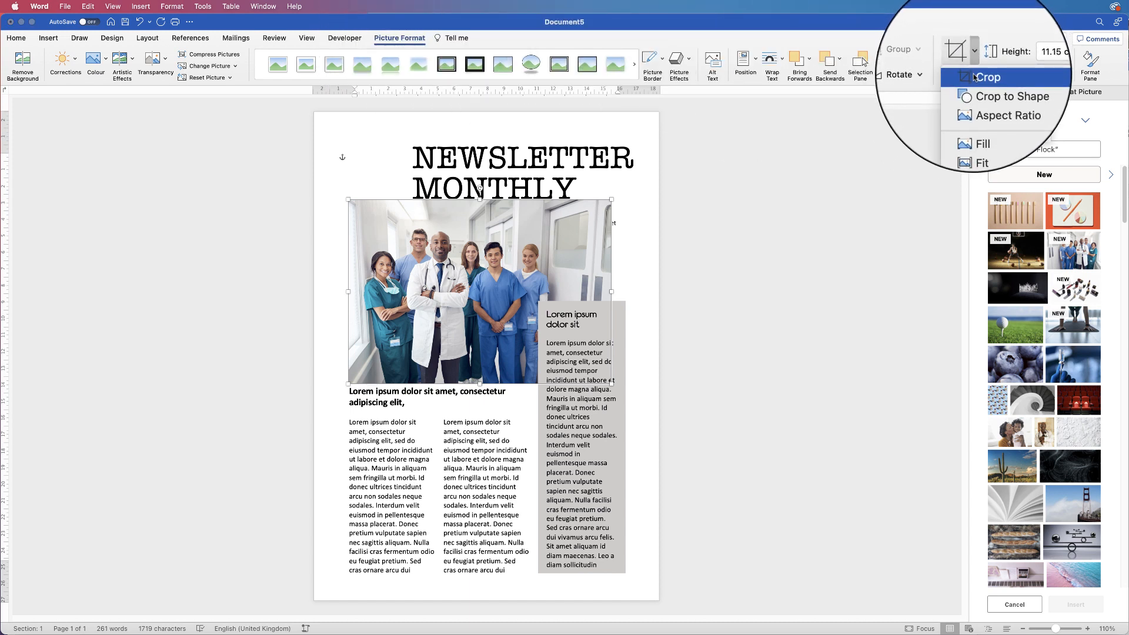
left_click(979, 79)
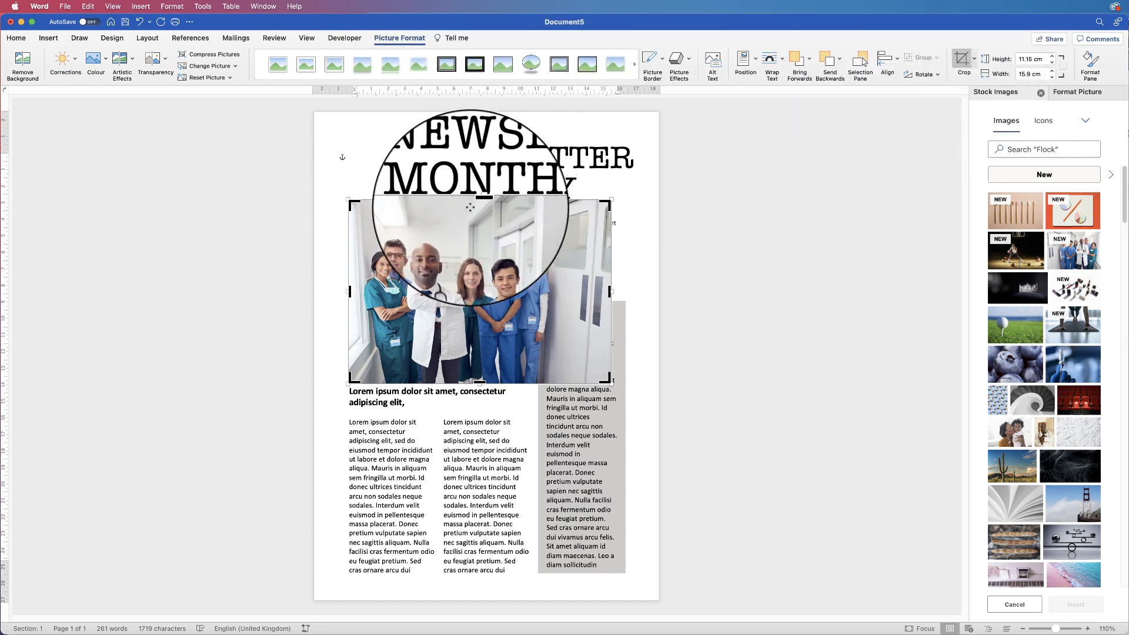
left_click_drag(480, 200, 479, 218)
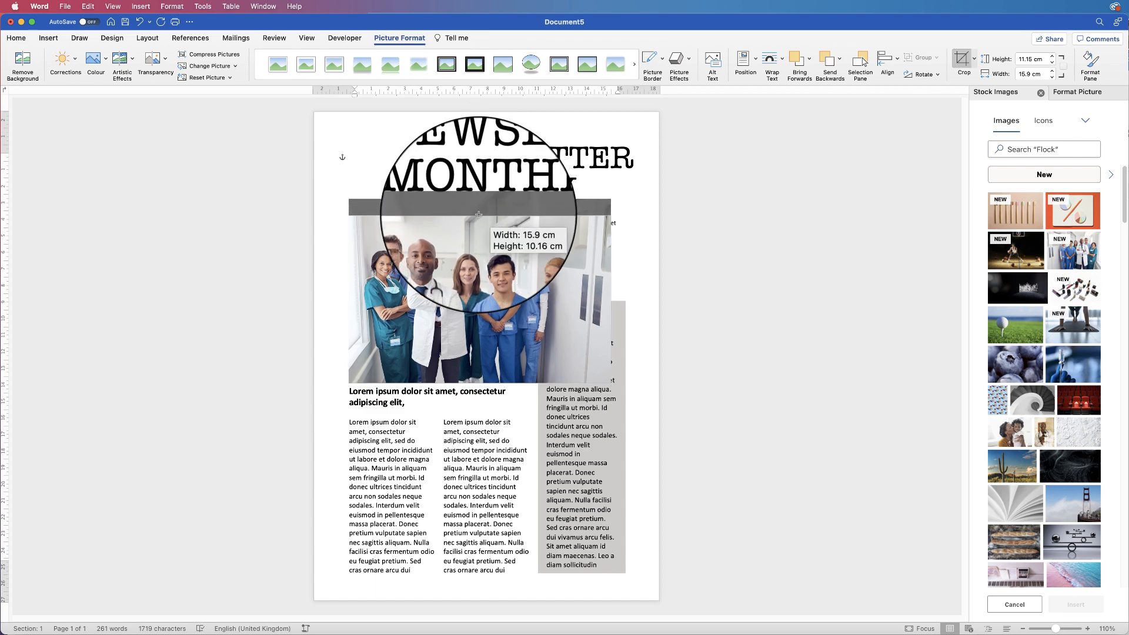
left_click_drag(479, 384, 484, 353)
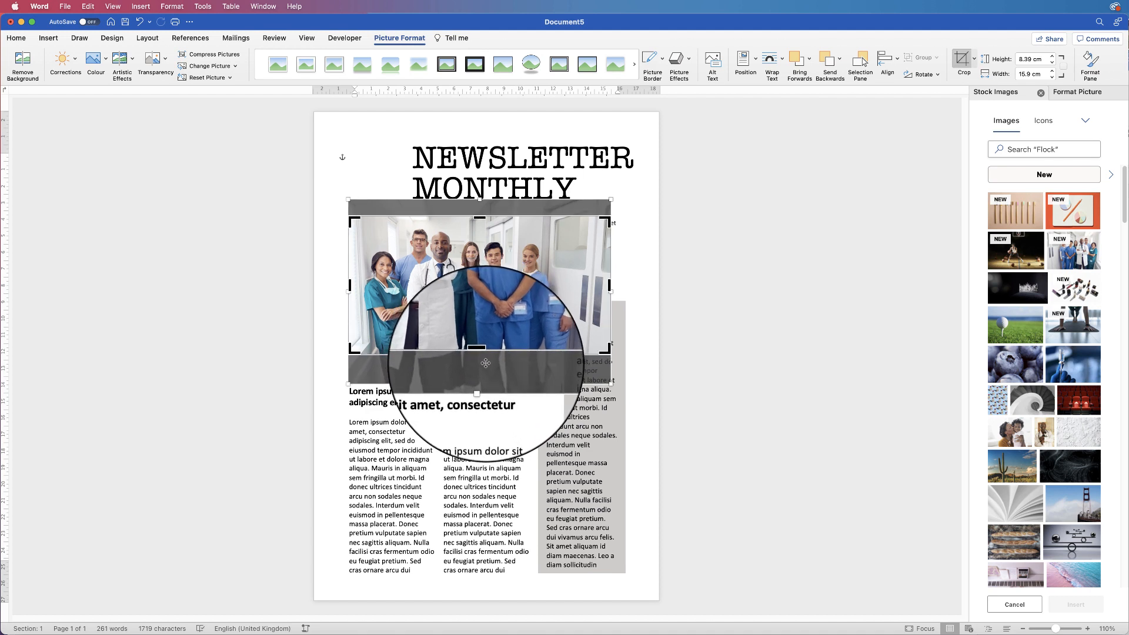
left_click(962, 62)
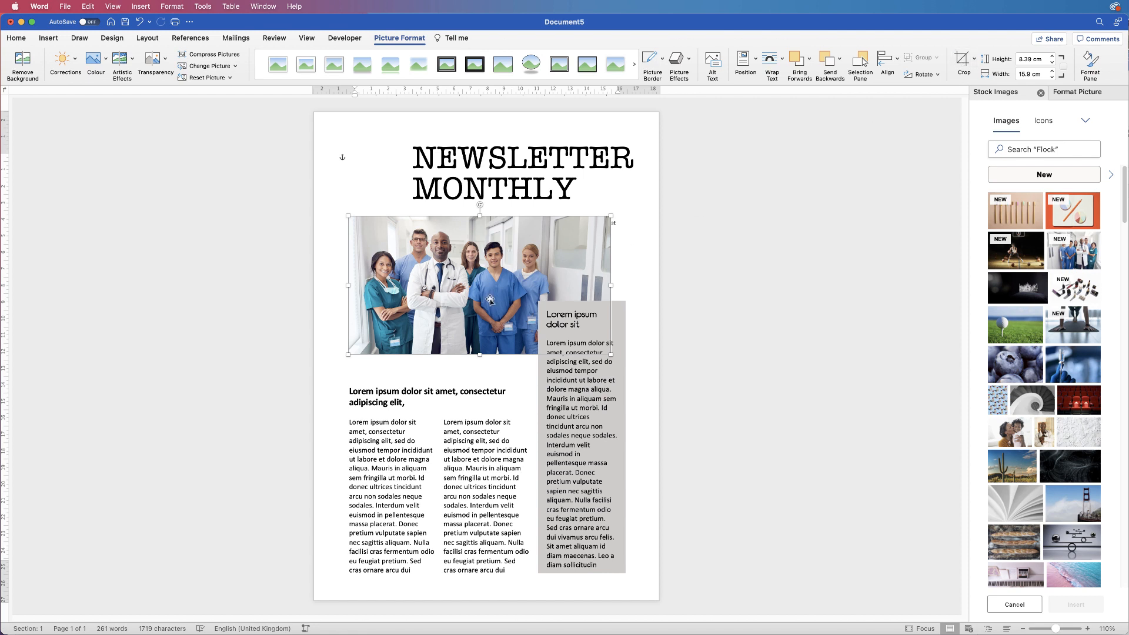
Move the photo down below the intro text and place the cursor in the top paragraph
left_click_drag(490, 300, 492, 325)
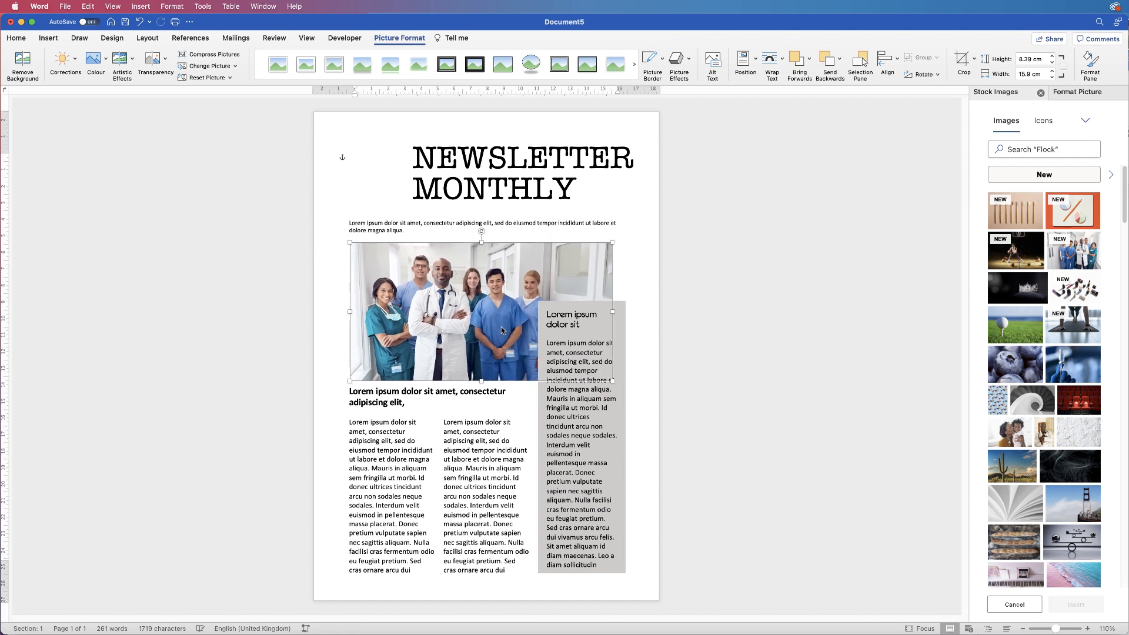
left_click(402, 231)
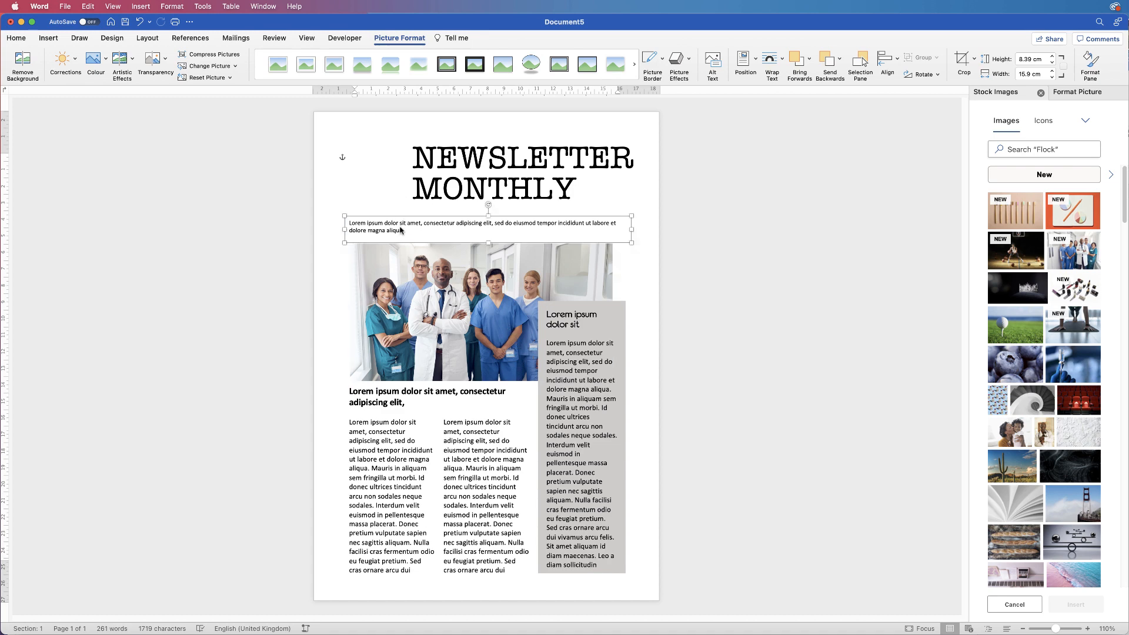
left_click(382, 172)
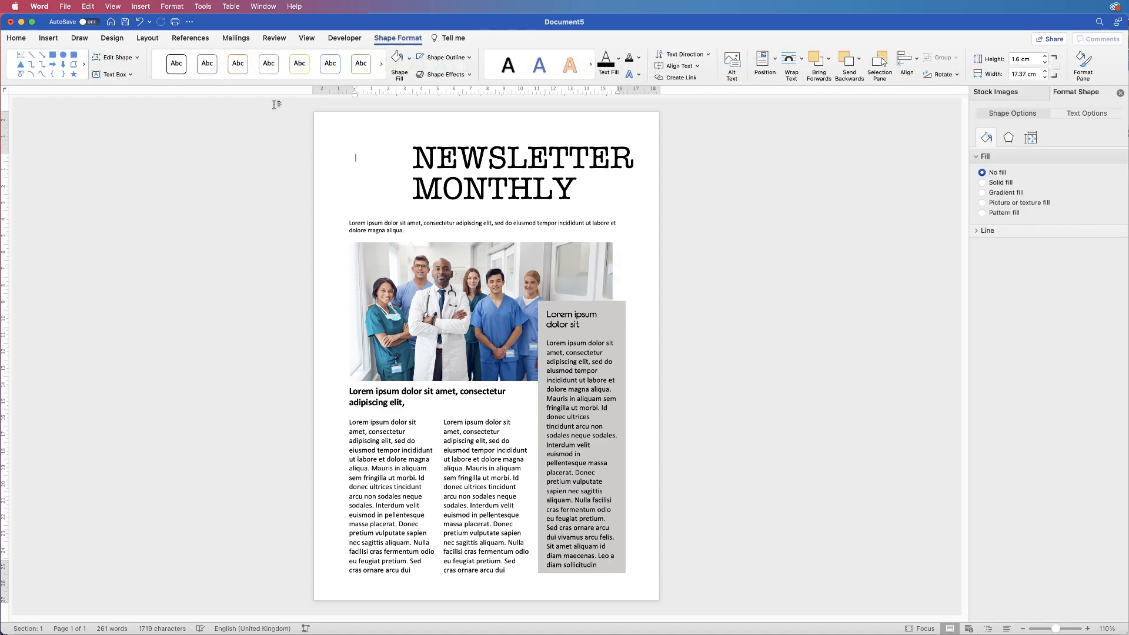
left_click(54, 41)
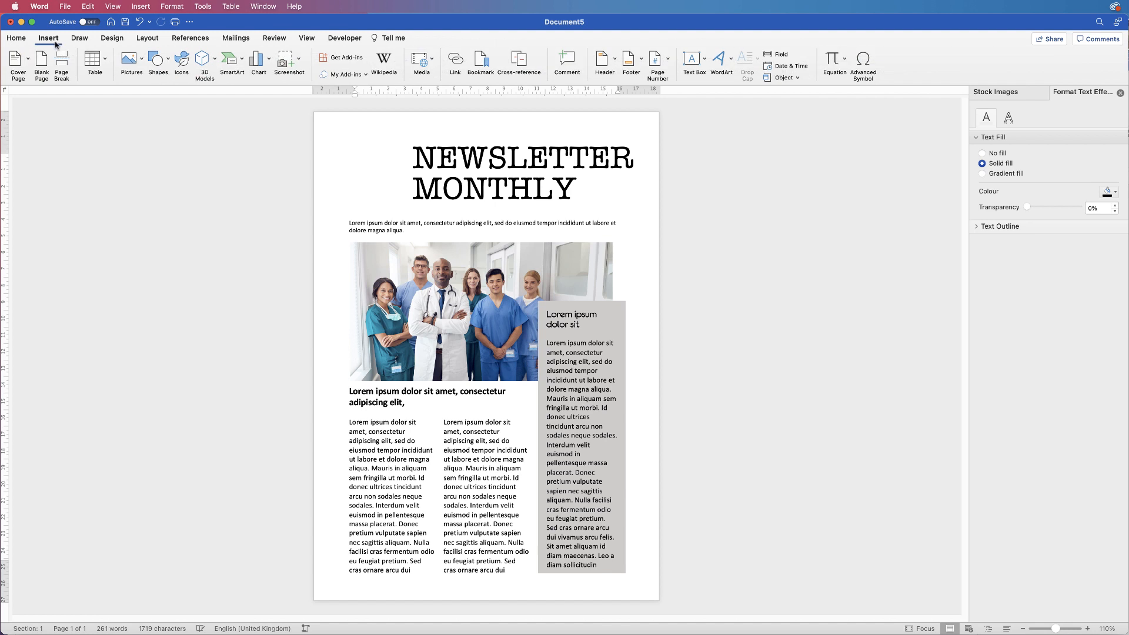
Insert the MEDSAFE.png logo from file and select it on the page
left_click(142, 63)
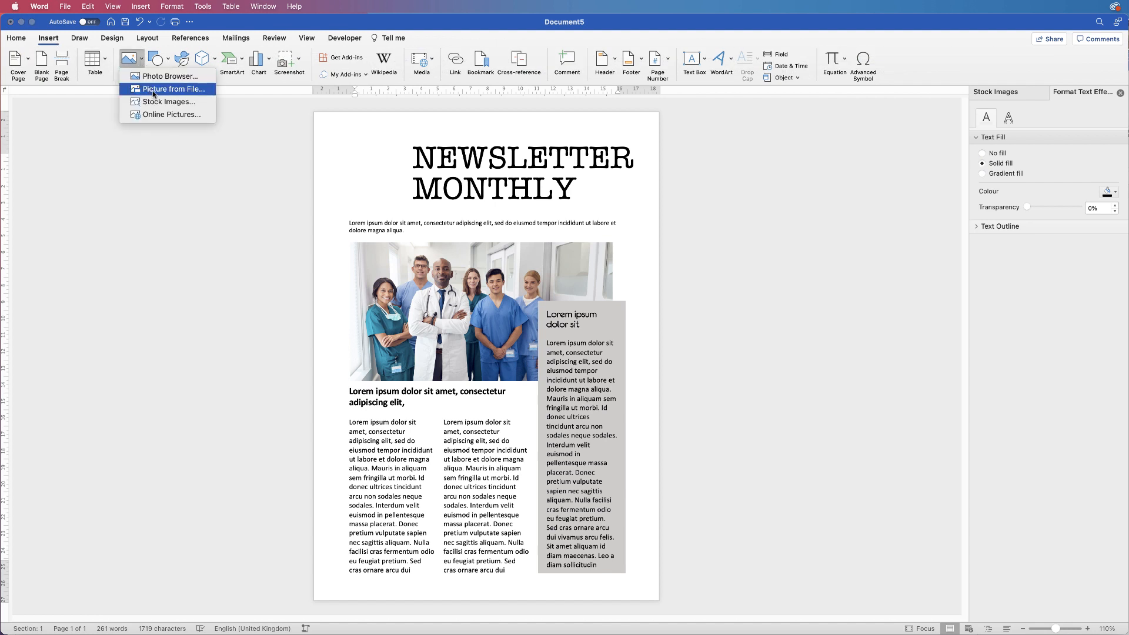
left_click(154, 93)
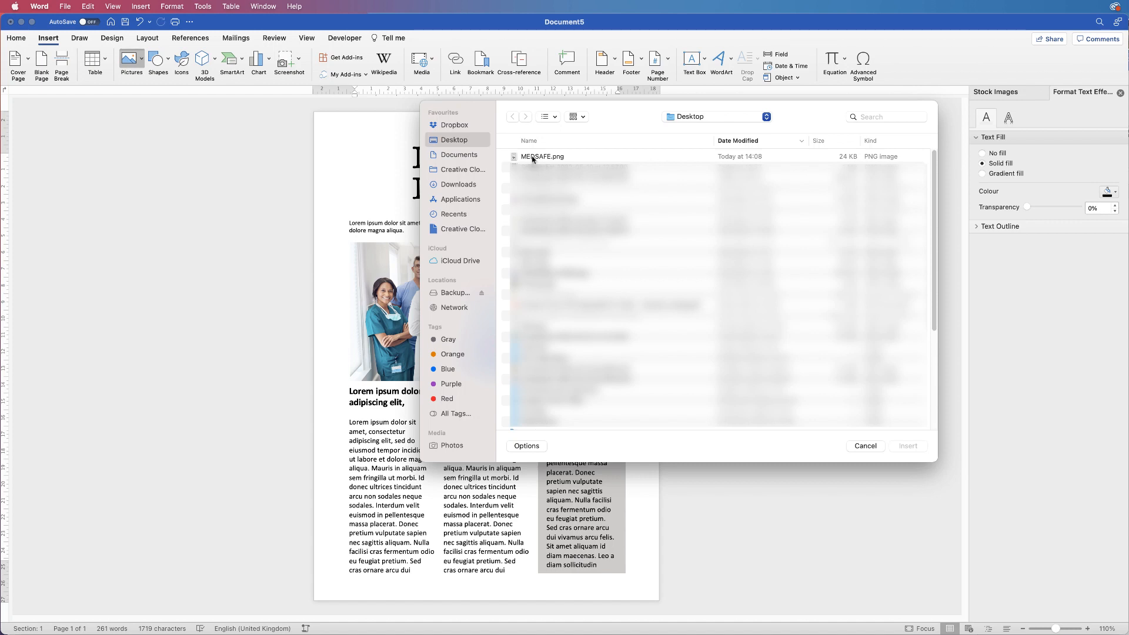
left_click(534, 158)
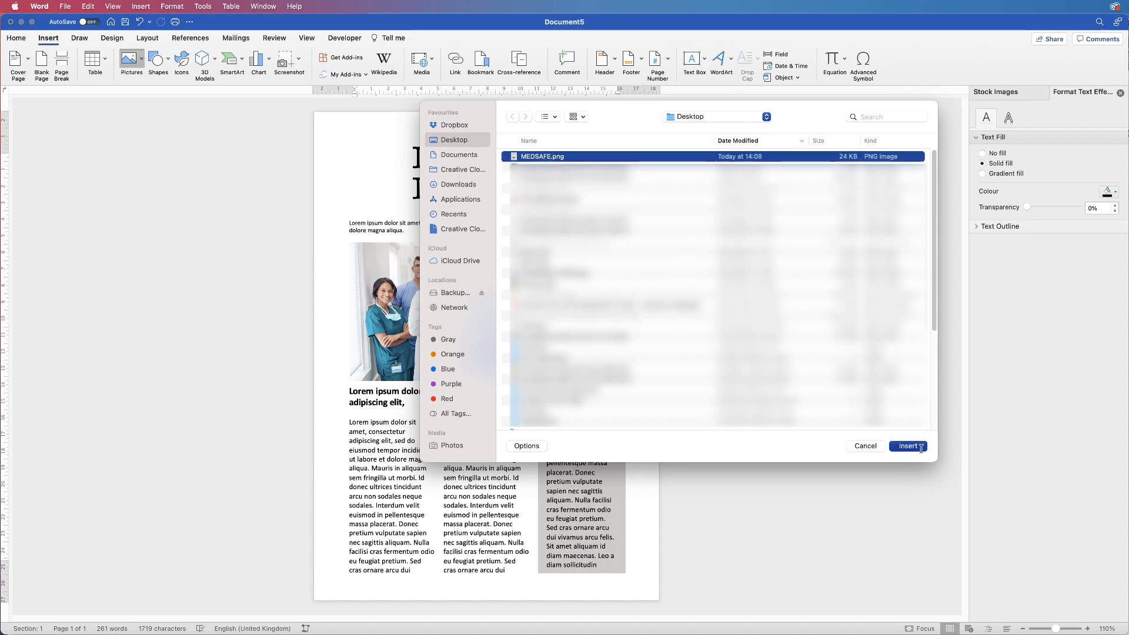
left_click(920, 448)
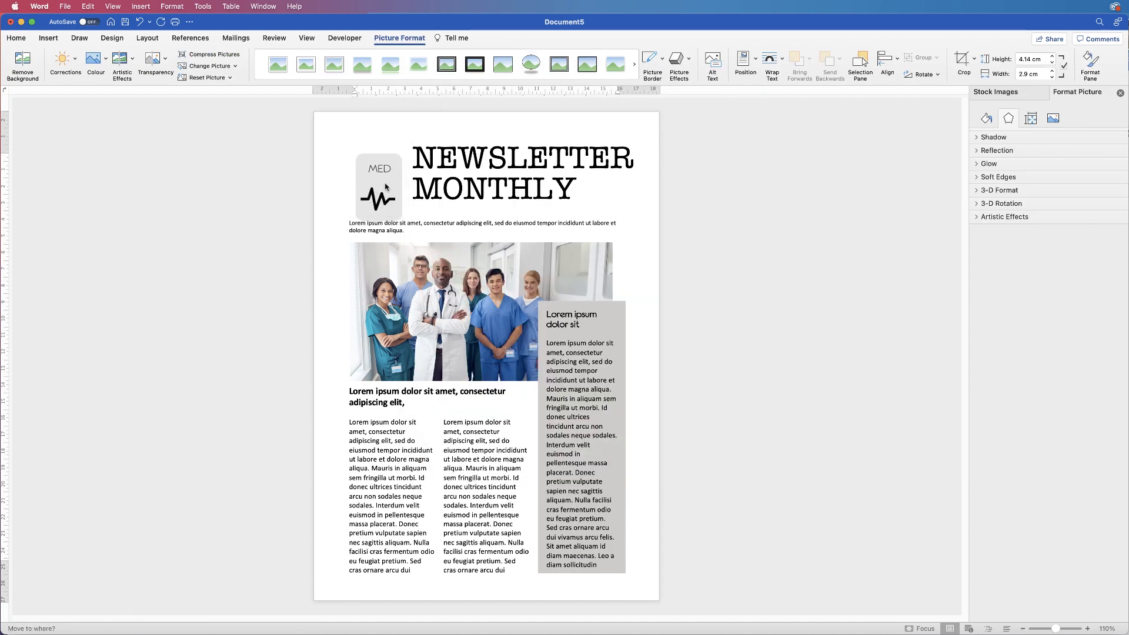
left_click(386, 183)
left_click(389, 177)
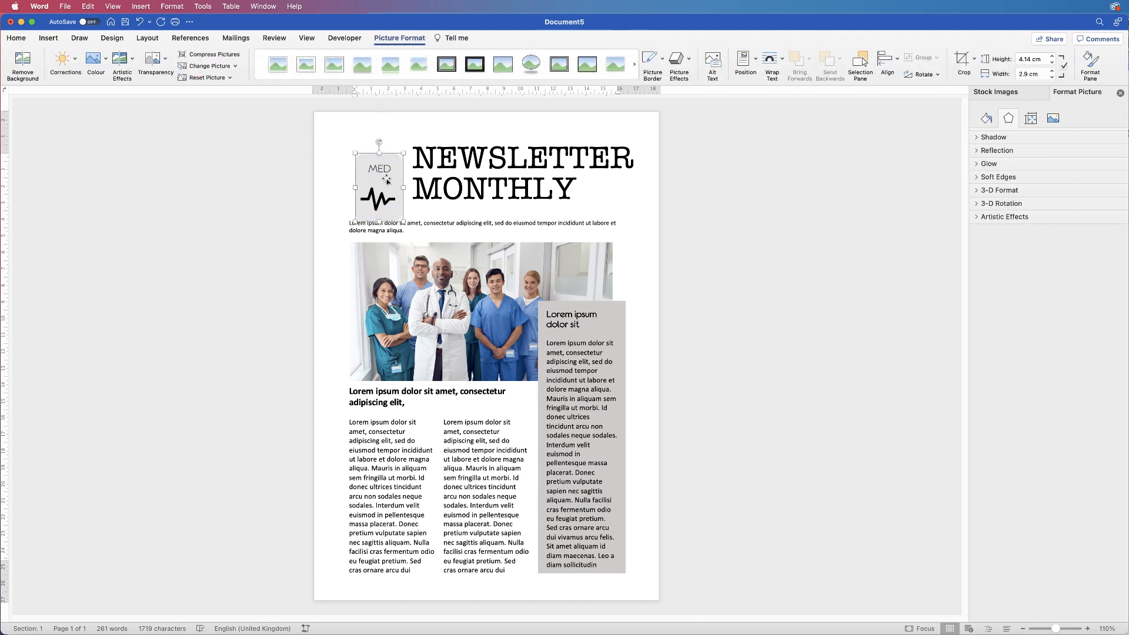
Set the MED logo to In Front of Text wrapping and drag it left of the title
right_click(387, 181)
mouse_move(452, 328)
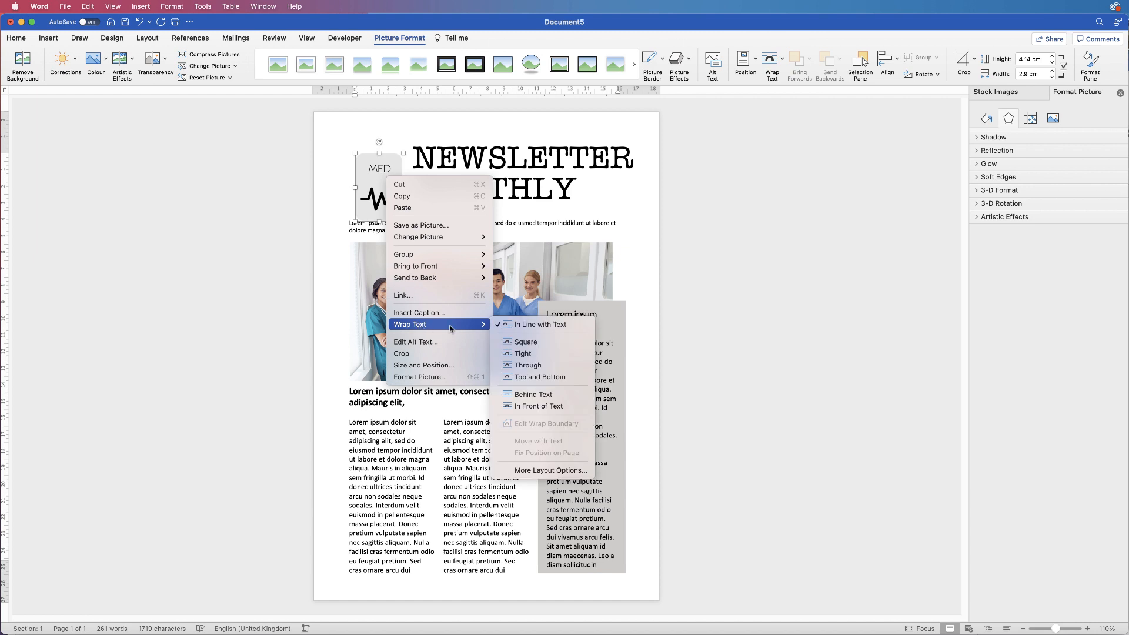
left_click(519, 405)
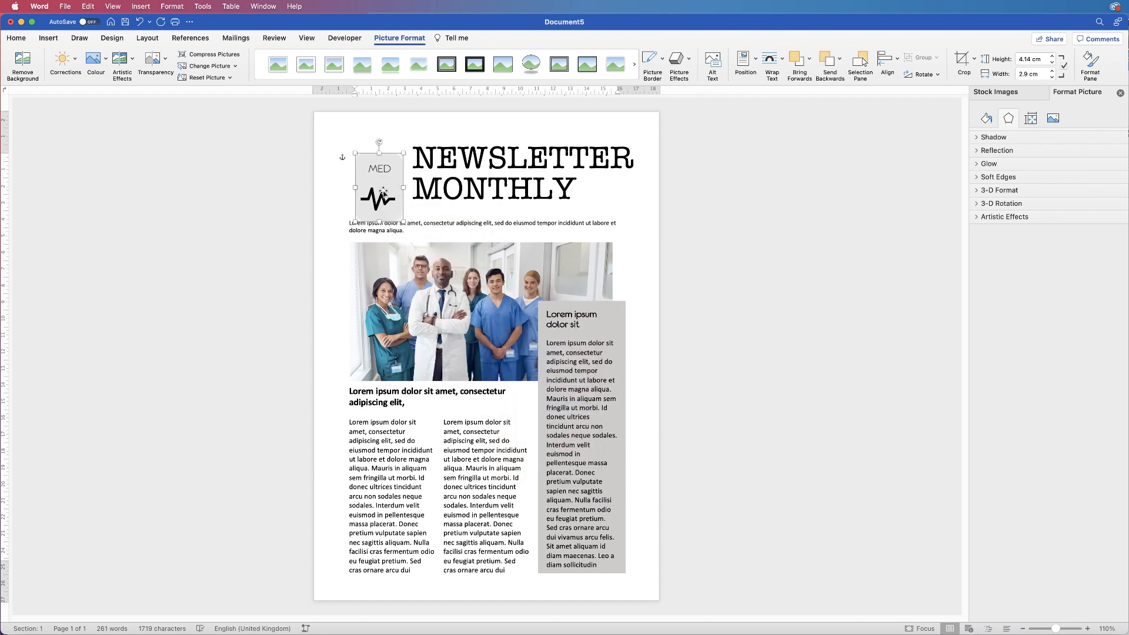
left_click_drag(383, 192, 375, 180)
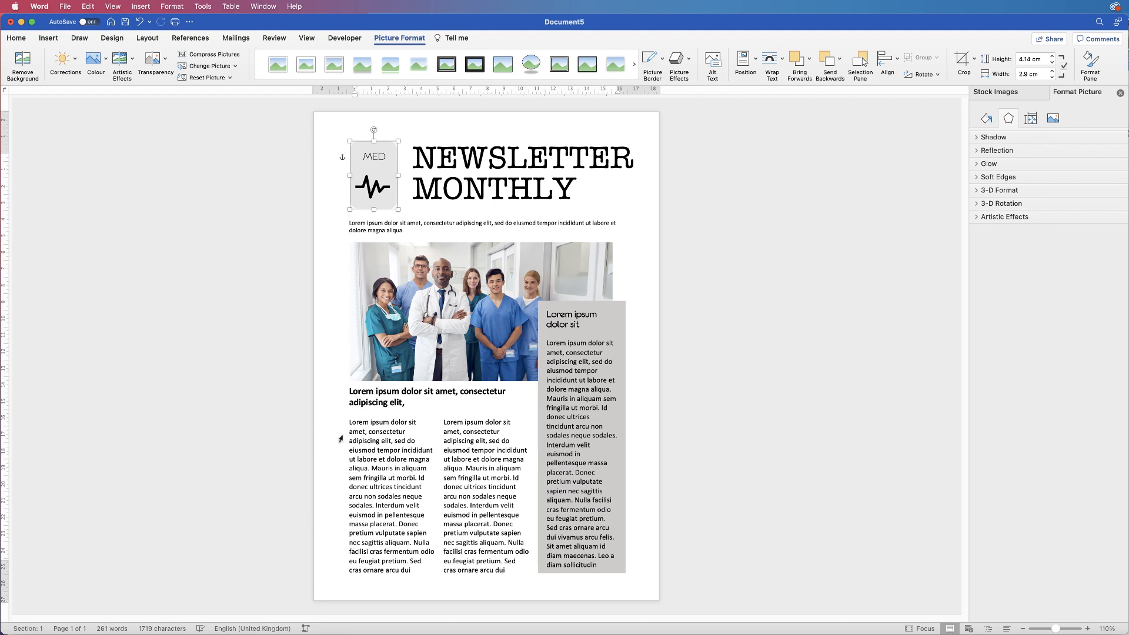
left_click(406, 186)
left_click(49, 38)
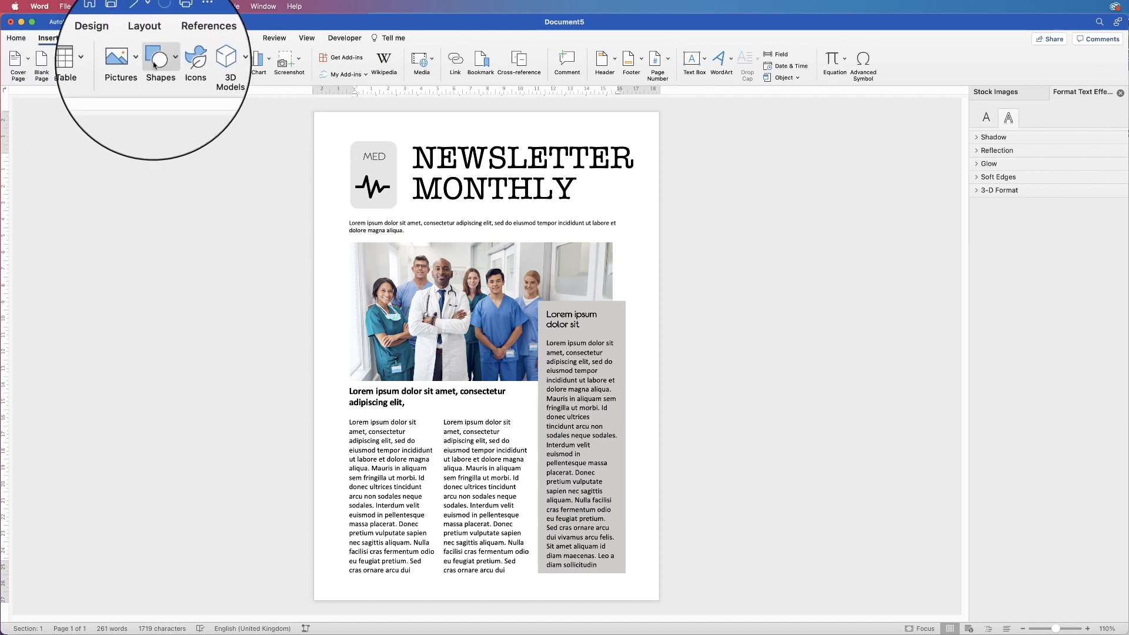
Draw a vertical line shape between the MED logo and the NEWSLETTER MONTHLY title
left_click(154, 65)
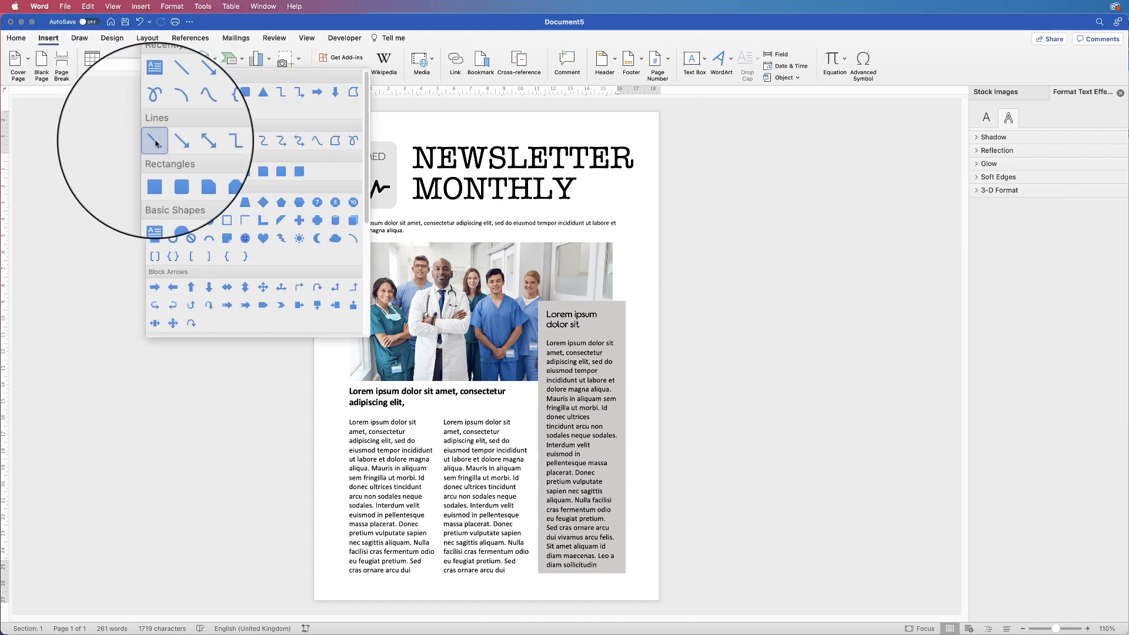
left_click(155, 141)
left_click_drag(403, 141, 405, 209)
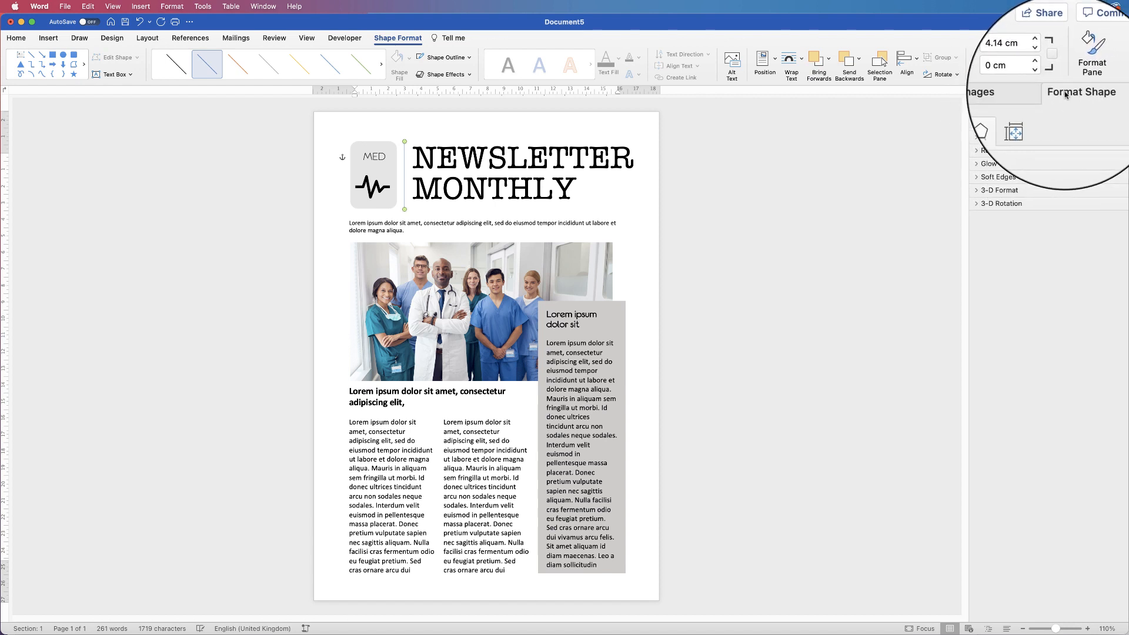
Colour the divider line light grey and thicken its width to 1.75 pt
left_click(987, 121)
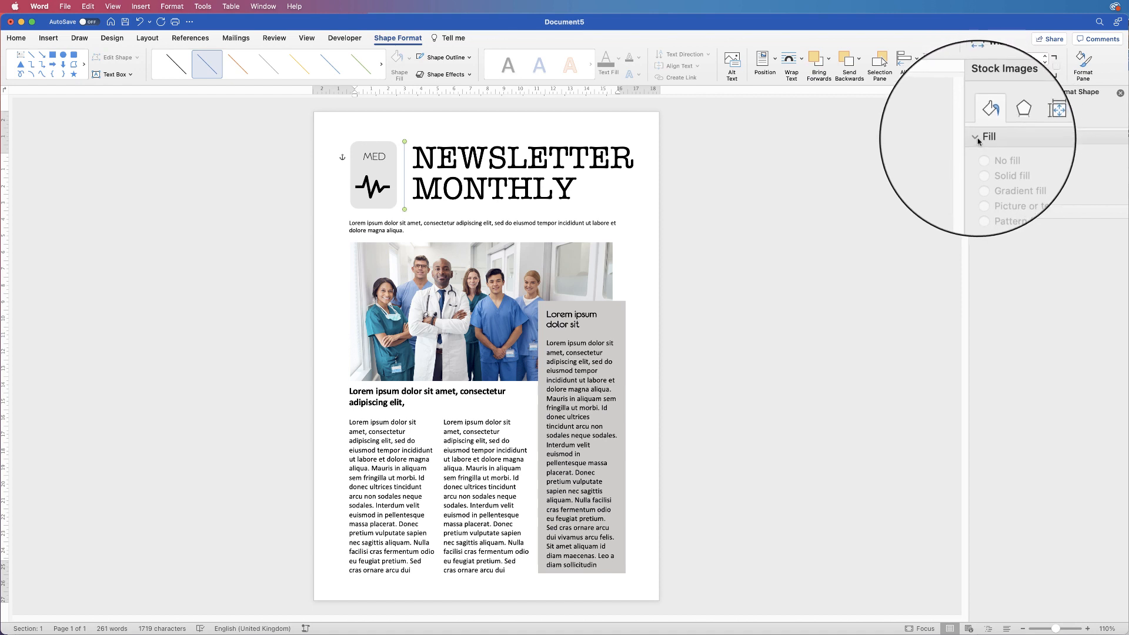
left_click(977, 215)
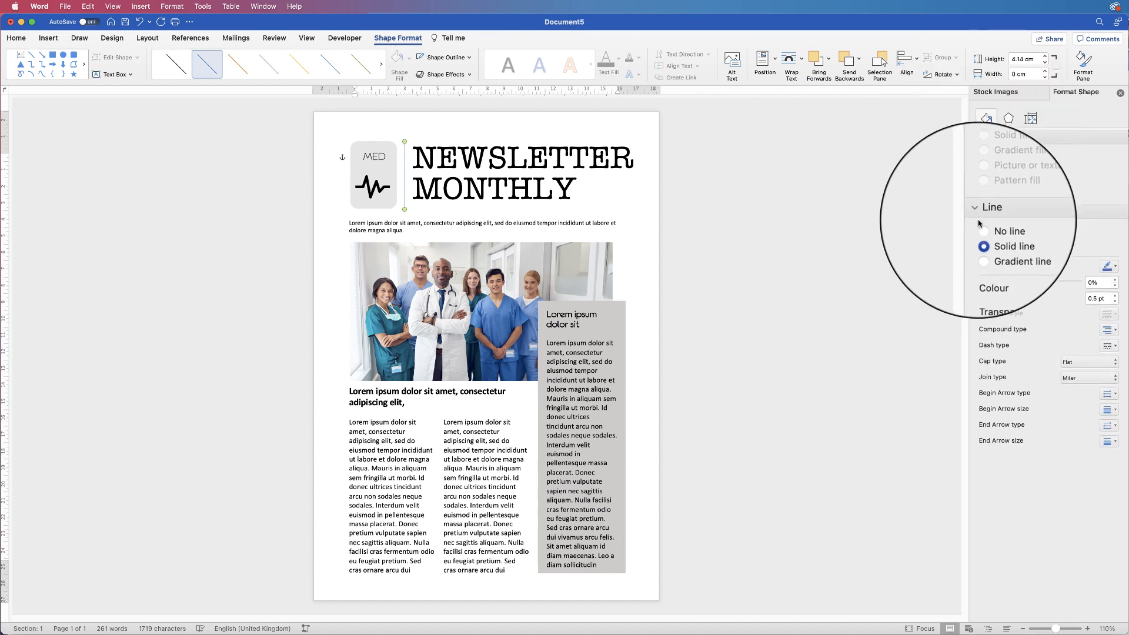
left_click(1112, 266)
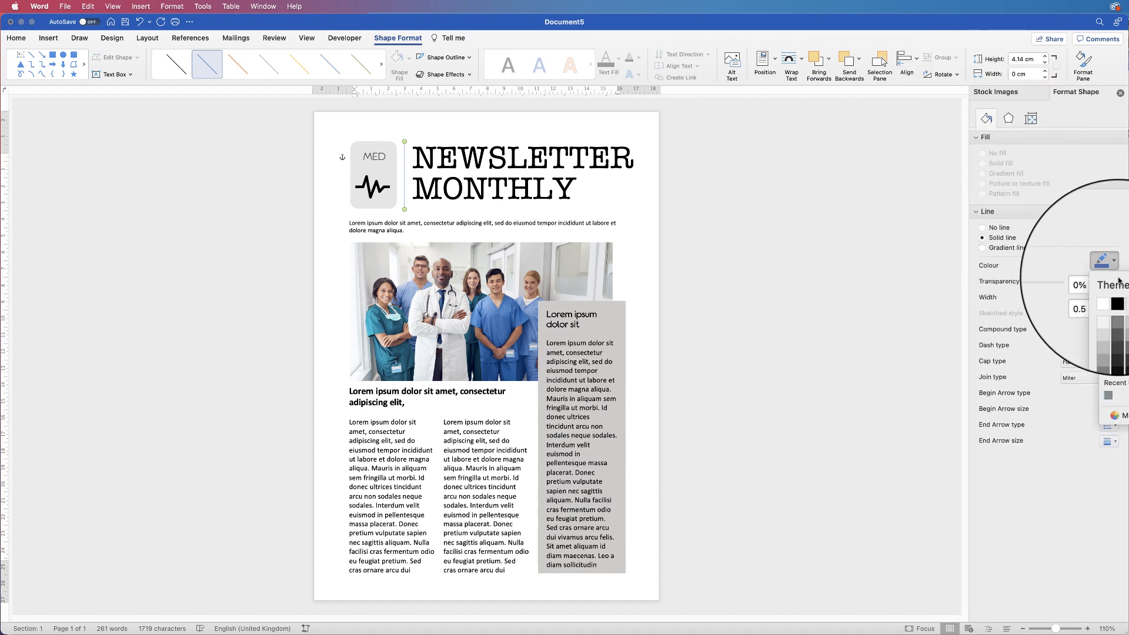
left_click(1126, 307)
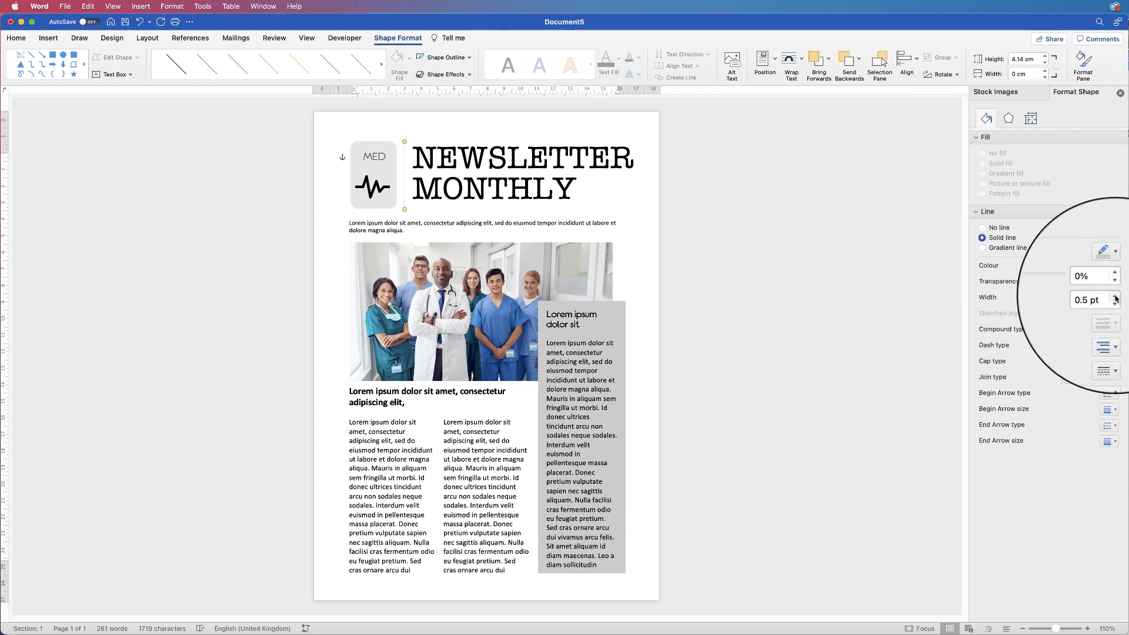
left_click(1116, 297)
left_click(1116, 296)
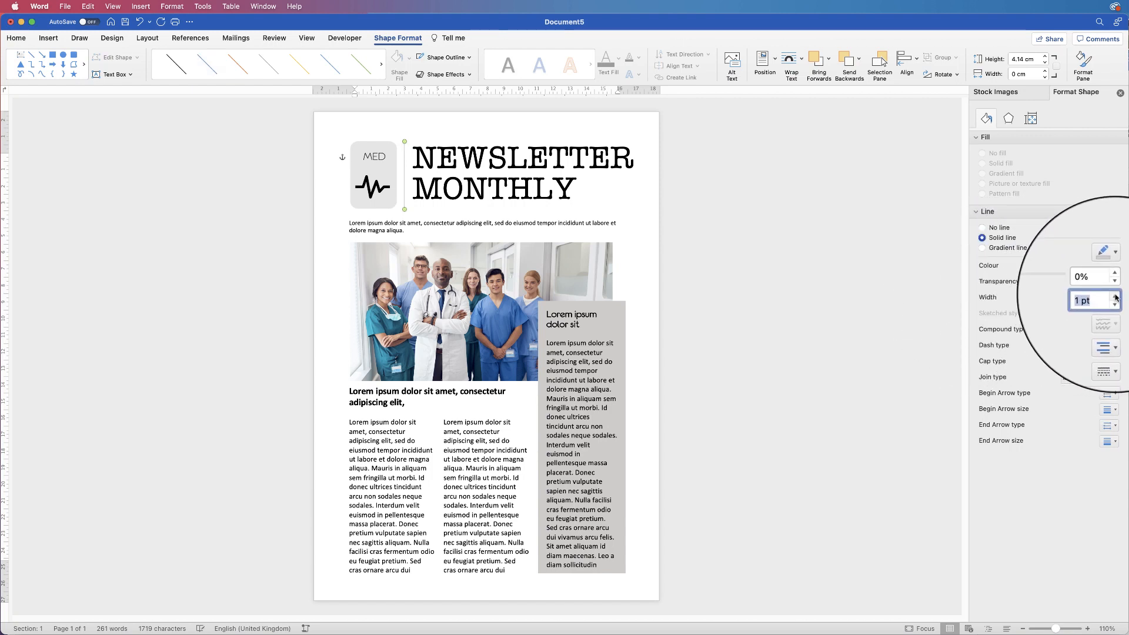
left_click(1116, 297)
left_click(1116, 296)
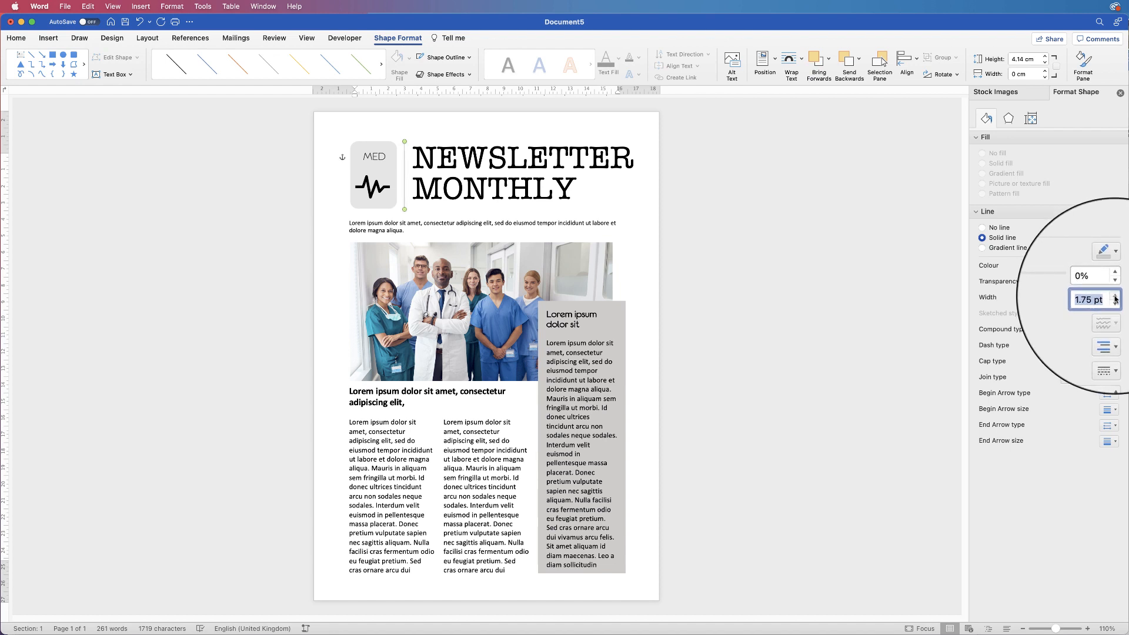
left_click(693, 229)
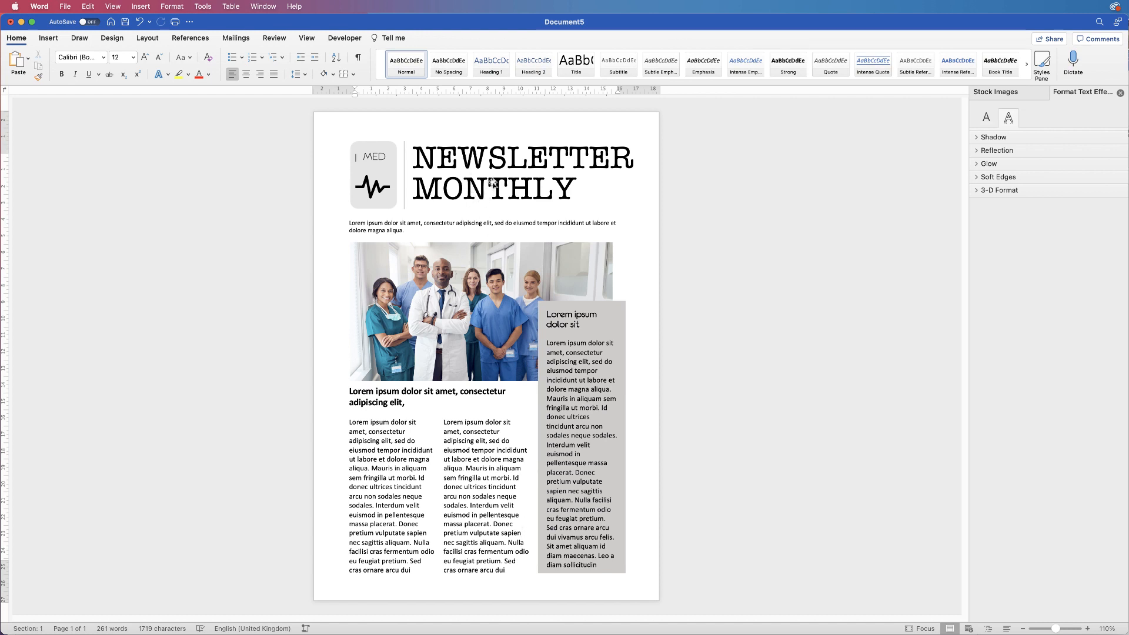
left_click(451, 510)
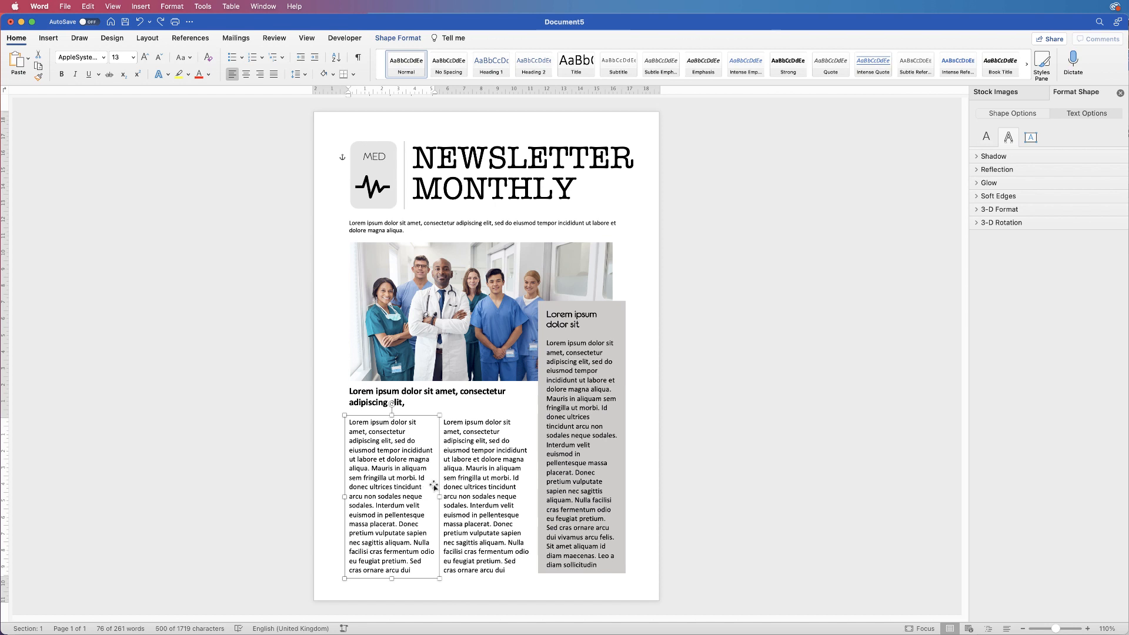
Shorten both body column boxes and settle the left column's text at 12 pt
left_click(477, 494, "shift")
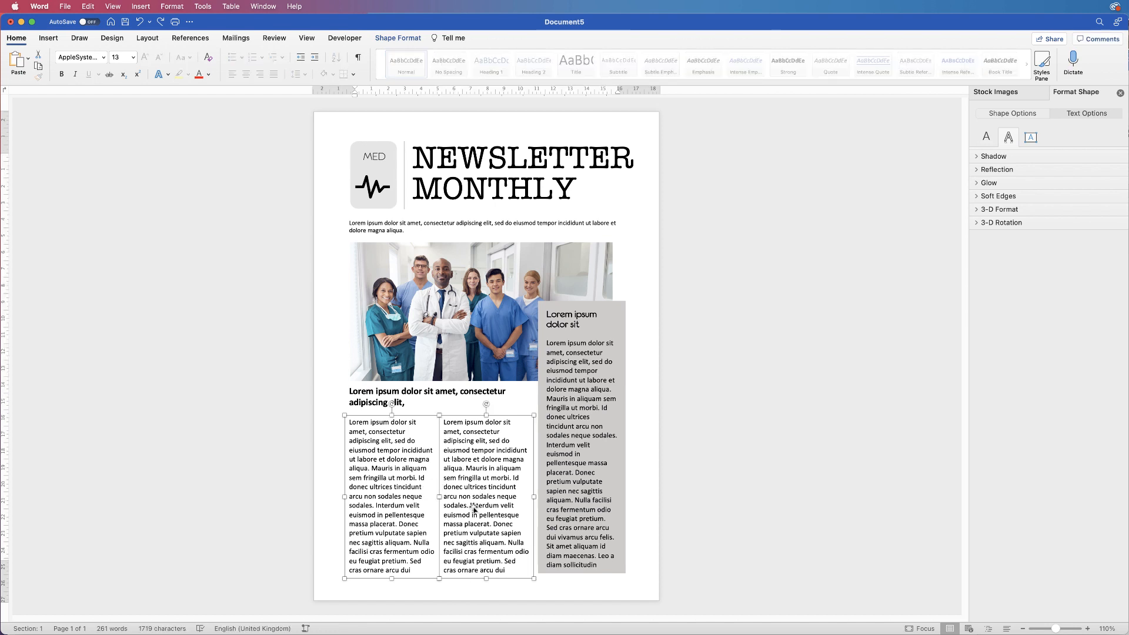
left_click_drag(392, 577, 392, 562)
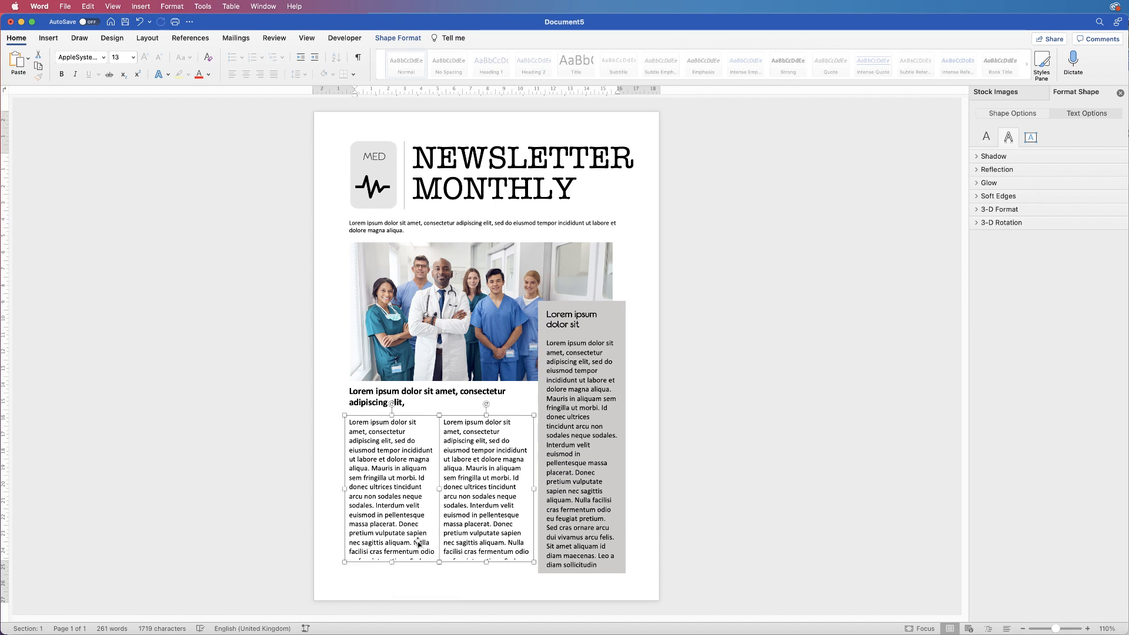
left_click(418, 543)
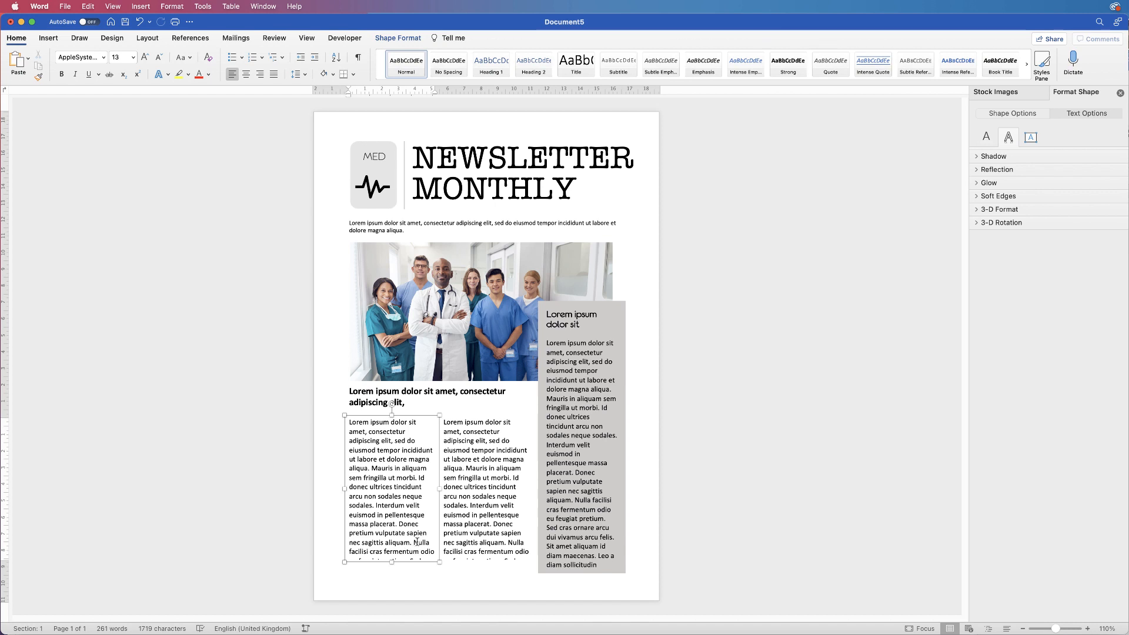
key("super+a")
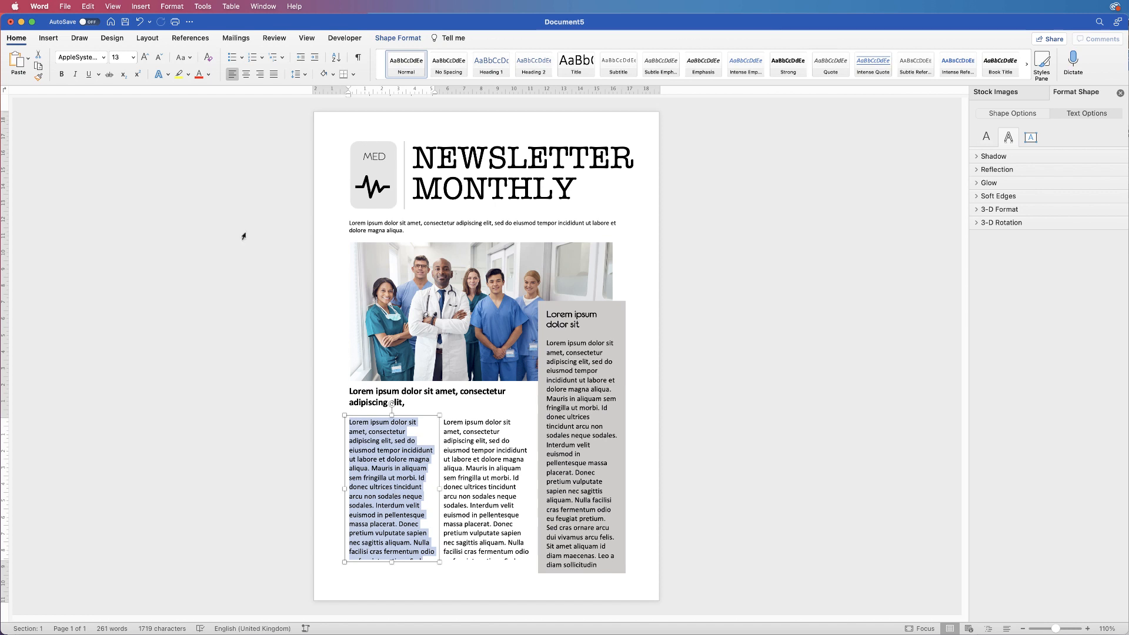
left_click(159, 62)
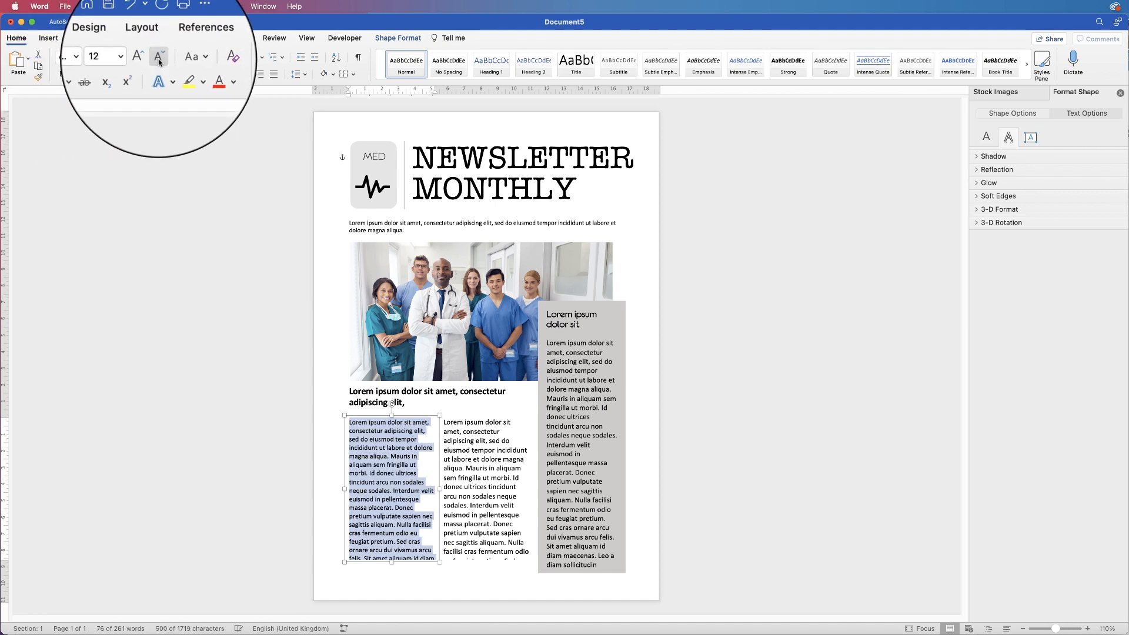
left_click(159, 62)
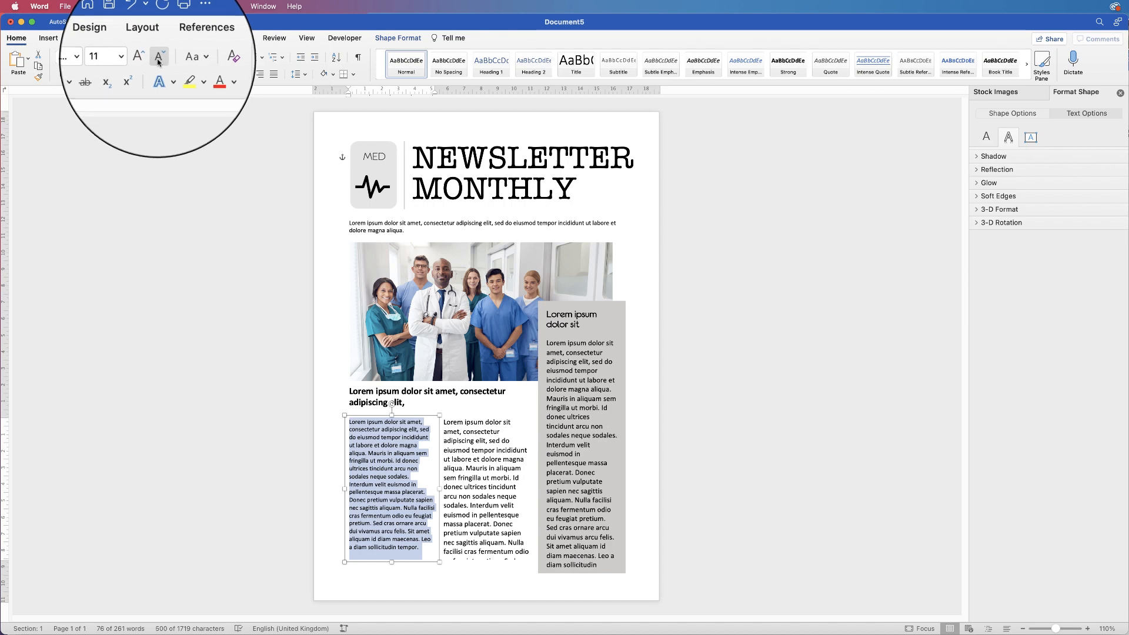
left_click(145, 59)
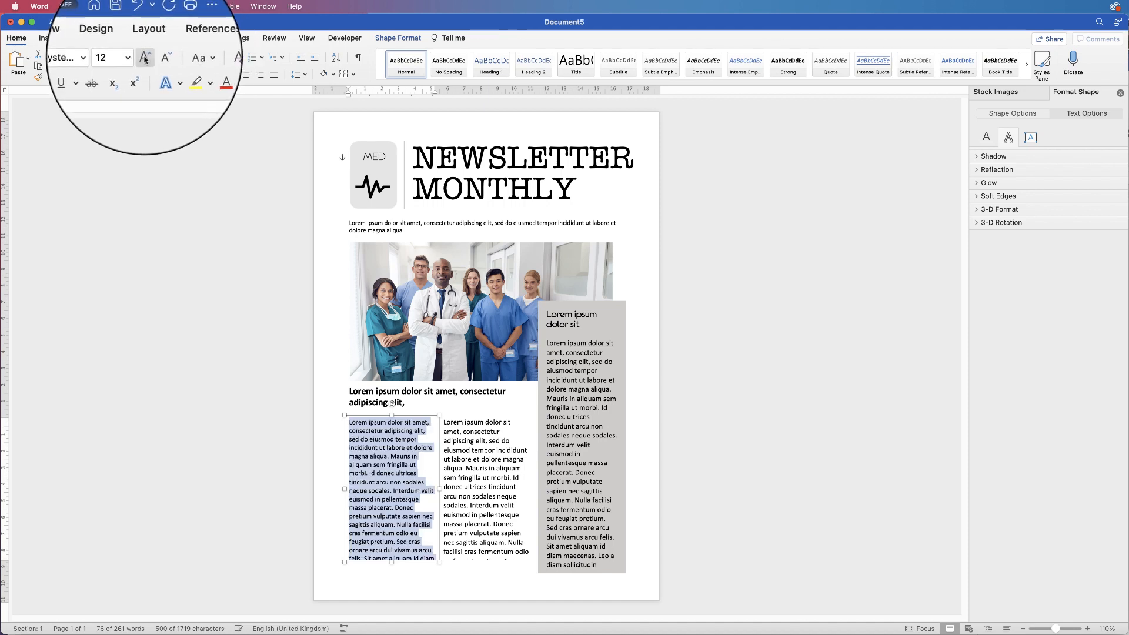
left_click(413, 538)
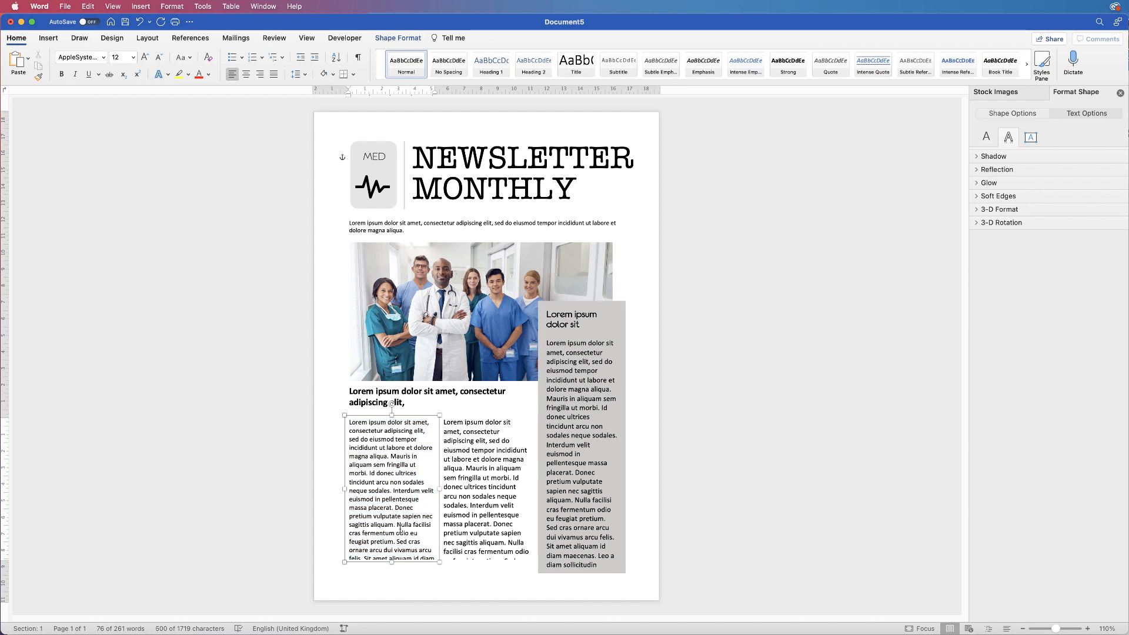
Delete the Interdum velit sentence from the left column and place the column boxes side by side
left_click_drag(394, 508, 396, 494)
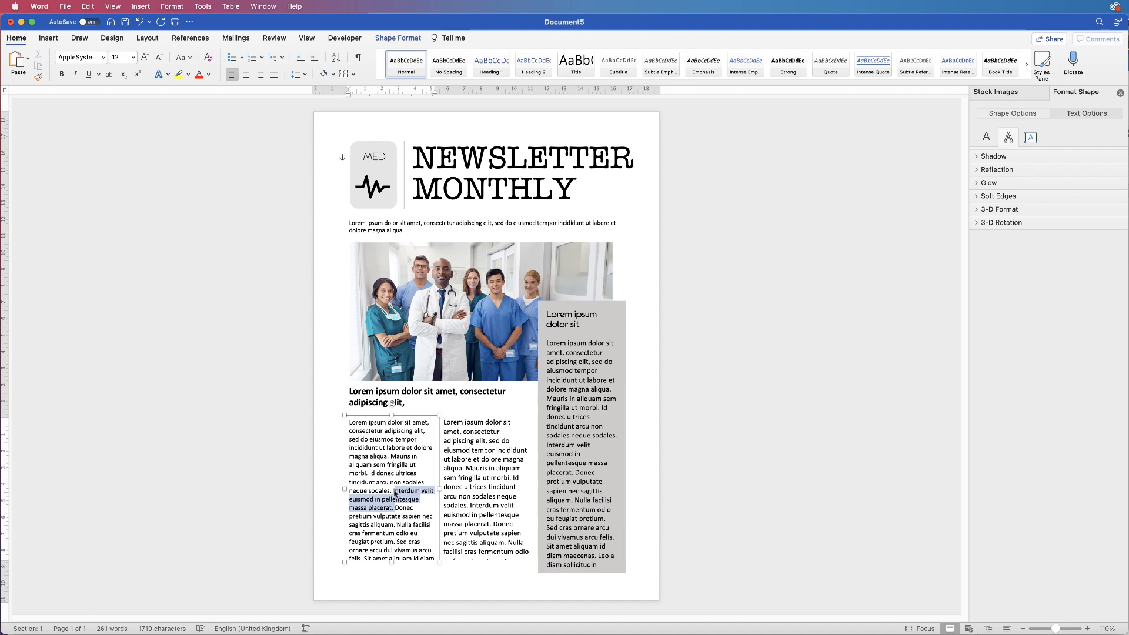
key("BackSpace")
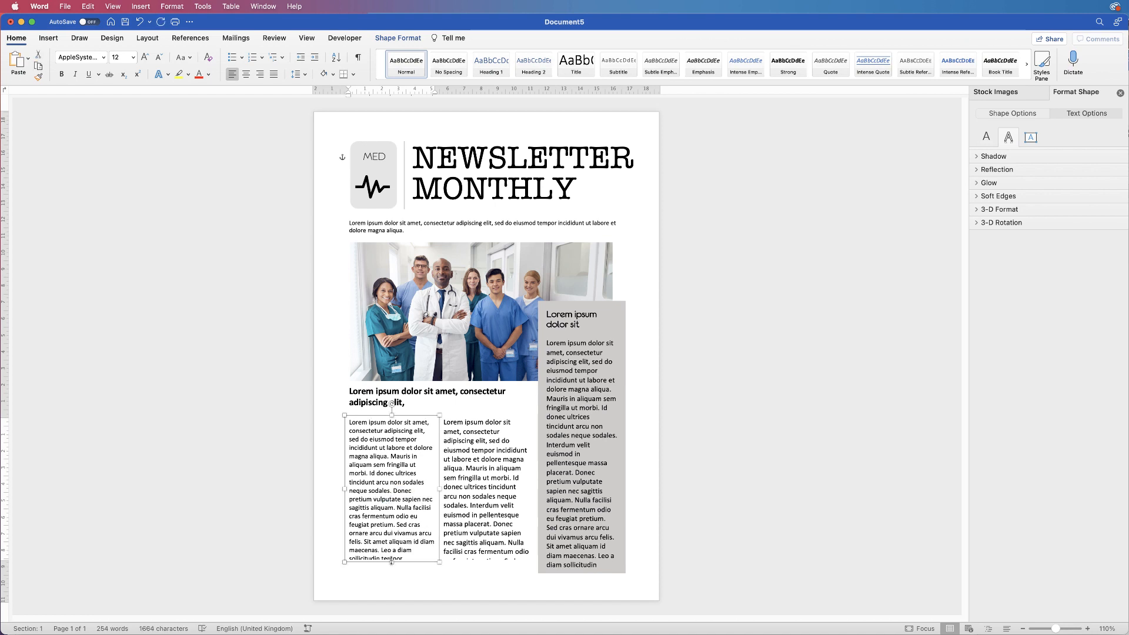
left_click_drag(391, 563, 391, 570)
left_click(475, 508)
left_click(422, 493)
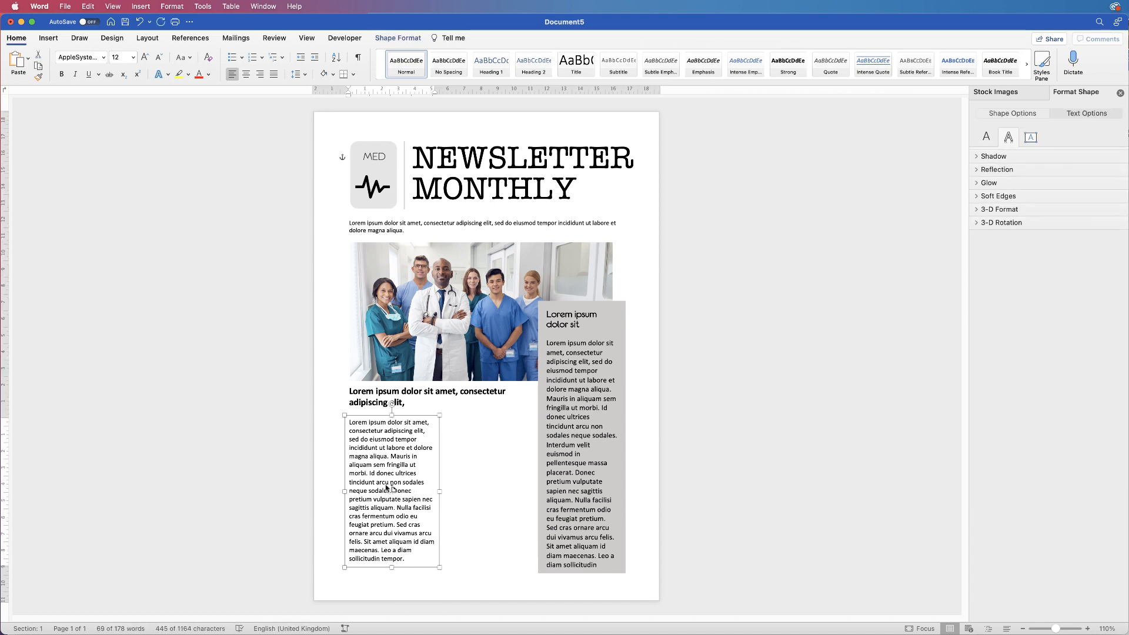
left_click_drag(387, 487, 477, 486)
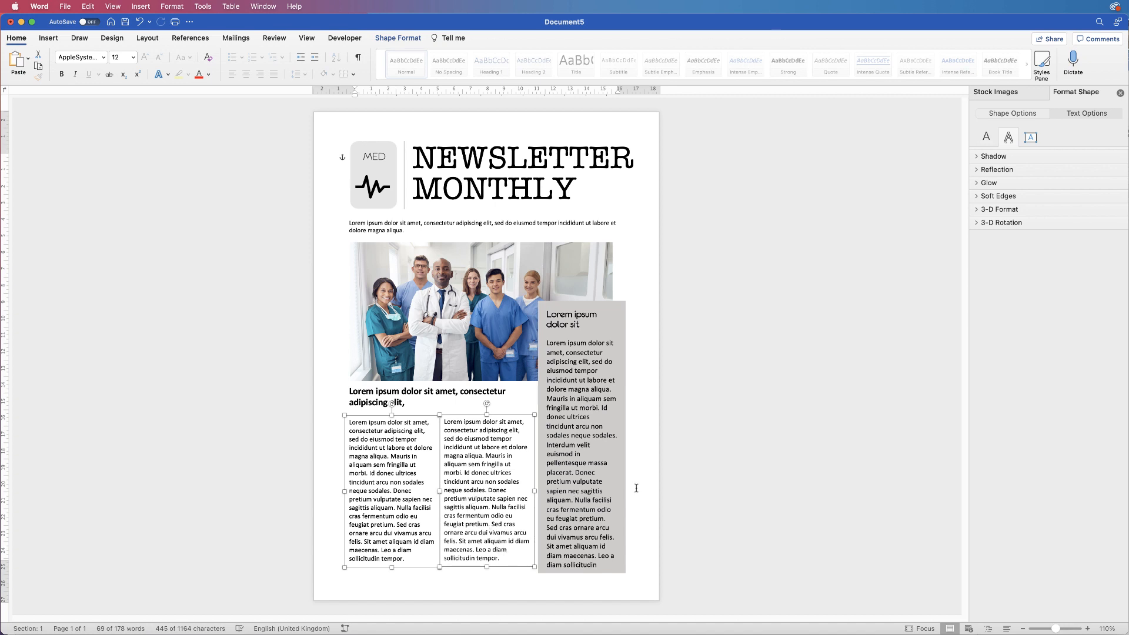
left_click(697, 489)
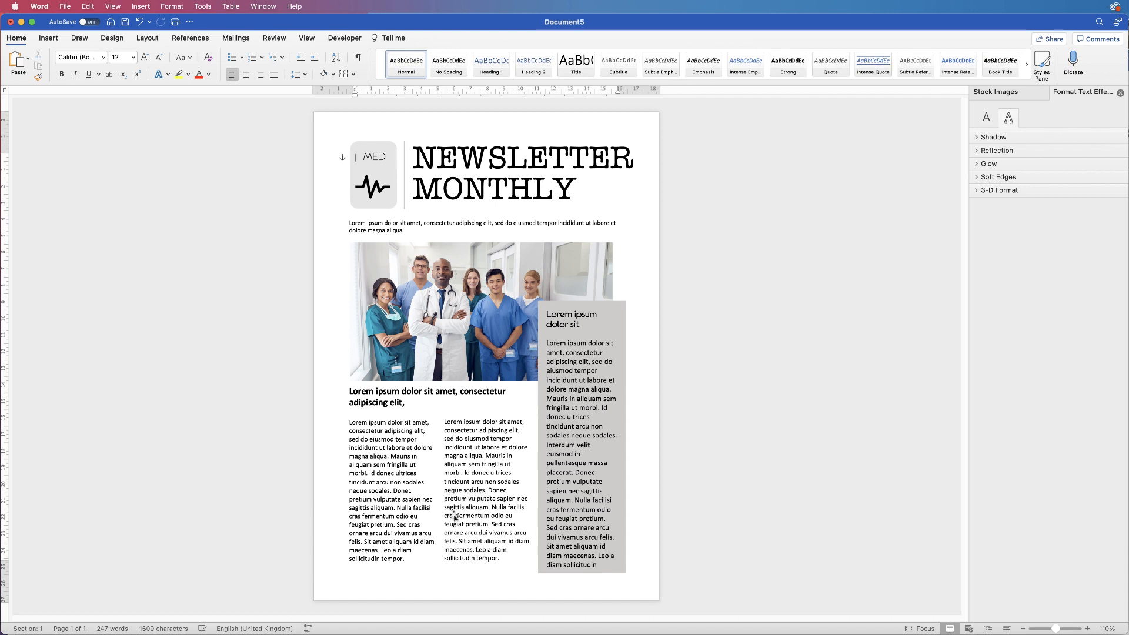
Shorten the grey sidebar box and delete its last words so it ends at 'diam maecenas.'
left_click(595, 522)
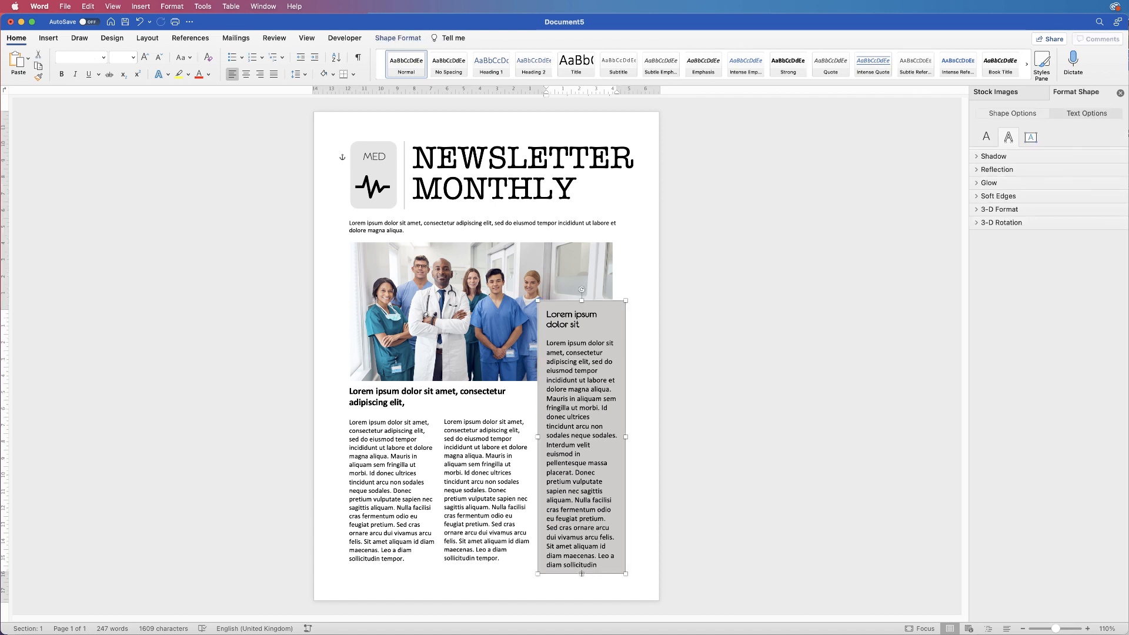
left_click_drag(582, 574, 608, 563)
left_click(600, 557)
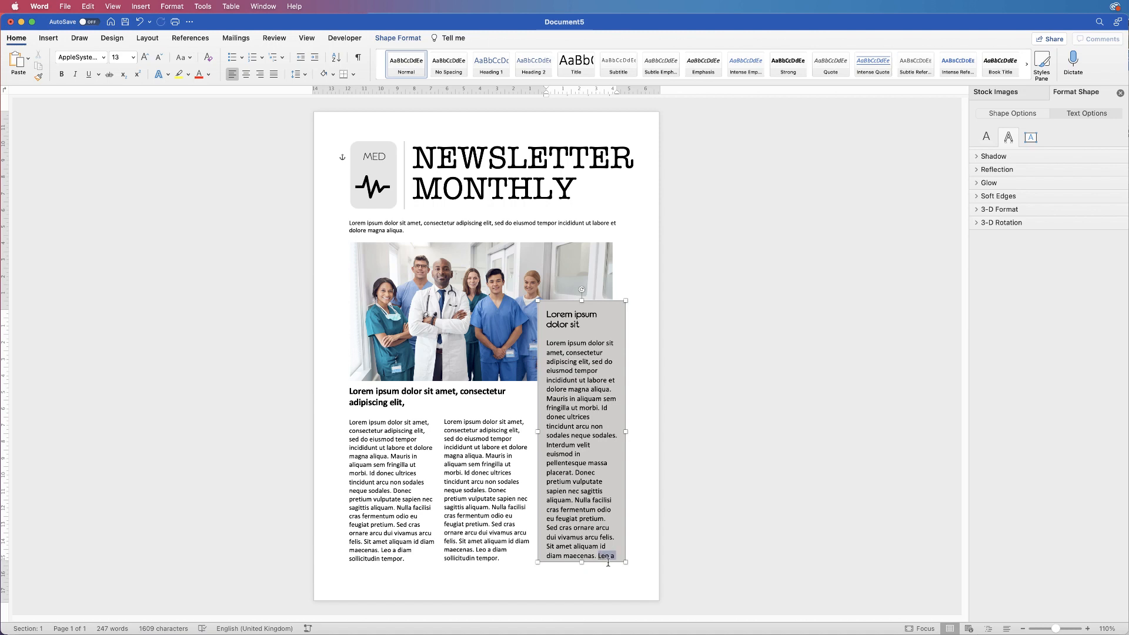
key("BackSpace")
left_click(386, 402)
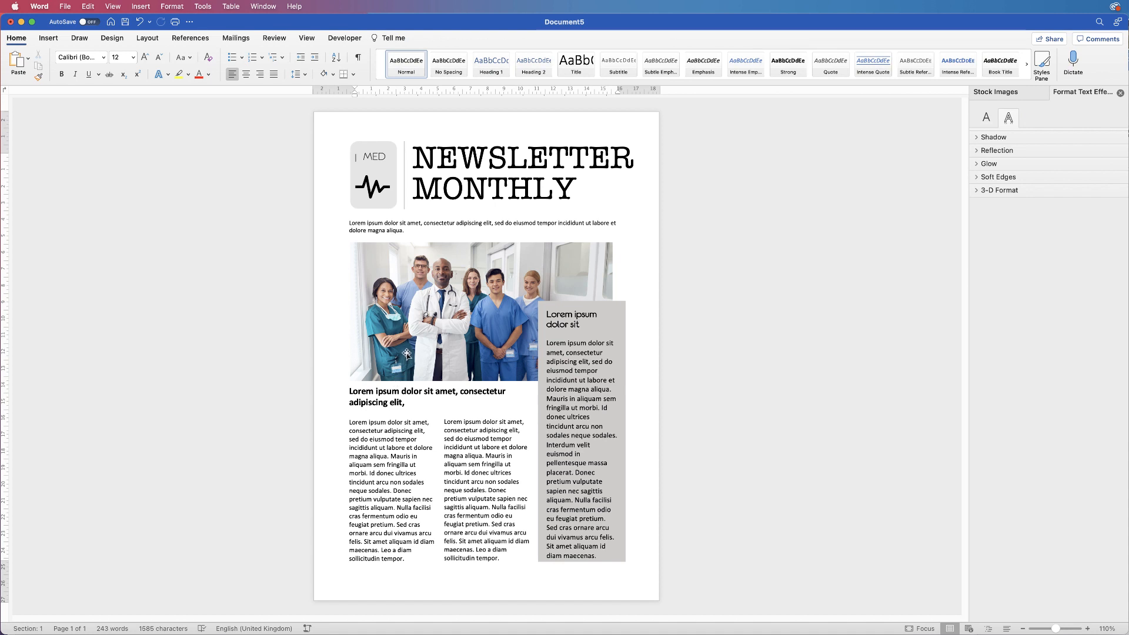
Crop the bottom of the team photo so it is 8.04 cm high
left_click(407, 353)
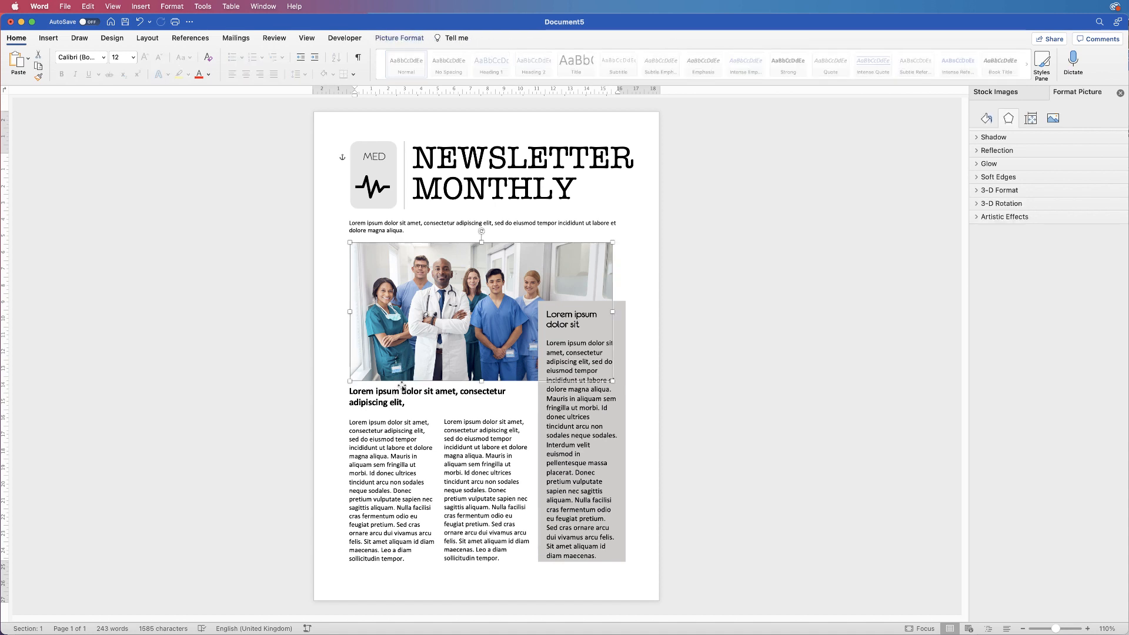
left_click(399, 37)
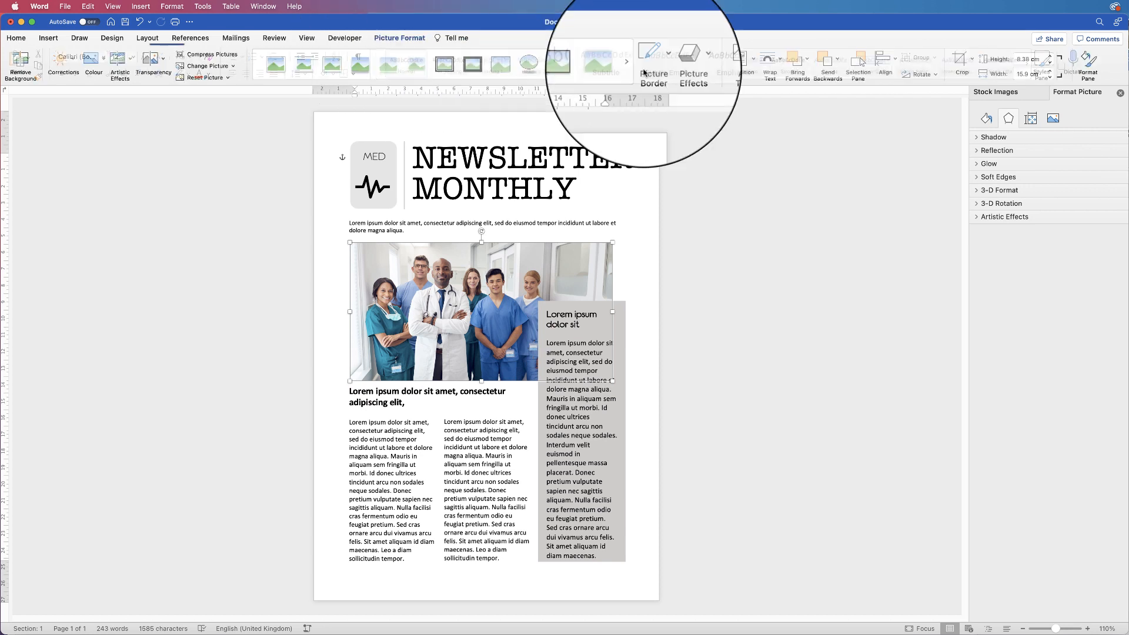
left_click(974, 59)
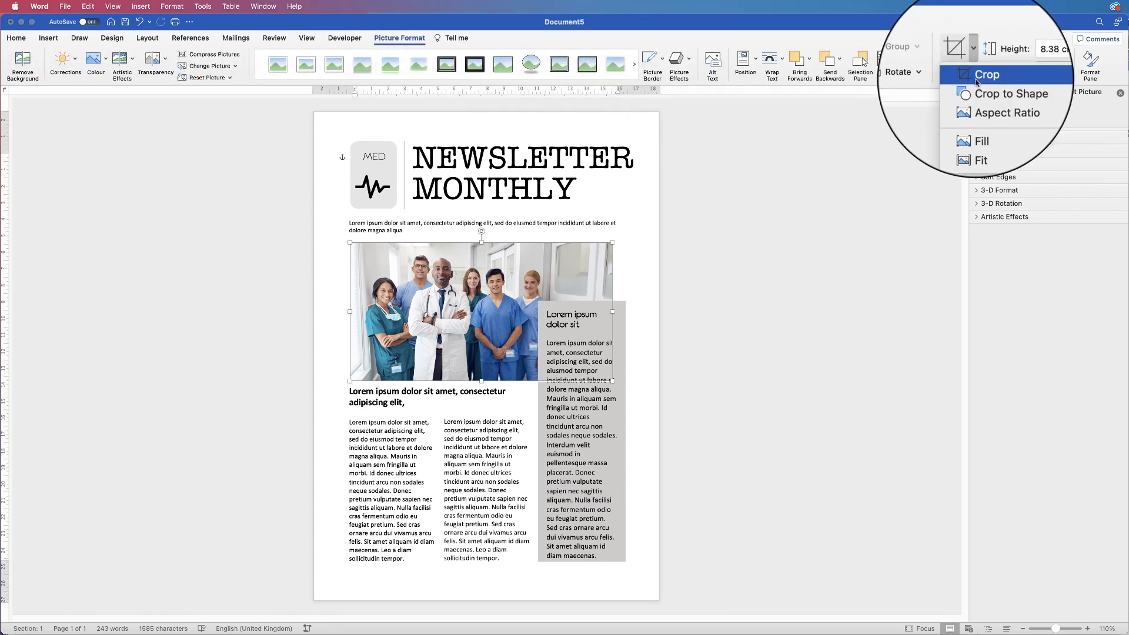
left_click(966, 76)
left_click_drag(475, 381, 482, 374)
left_click(963, 59)
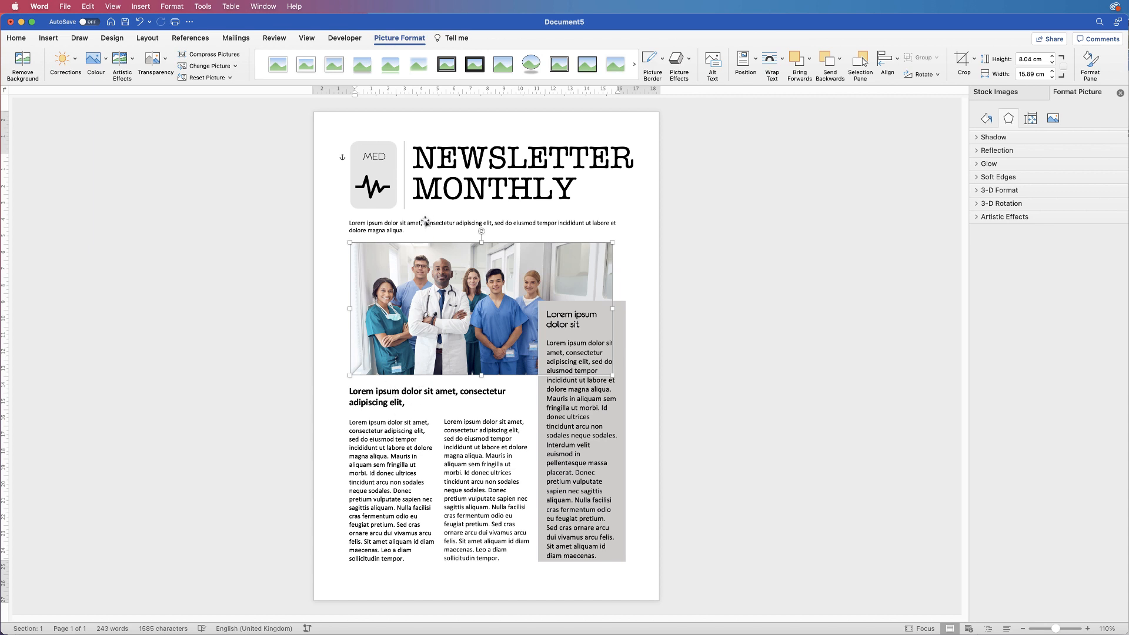
left_click(693, 331)
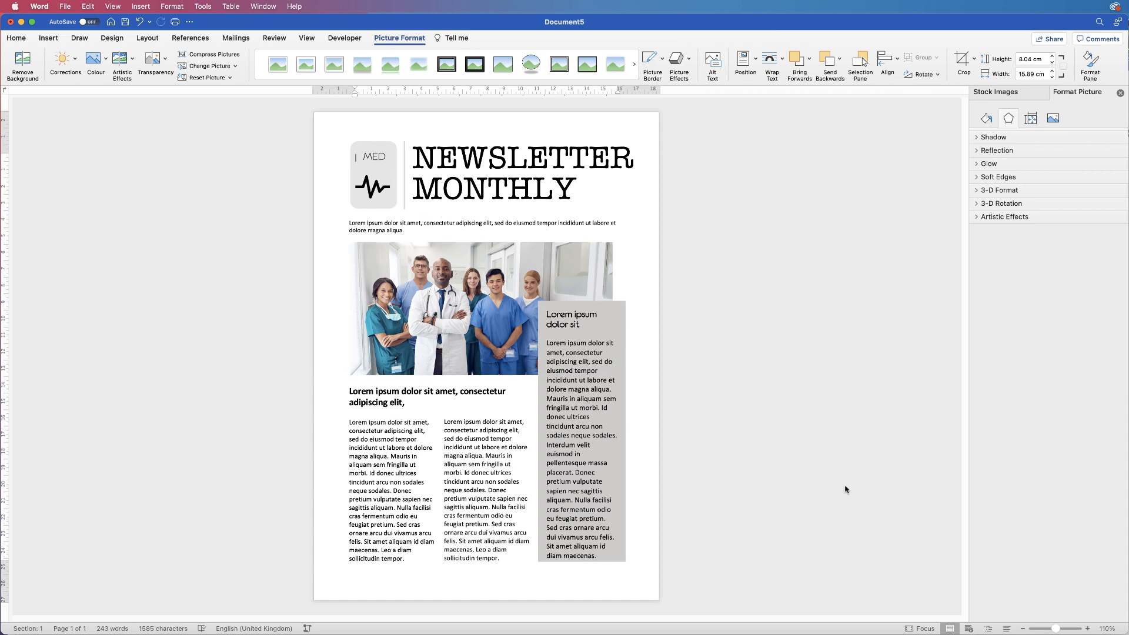
left_click(1051, 629)
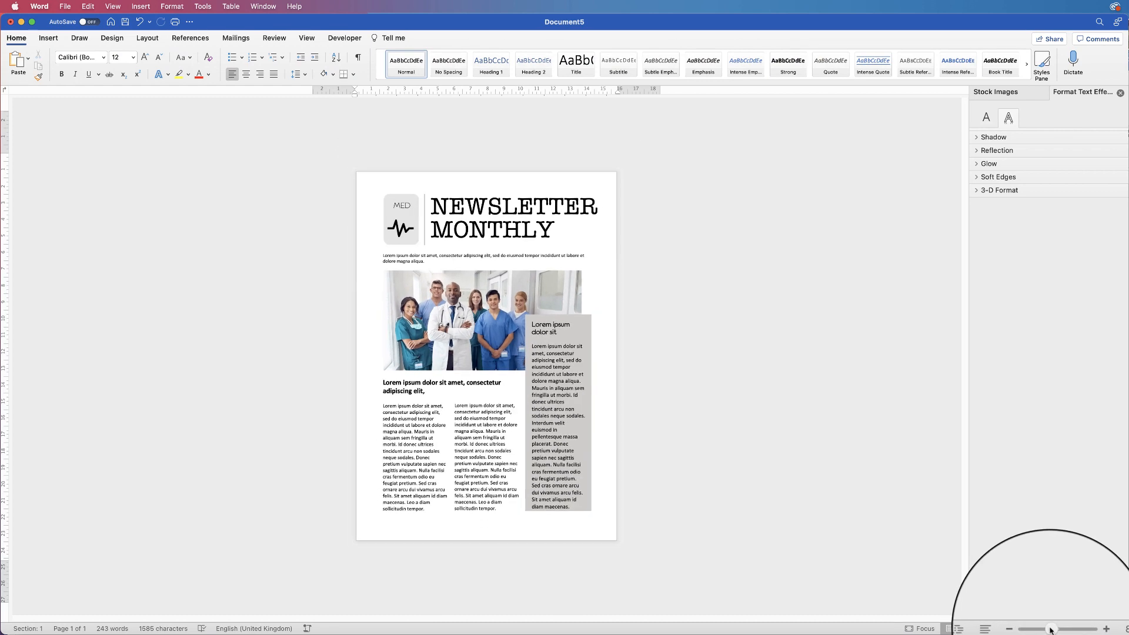
left_click_drag(1052, 629, 1040, 631)
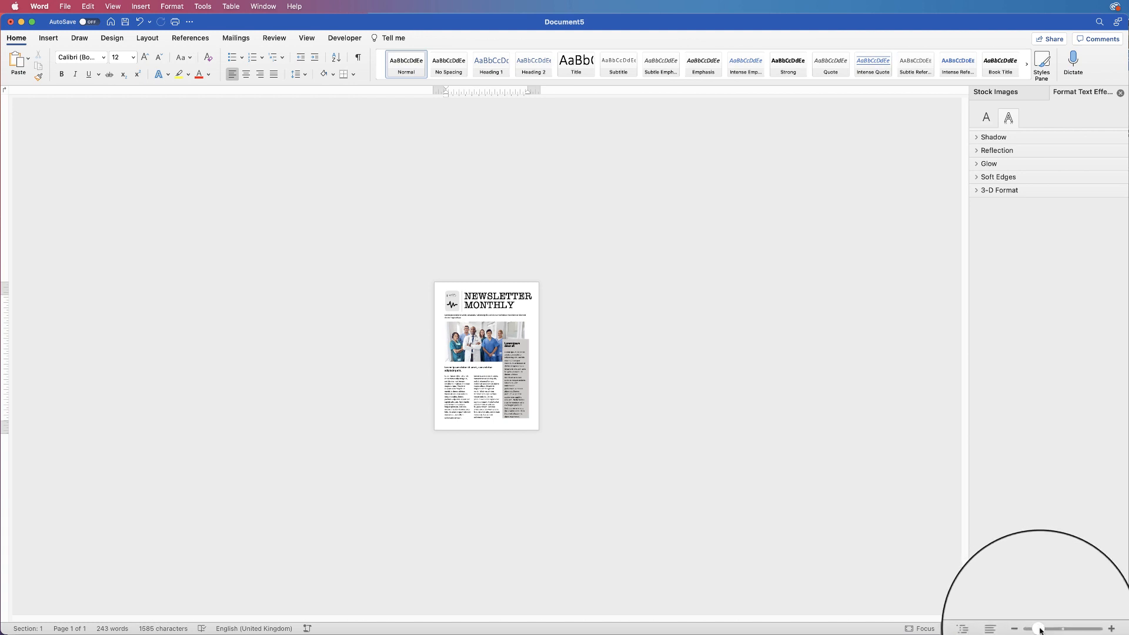
left_click_drag(1040, 631, 1059, 631)
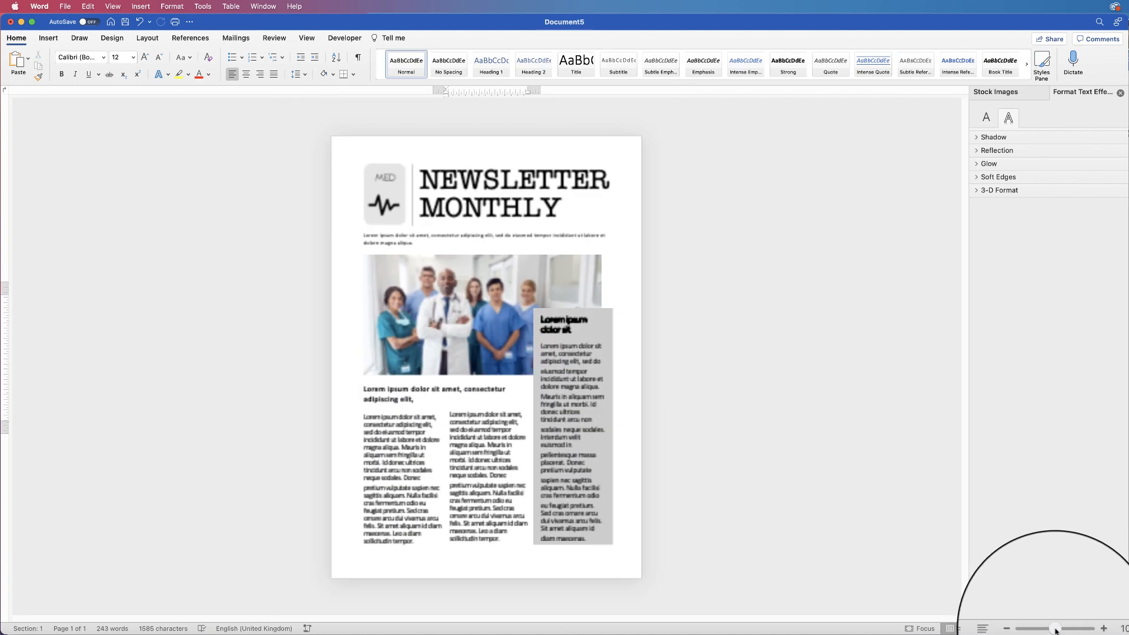
left_click(1088, 630)
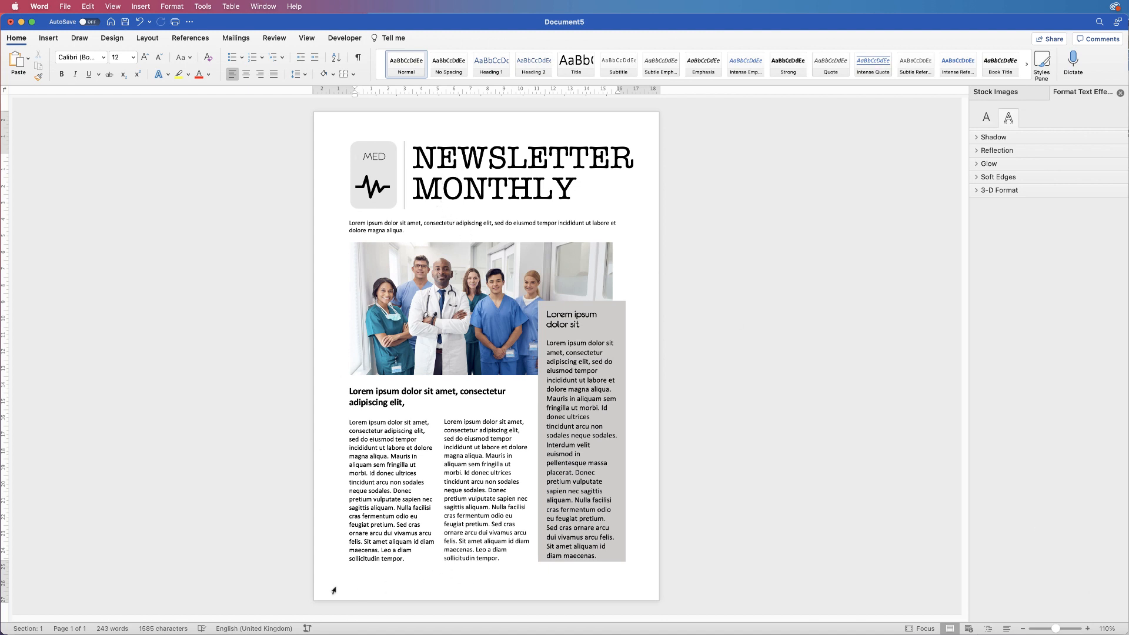
Draw a text box at the left side of the footer
double_click(402, 586)
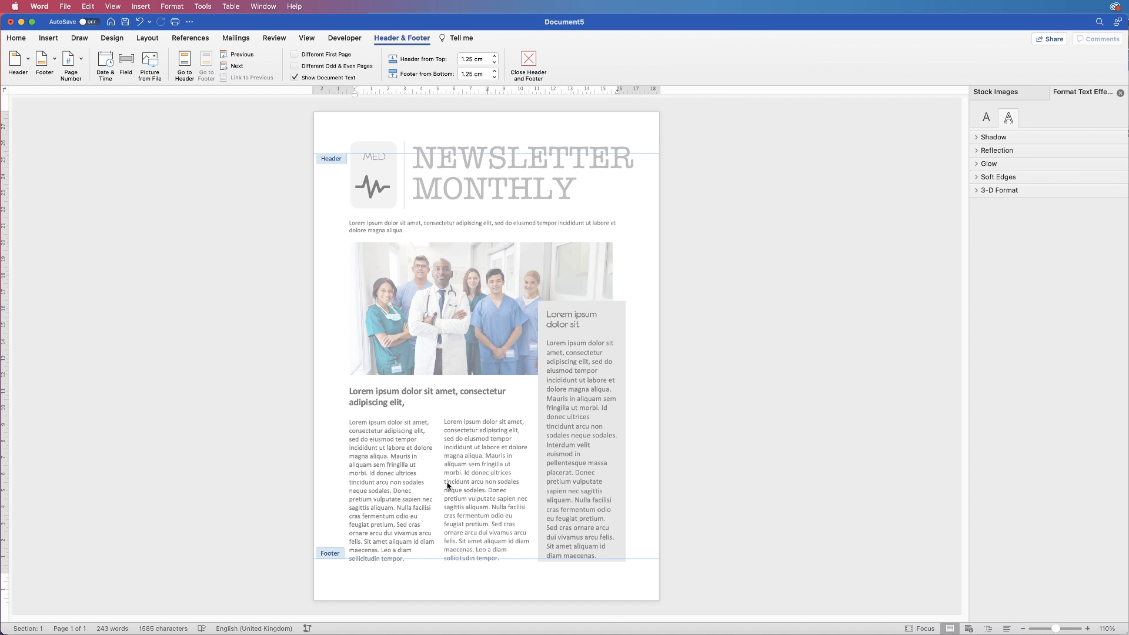
left_click(48, 38)
left_click(705, 59)
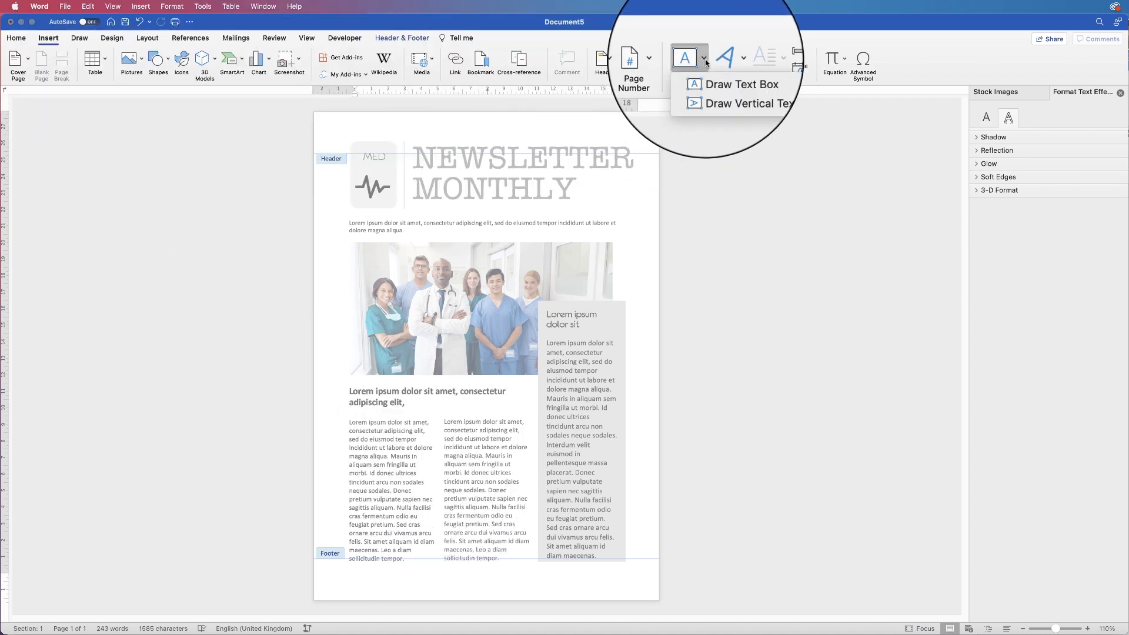
left_click(711, 74)
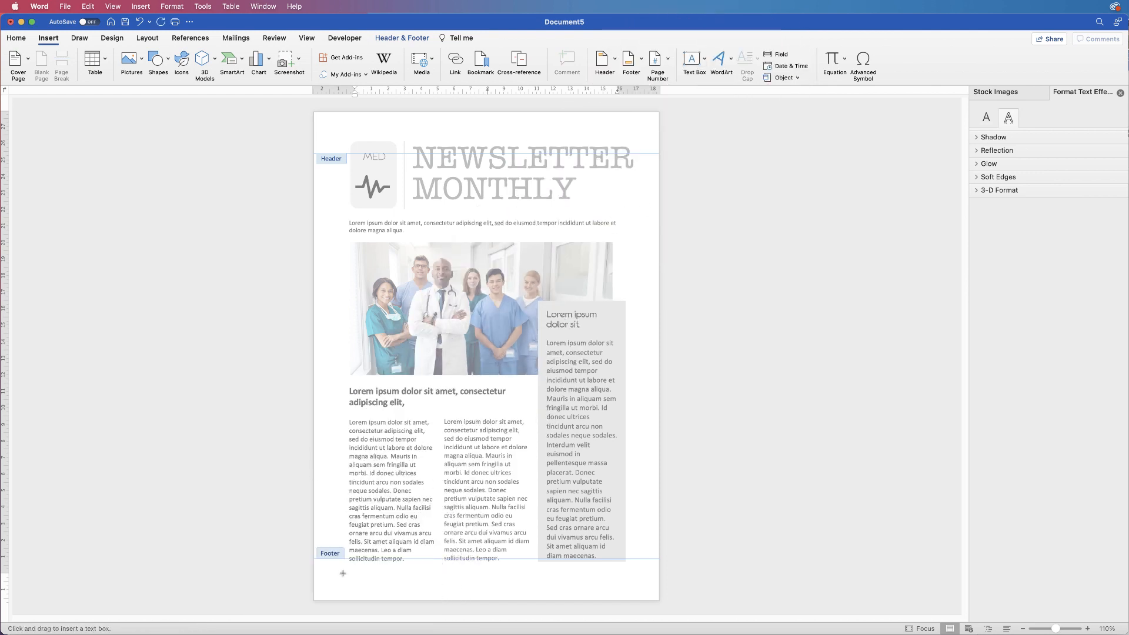
mouse_move(350, 572)
left_mouse_down()
mouse_move(356, 586)
mouse_move(440, 588)
left_mouse_up()
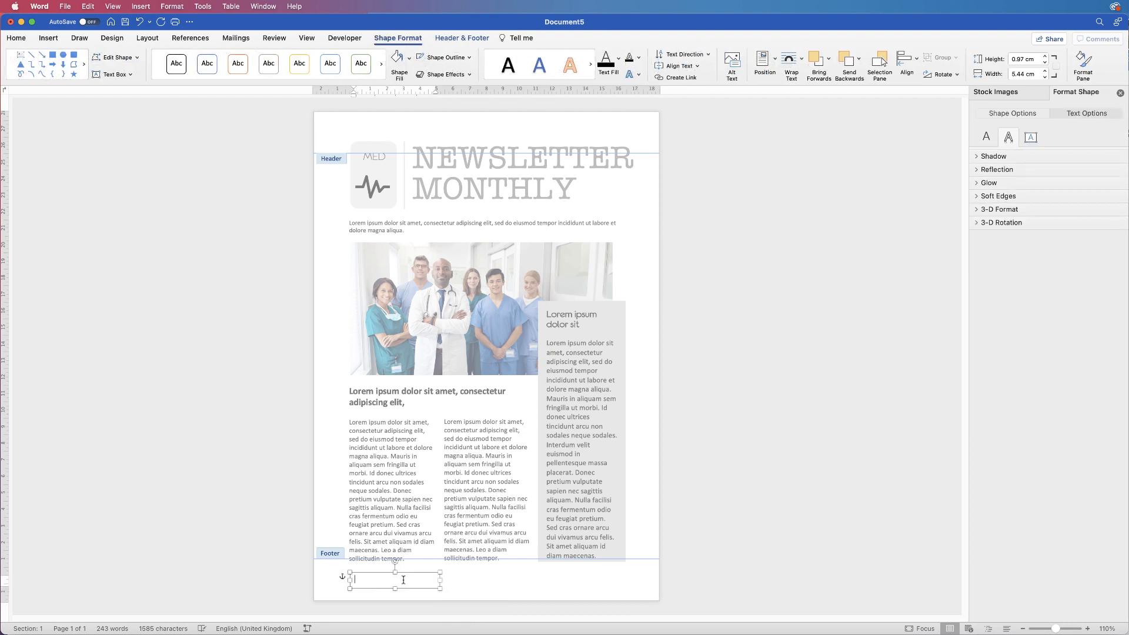
left_click(387, 583)
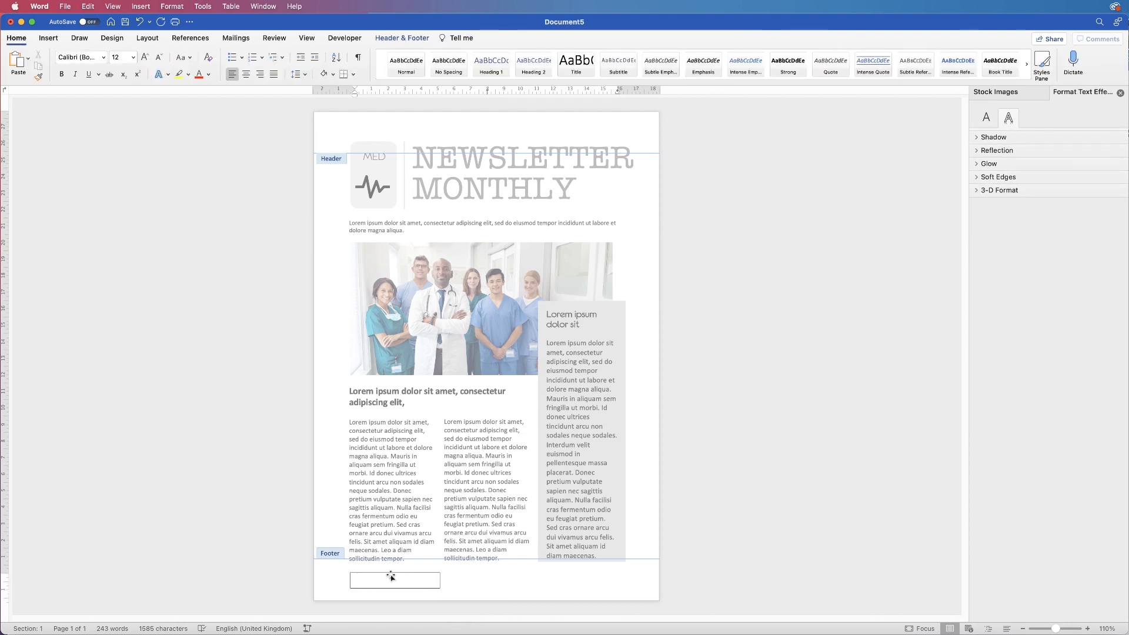
left_click(392, 576)
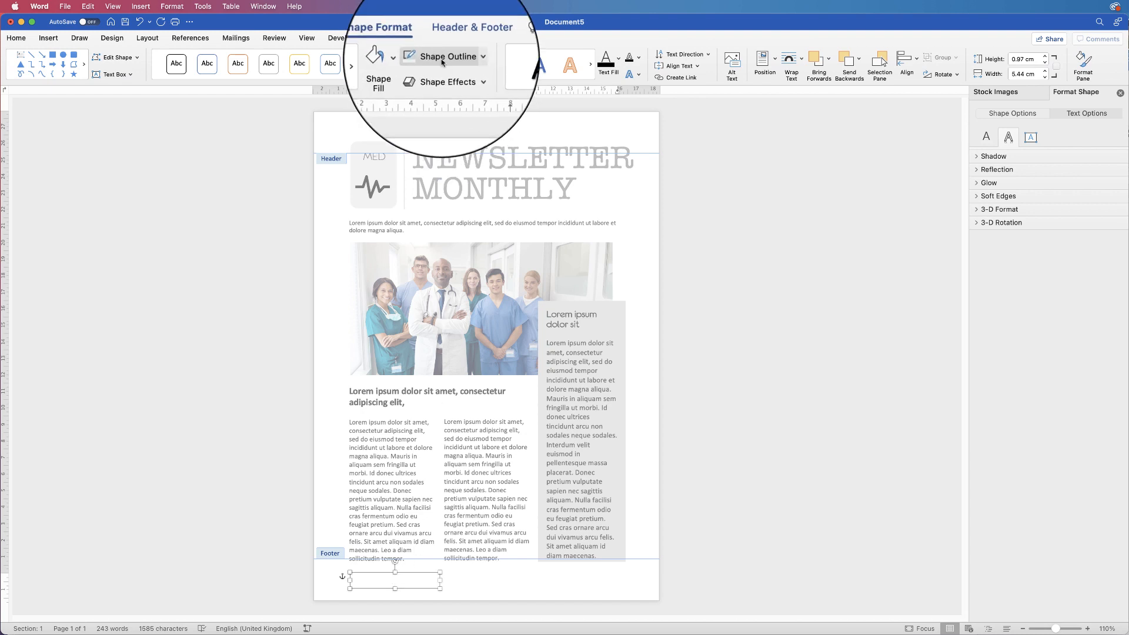
Set the footer text box's outline and fill to none
left_click(470, 61)
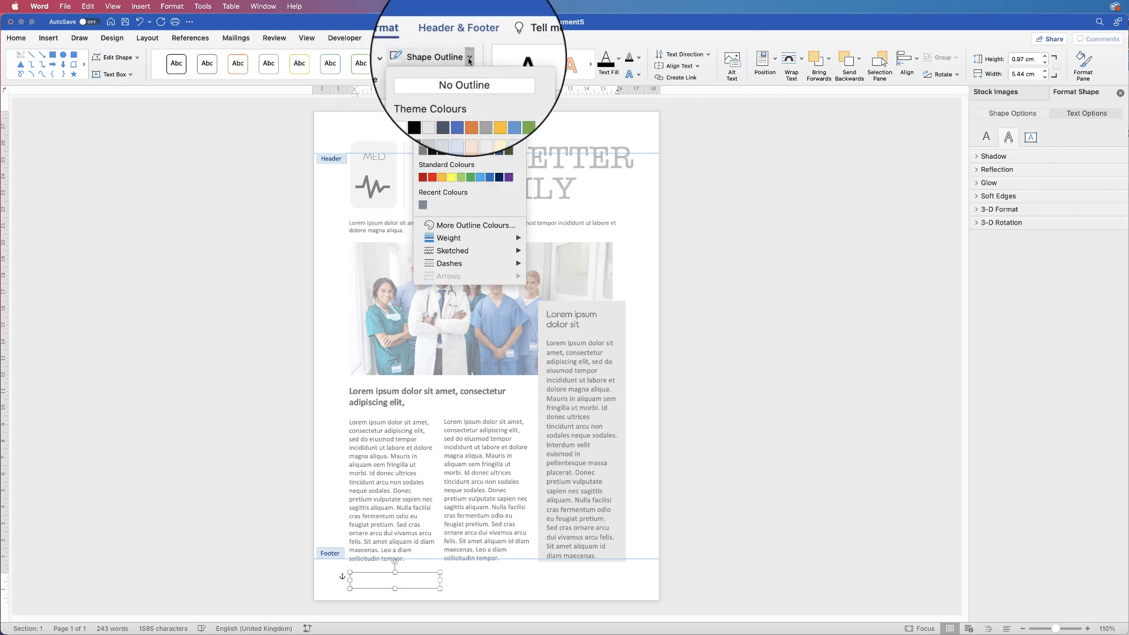
left_click(442, 78)
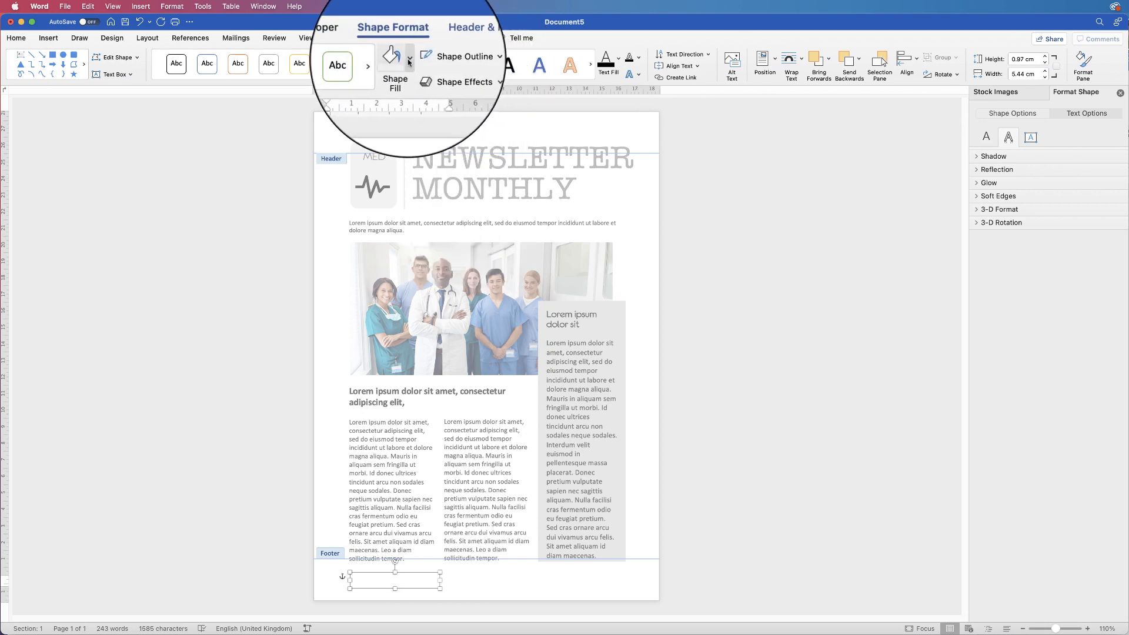
left_click(412, 63)
left_click(409, 78)
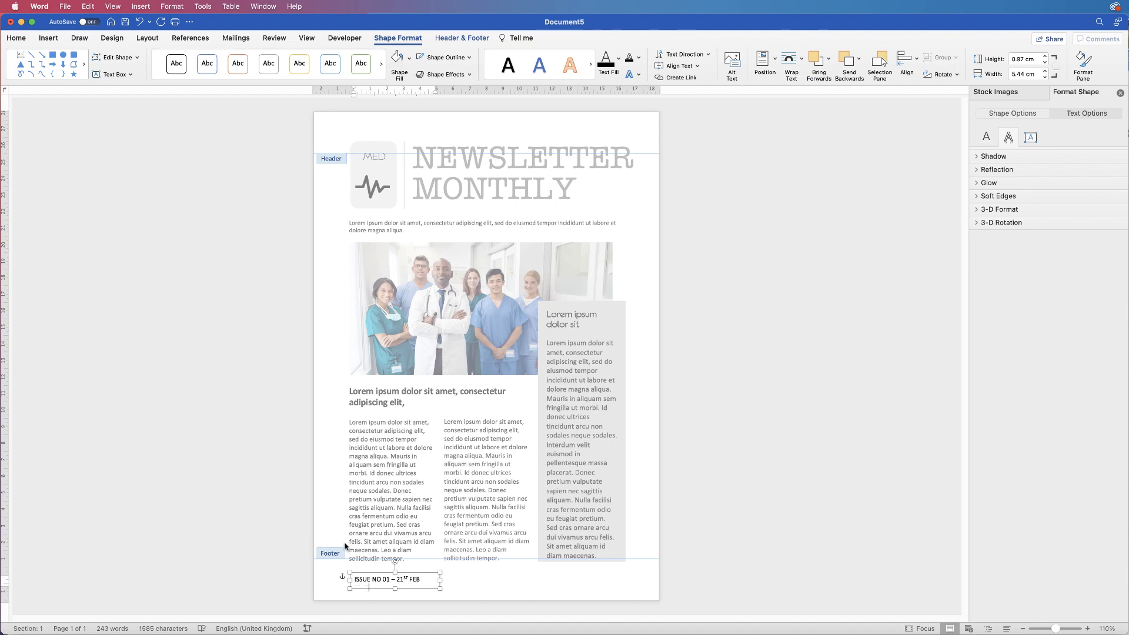
Widen the footer box to reveal 2012 and shrink the issue line to 9 pt
left_click_drag(440, 580, 460, 580)
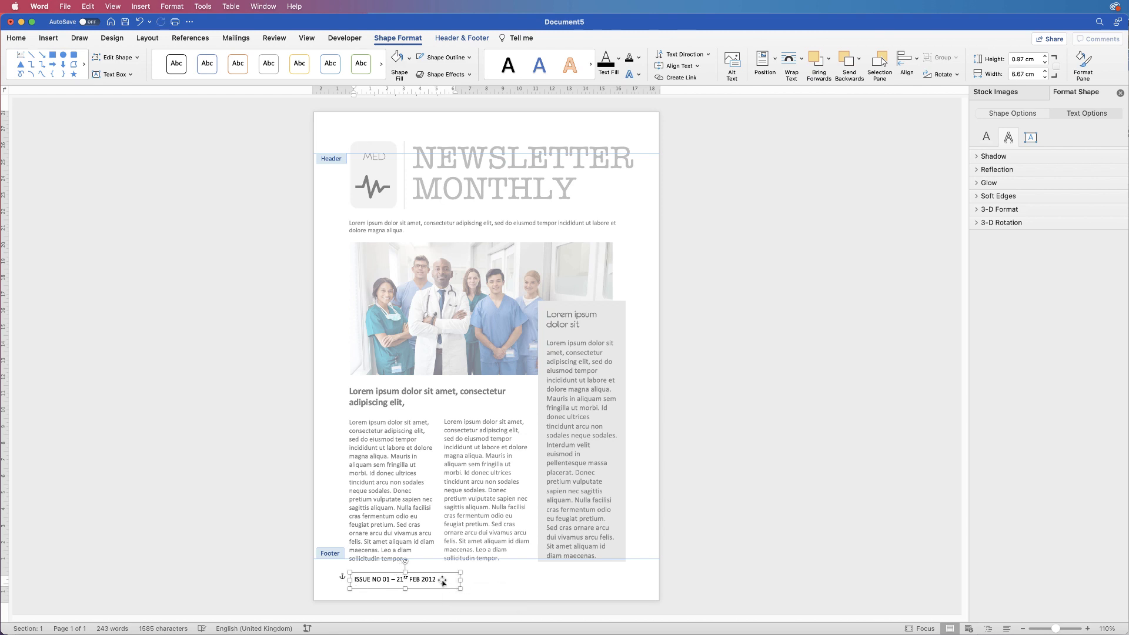
triple_click(438, 583)
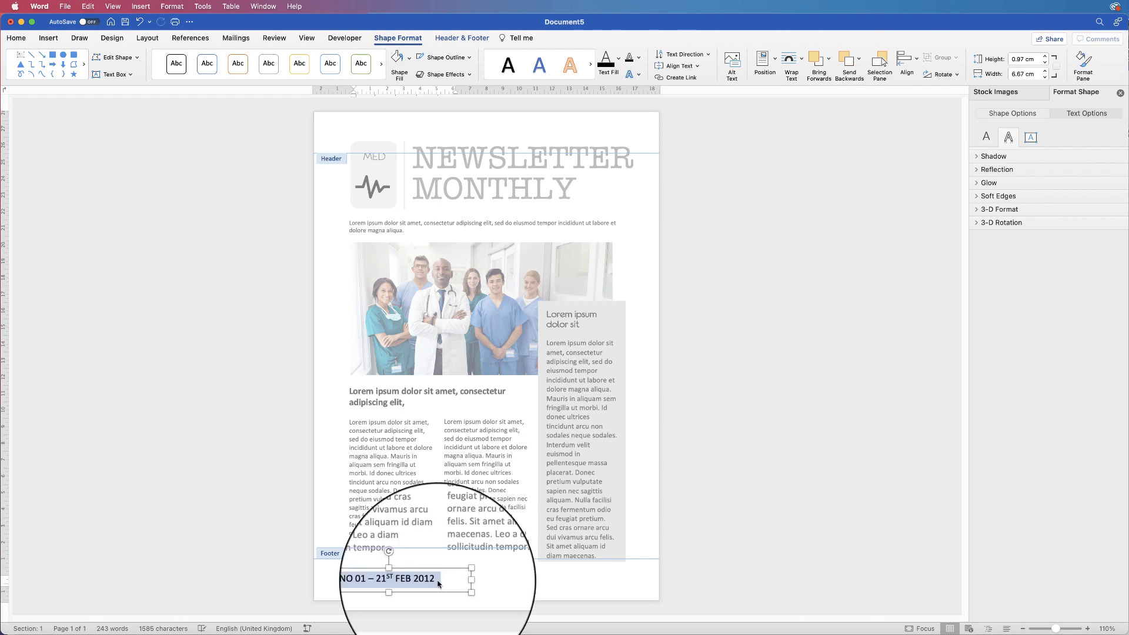
left_click(17, 39)
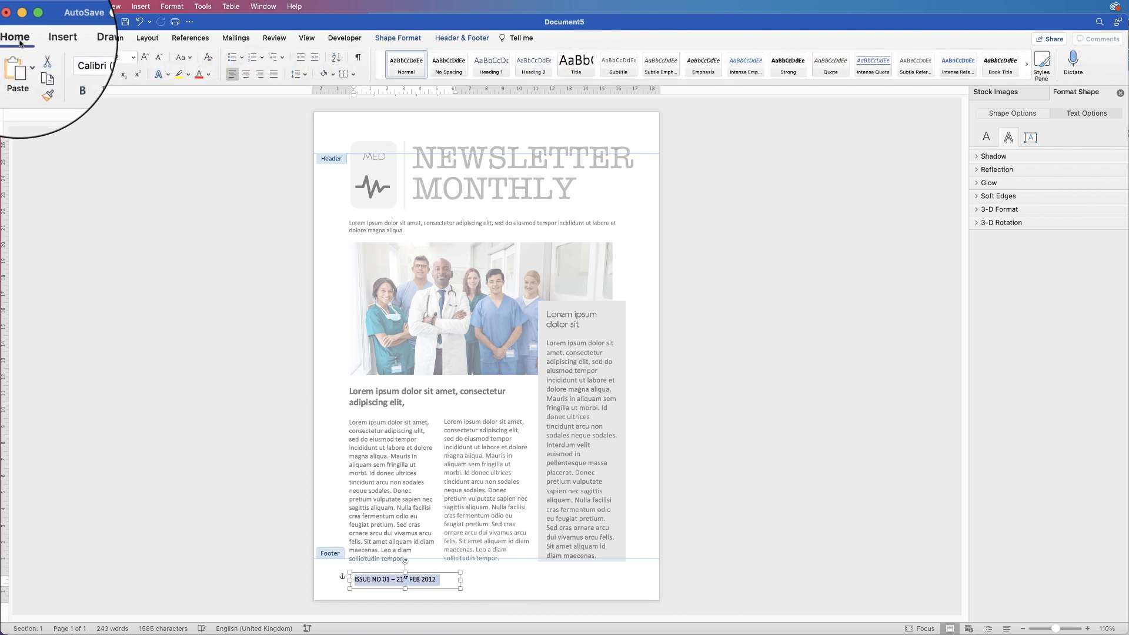
left_click(159, 61)
left_click(159, 60)
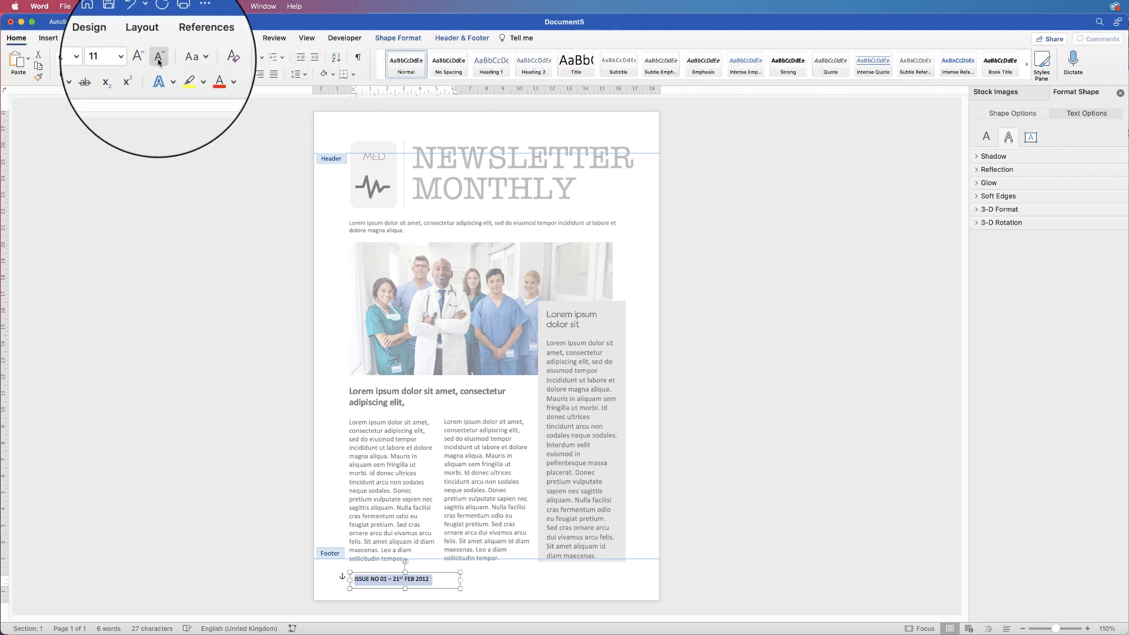
left_click(159, 61)
left_click(159, 61)
left_click(159, 60)
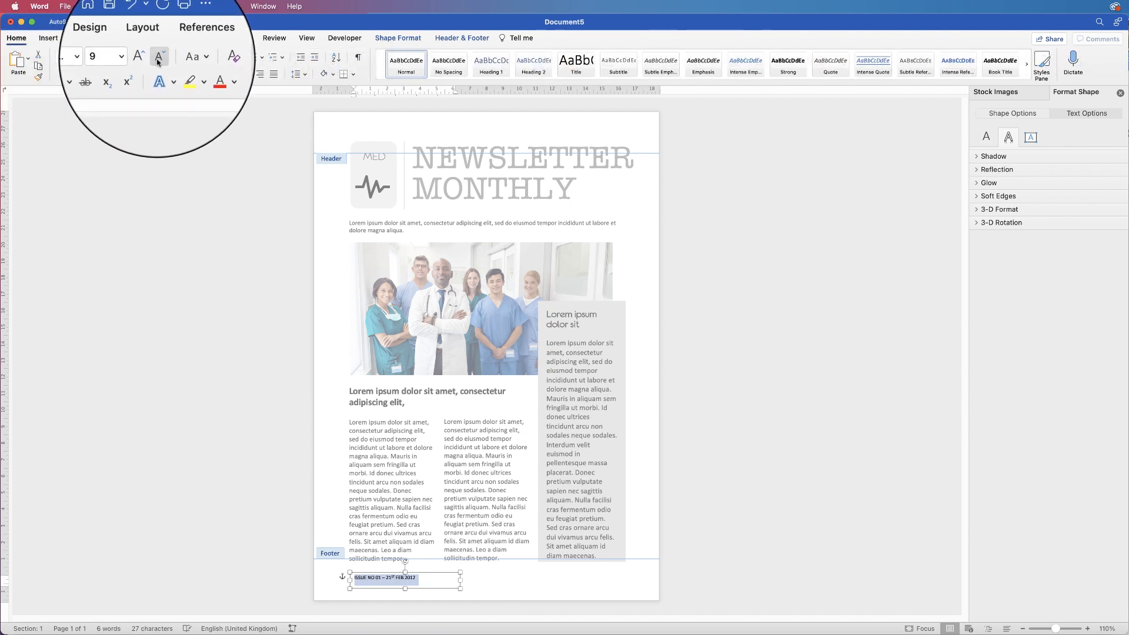
Move the footer issue box slightly left and check it from the page view
left_click_drag(380, 573, 373, 573)
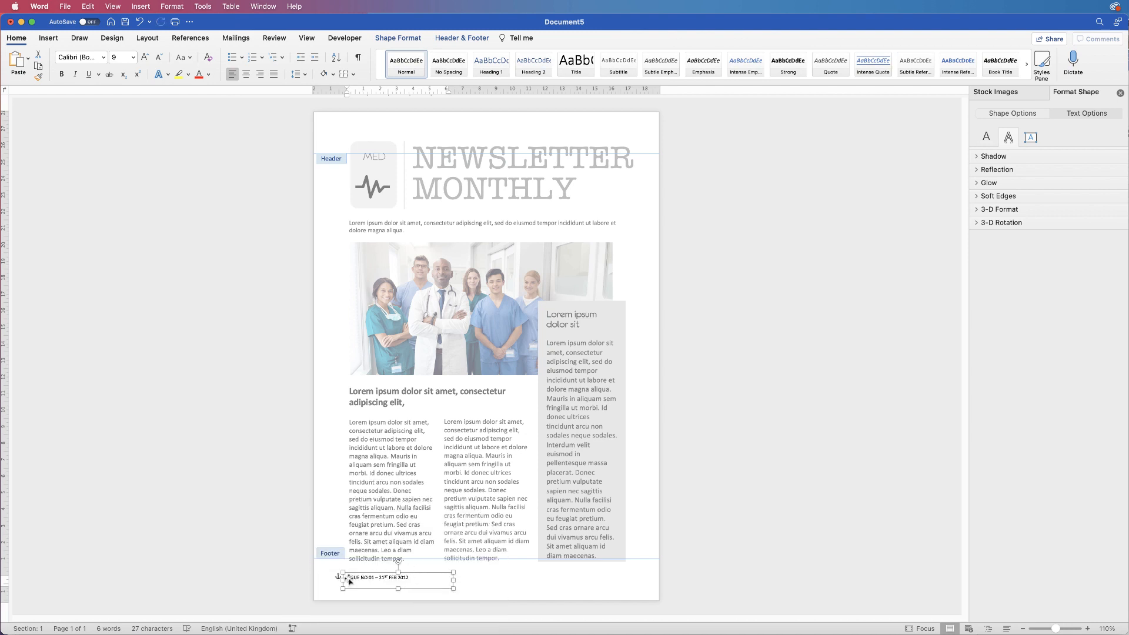
left_click(490, 588)
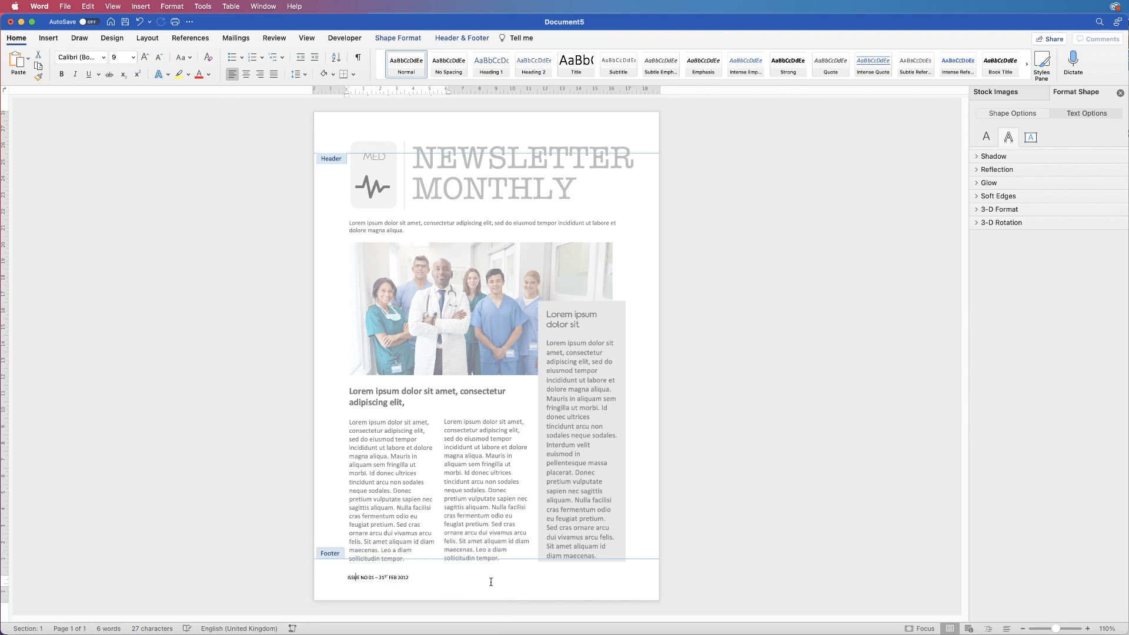
left_click(401, 581)
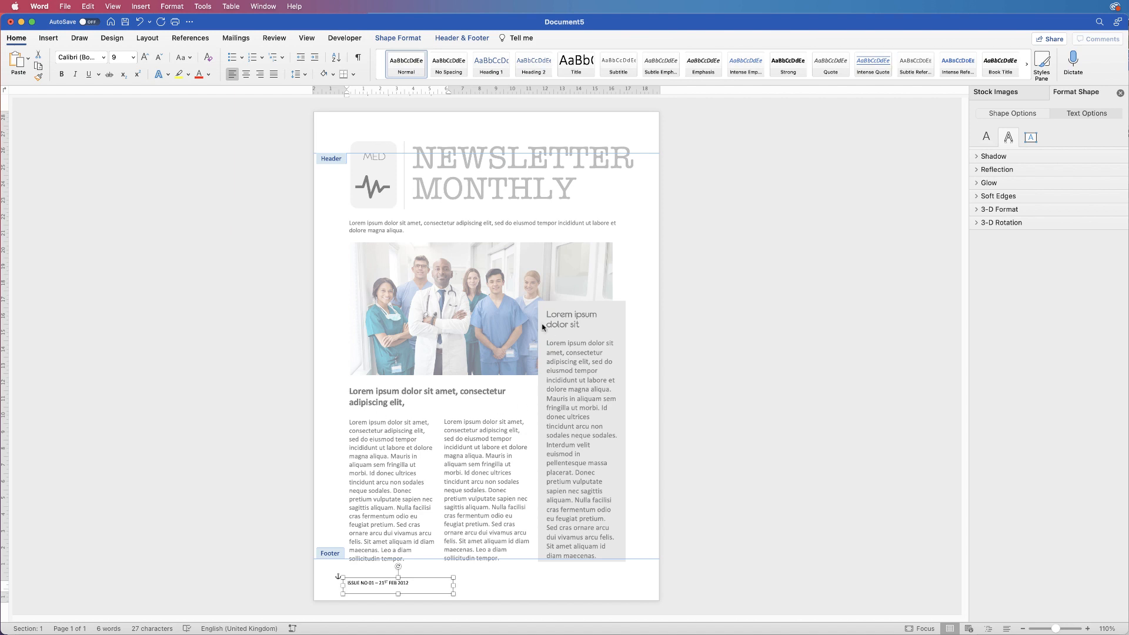
double_click(468, 321)
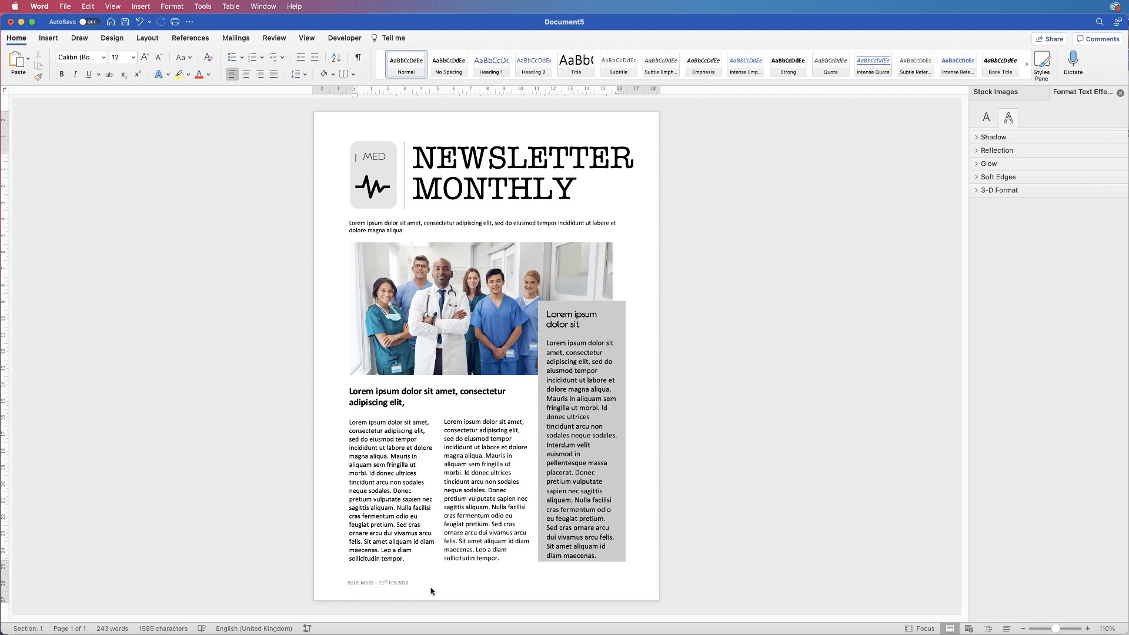
double_click(396, 586)
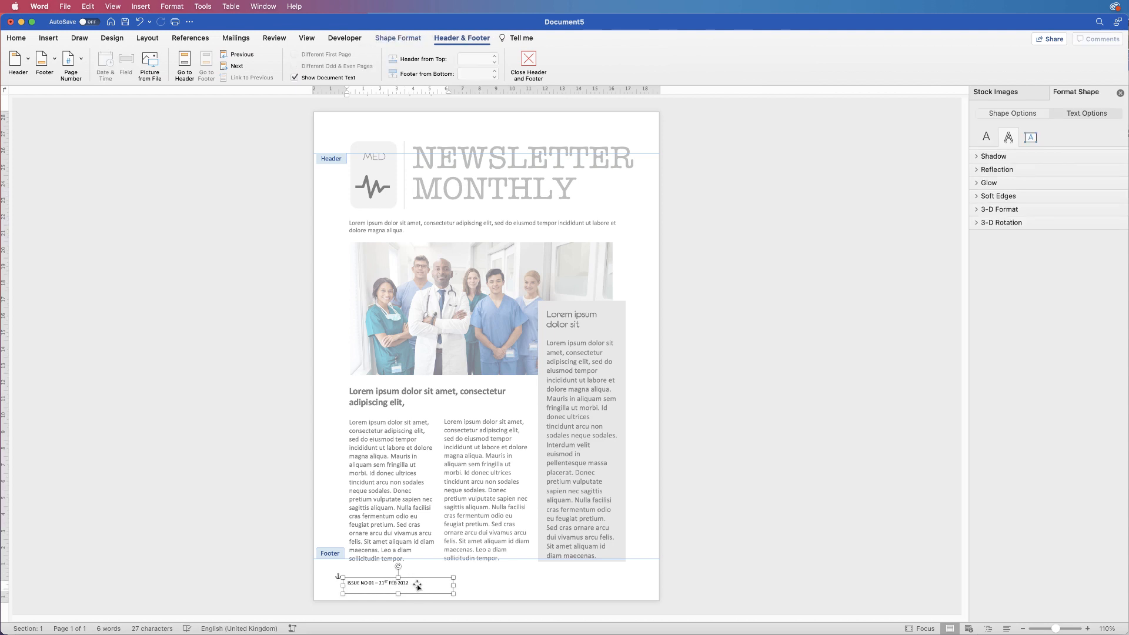
Paste a copy of the issue text box into the header at the left margin and duplicate it rightward
left_click(410, 124)
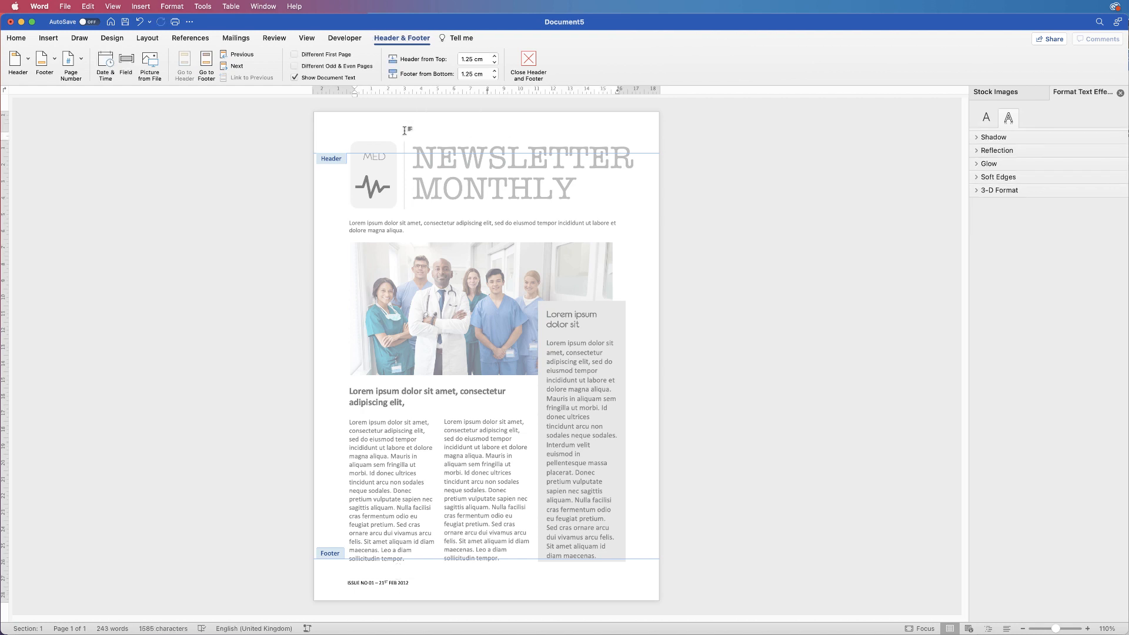
key("super+v")
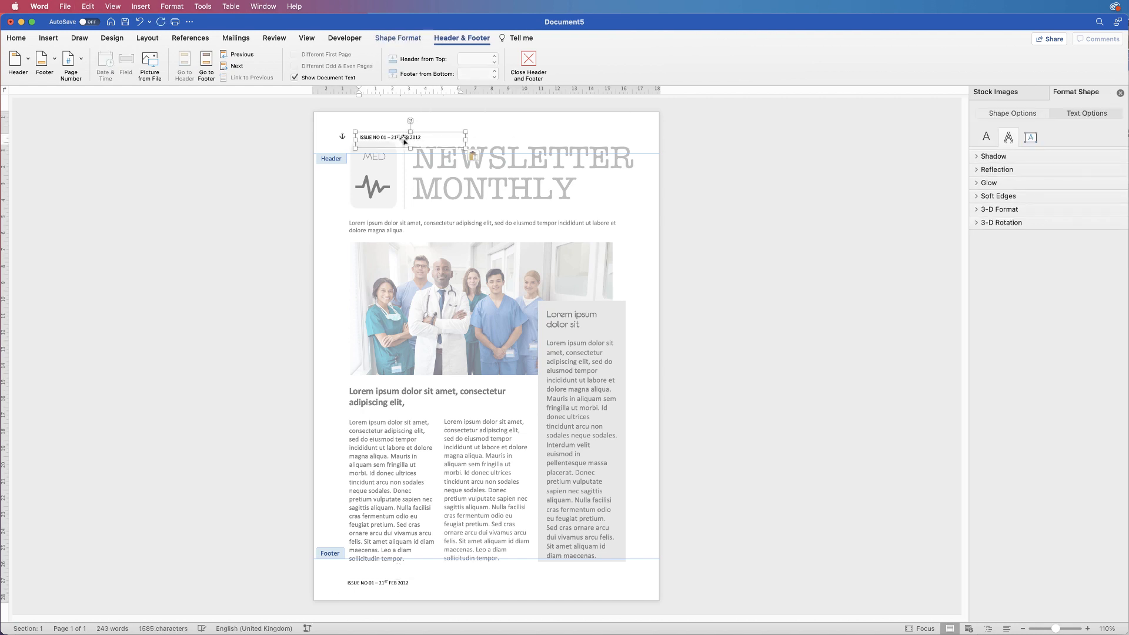
left_click_drag(402, 137, 397, 129)
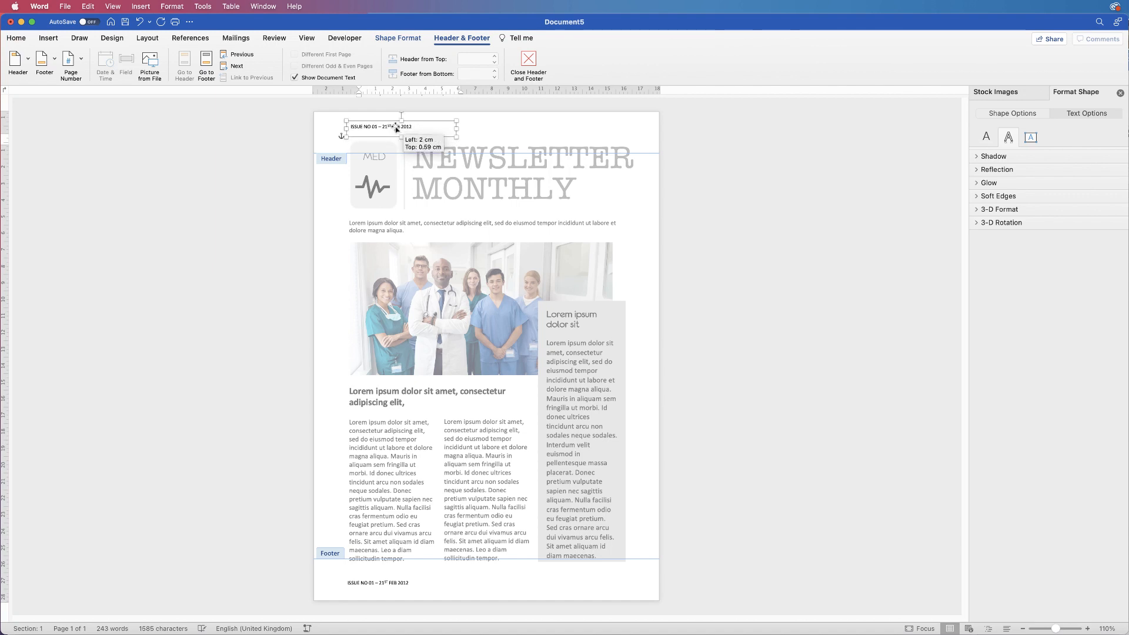
left_click_drag(396, 129, 493, 121)
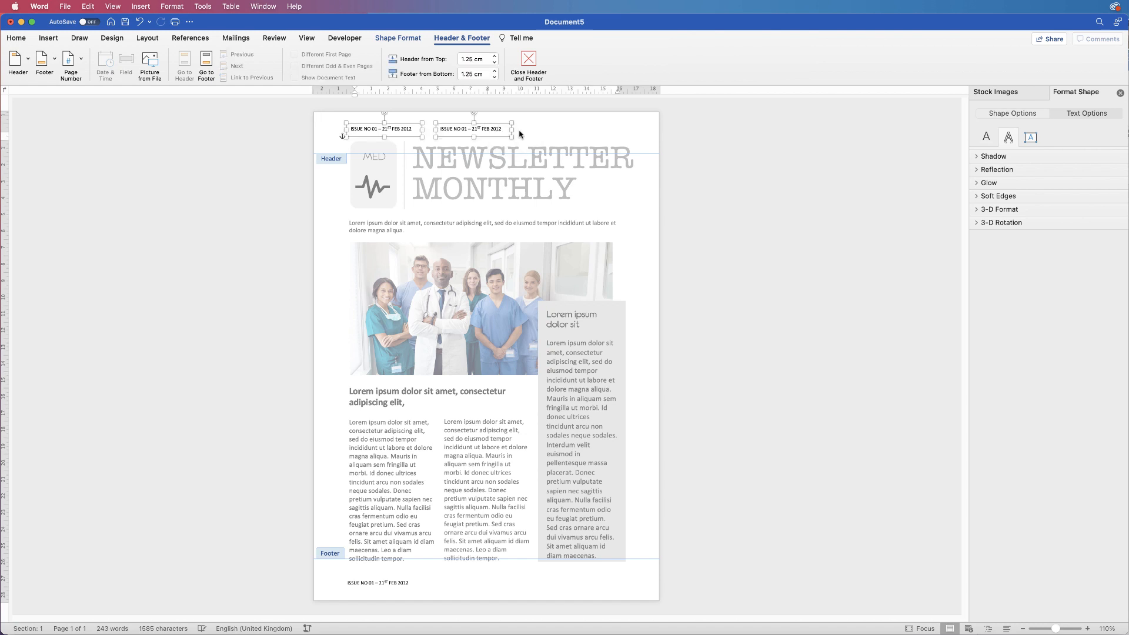
left_click(526, 132)
left_click(478, 129)
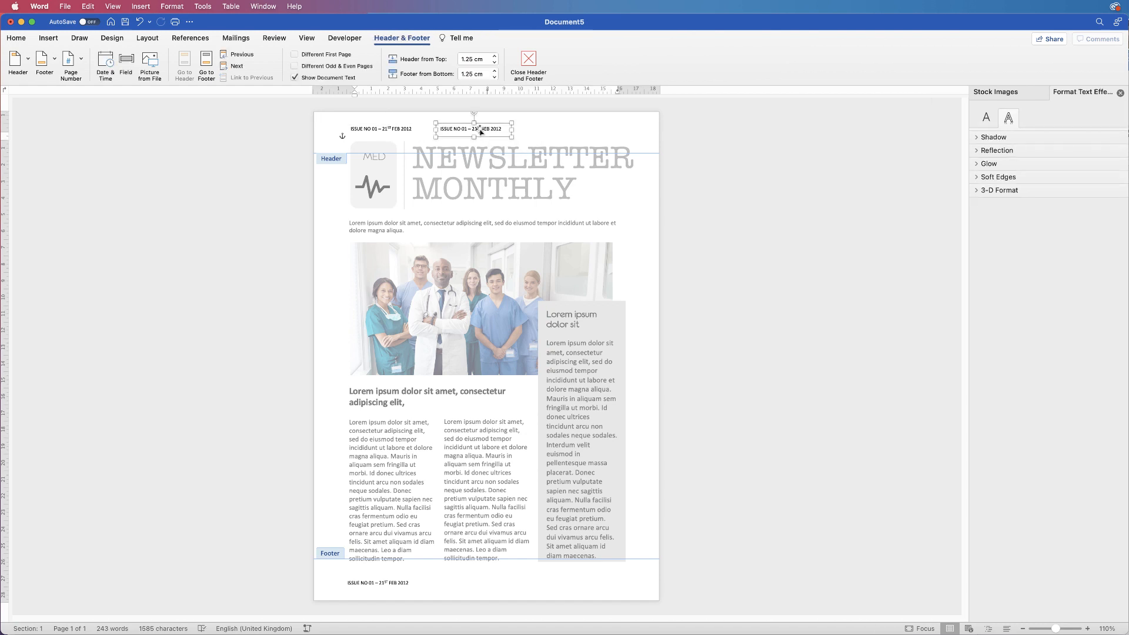
left_click_drag(486, 125, 600, 124)
left_click(411, 130)
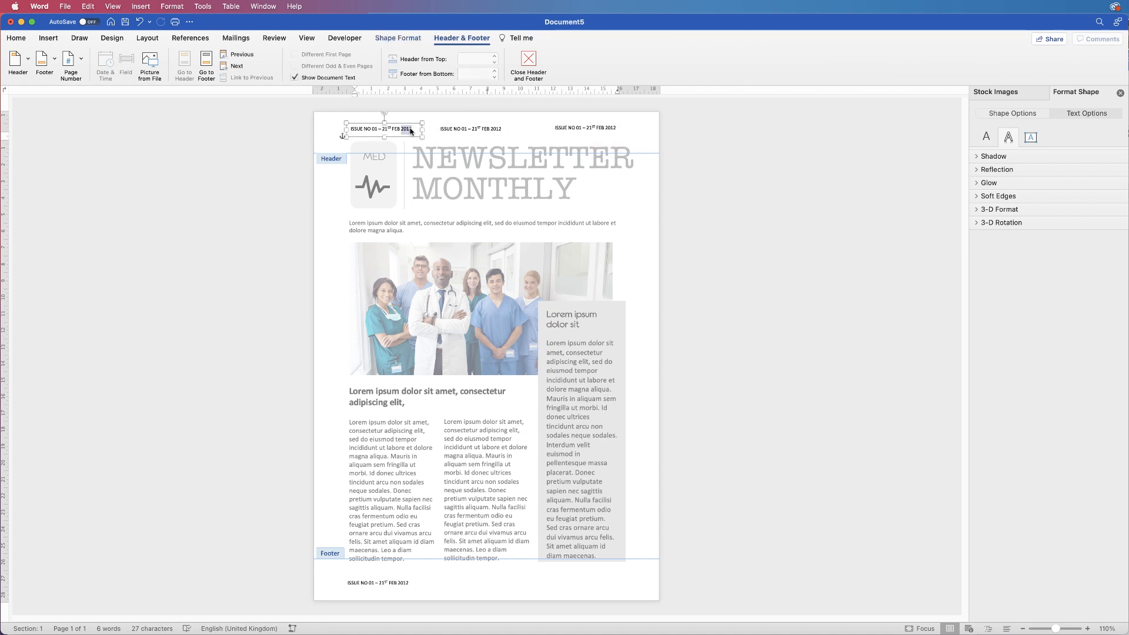
triple_click(408, 129)
type("WWW.MEDSAFE.COM")
triple_click(400, 130)
left_click(16, 38)
left_click(184, 58)
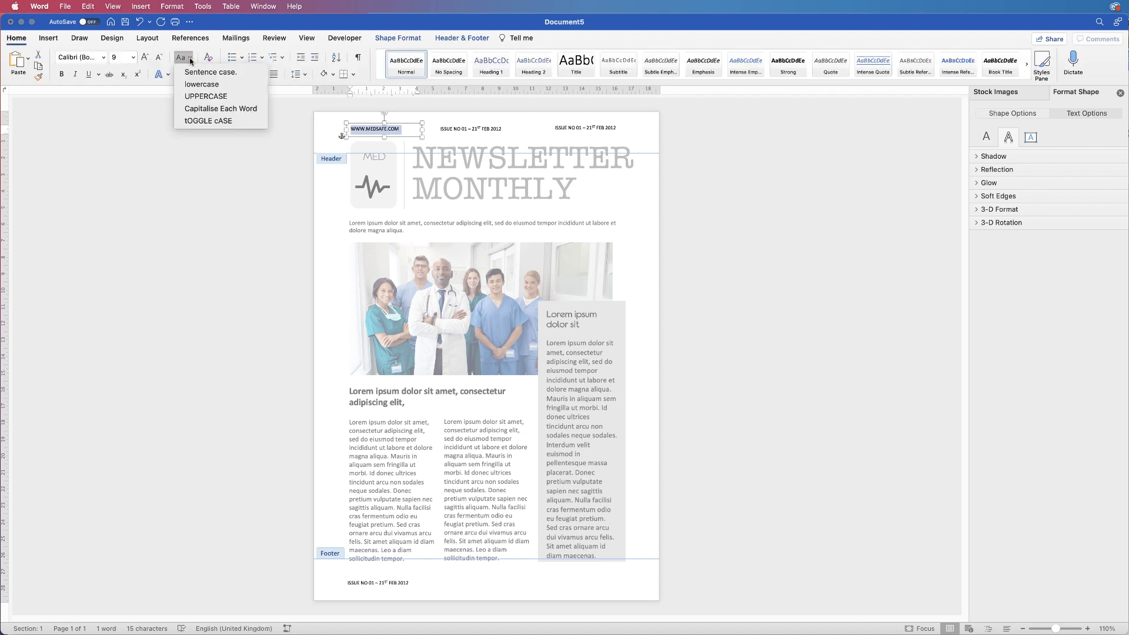
left_click(200, 84)
Replace the middle header box text with the contact e-mail address, set to lowercase
triple_click(482, 130)
triple_click(471, 130)
left_click(183, 57)
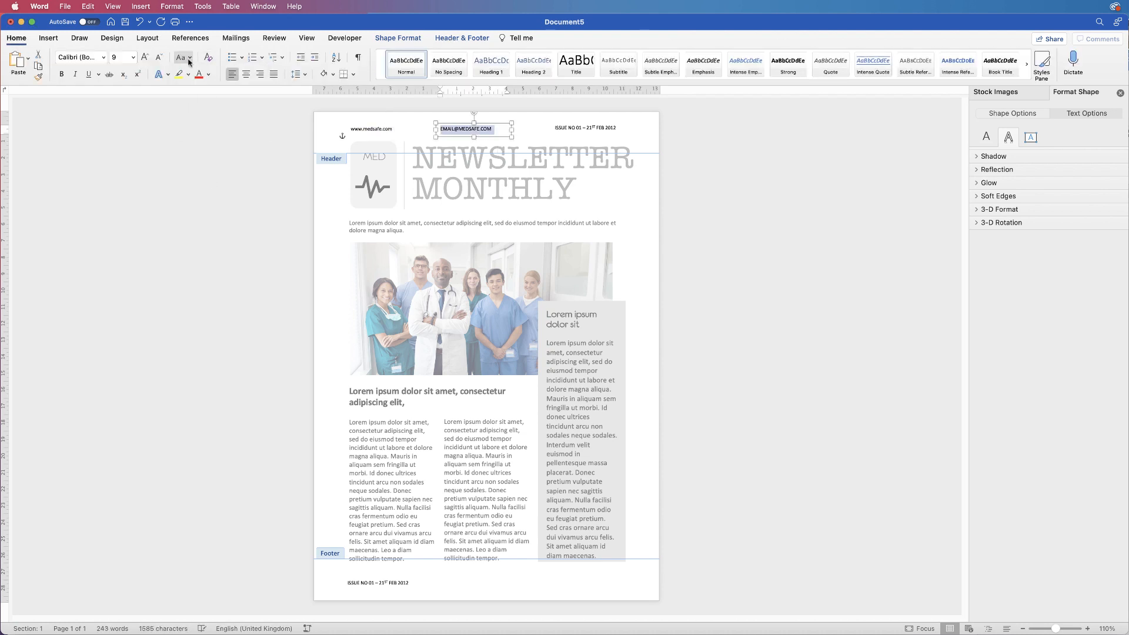
left_click(200, 85)
Enter the phone number in the right header box and narrow the box to fit
triple_click(576, 128)
left_click_drag(627, 129, 611, 129)
Centre the e-mail text within its header box
left_click(450, 129)
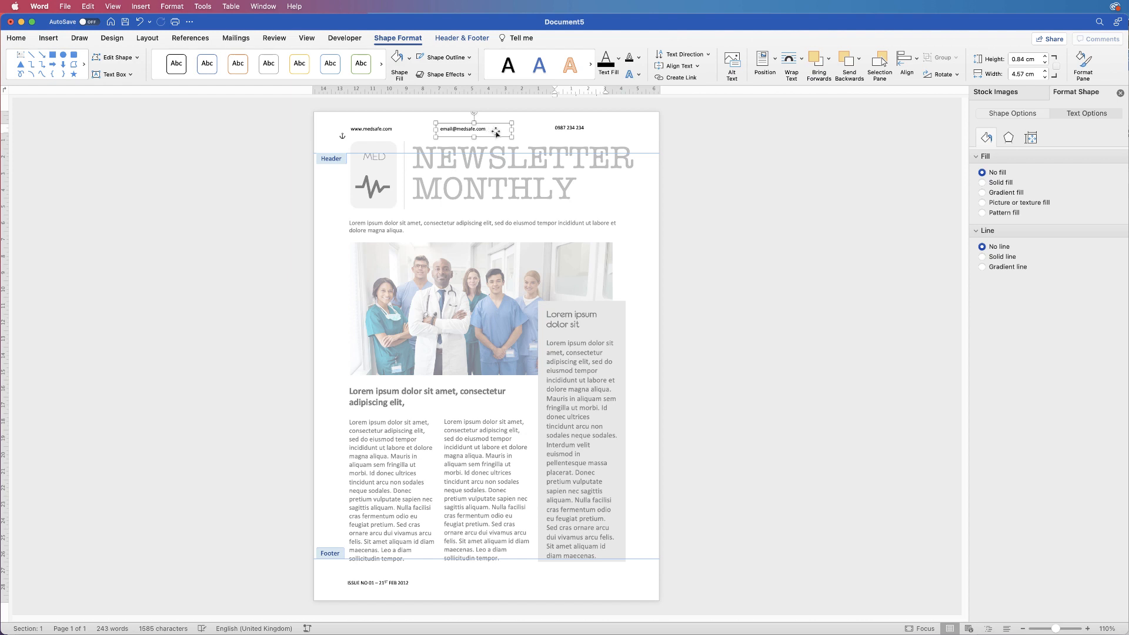
left_click(496, 134)
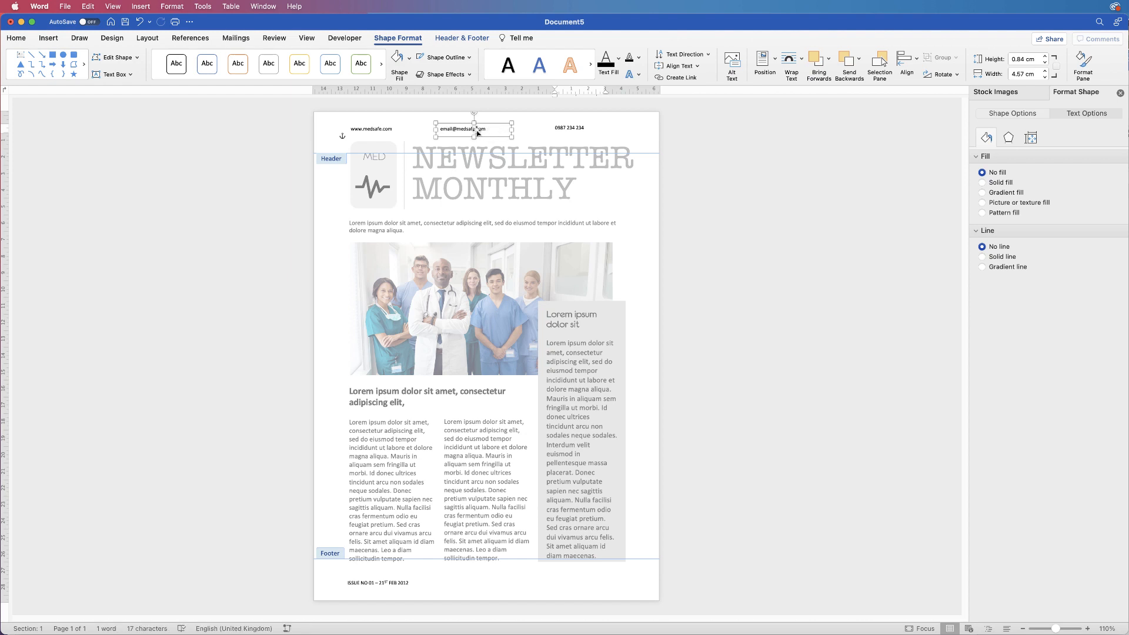
left_click(17, 38)
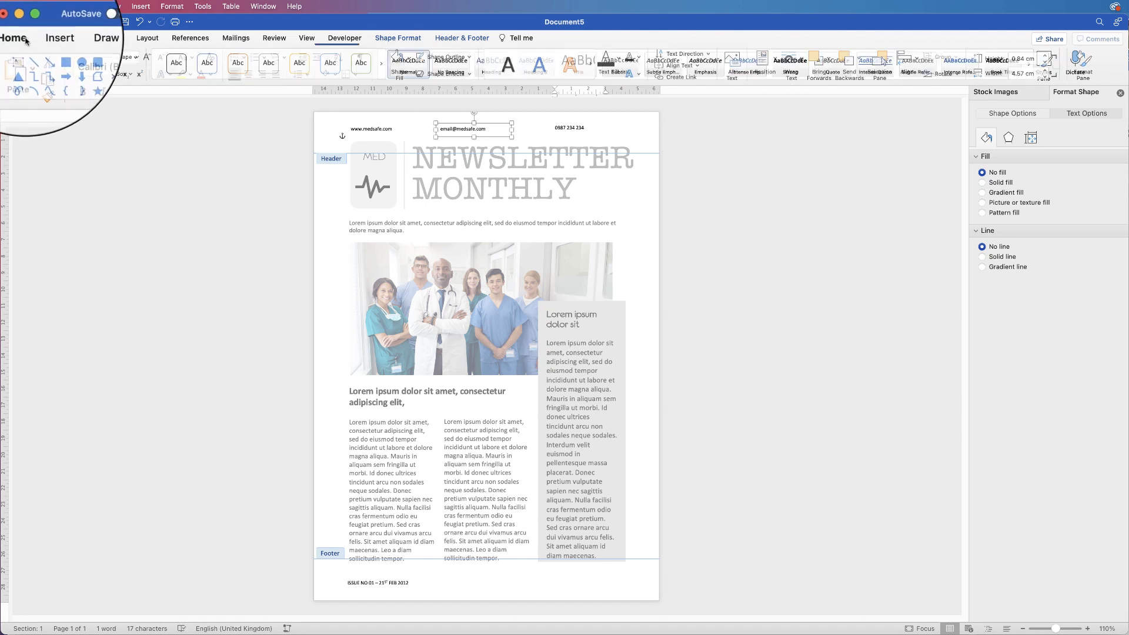
left_click(246, 74)
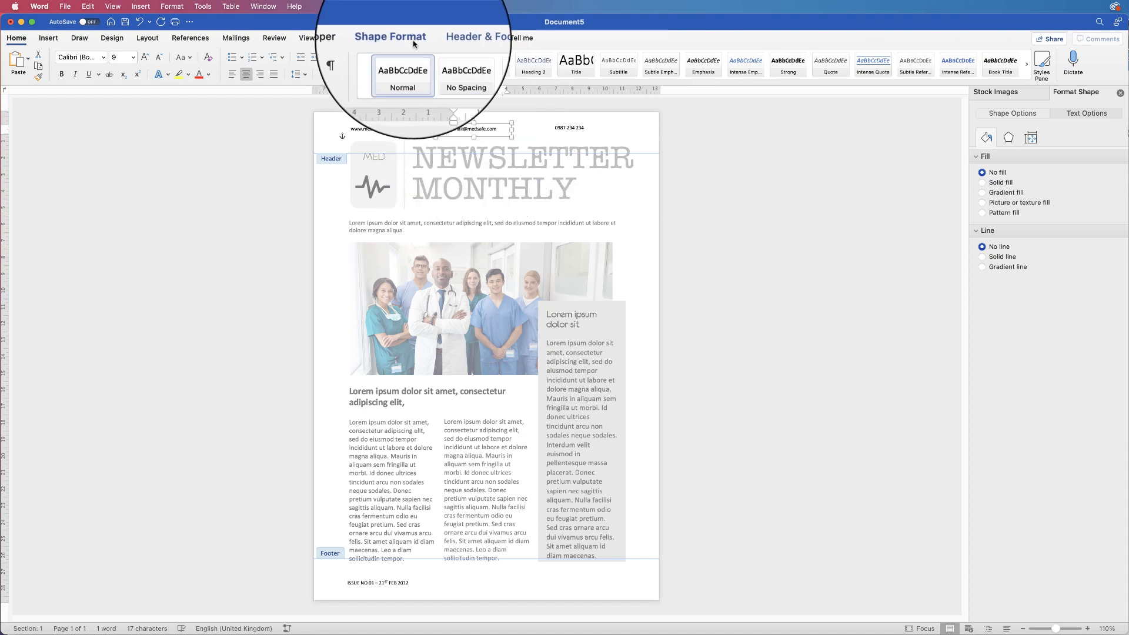
Align the e-mail box to the horizontal centre of the header
left_click(403, 40)
left_click(918, 62)
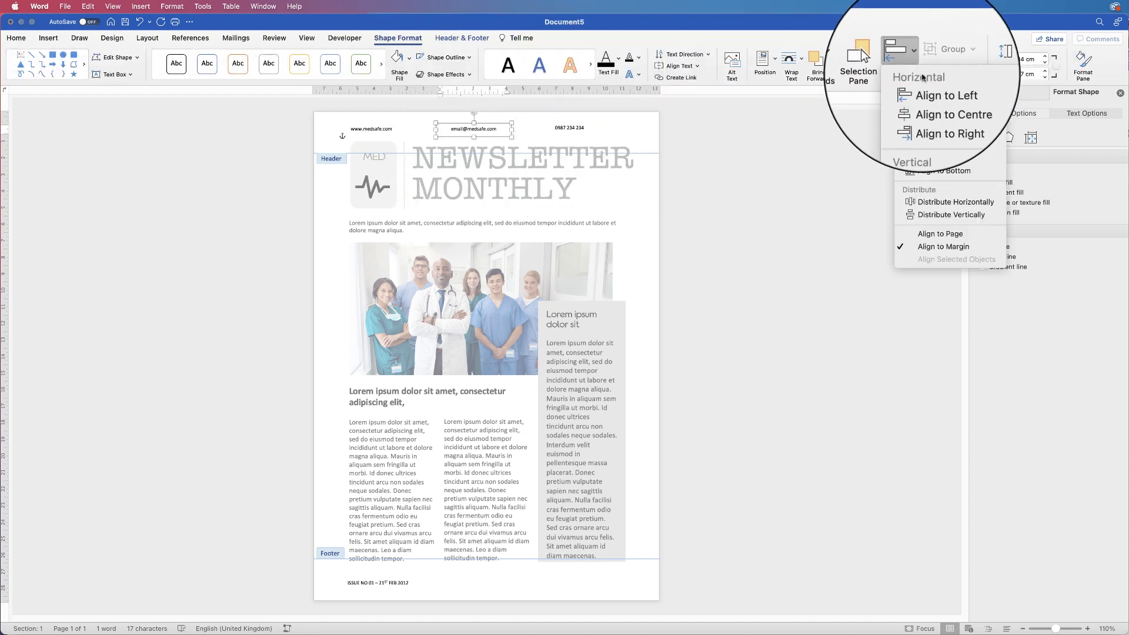
left_click(959, 100)
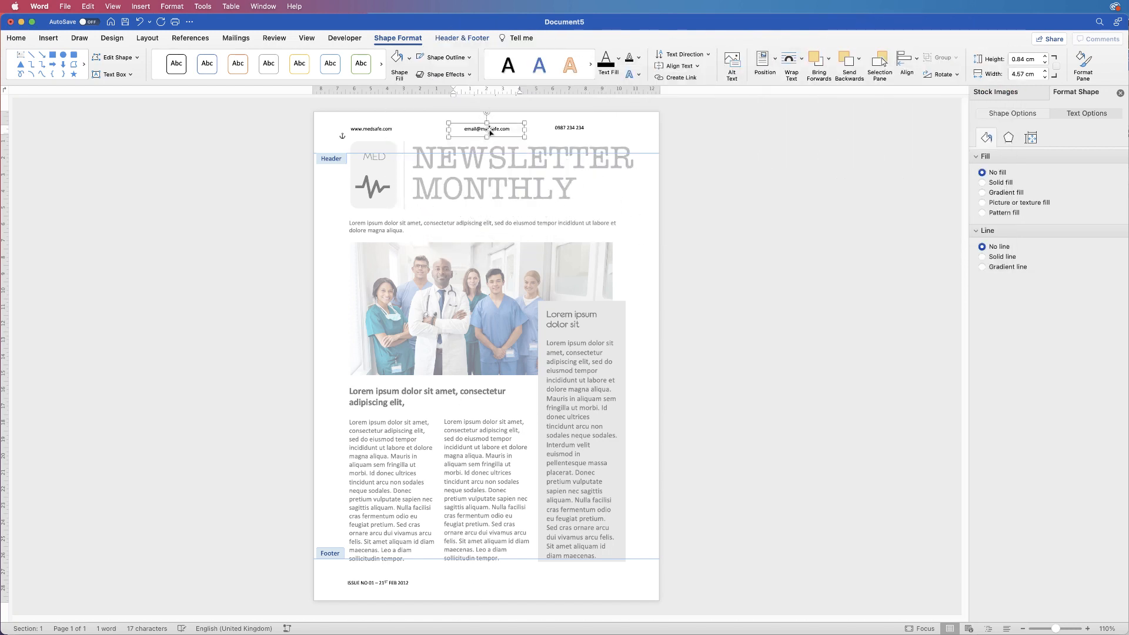
Narrow the phone-number box, move it against the right margin, and exit the header
left_click(388, 131)
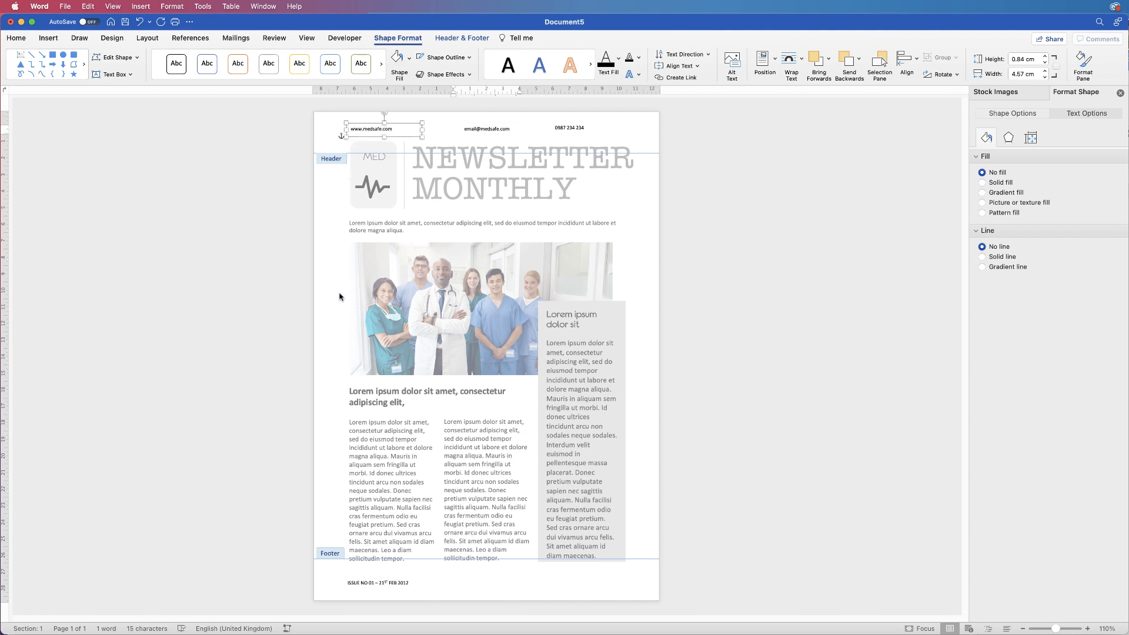
left_click(572, 128)
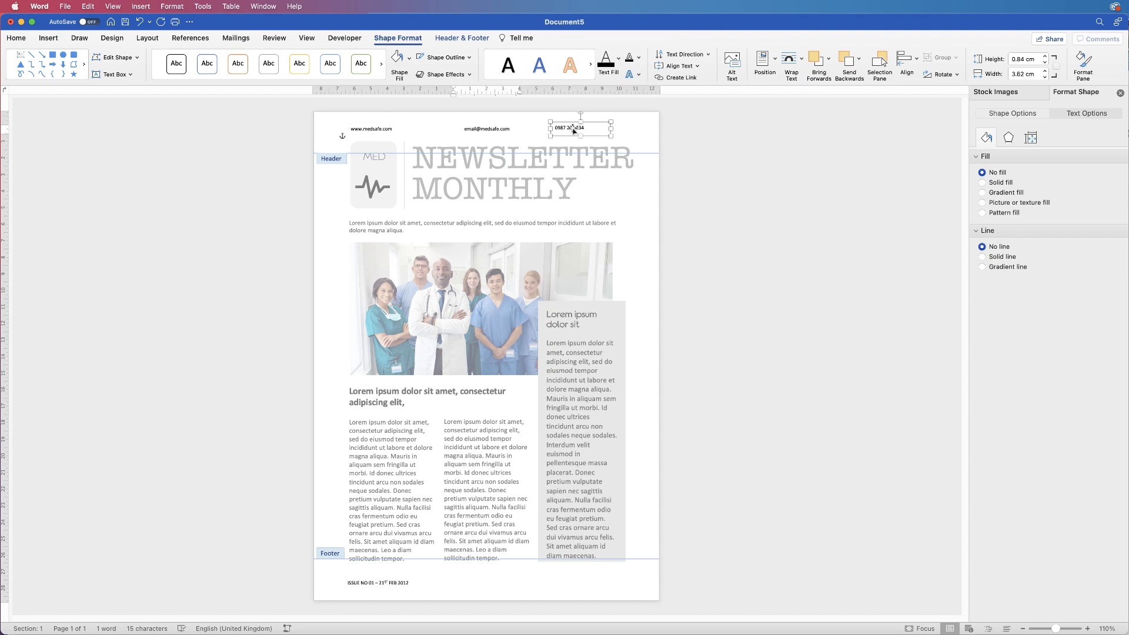
left_click_drag(612, 128, 594, 126)
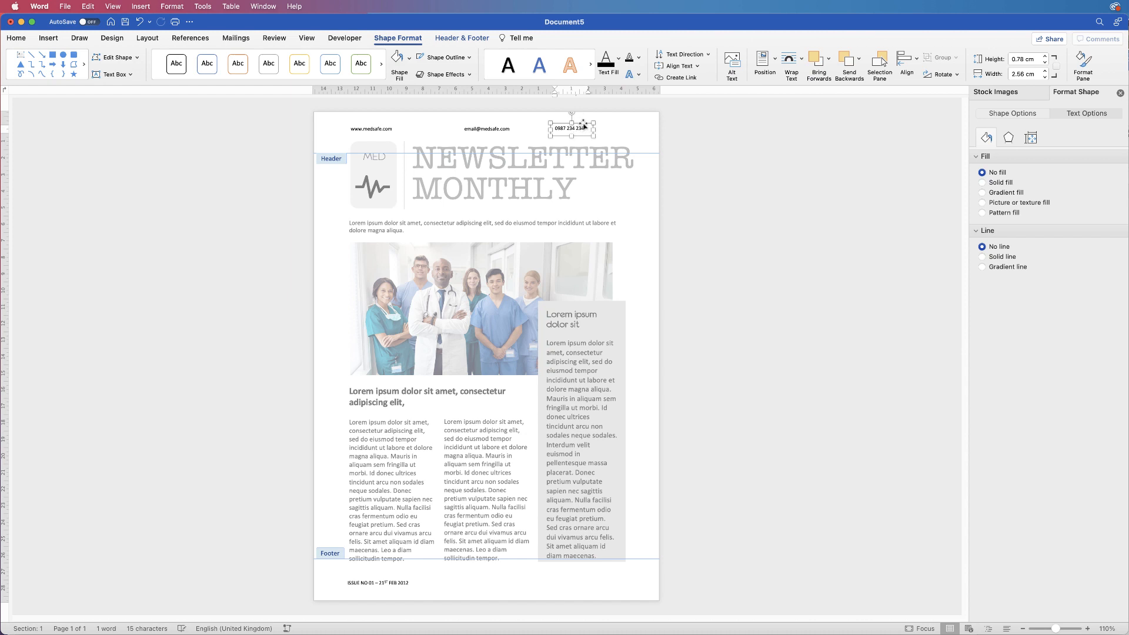
left_click_drag(584, 125, 621, 125)
double_click(606, 224)
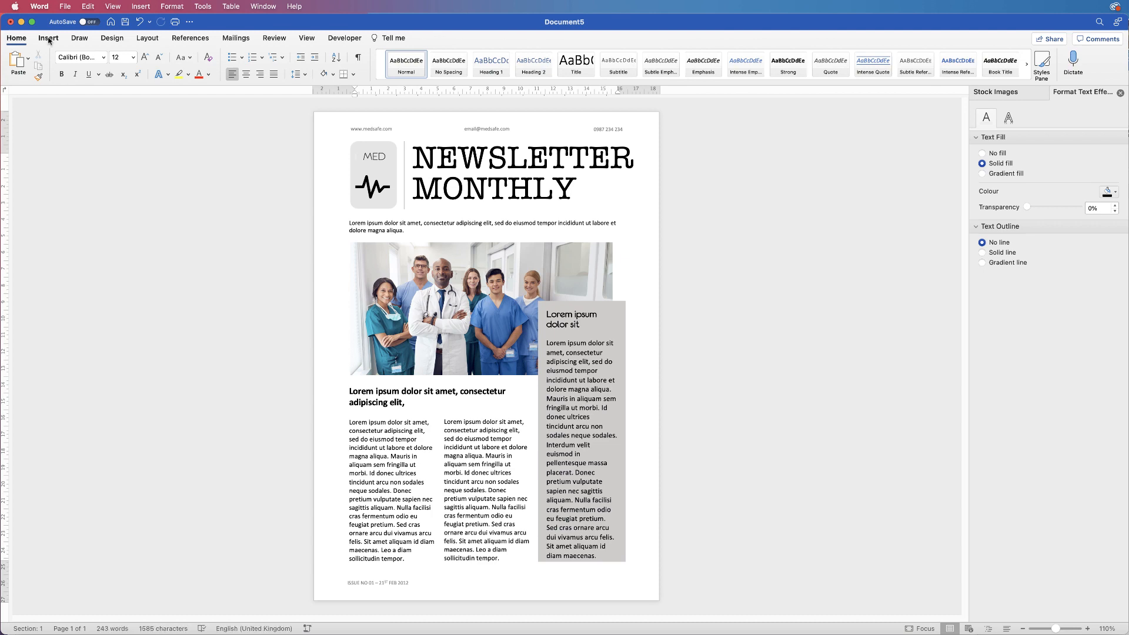
Draw a vertical line down the left margin, positioned about 1.99 cm from the page edge
double_click(336, 126)
left_click(48, 37)
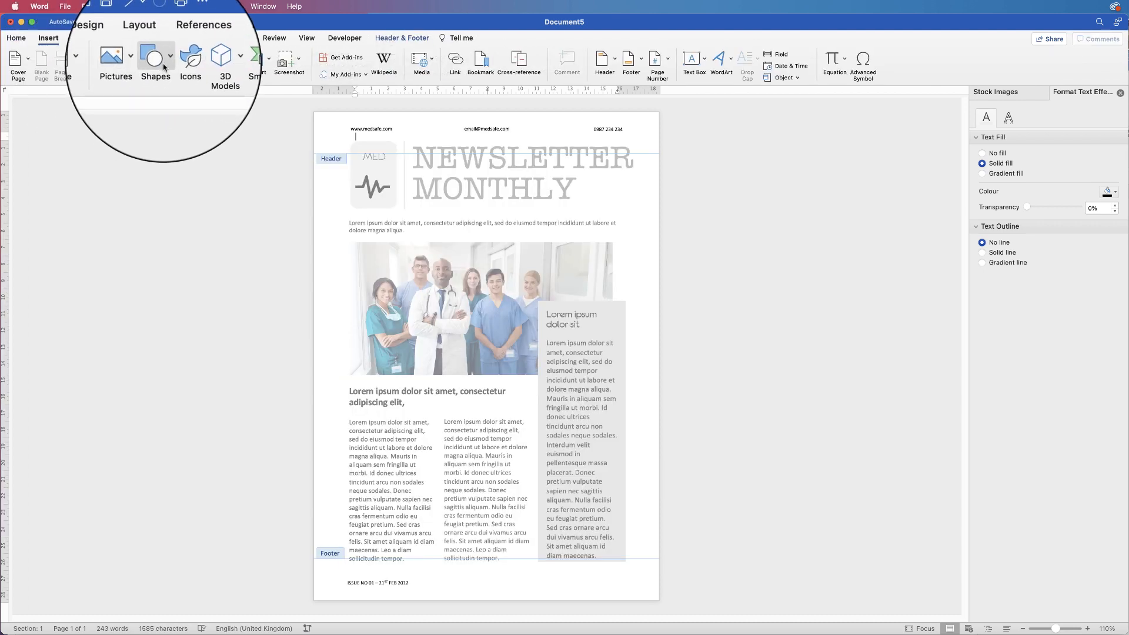
left_click(142, 59)
left_click(154, 141)
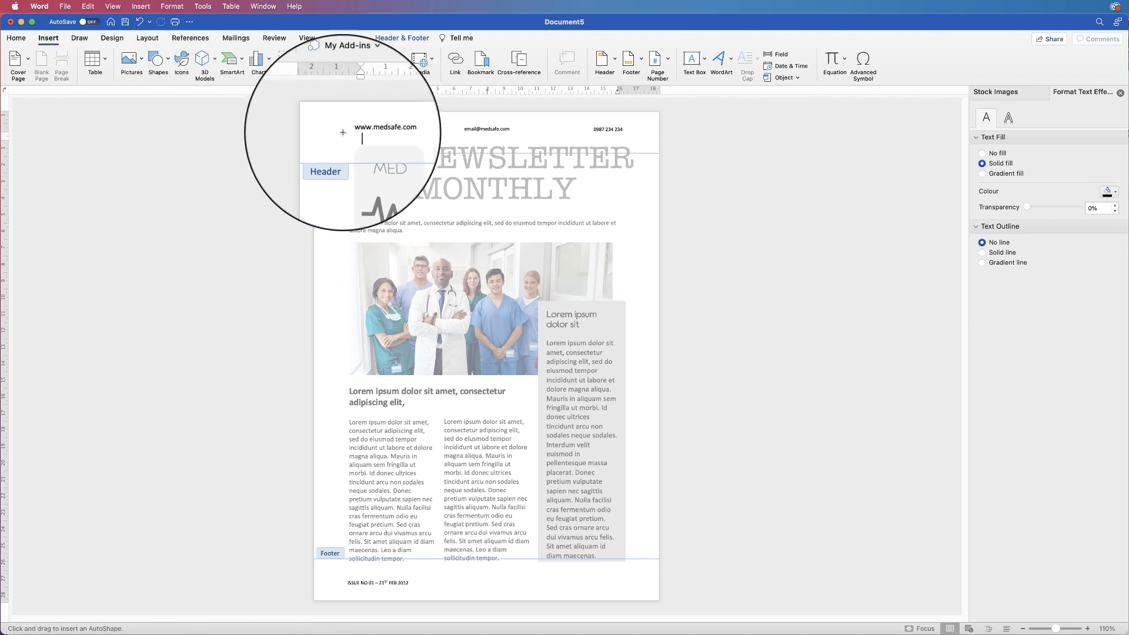
left_click_drag(345, 117, 343, 599)
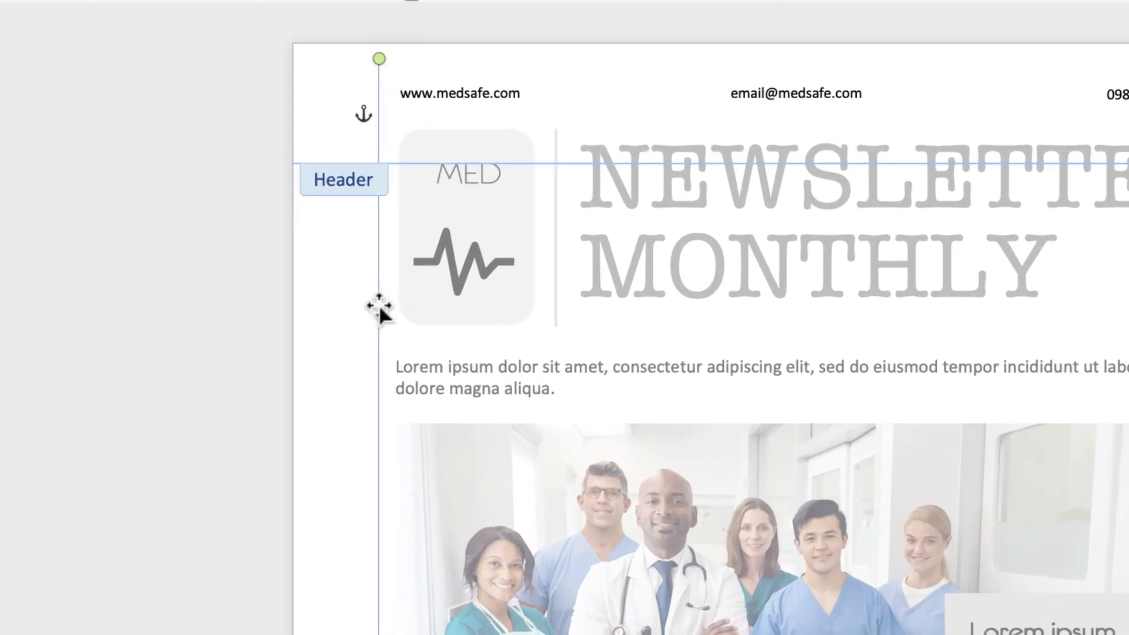
left_click_drag(342, 198, 337, 204)
left_click_drag(364, 324, 396, 330)
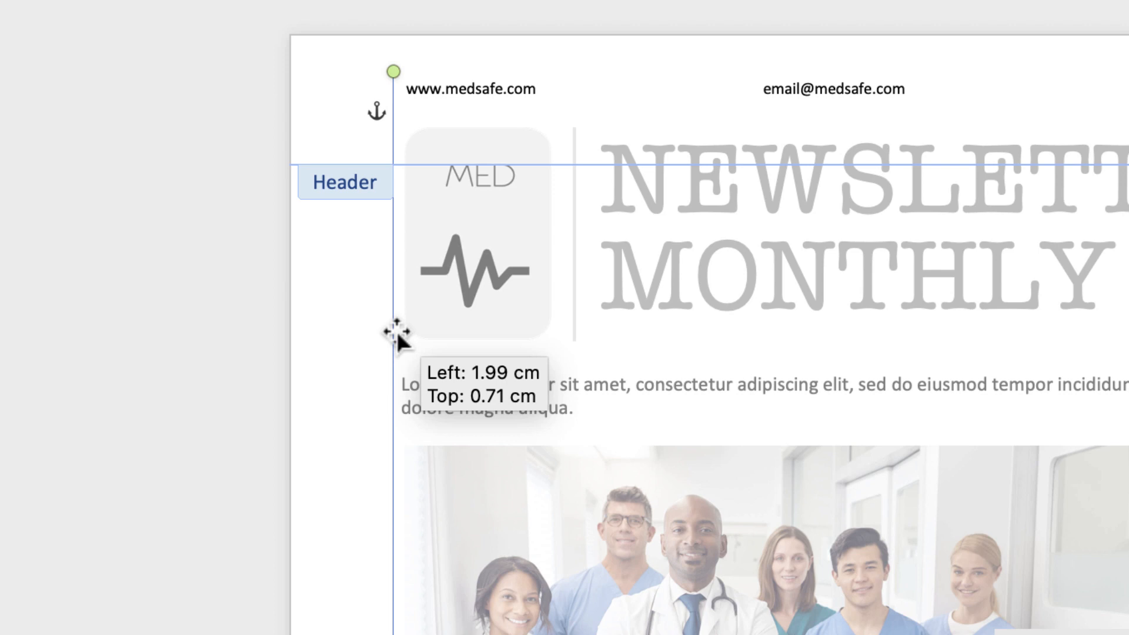
left_click_drag(396, 331, 394, 331)
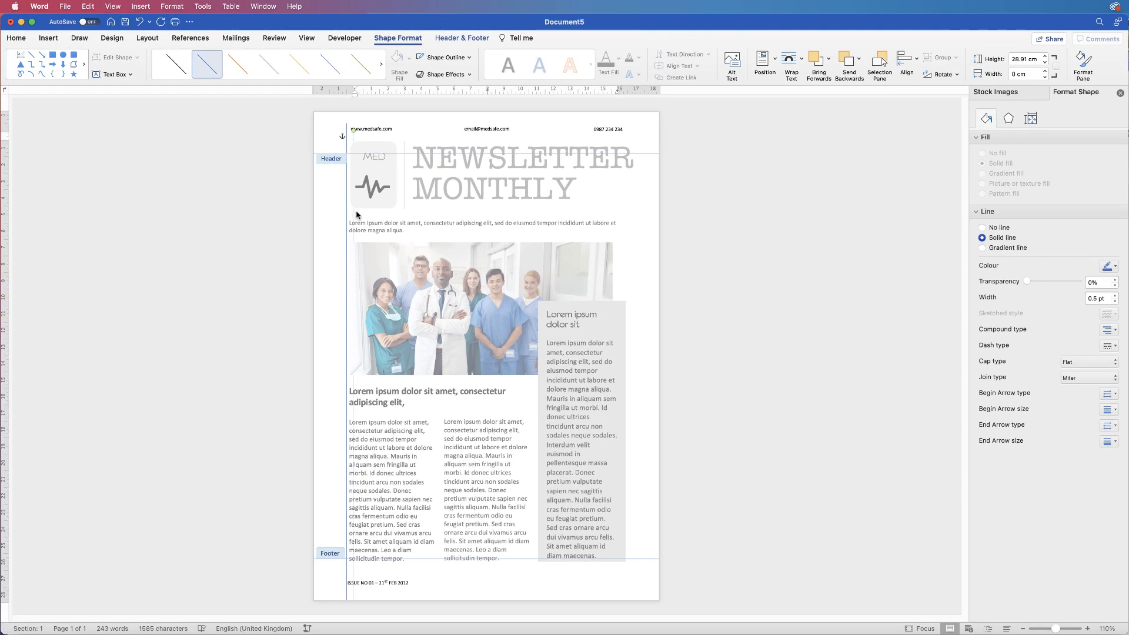
Set the paper size to A4 and place a vertical guide line at the right margin, about 19.05 cm from the left
left_click(355, 139)
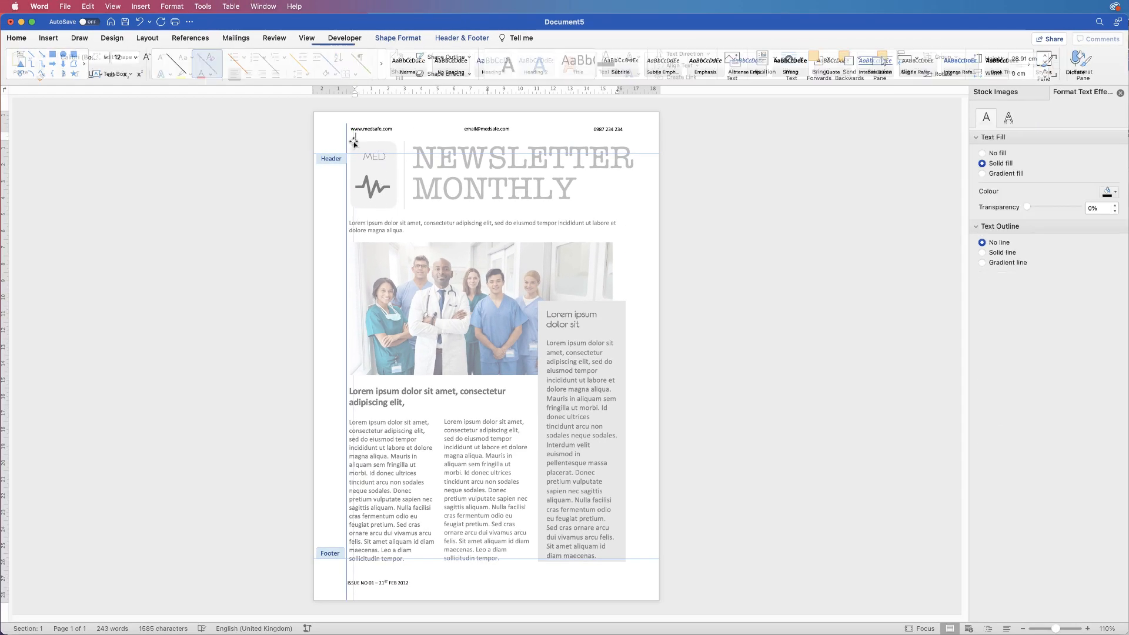
left_click_drag(354, 141, 630, 135)
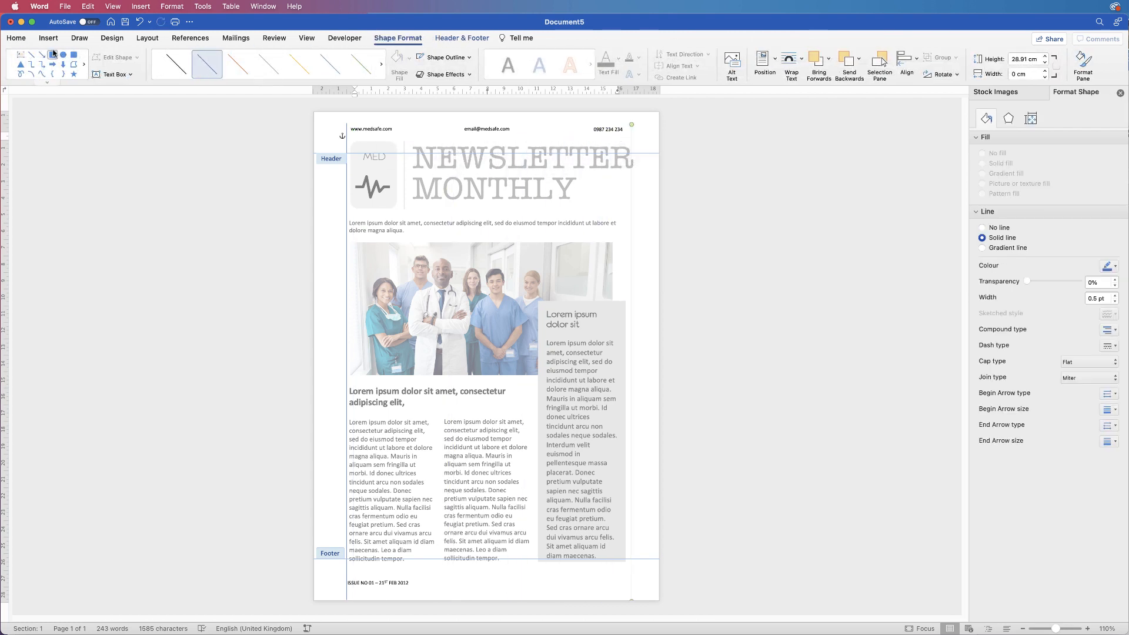
left_click(147, 38)
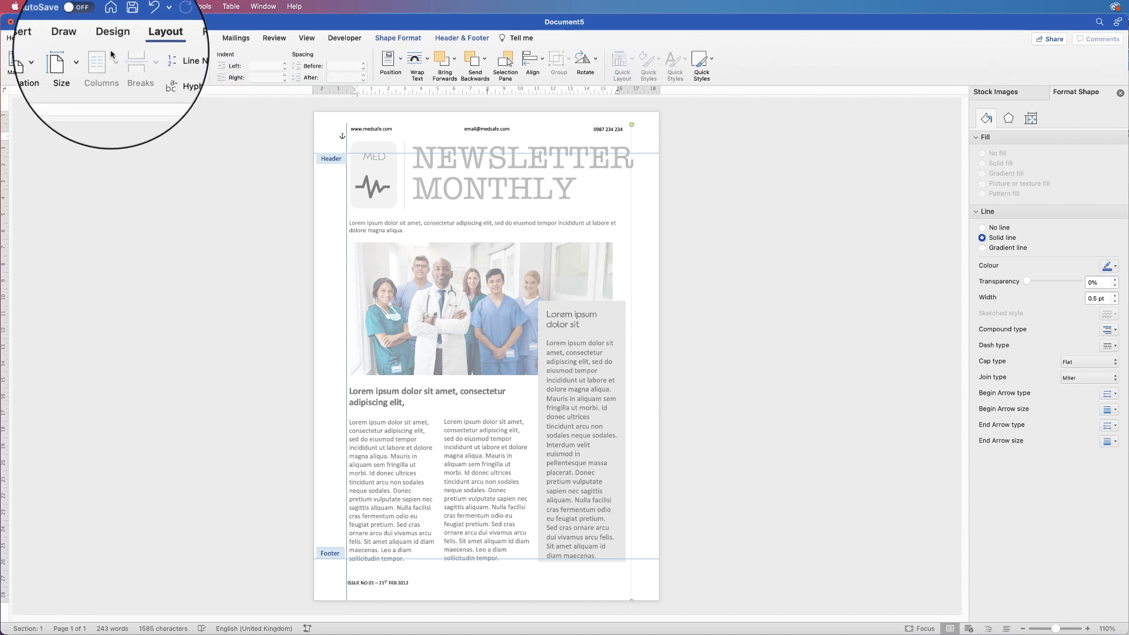
left_click(74, 59)
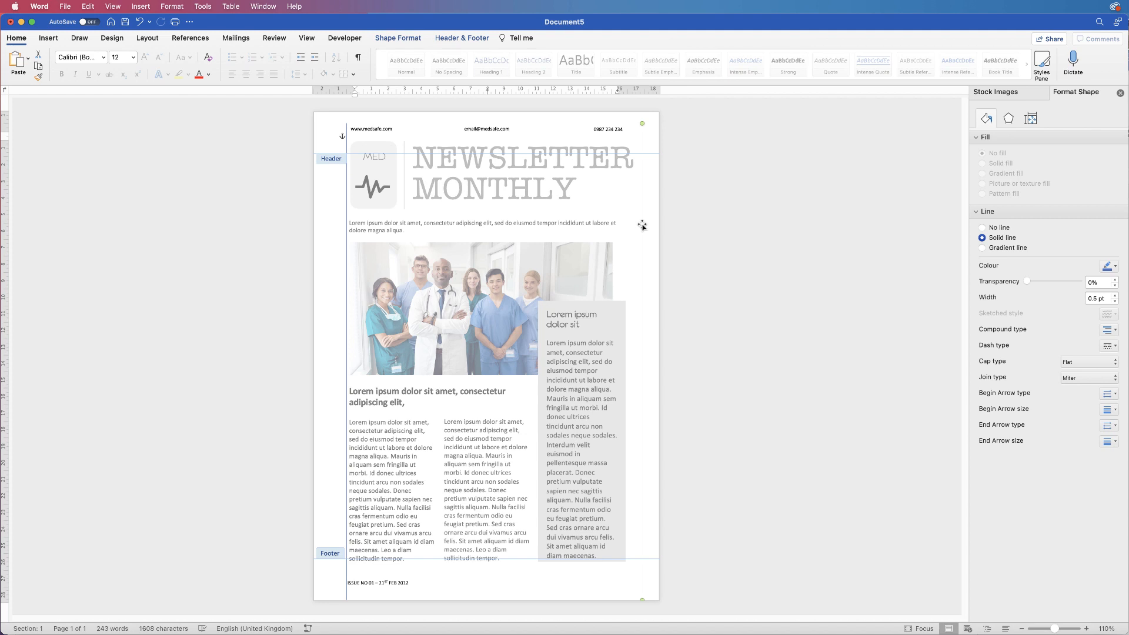
left_click_drag(632, 224, 630, 226)
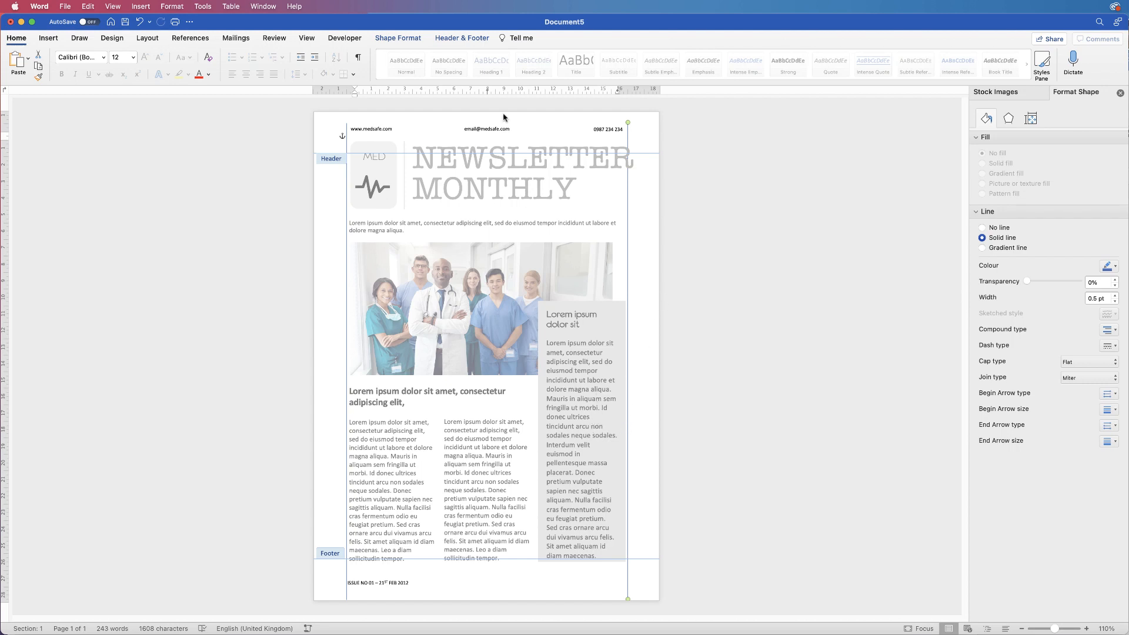
Leave header editing and return to the page body
double_click(550, 209)
key("super+a")
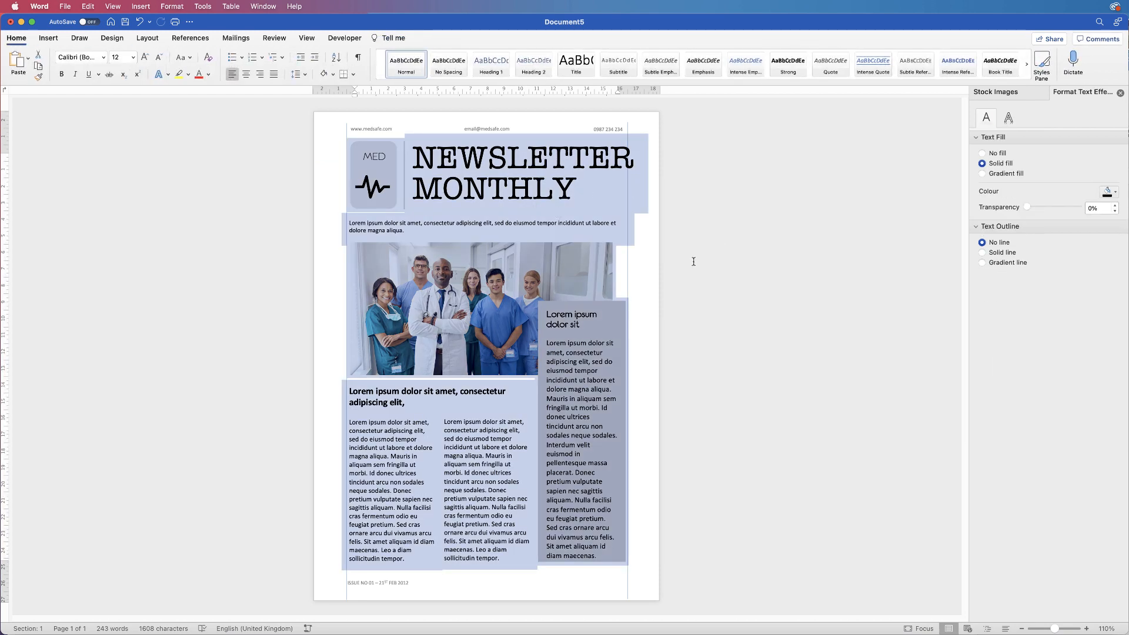
left_click(694, 272)
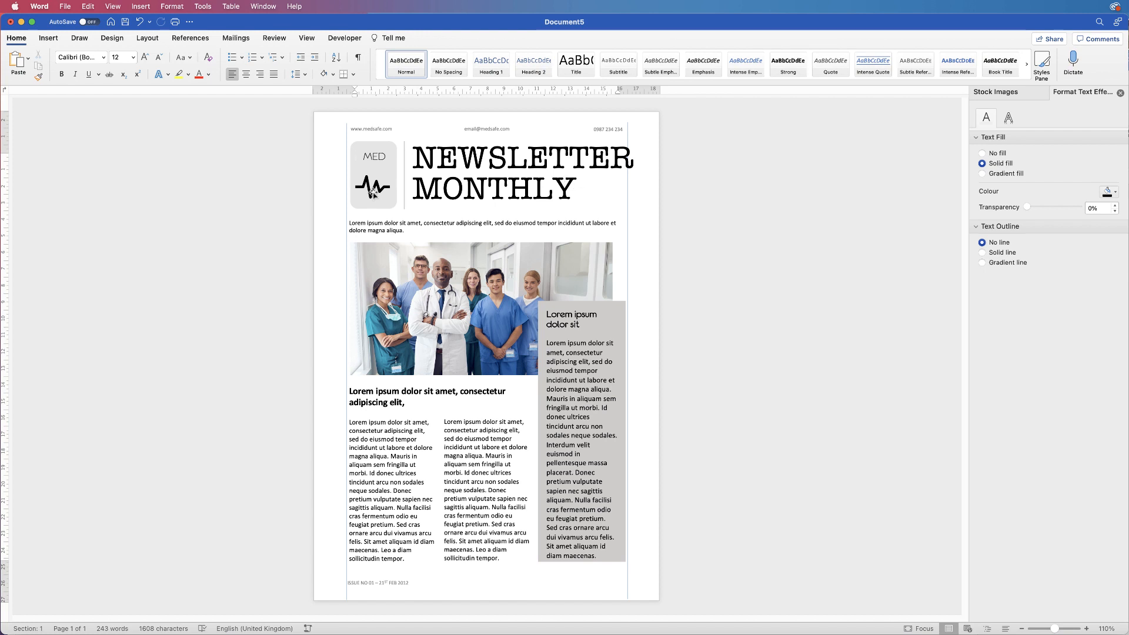
Undo the accidental change to the MED logo and select the NEWSLETTER MONTHLY title box
left_click(368, 203)
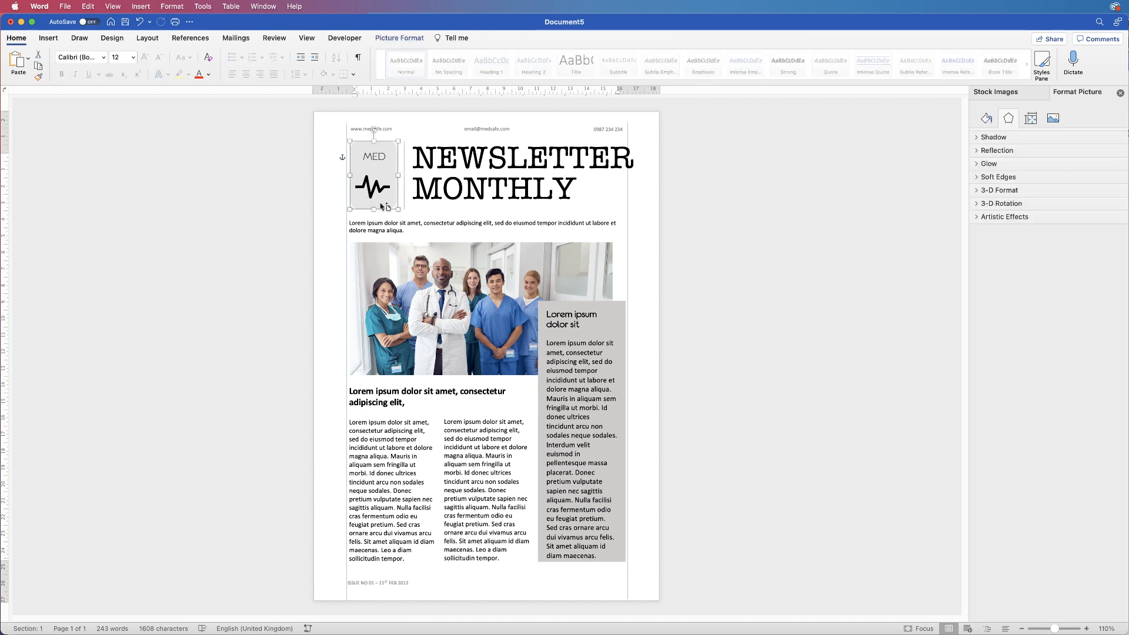
key("super+z")
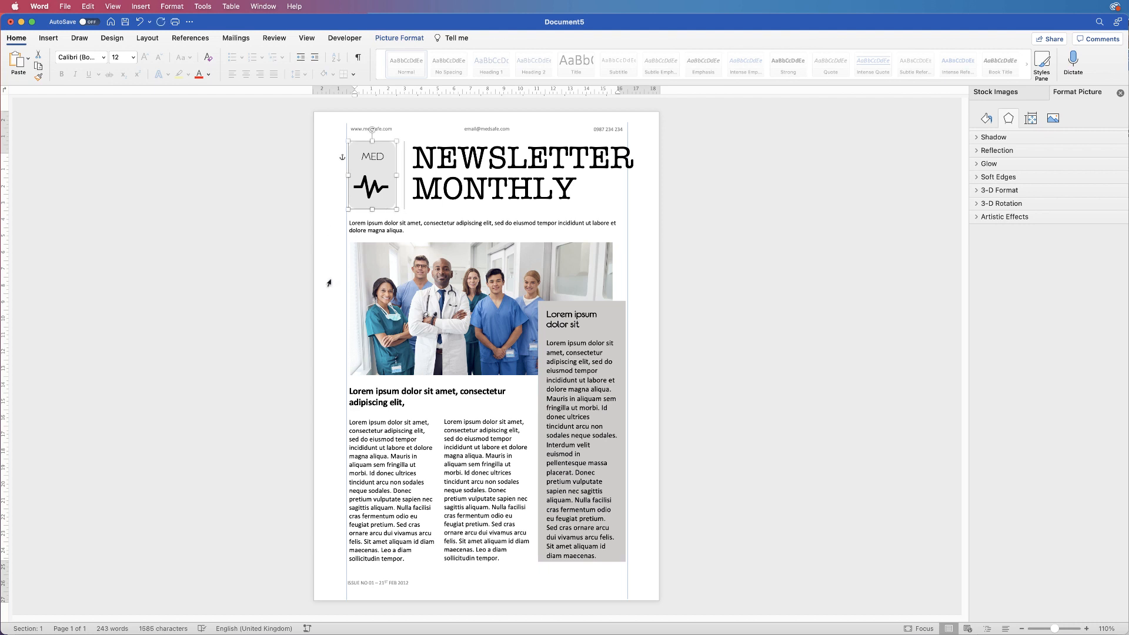
key("super+a")
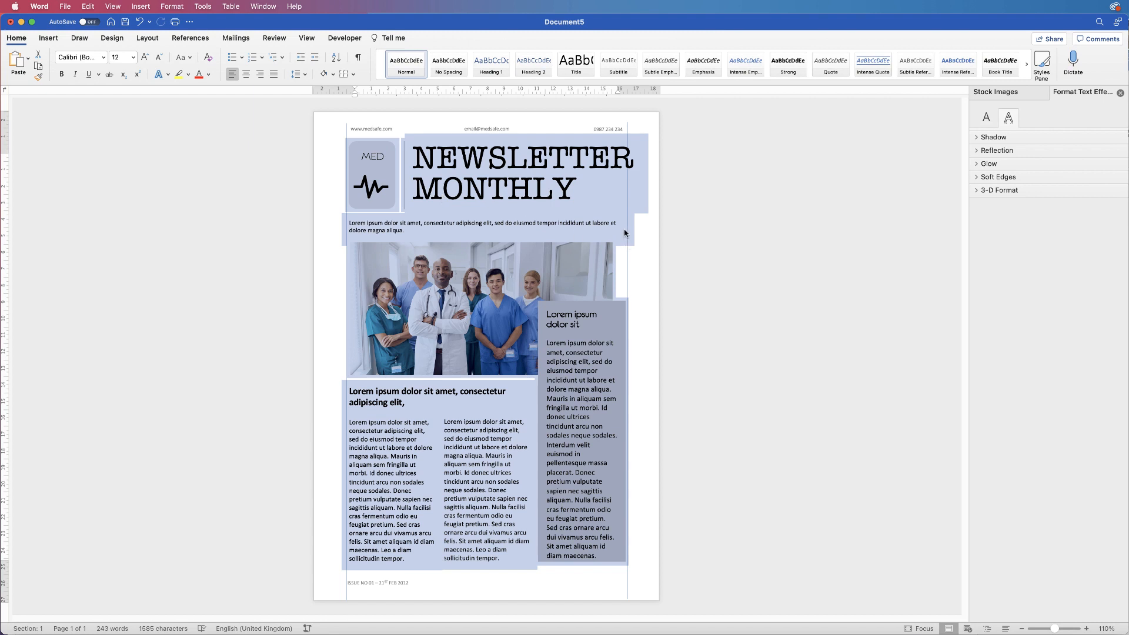
left_click(620, 214)
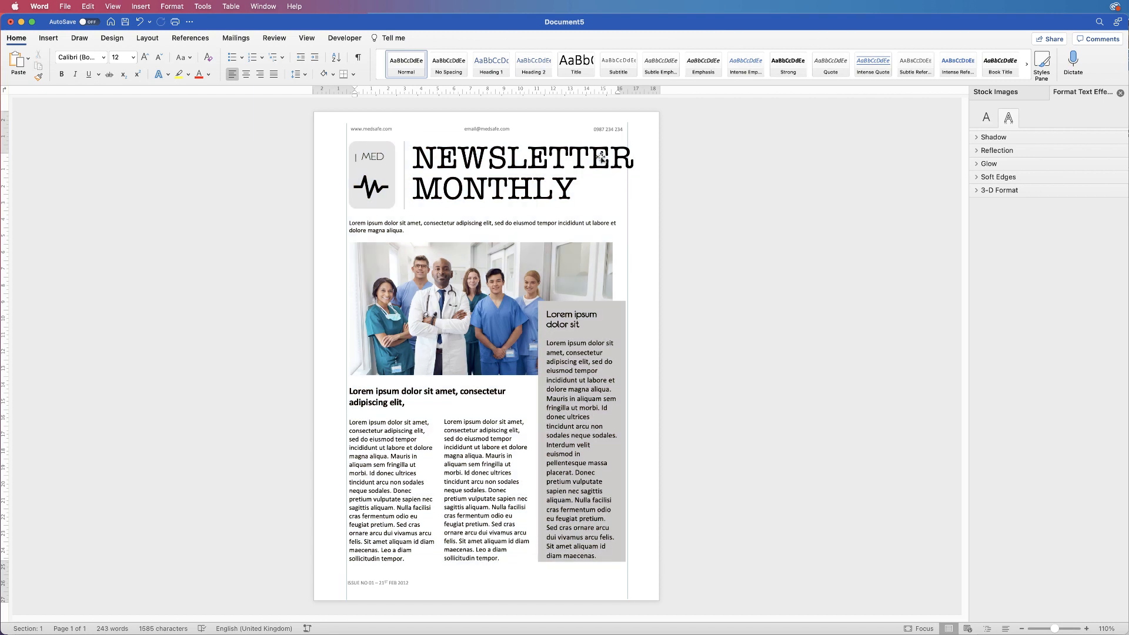
left_click(601, 157)
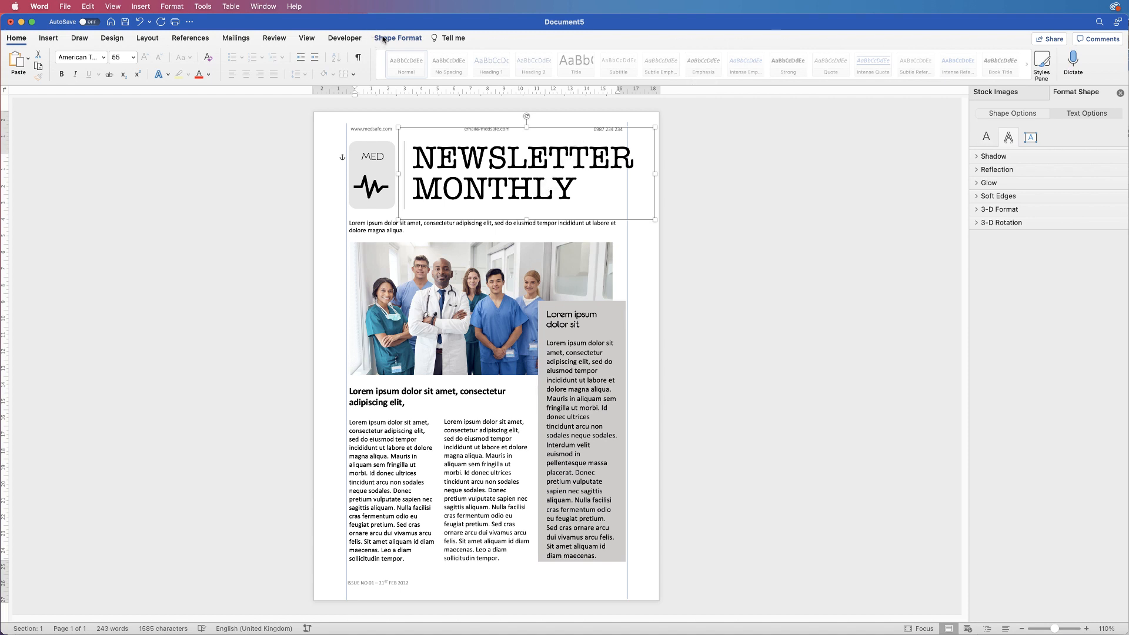
Ungroup the title and set NEWSLETTER to 52 pt
left_click(383, 38)
left_click(956, 59)
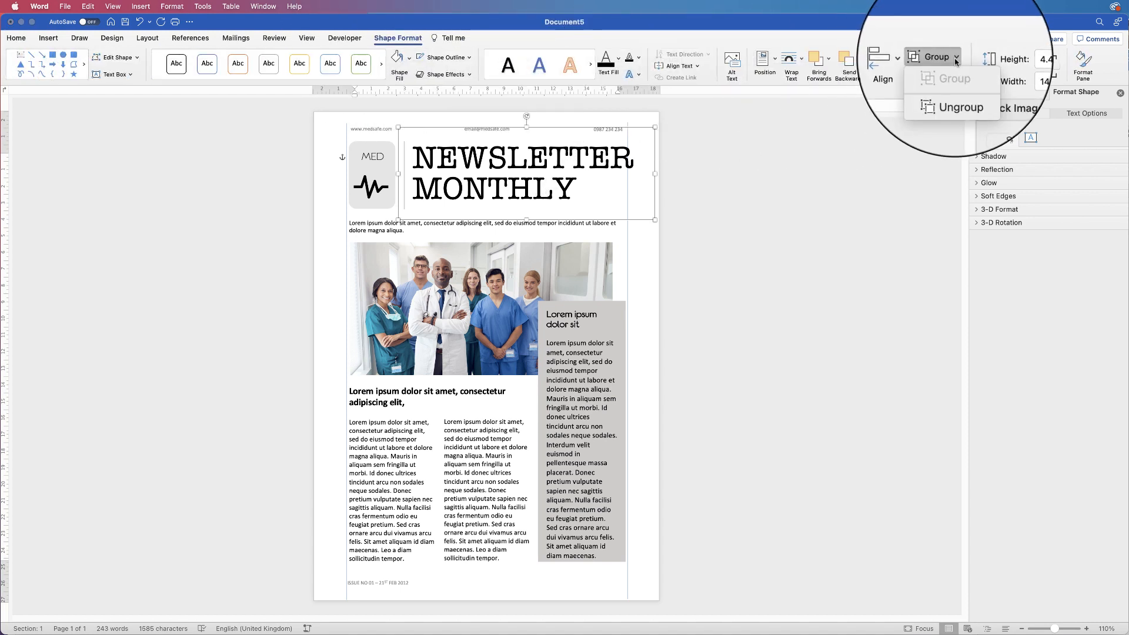
left_click(959, 107)
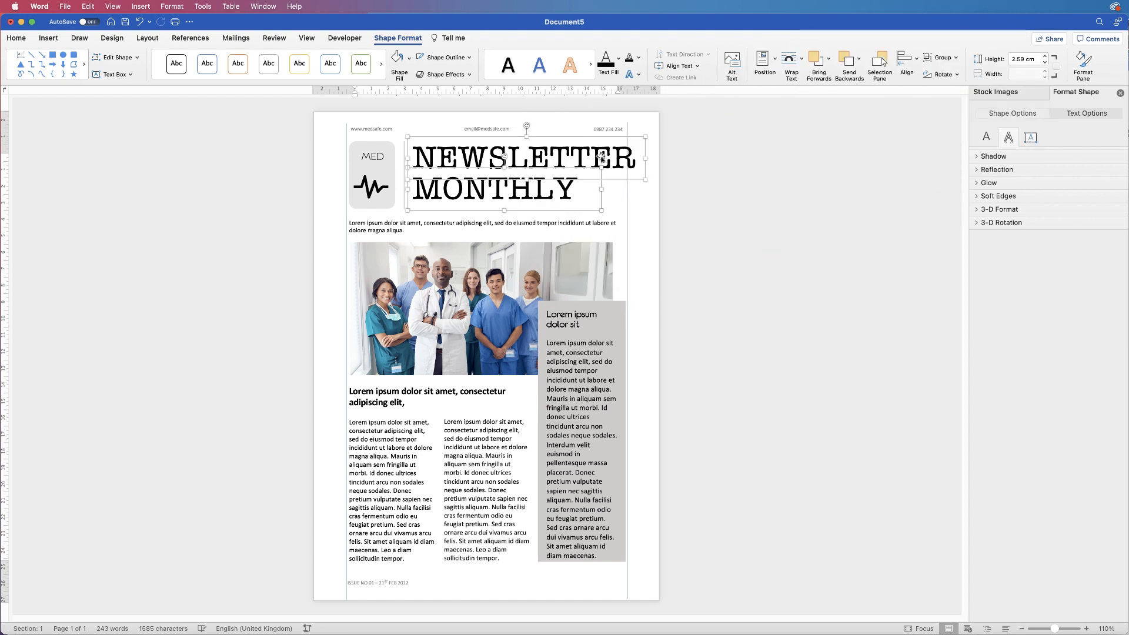
left_click(600, 157)
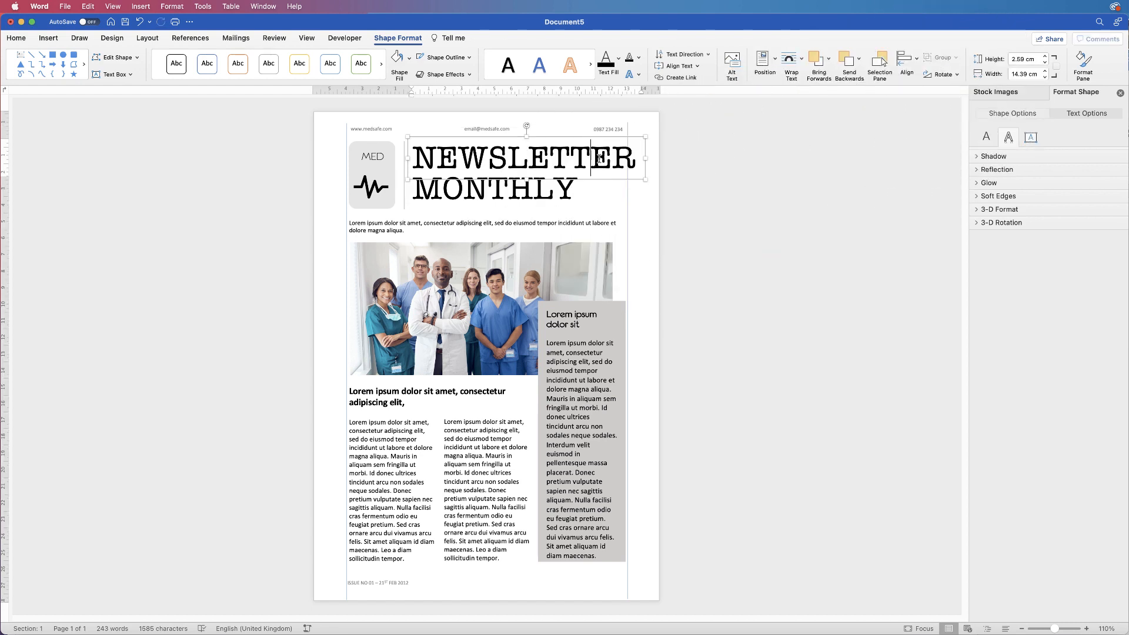
triple_click(600, 157)
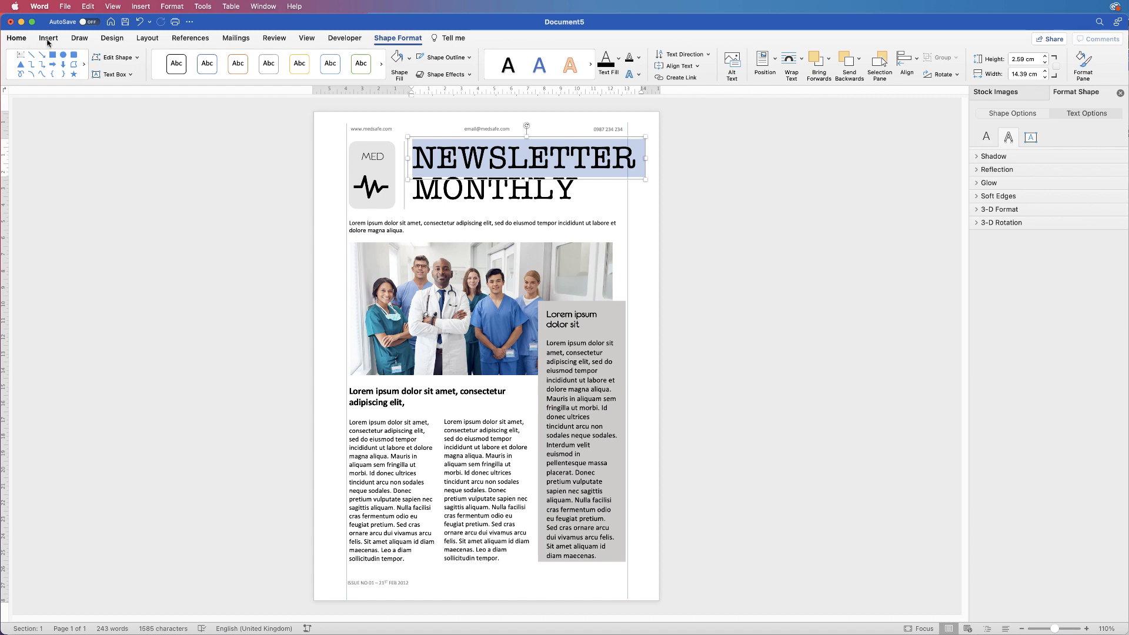
left_click(119, 57)
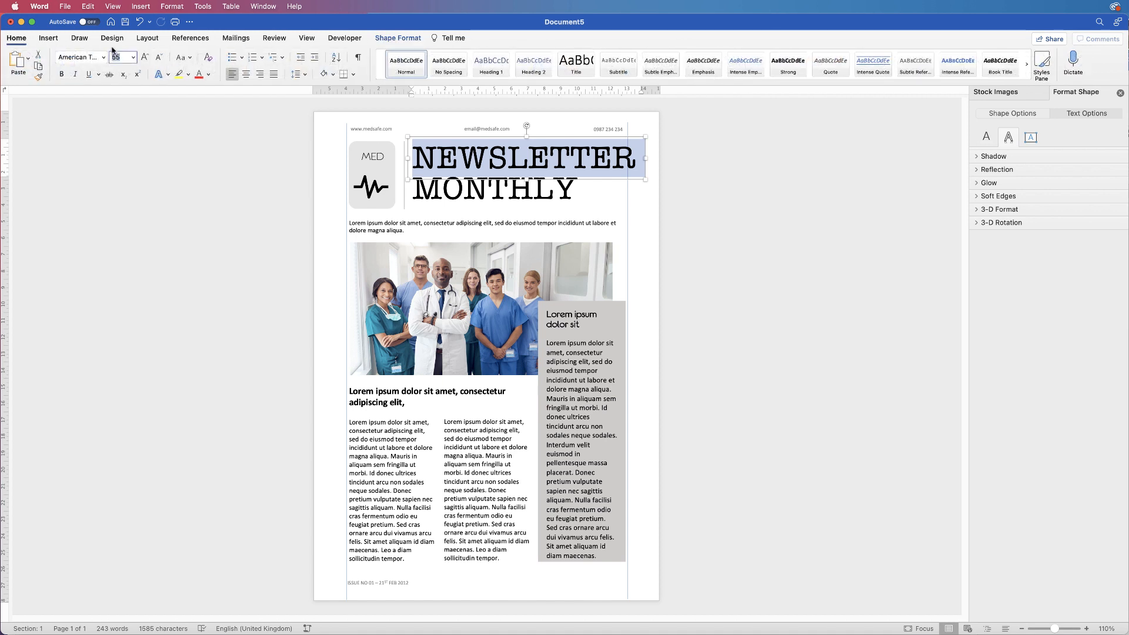
type("50")
key("Return")
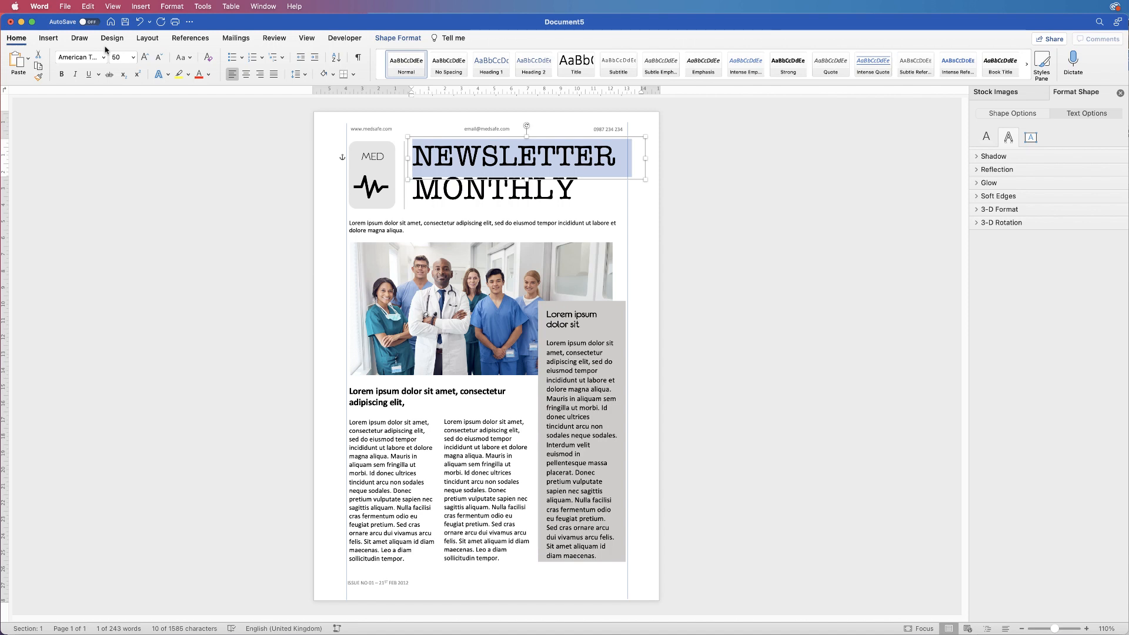
left_click(124, 58)
type("52")
key("Return")
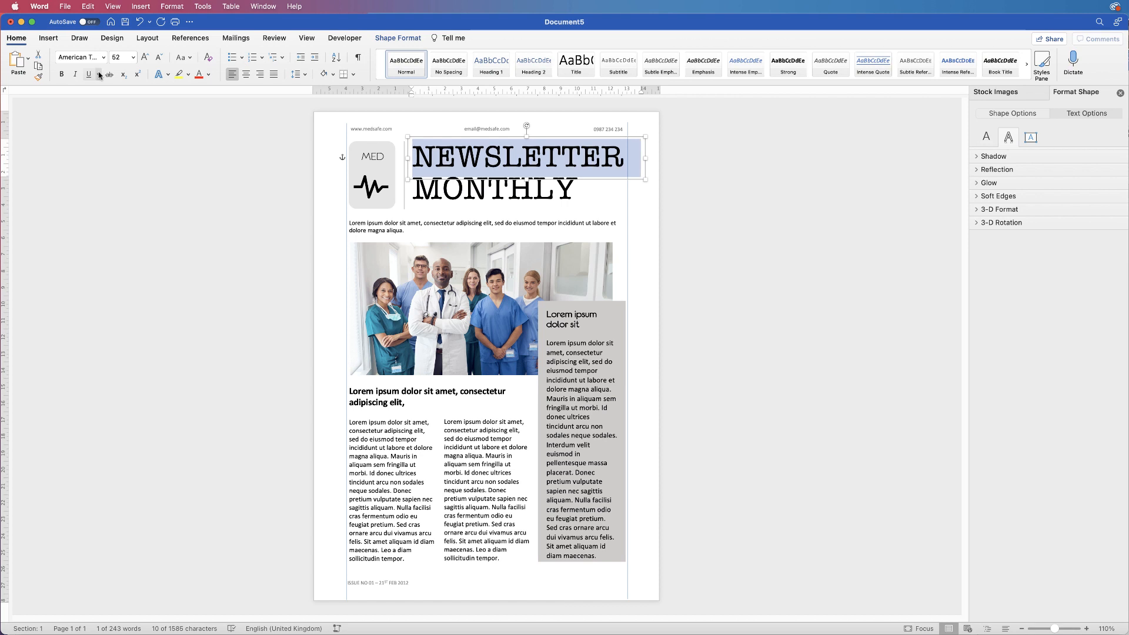
Set MONTHLY to 52 pt
left_click(505, 196)
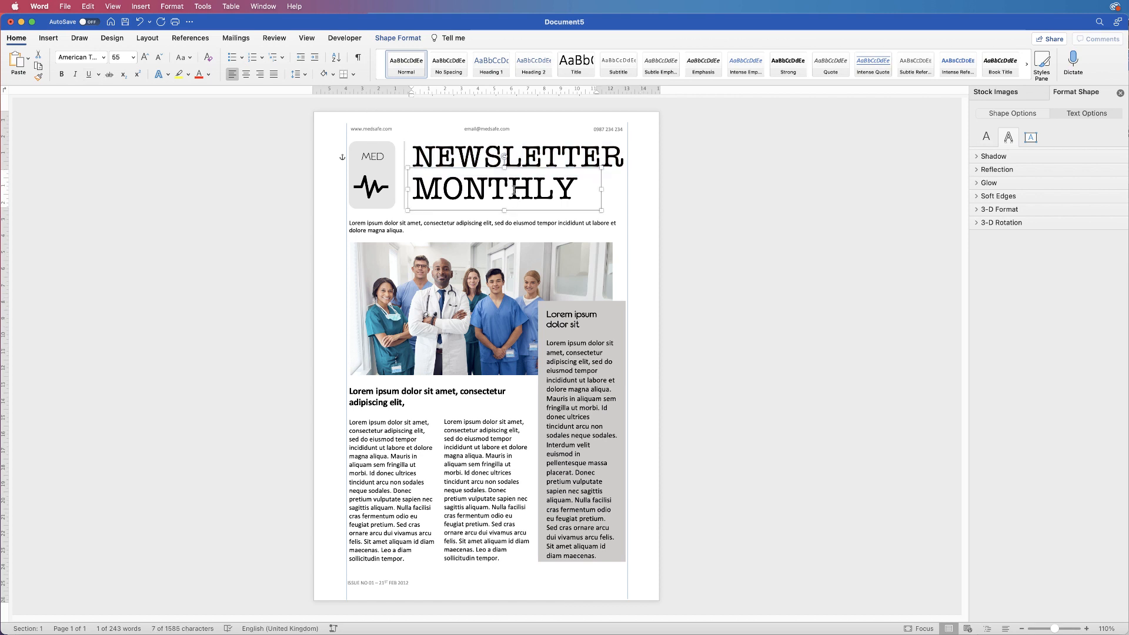
double_click(513, 190)
left_click(125, 58)
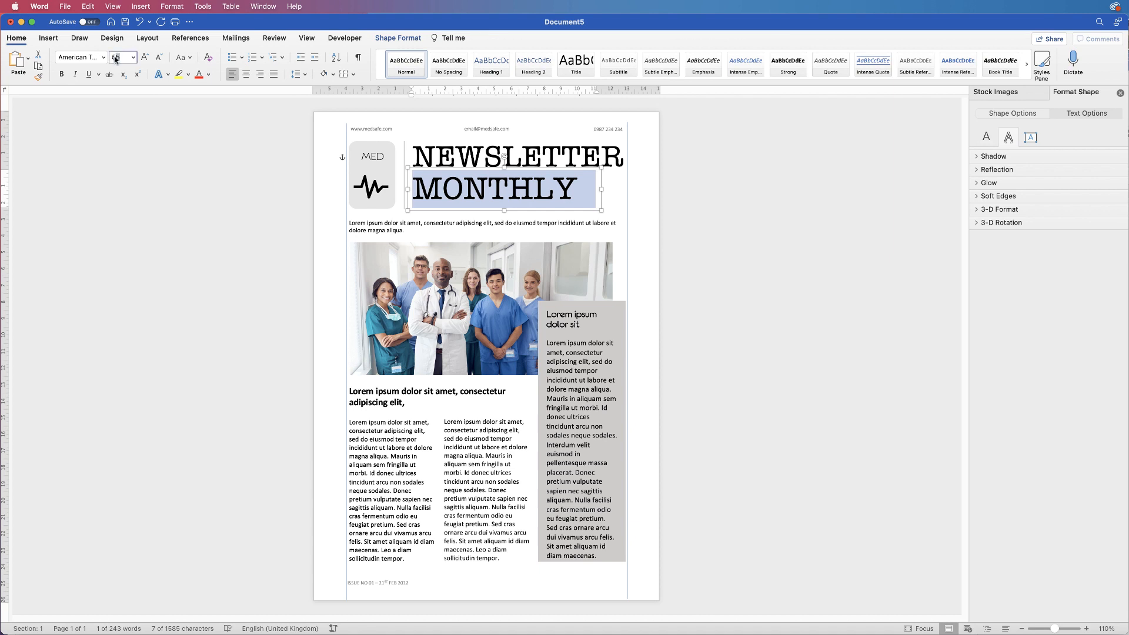
type("52")
key("Return")
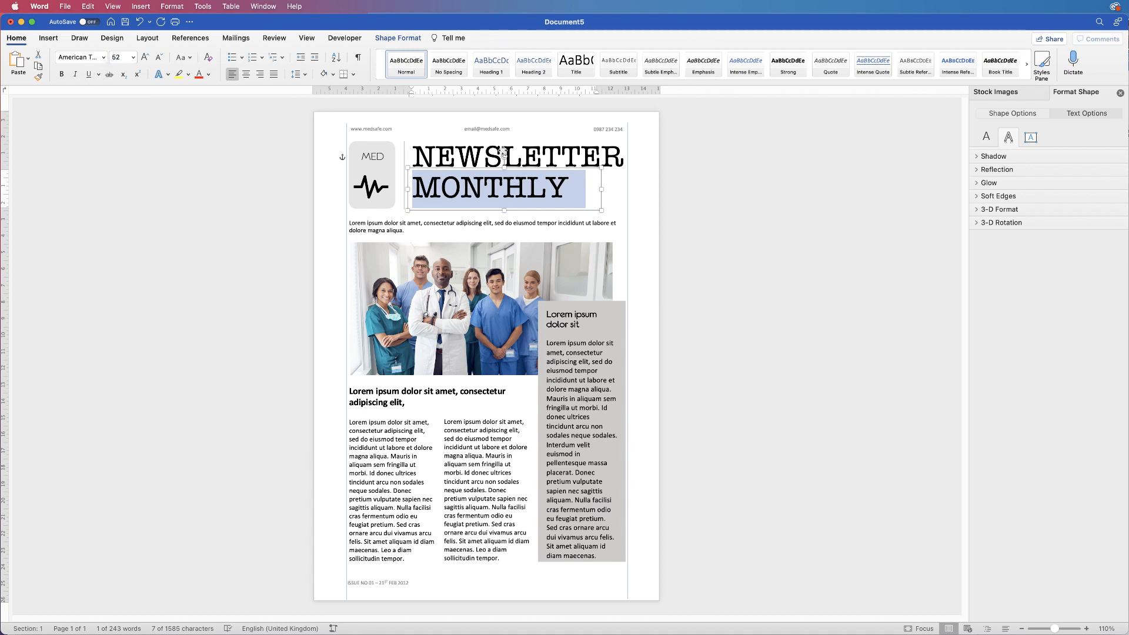
Regroup the NEWSLETTER and MONTHLY boxes and nudge the group slightly right
left_click(504, 152)
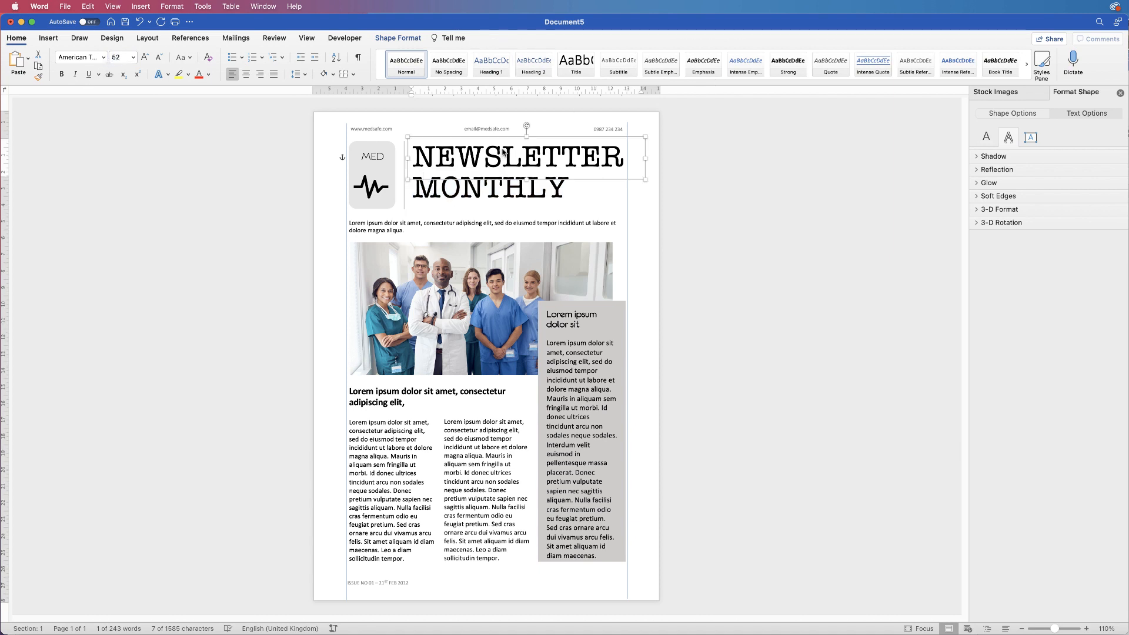
left_click(480, 193)
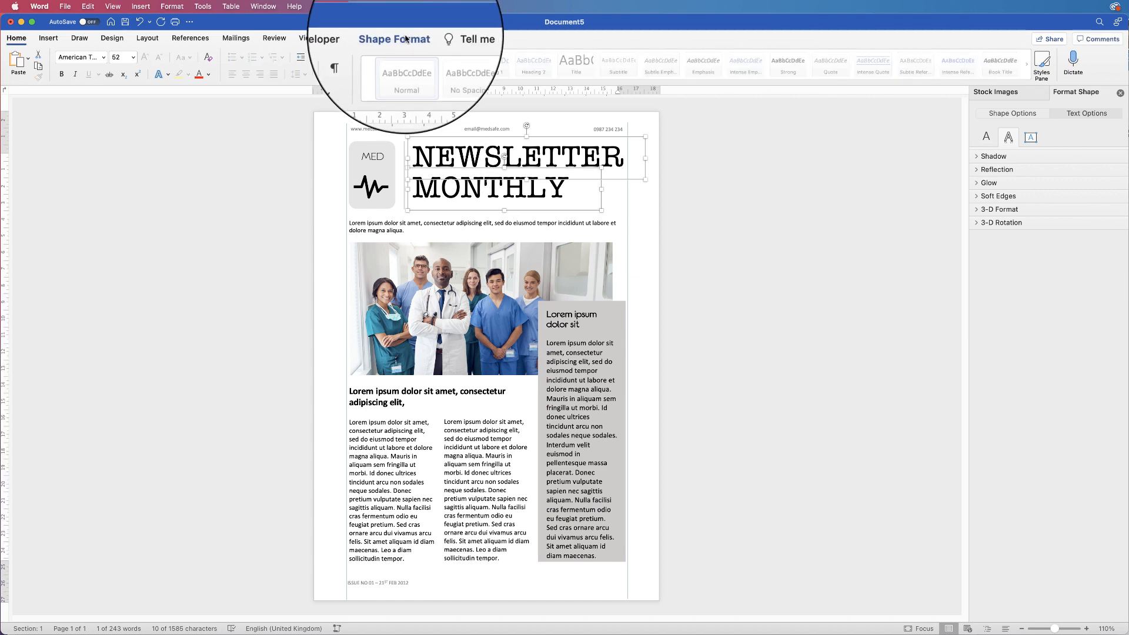
left_click(957, 60)
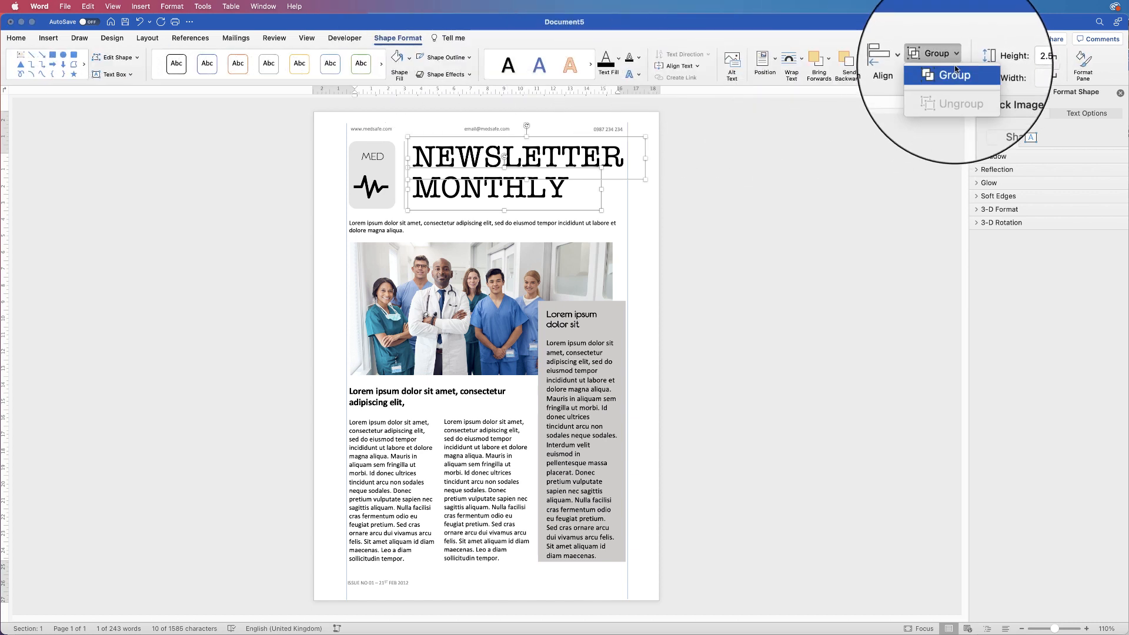
left_click(954, 73)
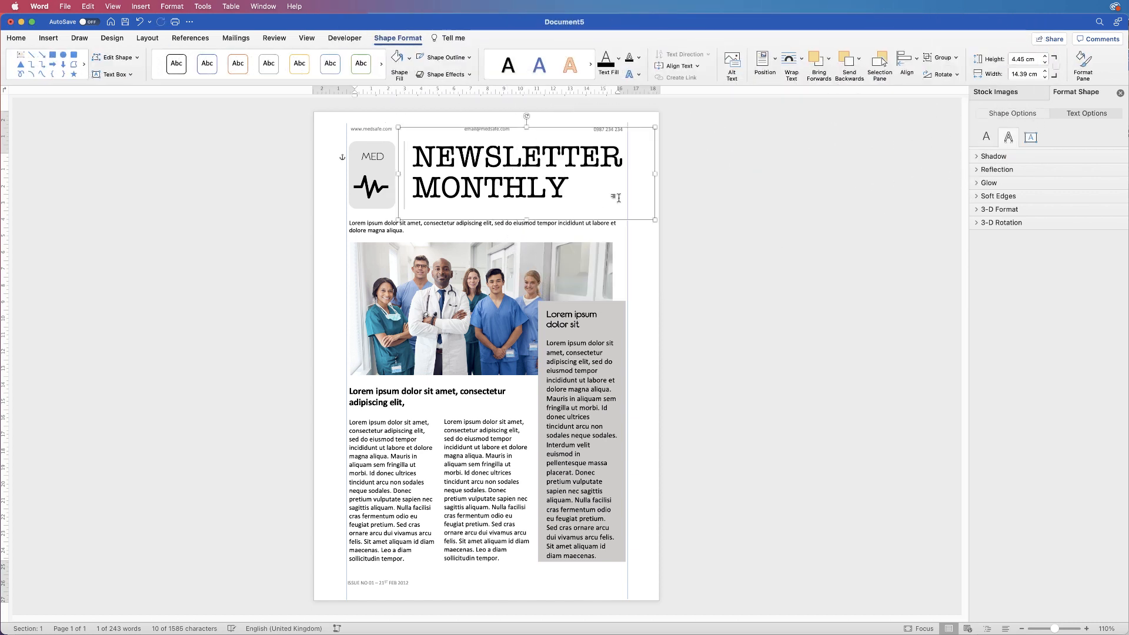
key("Right")
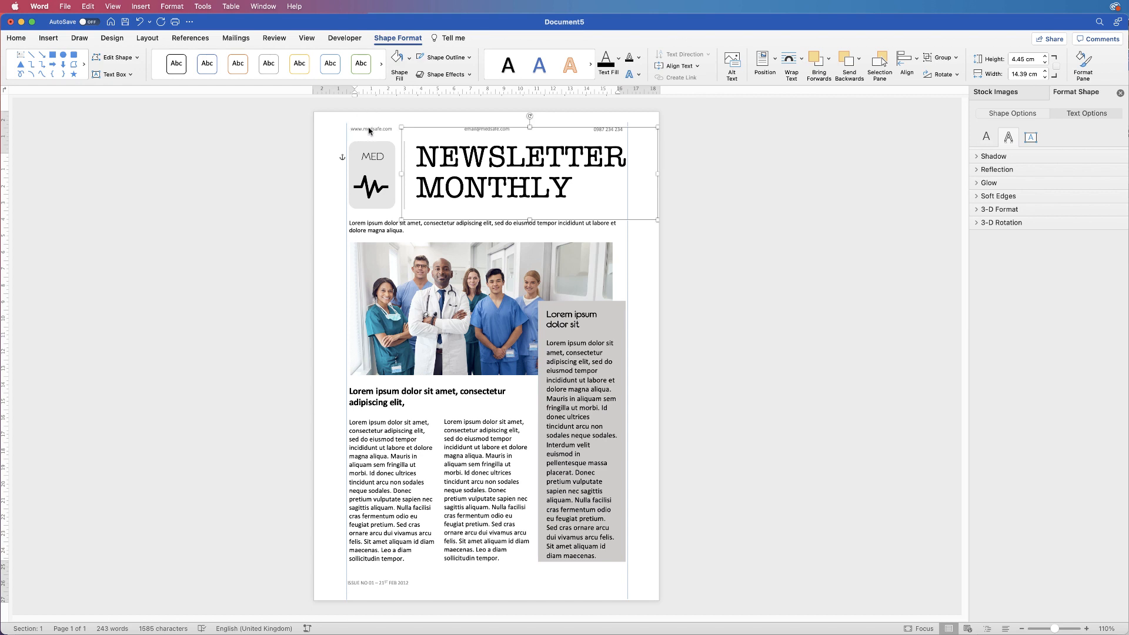
Nudge the header web address box left and the footer issue line box into alignment
double_click(366, 129)
left_click(365, 129)
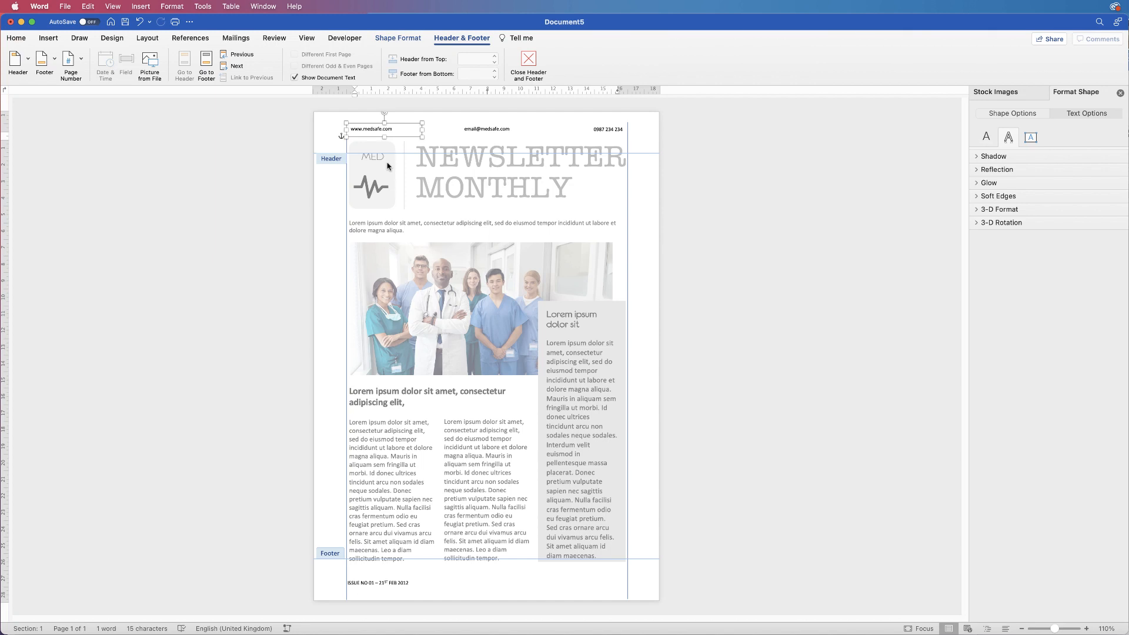
key("Left")
key("Left")
key("Left")
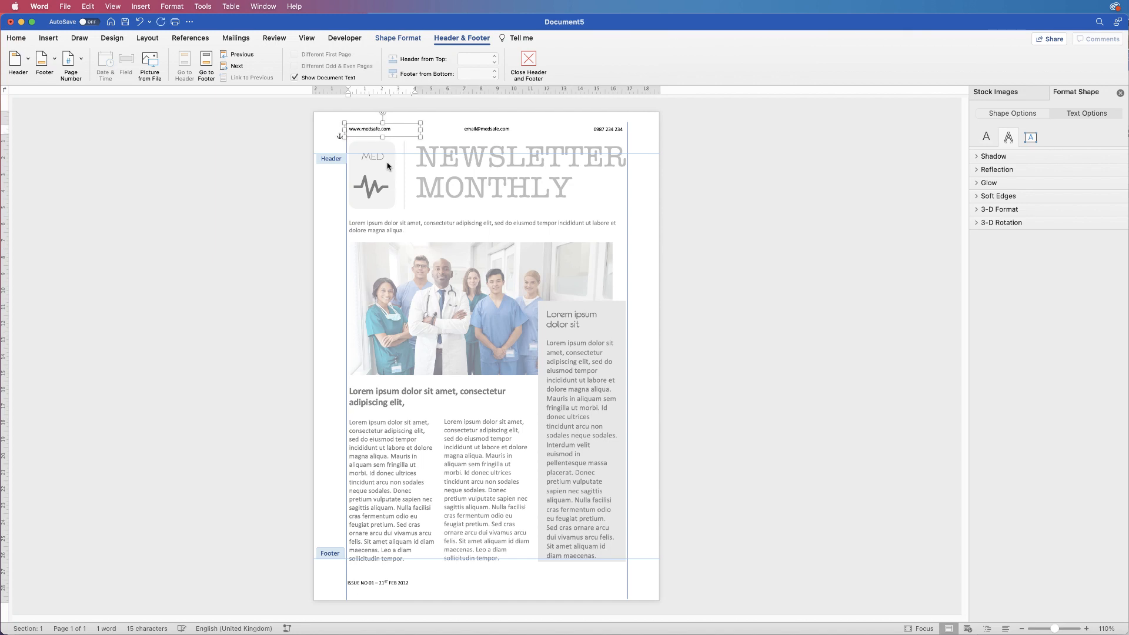
key("Left")
left_click(379, 585)
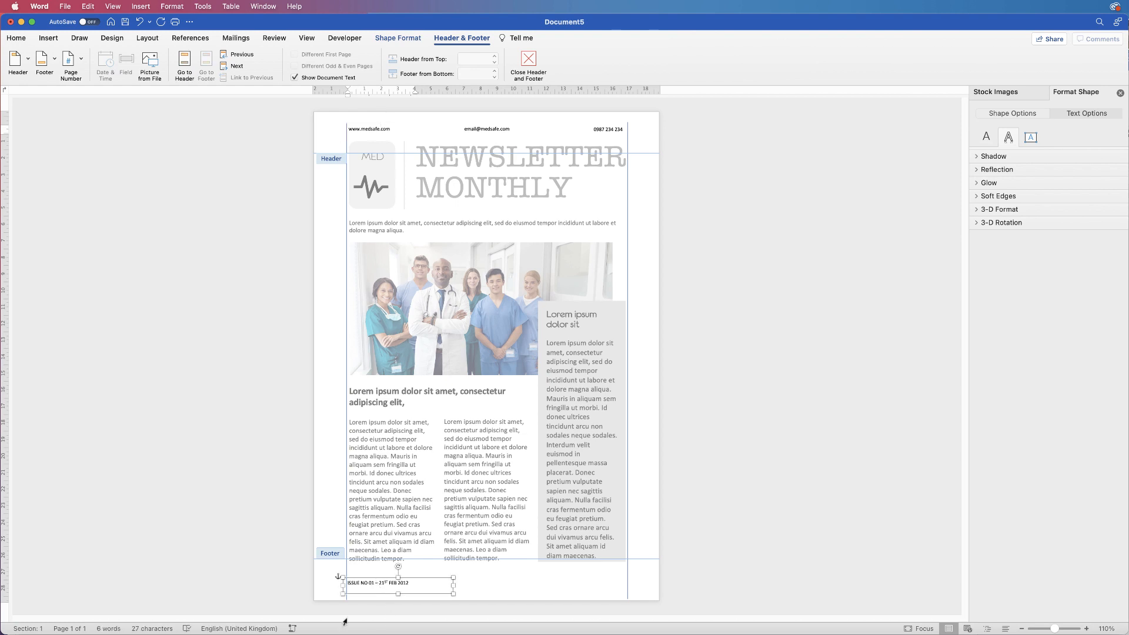
key("Right")
key("Right")
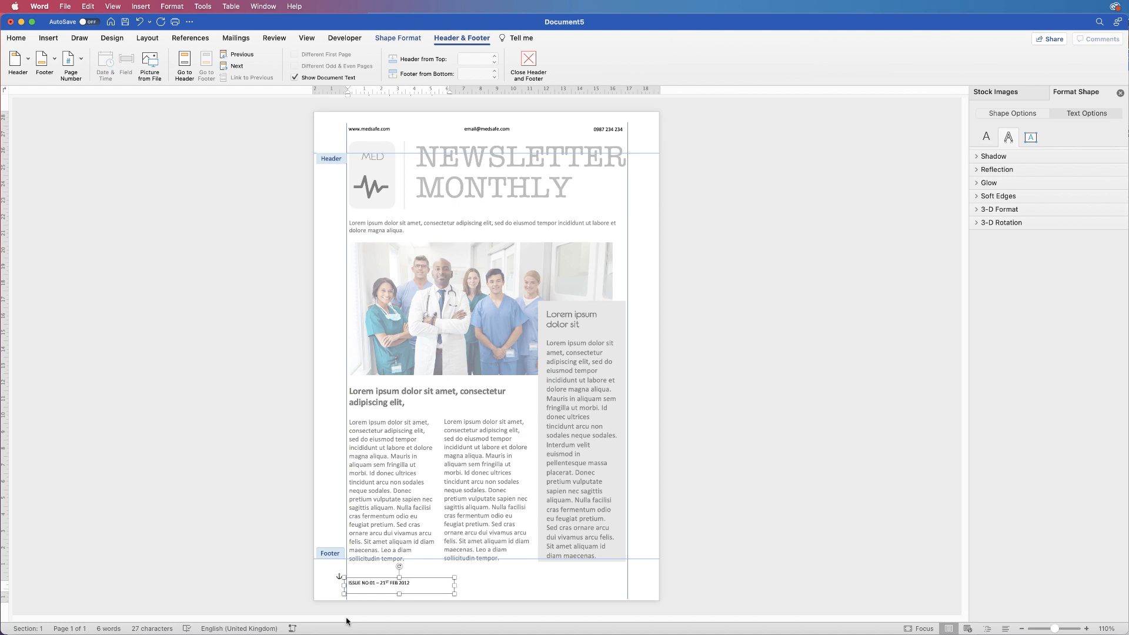
key("Right")
key("Right")
key("Left")
Delete the stray vertical line at the right edge and return to the document body
left_click(628, 199)
key("Delete")
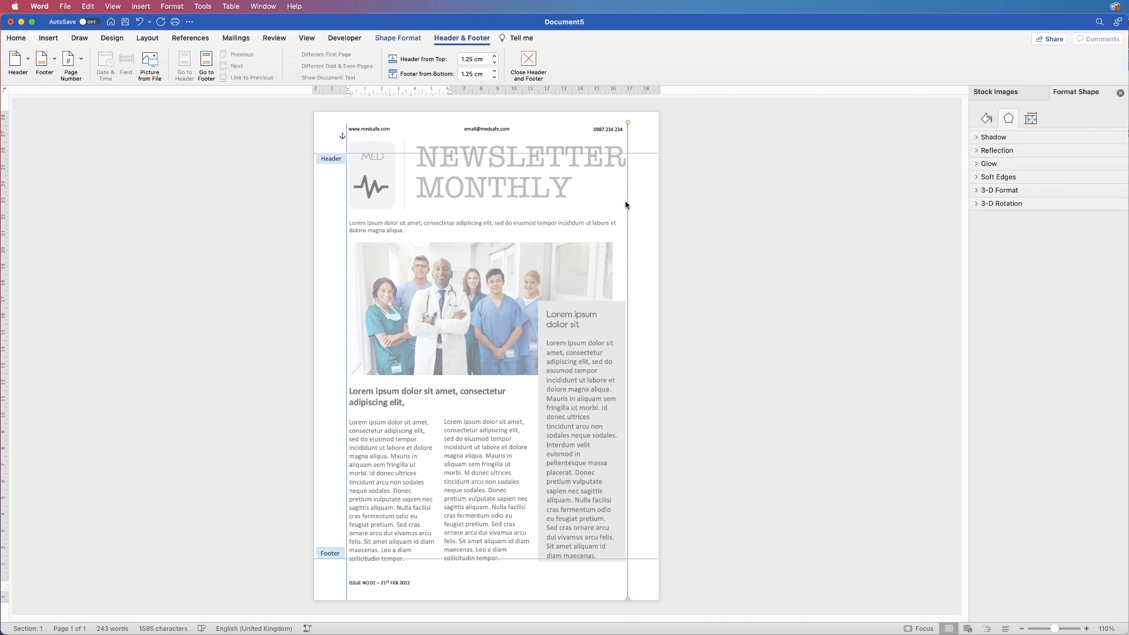
left_click(346, 215)
double_click(457, 212)
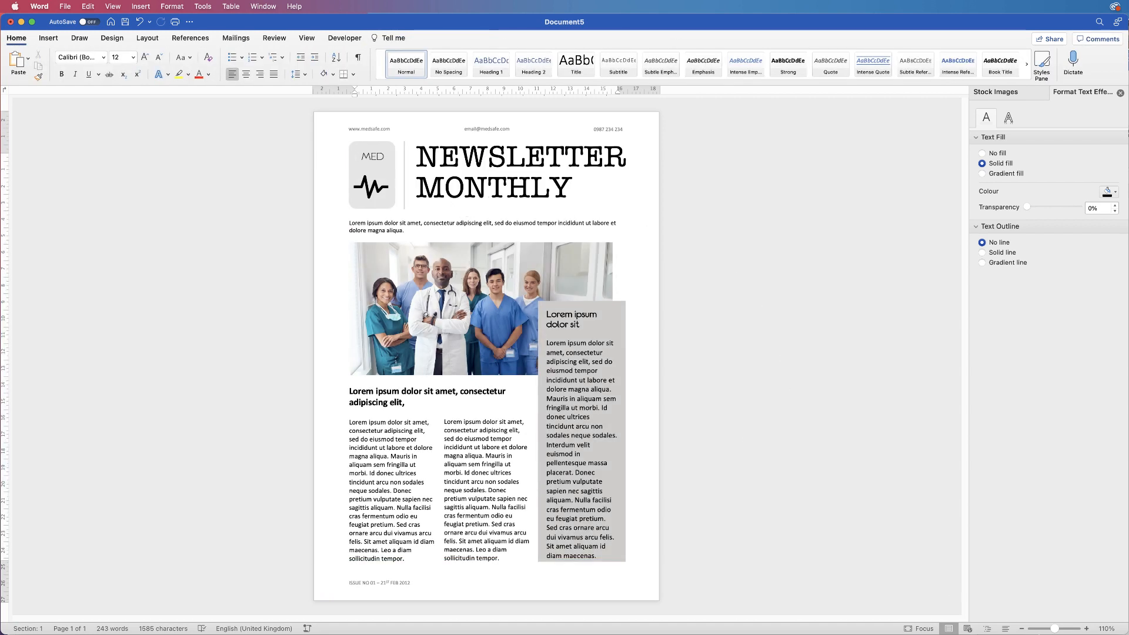
Export the newsletter to the Desktop as a PDF named MEDSAFE
left_click_drag(1054, 629, 1056, 631)
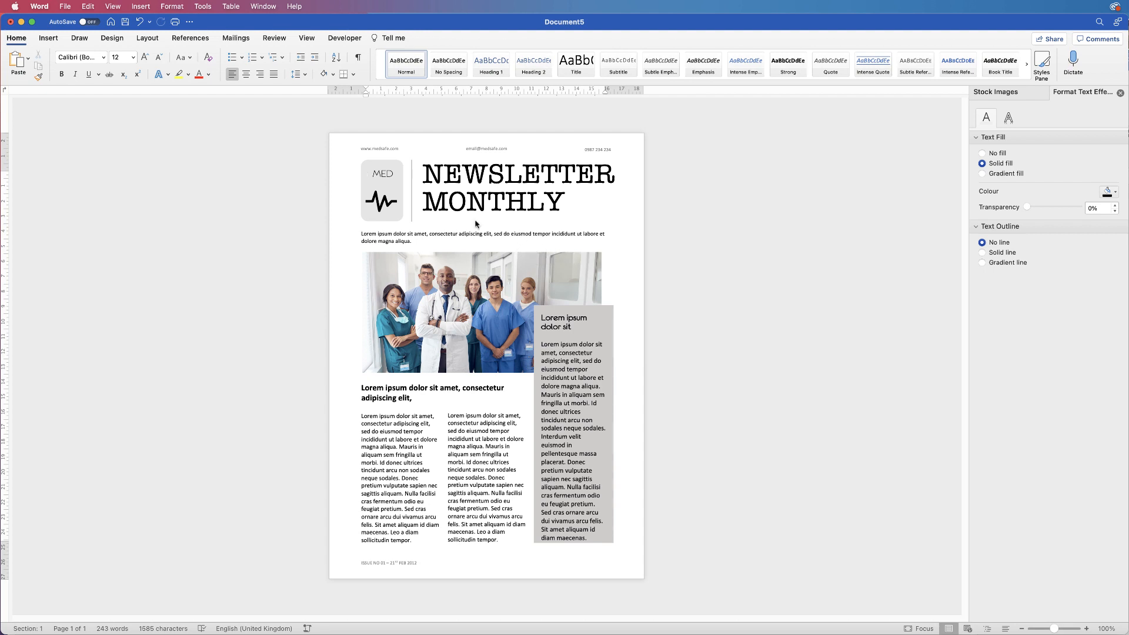
left_click(65, 6)
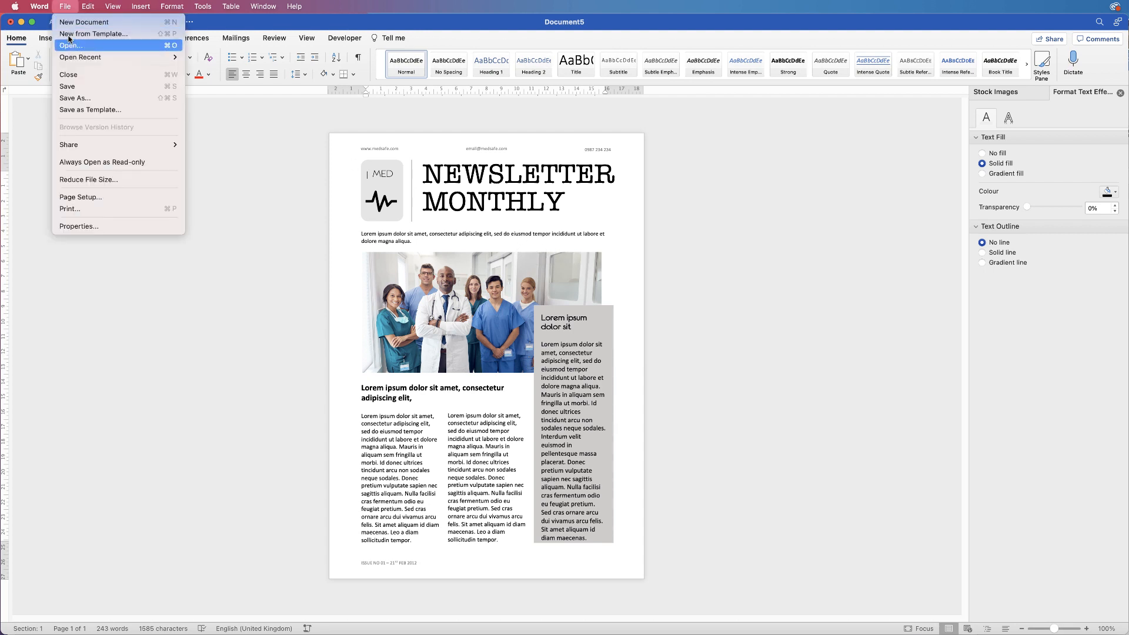
left_click(77, 99)
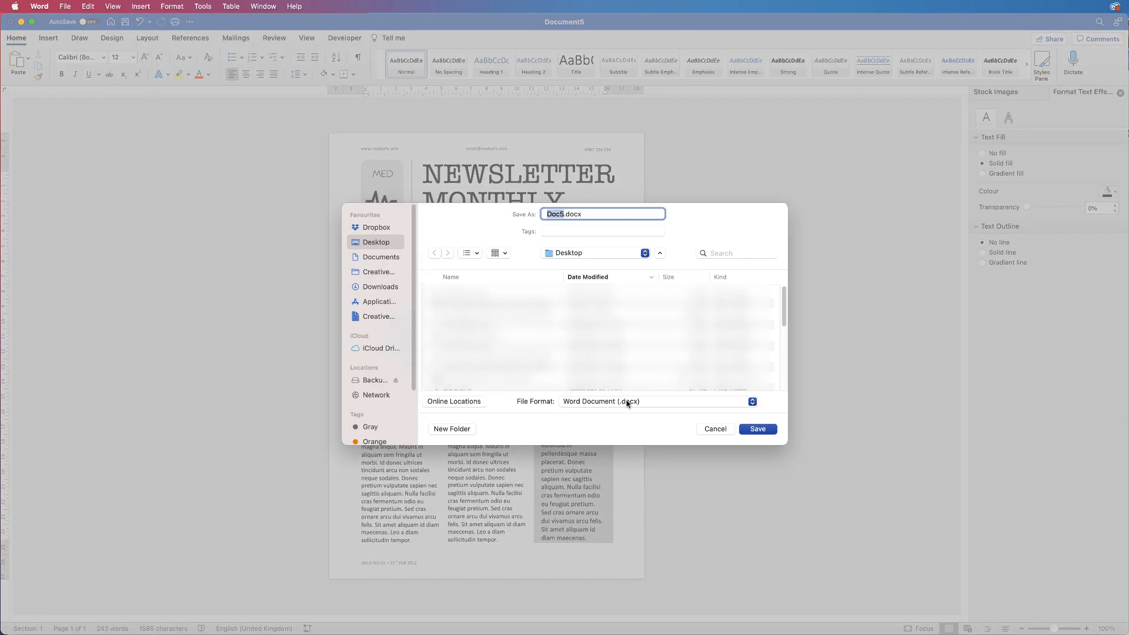
left_click(645, 402)
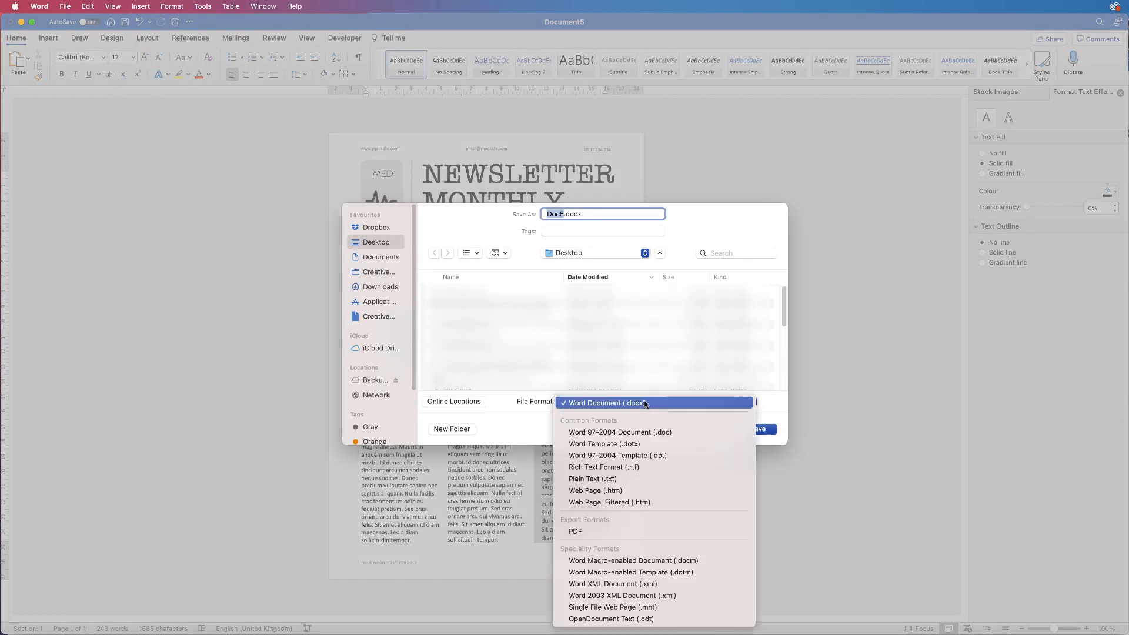
left_click(583, 531)
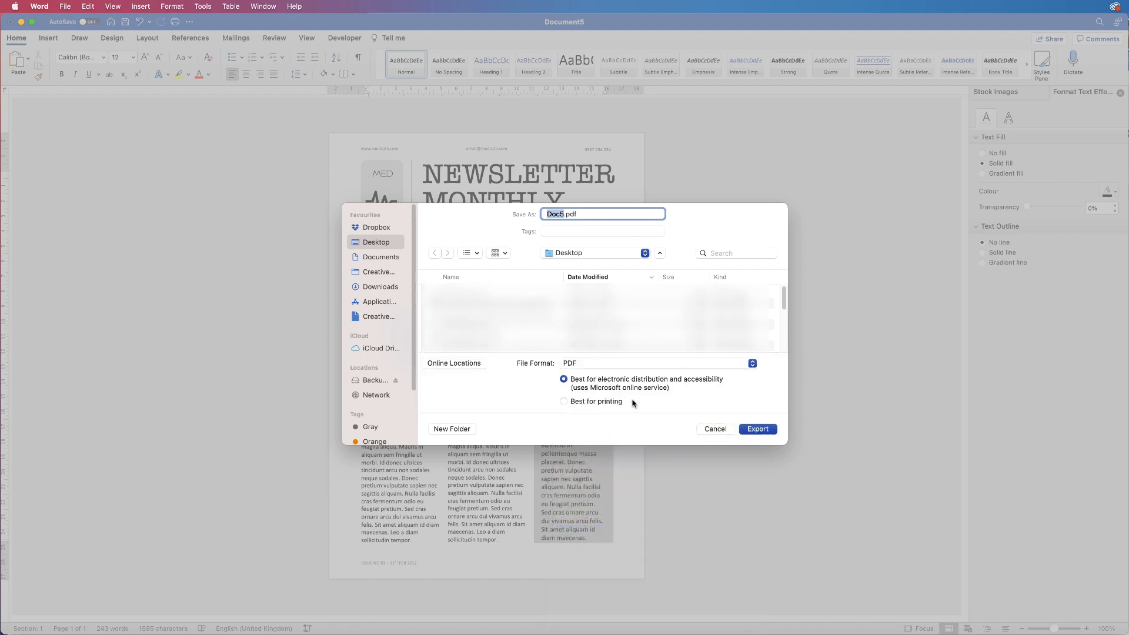
type("MEDSAFE")
left_click(758, 429)
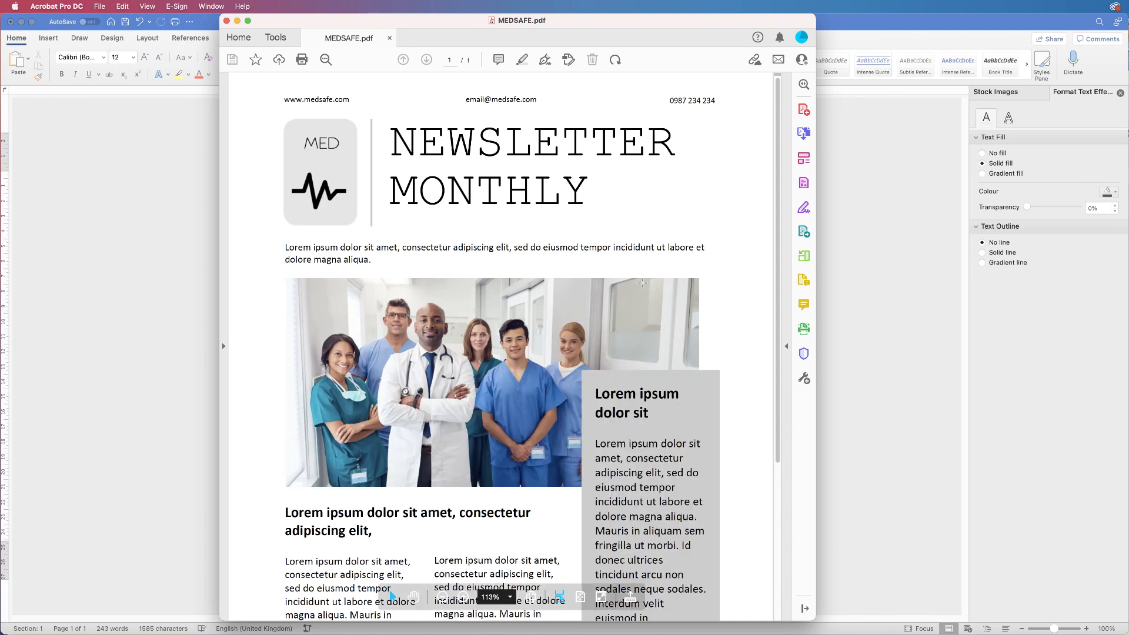
Zoom MEDSAFE.pdf out in Acrobat to check the whole page, then close Acrobat
left_click(442, 597)
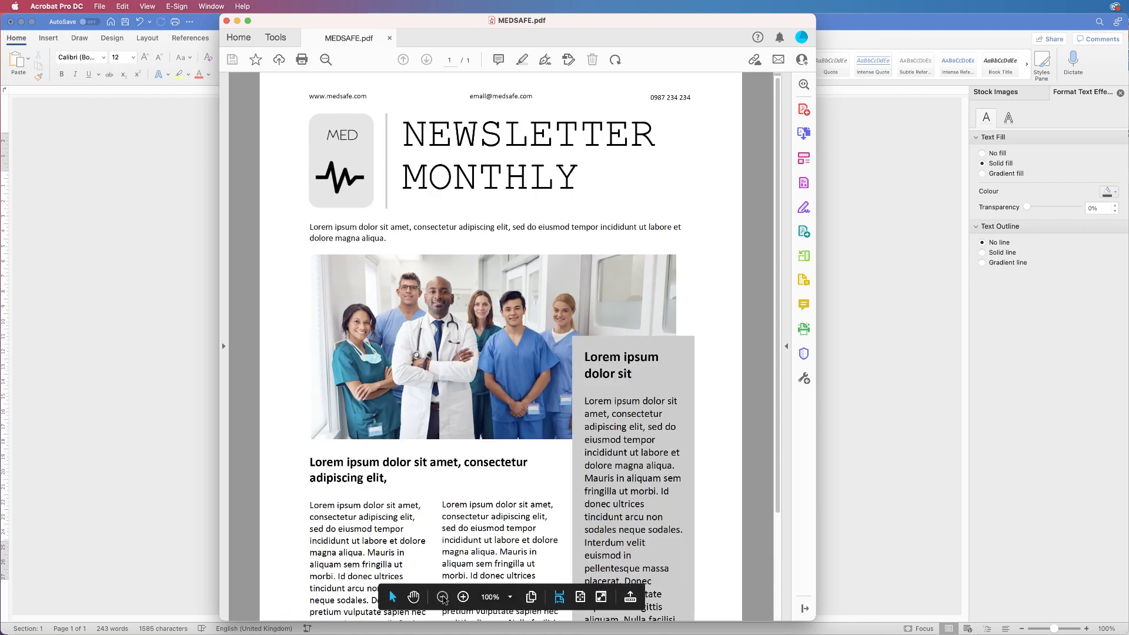
left_click(442, 597)
left_click(443, 598)
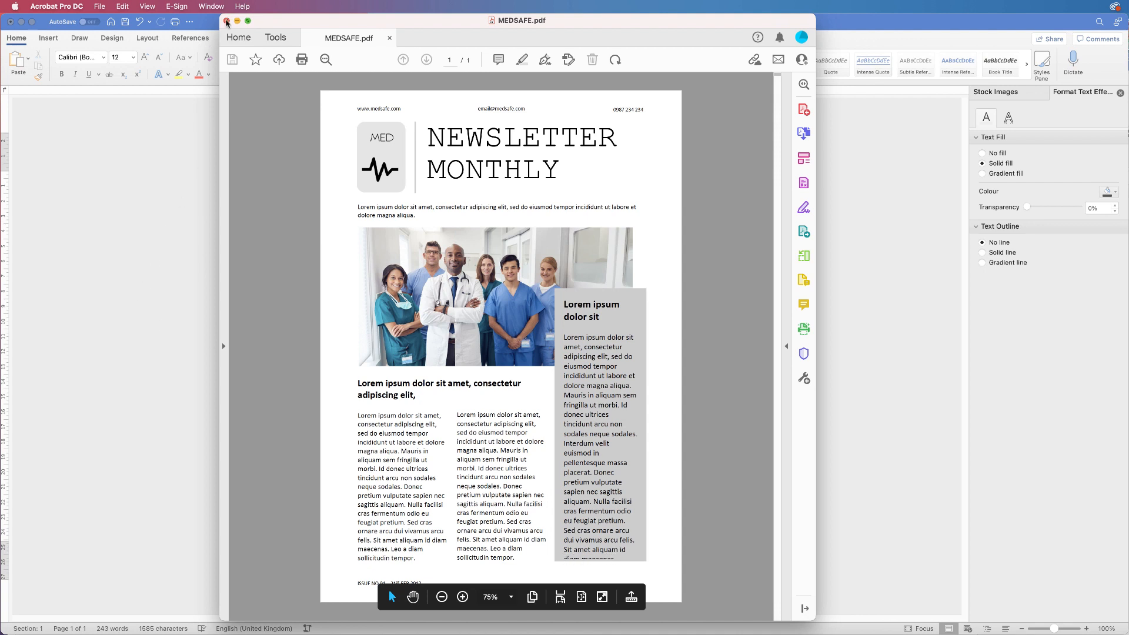
left_click(227, 23)
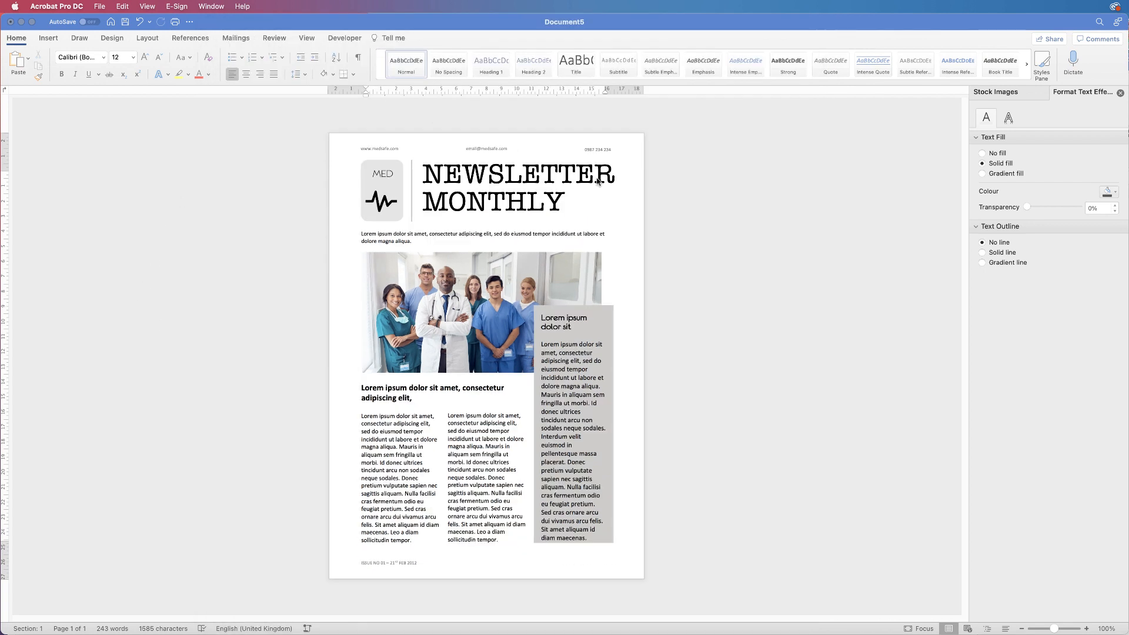
Trim the grey sidebar so its text ends cleanly at 'diam maecenas.'
left_click(594, 538)
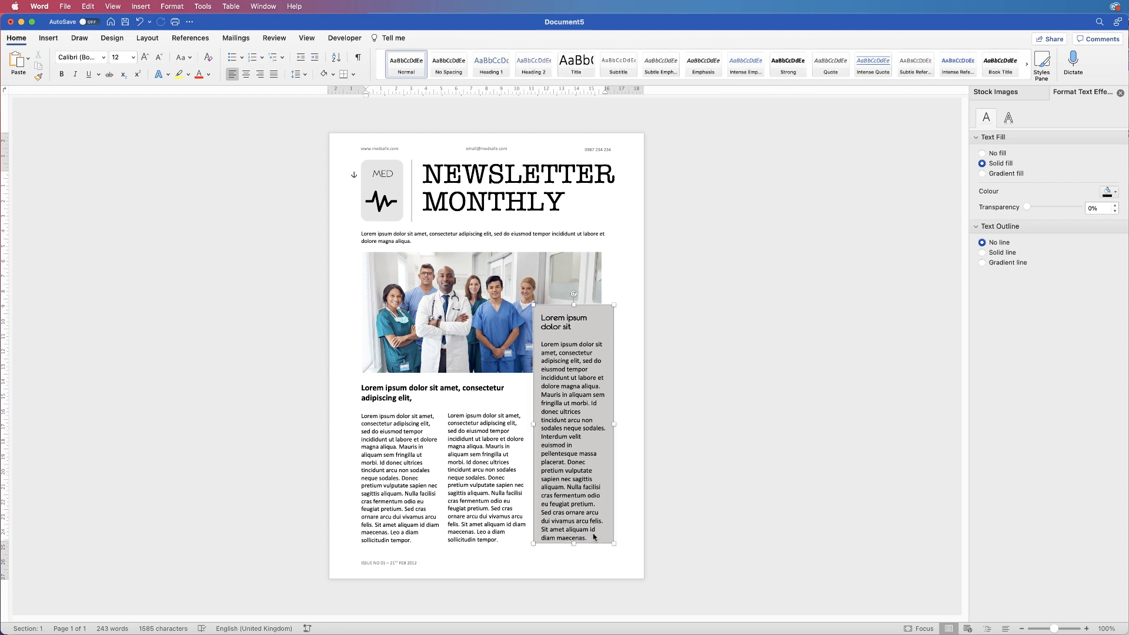
left_click_drag(574, 545, 574, 547)
left_click(566, 544)
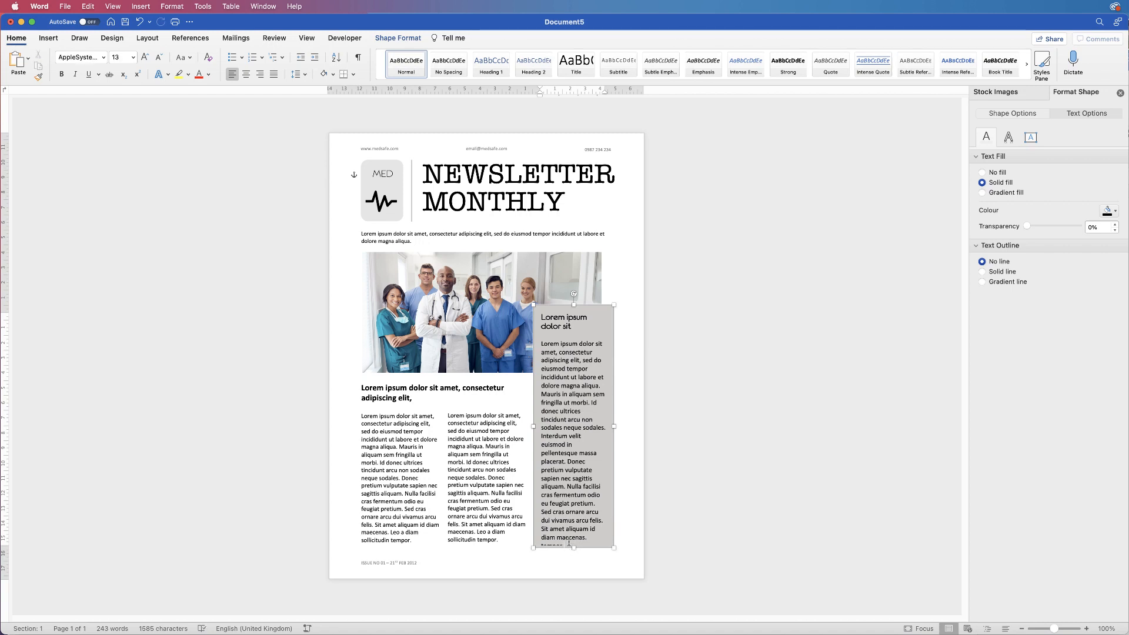
key("super+z")
key("BackSpace")
left_click(682, 500)
Export the corrected newsletter page again as a PDF
left_click(66, 7)
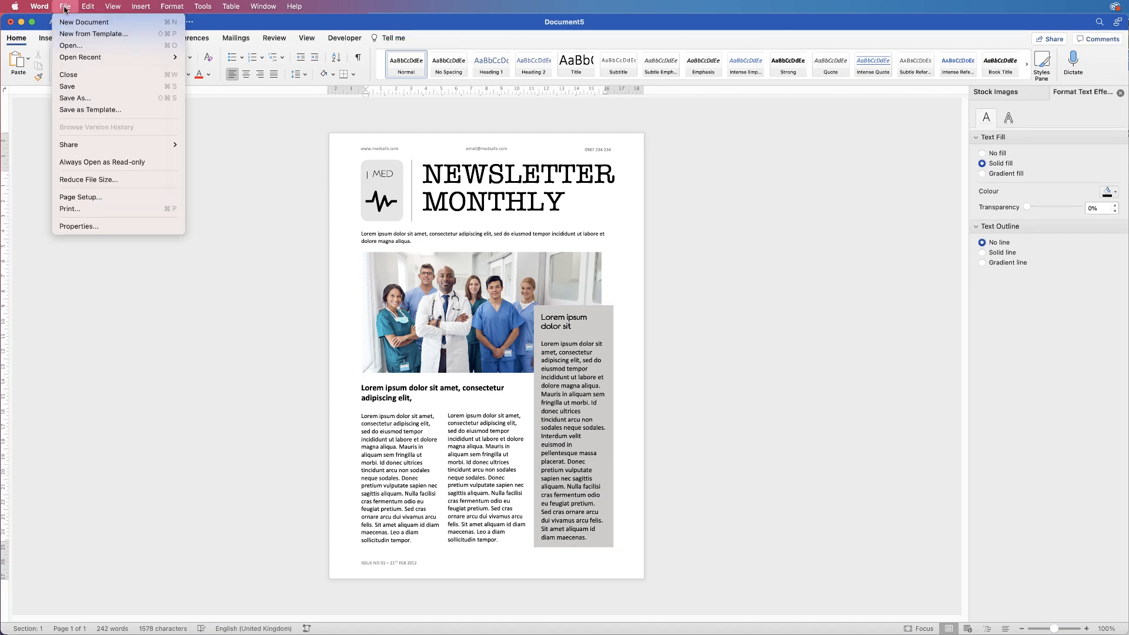
left_click(73, 99)
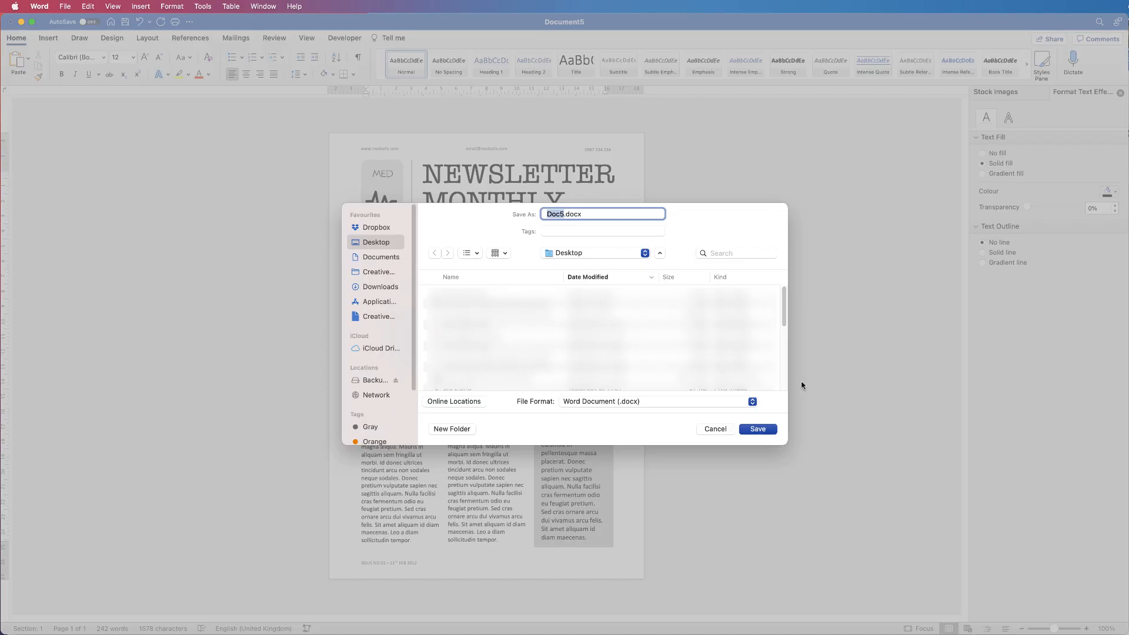
type("newsletter")
left_click(618, 398)
left_click(600, 500)
left_click(759, 431)
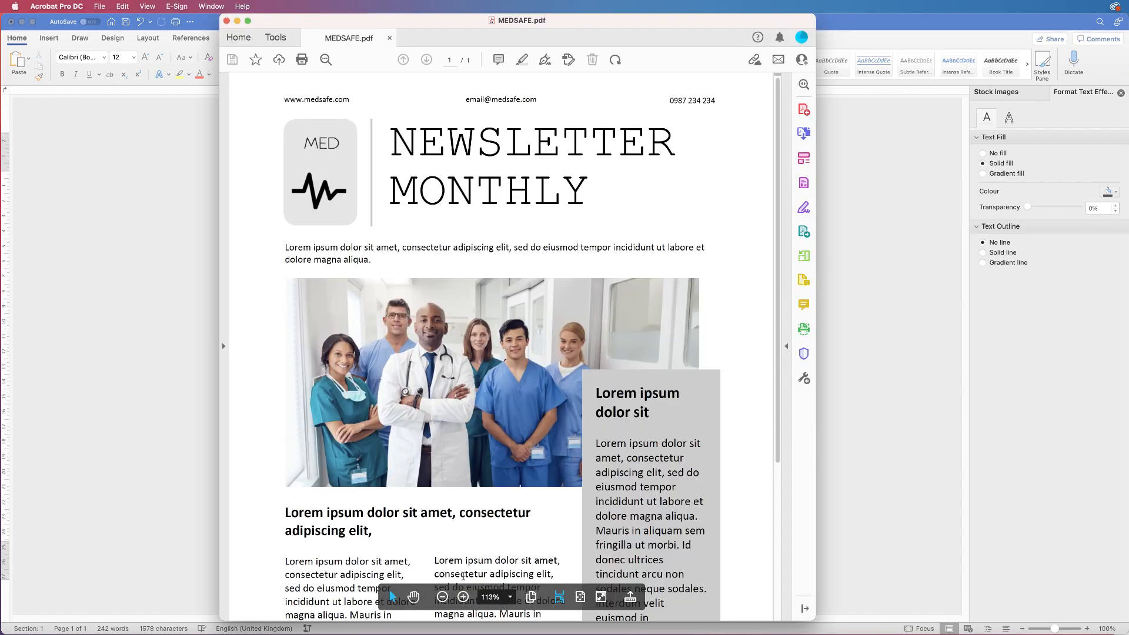
Zoom the updated PDF out to 75% so the full page shows
left_click(442, 598)
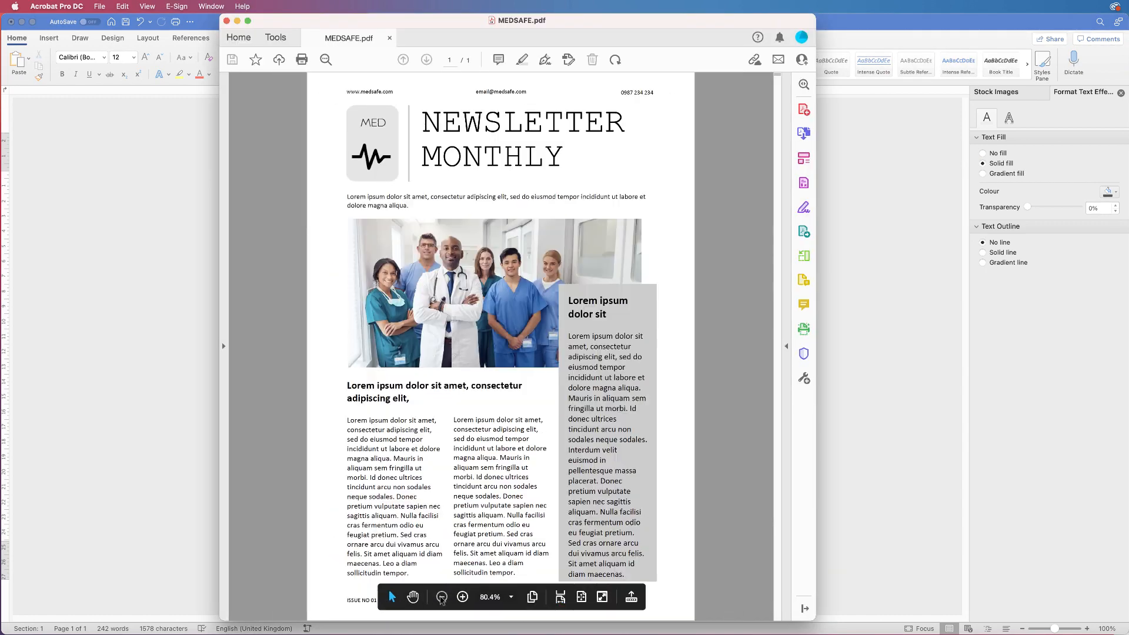
left_click(443, 597)
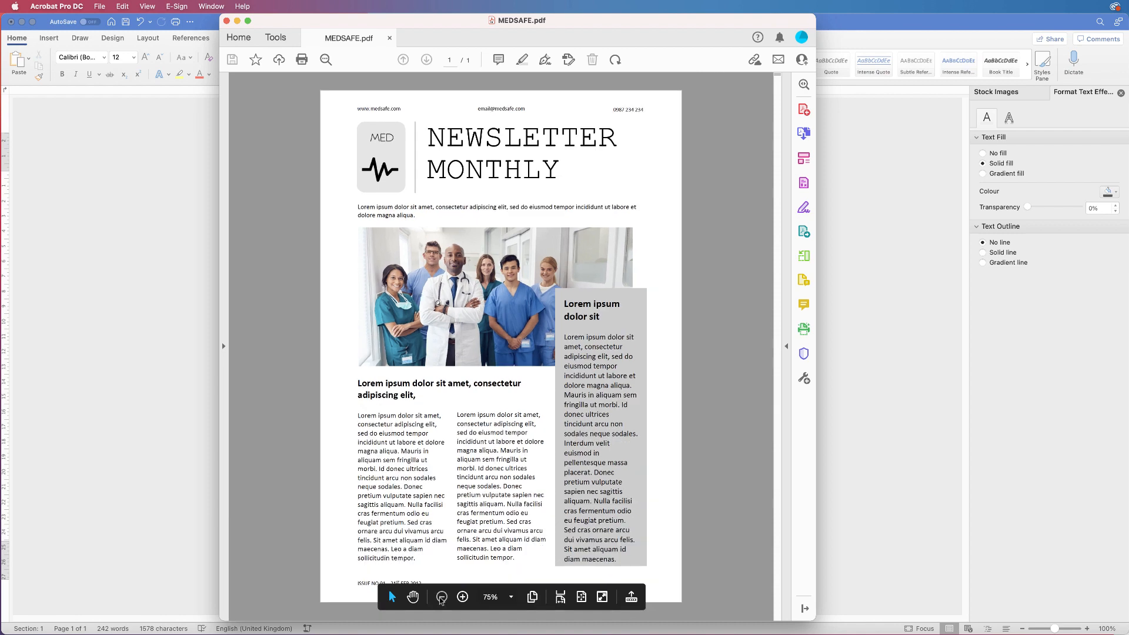